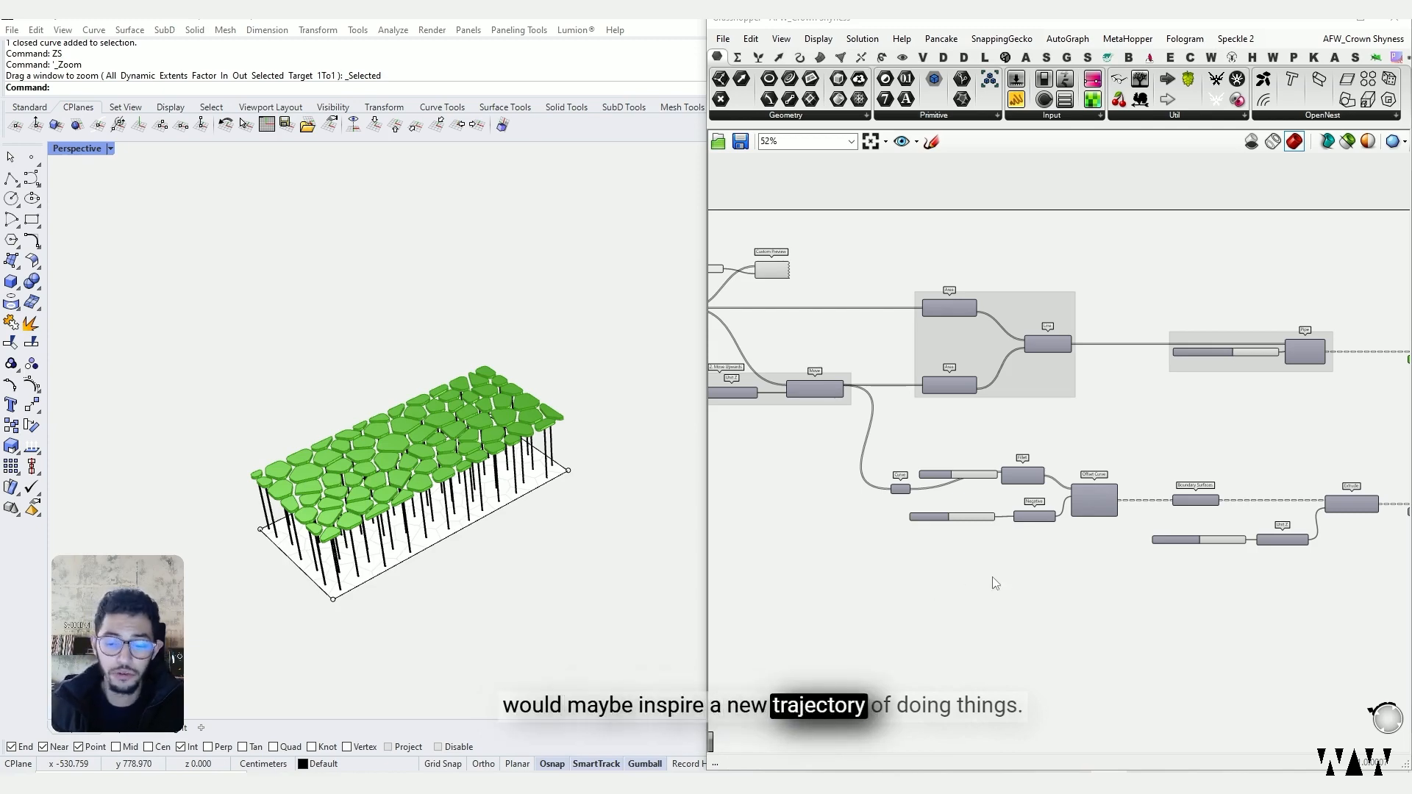
# Step: Switch to the Miro board and examine the Crown Shyness photo, the concave pavilion sketch and the Voronoi diagrams
pyautogui.hotkey('alt', 'Tab')
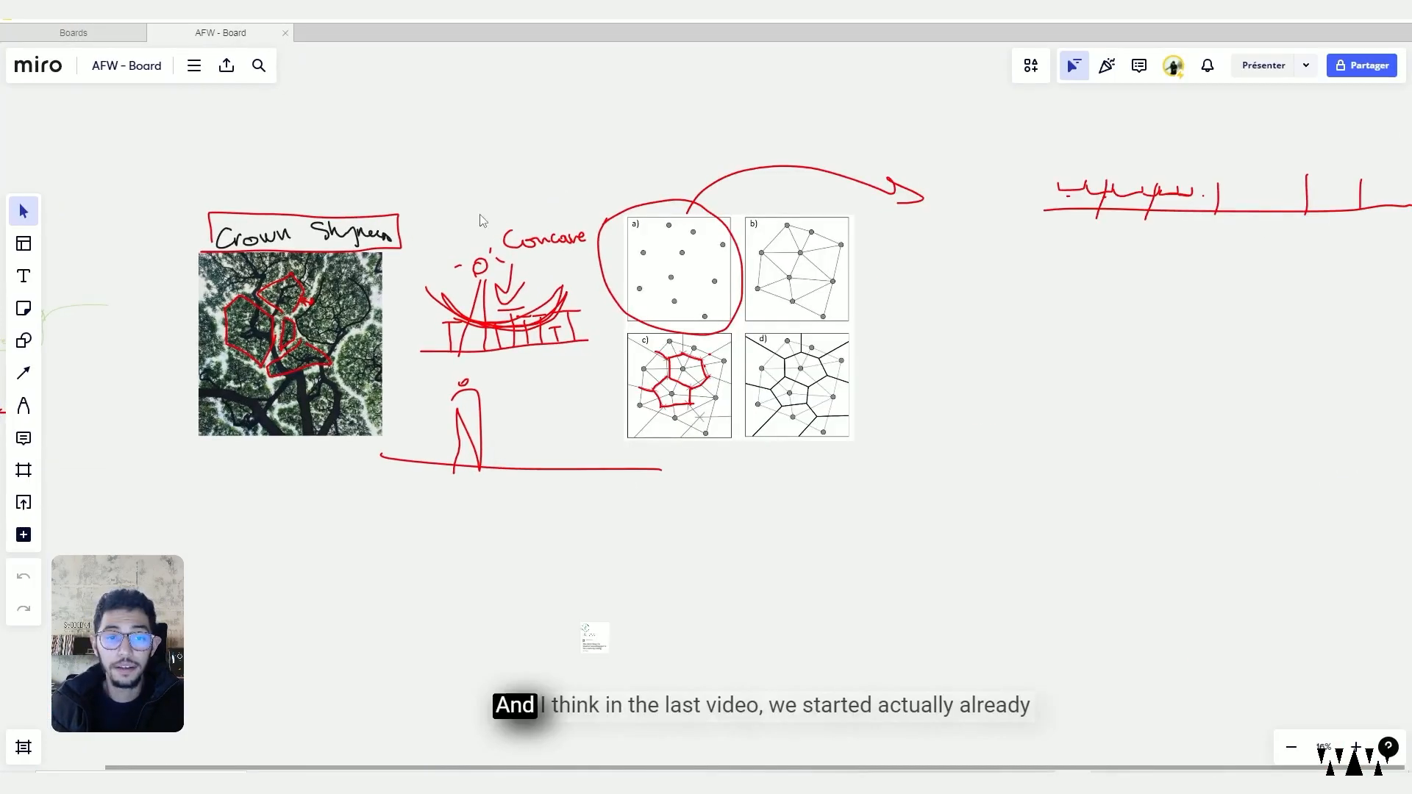
pyautogui.hscroll(-5, 722, 328)
pyautogui.scroll(4, 736, 286)
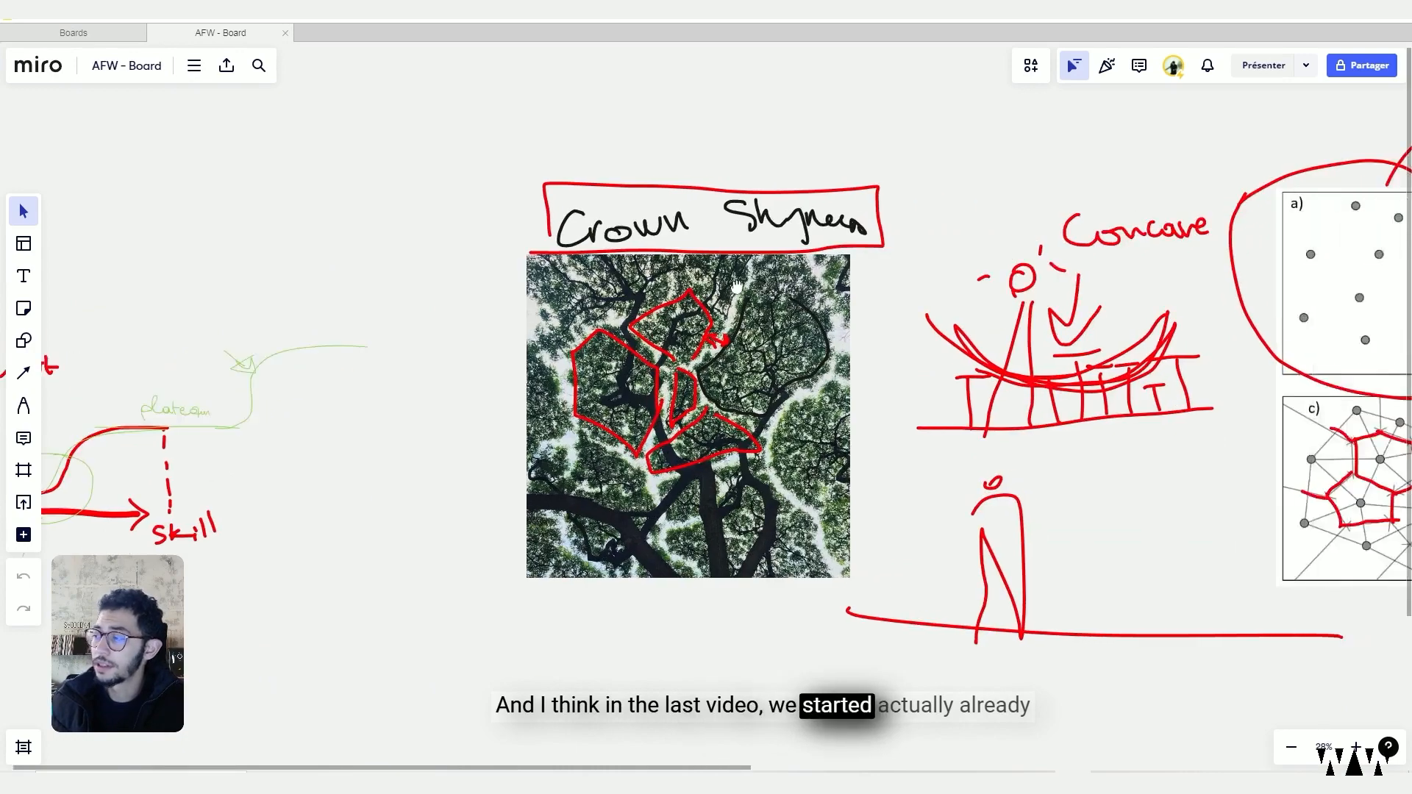
pyautogui.hscroll(4, 737, 286)
pyautogui.scroll(5, 719, 445)
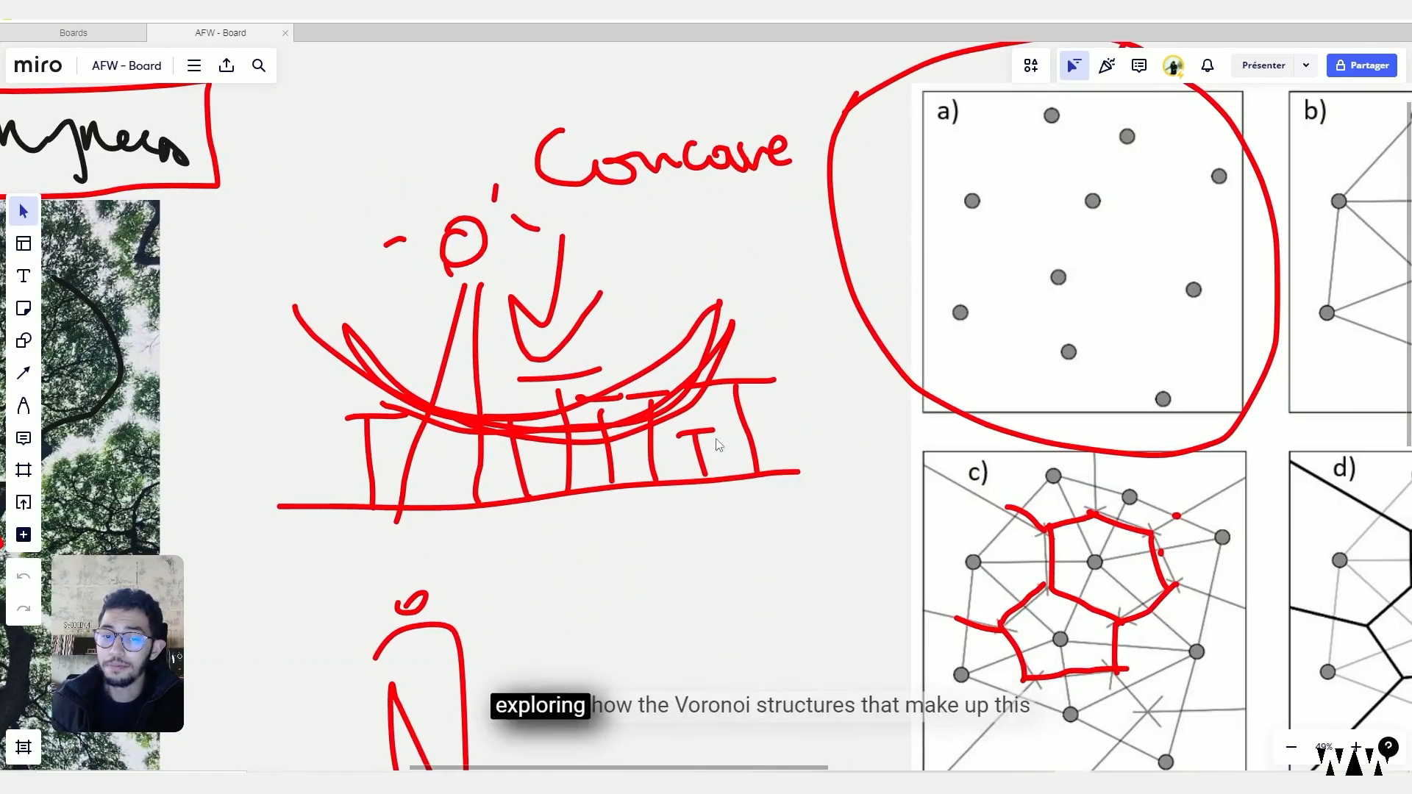
pyautogui.scroll(-3, 718, 445)
pyautogui.scroll(-2, 621, 463)
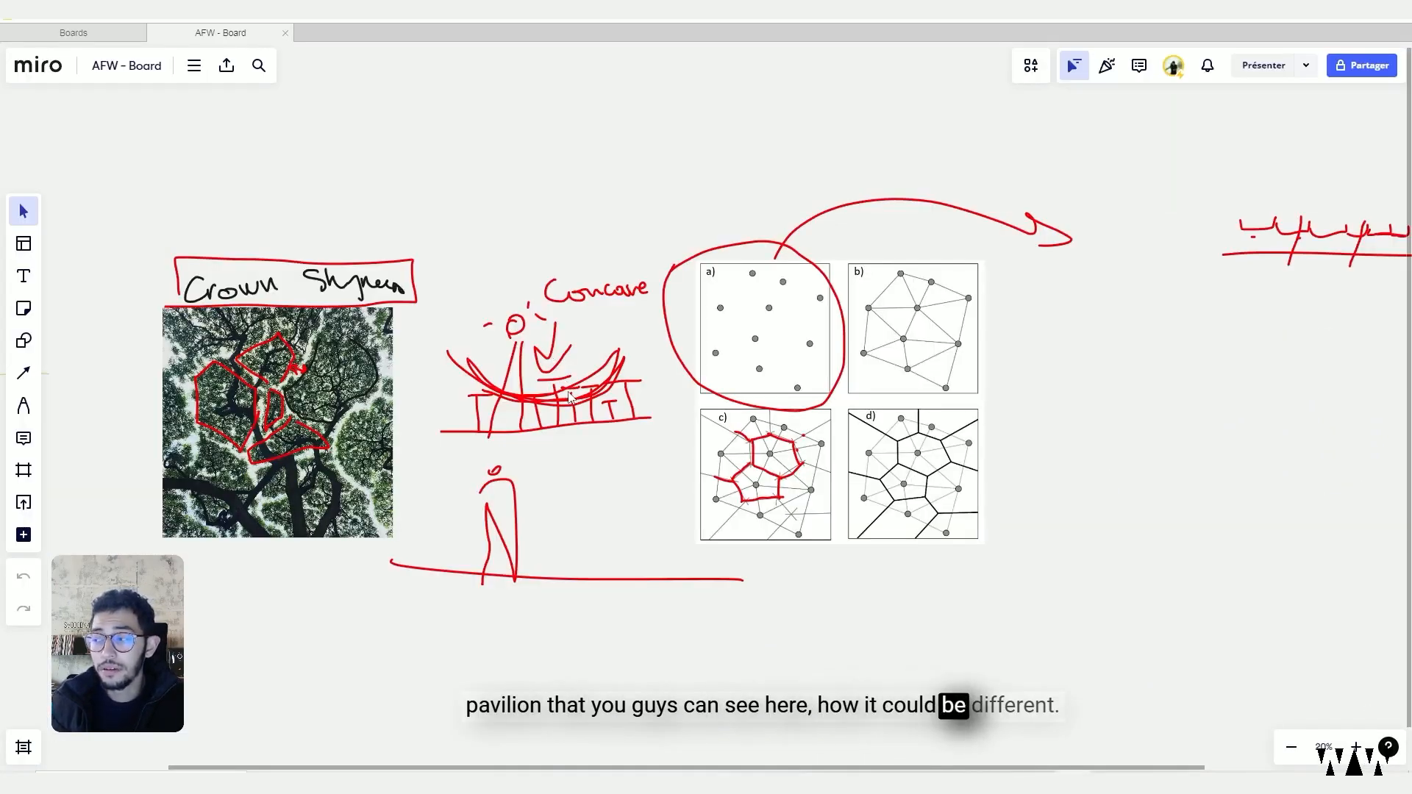
# Step: Sketch a red ground line with four upright columns in the empty area beside the Voronoi diagrams
pyautogui.press('p')
pyautogui.moveTo(1220, 531); pyautogui.dragTo(605, 489, button='right')
pyautogui.moveTo(889, 493); pyautogui.dragTo(930, 495)
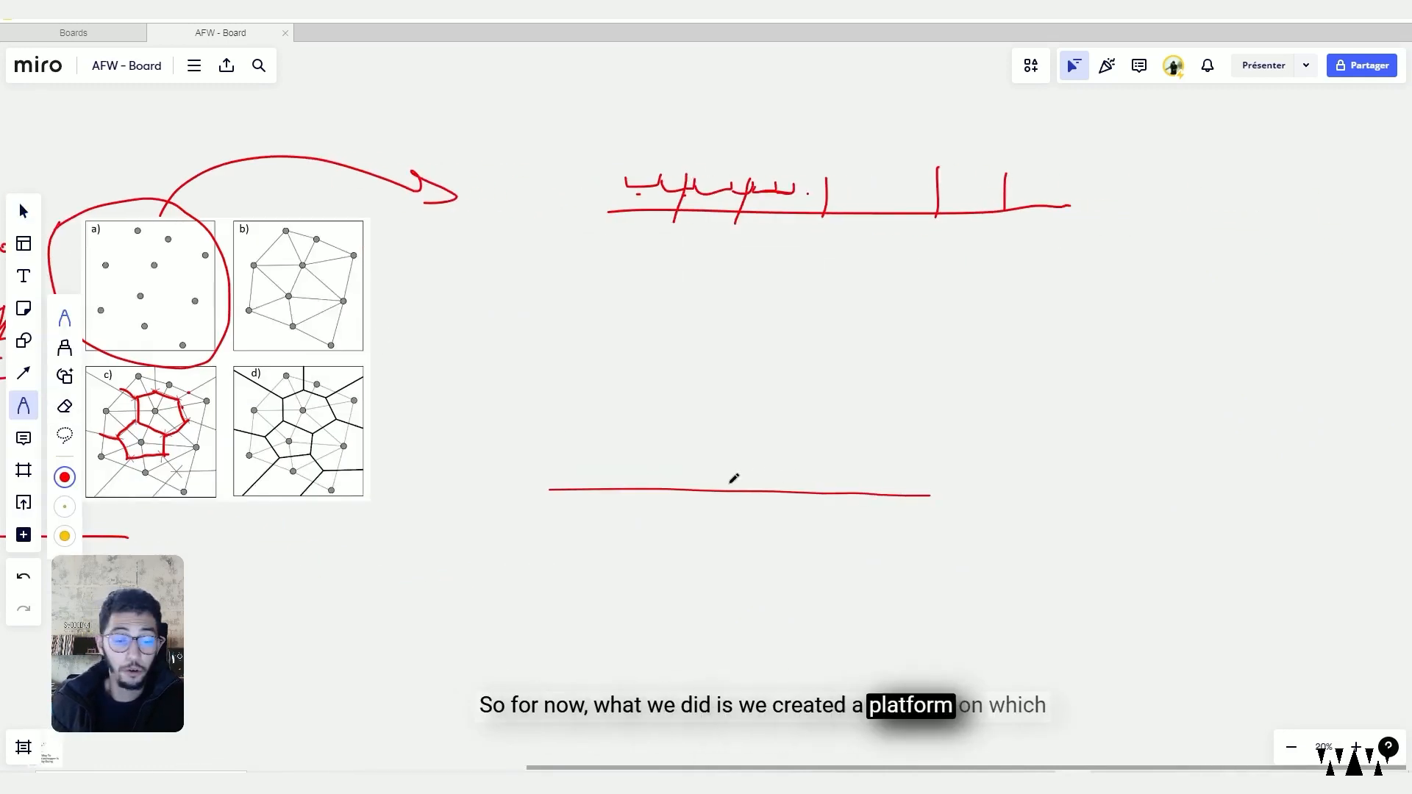
pyautogui.moveTo(637, 489); pyautogui.dragTo(642, 429)
pyautogui.moveTo(733, 489); pyautogui.dragTo(734, 441)
pyautogui.moveTo(853, 437)
pyautogui.mouseDown()
pyautogui.moveTo(854, 470)
pyautogui.moveTo(906, 501)
pyautogui.mouseUp()
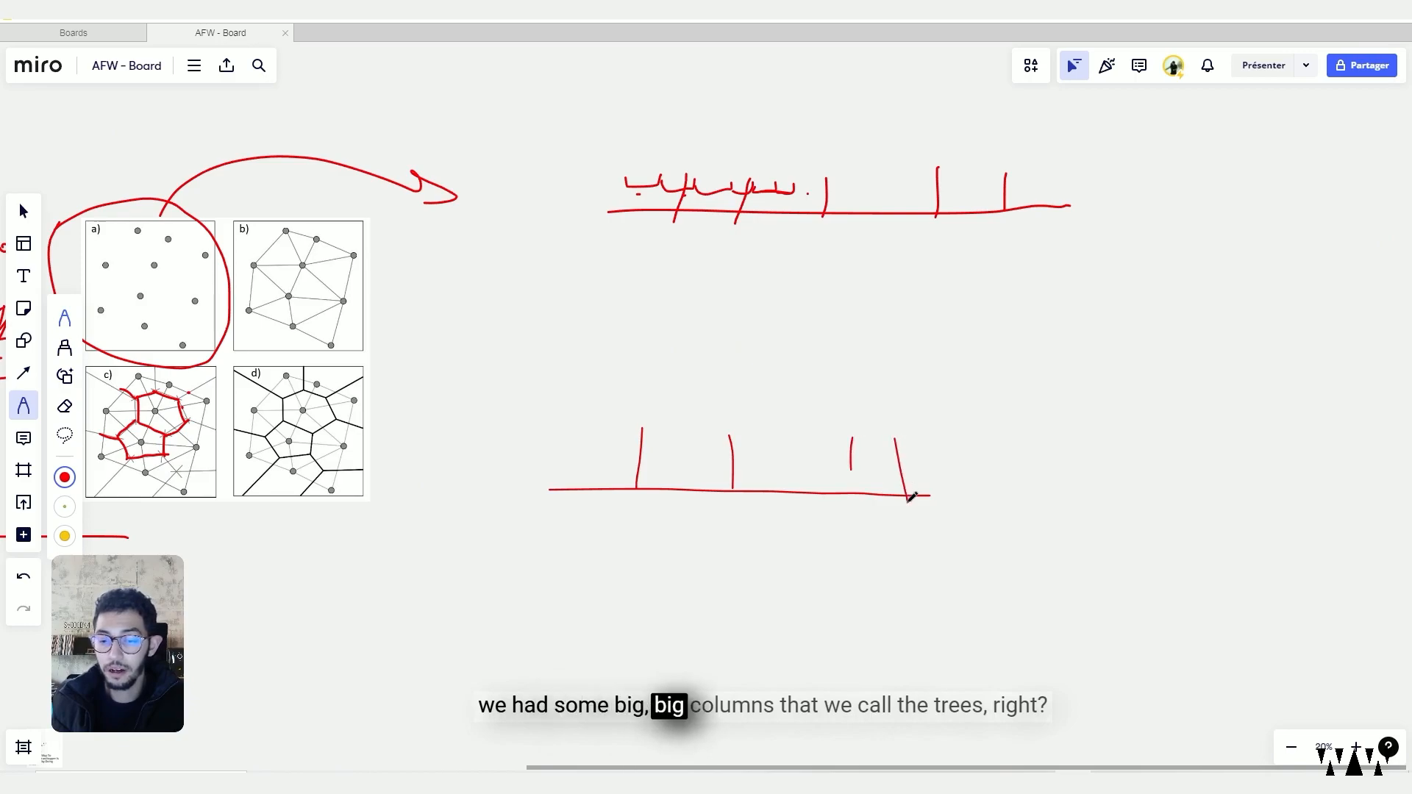
pyautogui.moveTo(853, 463); pyautogui.dragTo(854, 496)
# Step: Examine the Crown Shyness canopy photo again and return to the new column sketch
pyautogui.scroll(-1, 854, 490)
pyautogui.moveTo(596, 480); pyautogui.dragTo(1277, 473, button='right')
pyautogui.scroll(4, 533, 469)
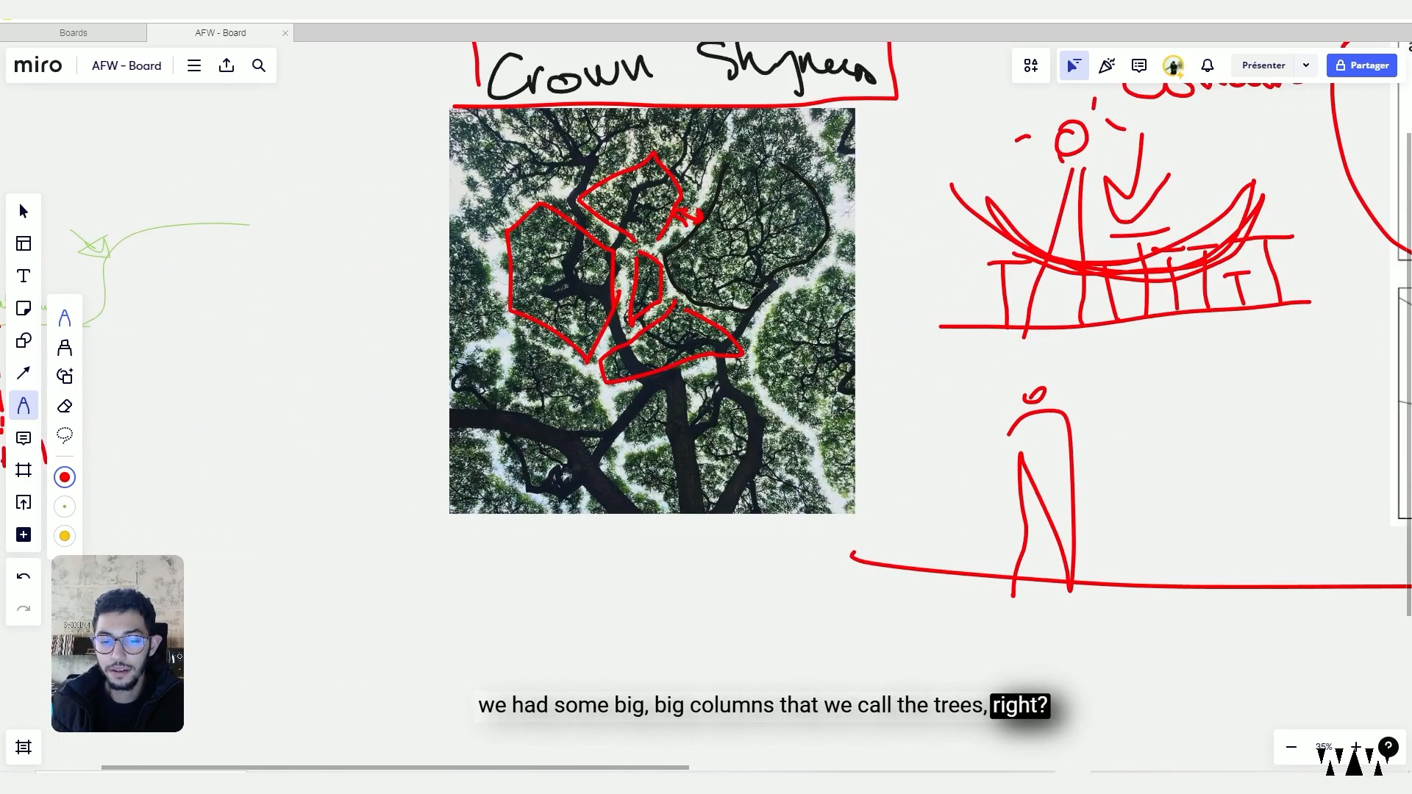
pyautogui.moveTo(744, 125); pyautogui.dragTo(744, 232, button='right')
pyautogui.scroll(-3, 1103, 336)
pyautogui.moveTo(1109, 333); pyautogui.dragTo(502, 326, button='right')
pyautogui.moveTo(1066, 359); pyautogui.dragTo(562, 352, button='right')
pyautogui.scroll(1, 861, 392)
pyautogui.scroll(1, 864, 388)
# Step: Draw a horizontal panel over each column, adding two more capped columns, and point a downward arrow at the leftmost panel
pyautogui.moveTo(839, 455); pyautogui.dragTo(936, 451)
pyautogui.moveTo(986, 460); pyautogui.dragTo(1086, 459)
pyautogui.moveTo(1210, 464); pyautogui.dragTo(1390, 457)
pyautogui.moveTo(1286, 442); pyautogui.dragTo(984, 441, button='right')
pyautogui.moveTo(845, 467); pyautogui.dragTo(848, 553)
pyautogui.moveTo(809, 459); pyautogui.dragTo(873, 466)
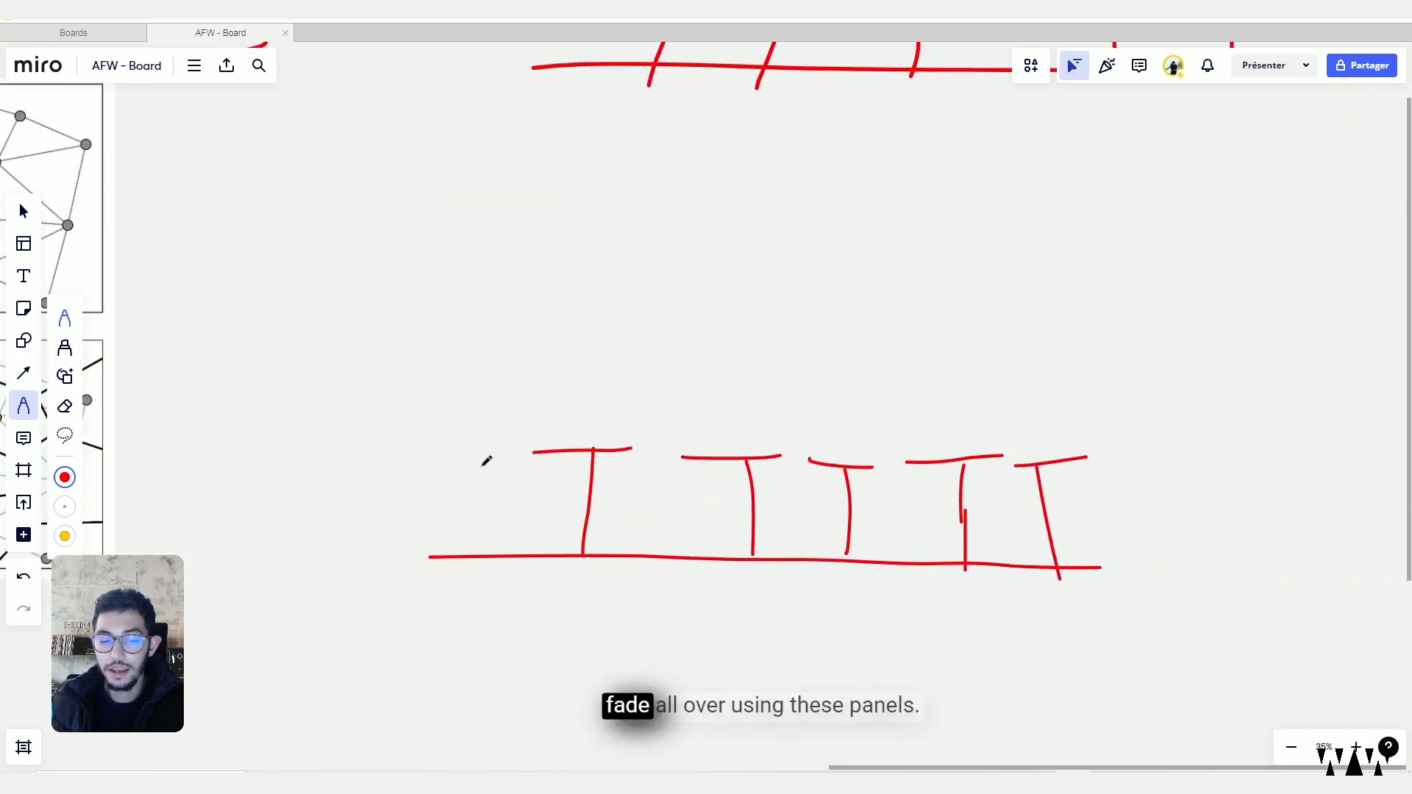
pyautogui.moveTo(482, 463); pyautogui.dragTo(476, 548)
pyautogui.moveTo(423, 456); pyautogui.dragTo(518, 467)
pyautogui.moveTo(437, 399); pyautogui.dragTo(452, 457)
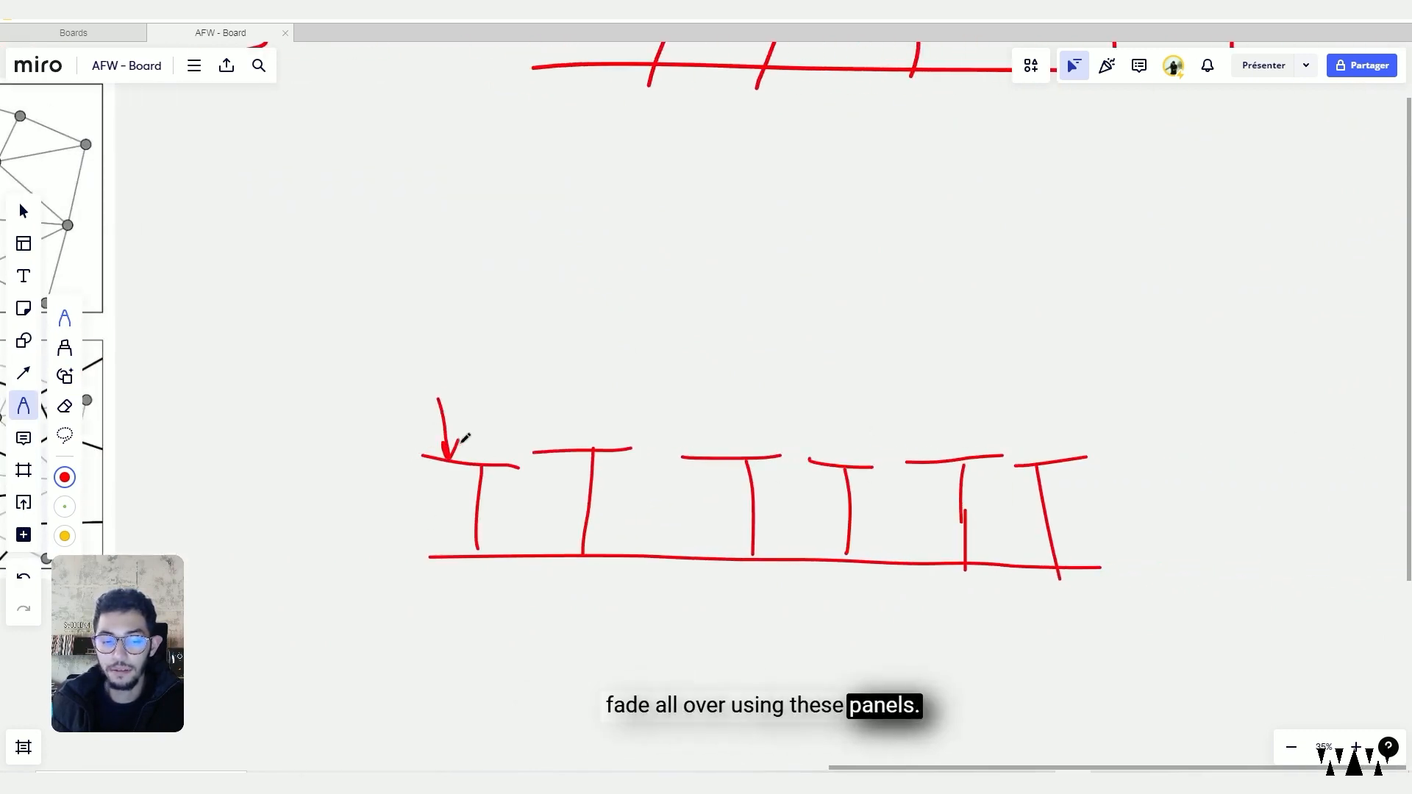
# Step: Draw a sun above the first two panels, with a beam passing through their gap to the ground line
pyautogui.scroll(-1, 452, 441)
pyautogui.moveTo(477, 340)
pyautogui.mouseDown()
pyautogui.moveTo(499, 321)
pyautogui.moveTo(517, 364)
pyautogui.mouseUp()
pyautogui.moveTo(492, 370)
pyautogui.mouseDown()
pyautogui.moveTo(535, 548)
pyautogui.moveTo(498, 424)
pyautogui.moveTo(504, 546)
pyautogui.mouseUp()
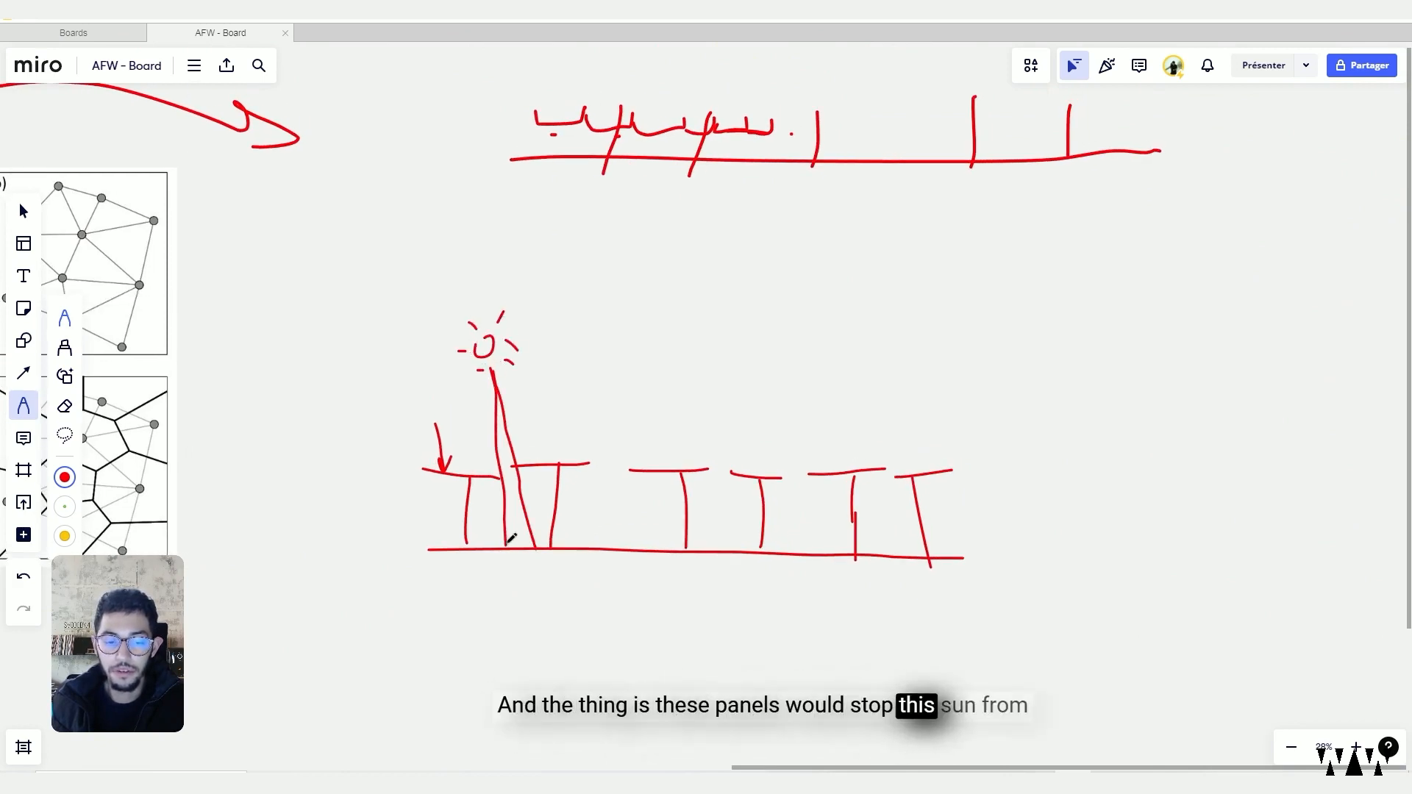
# Step: Shade the inside of the sunbeam with a yellow pen scribble and activate the eraser
pyautogui.scroll(2, 515, 537)
pyautogui.click(65, 536)
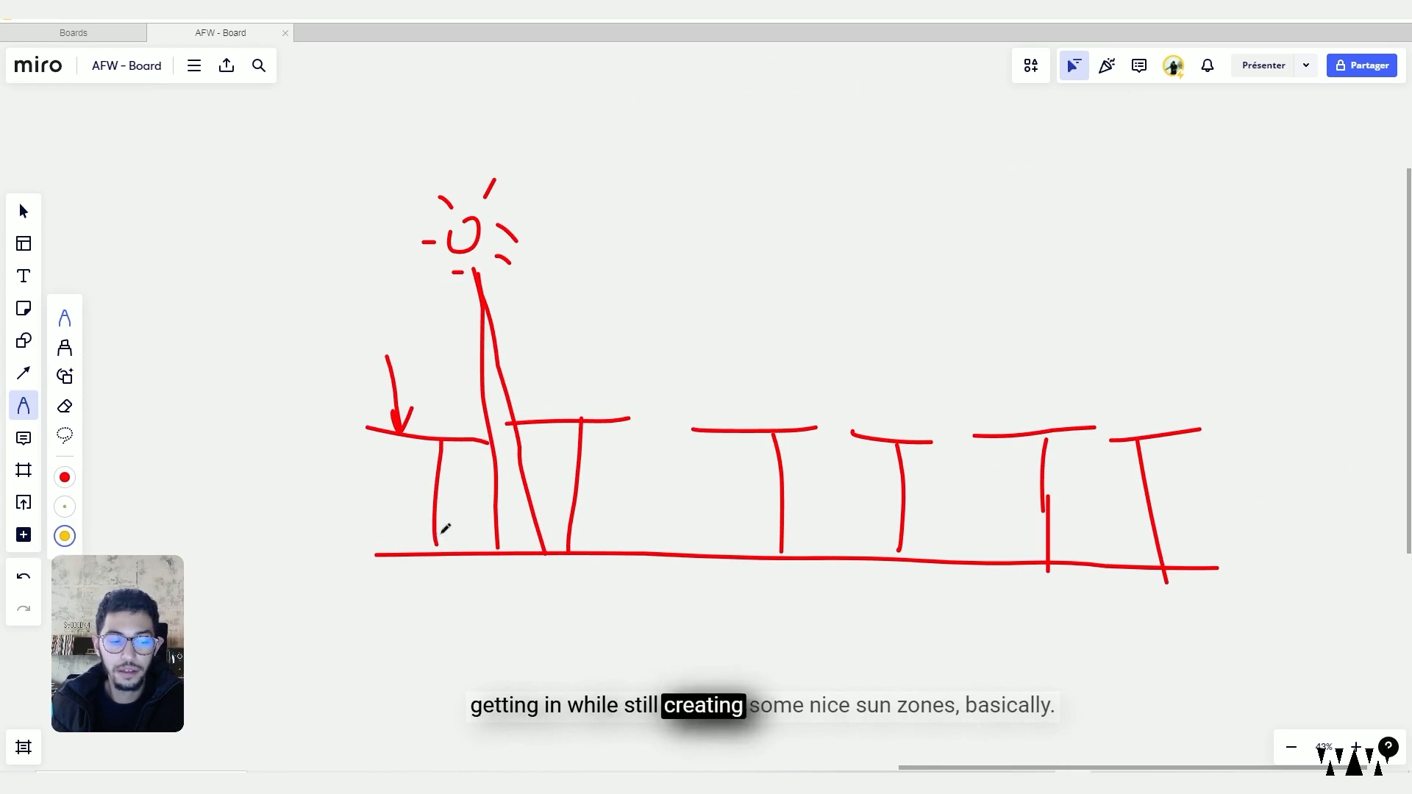
pyautogui.moveTo(530, 545); pyautogui.dragTo(519, 527)
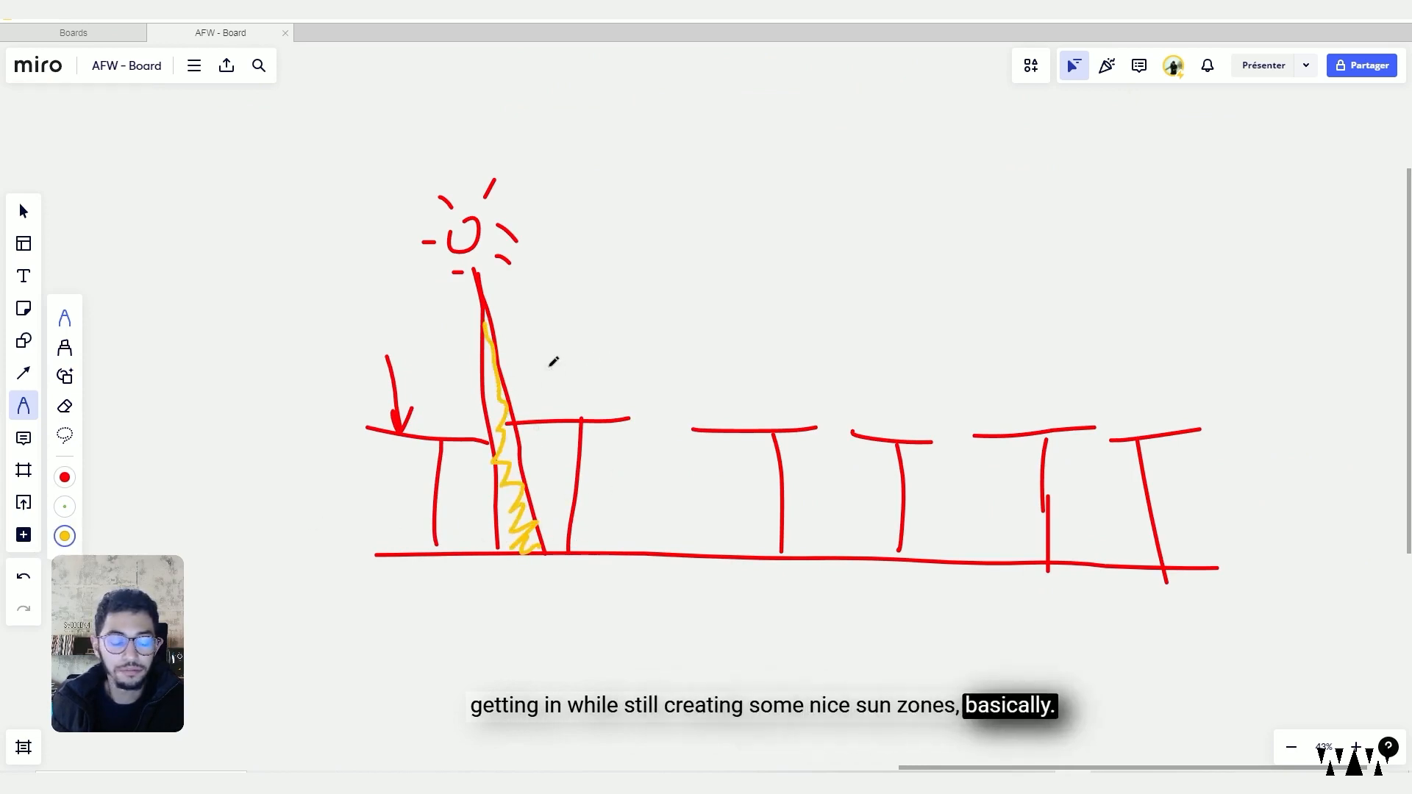
pyautogui.scroll(-1, 548, 357)
pyautogui.hotkey('shift', 'e')
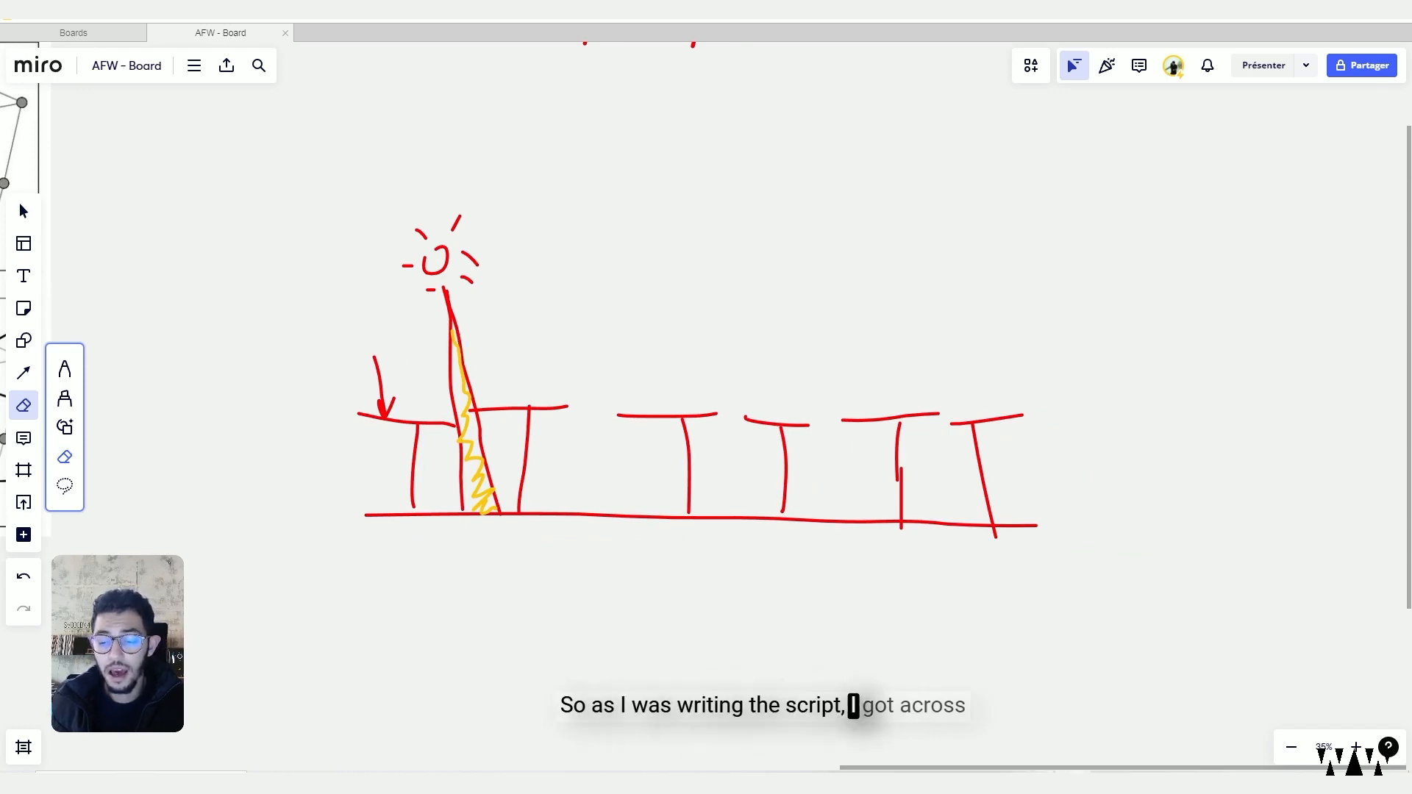
# Step: Switch to Grasshopper and add a Random component to an empty part of the canvas
pyautogui.doubleClick(924, 524)
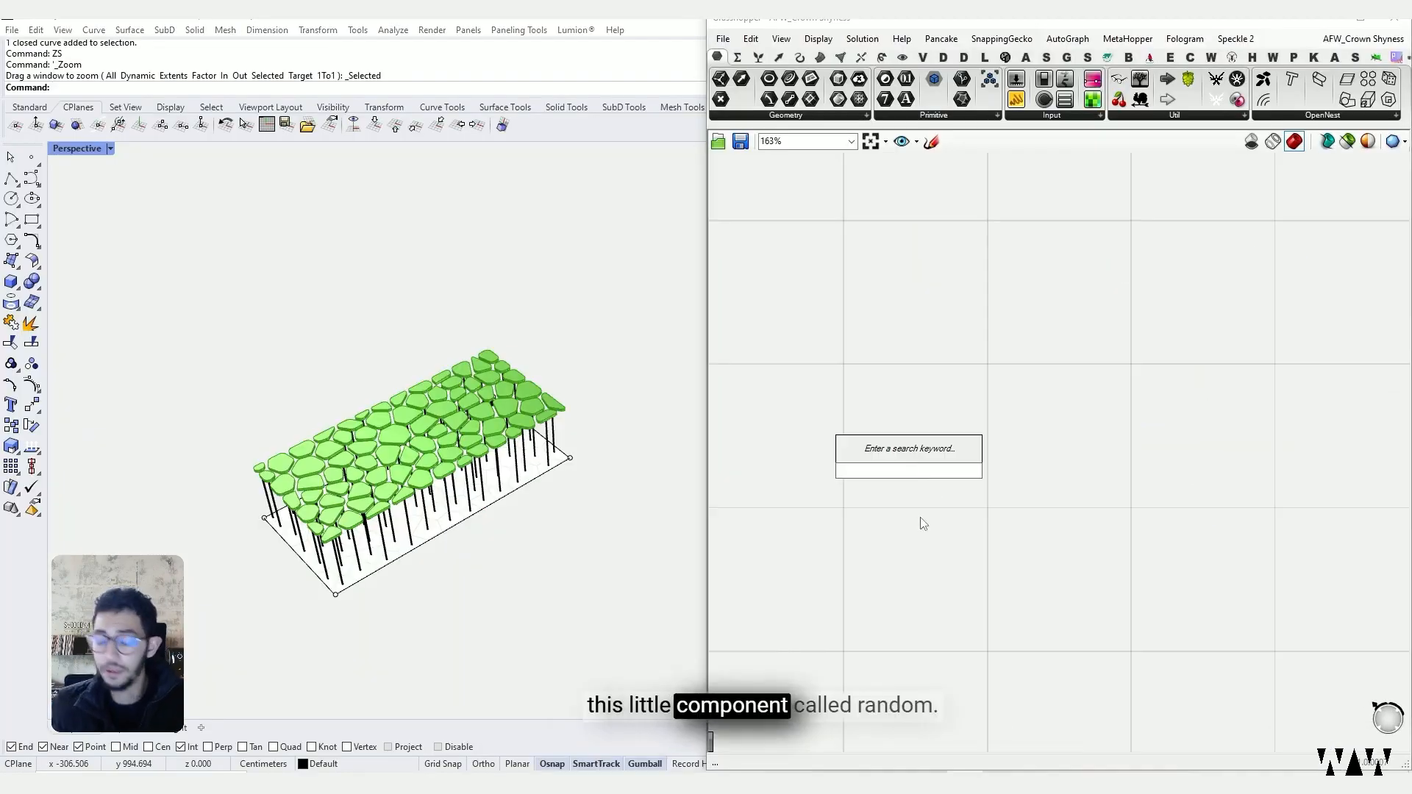
pyautogui.write('random')
pyautogui.press('Return')
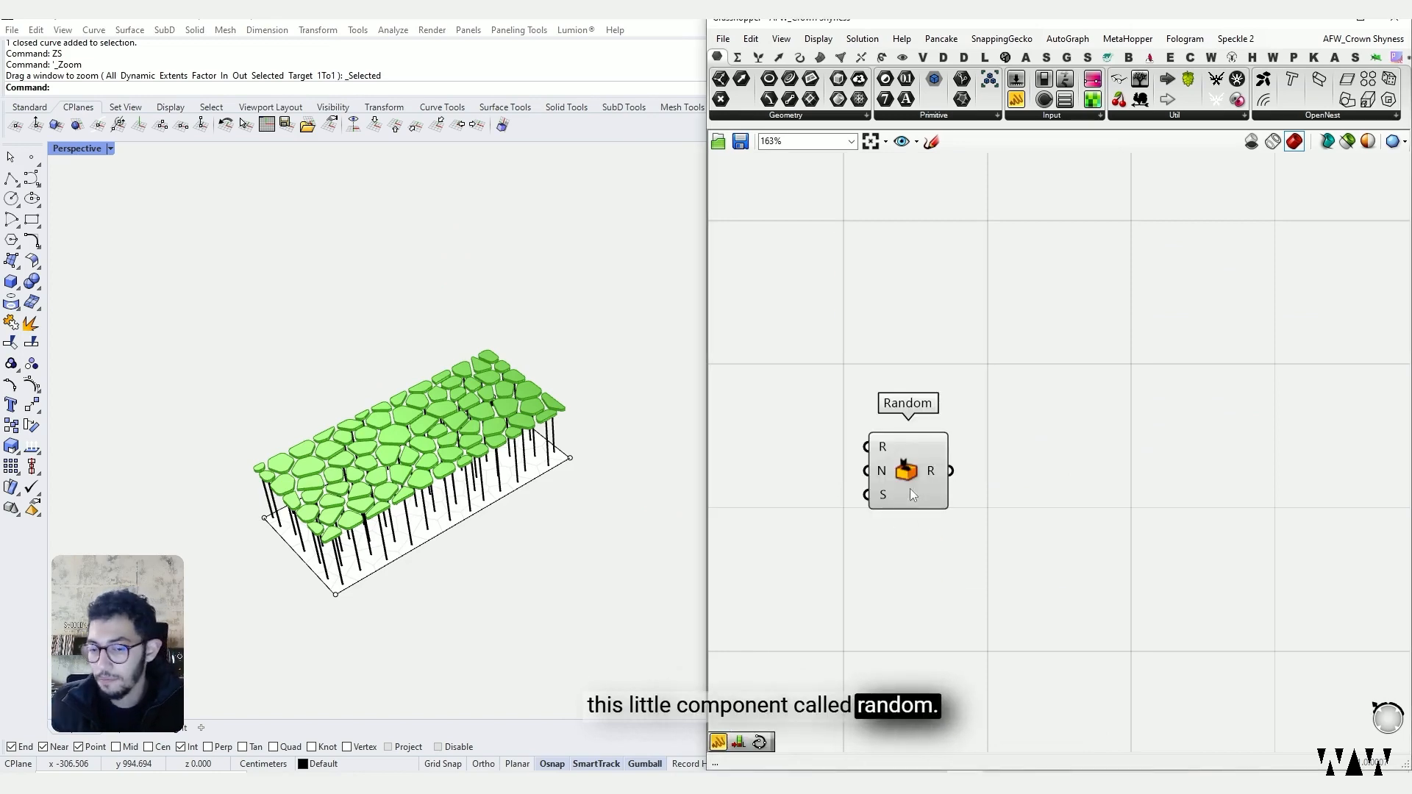
# Step: Locate the Random component among the Sequence components of the Sets category and examine its inputs and icon
pyautogui.scroll(3, 913, 494)
pyautogui.click(880, 59)
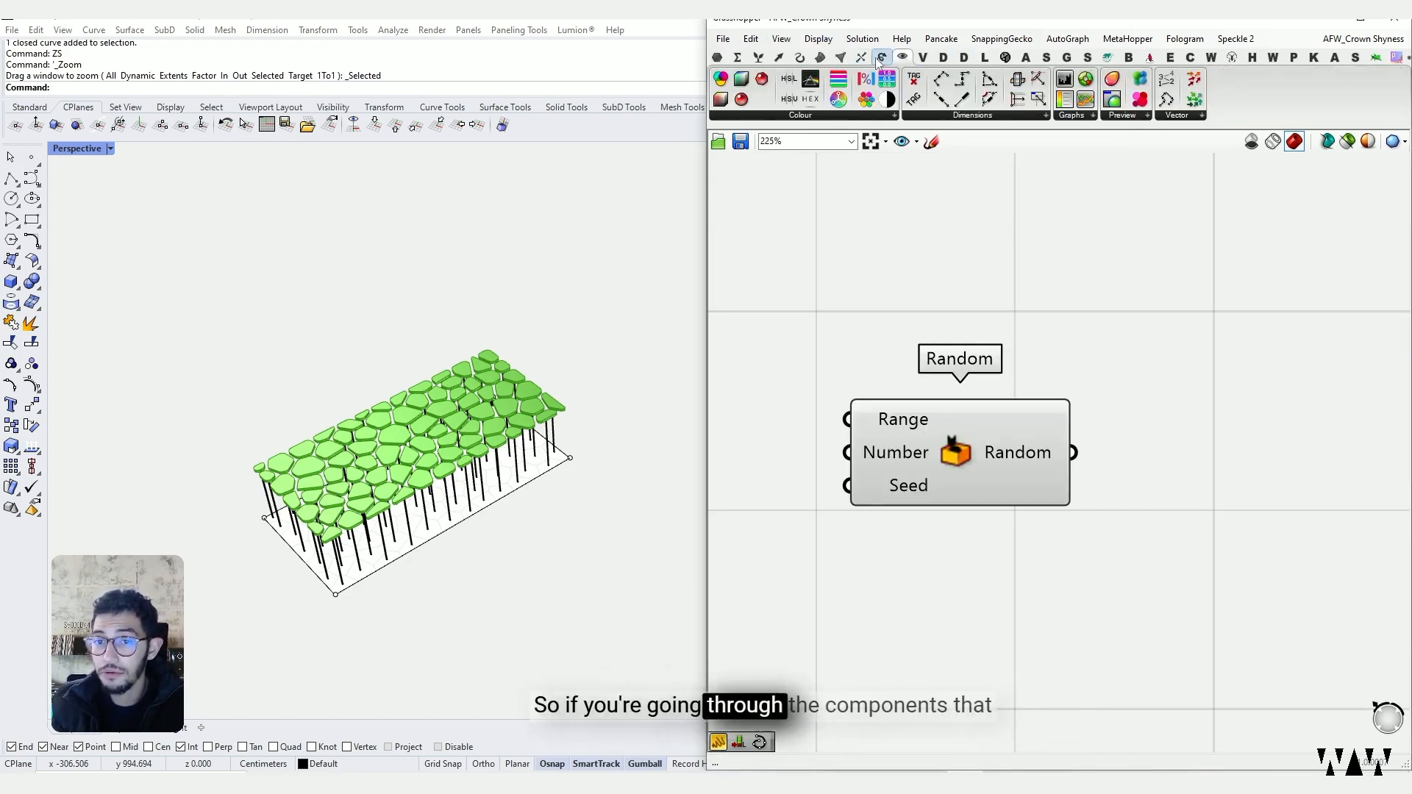
pyautogui.click(779, 58)
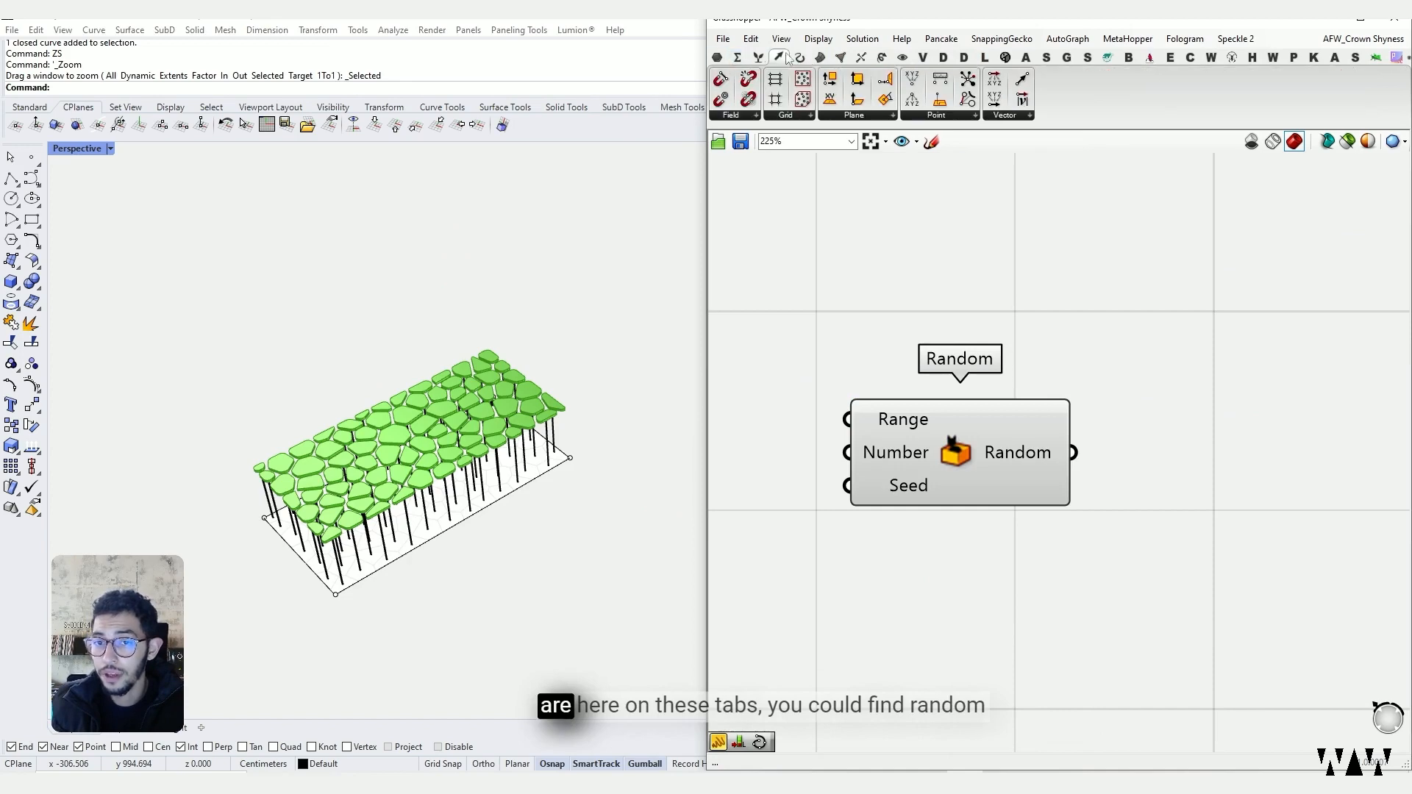
pyautogui.click(940, 421)
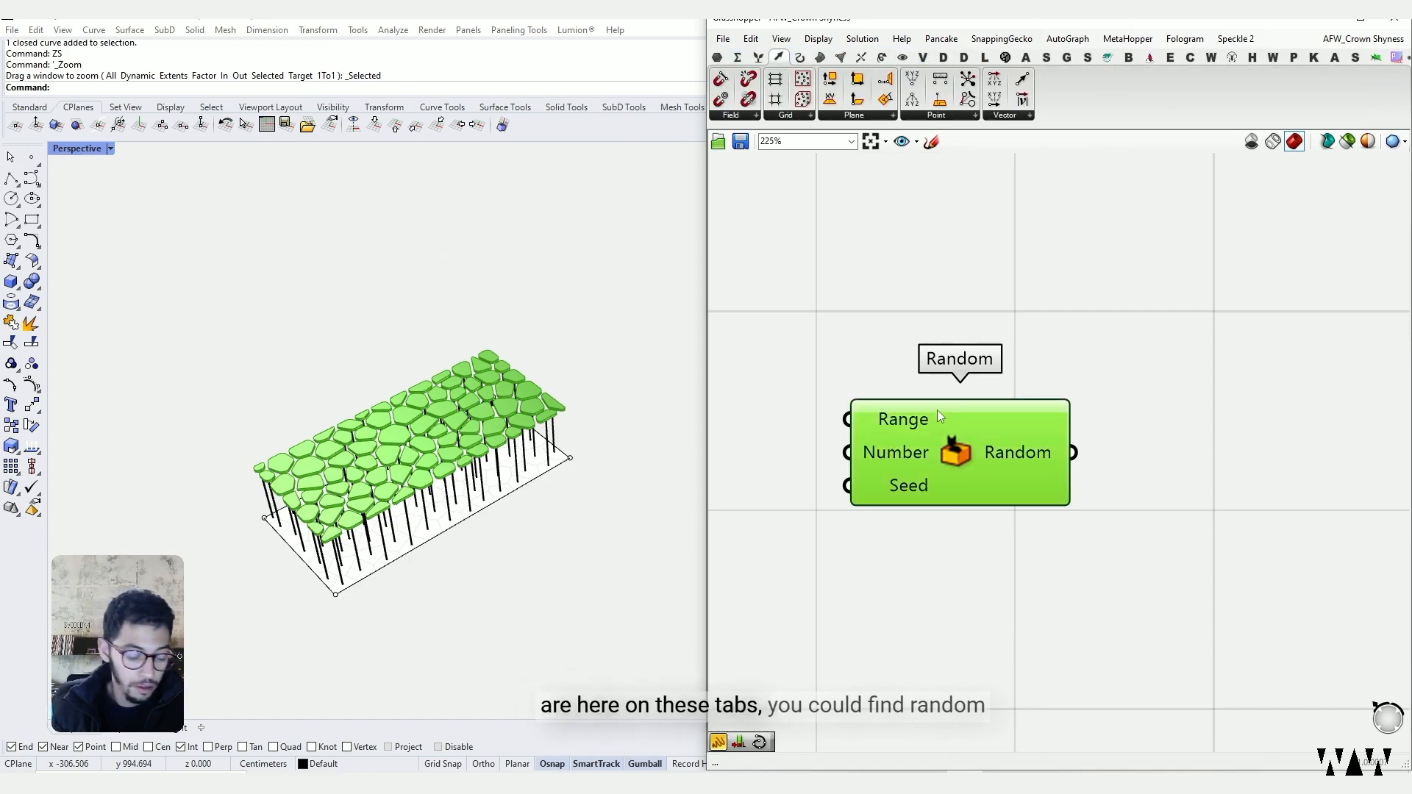
pyautogui.keyDown('ctrl'); pyautogui.keyDown('alt'); pyautogui.click(951, 426); pyautogui.keyUp('alt'); pyautogui.keyUp('ctrl')
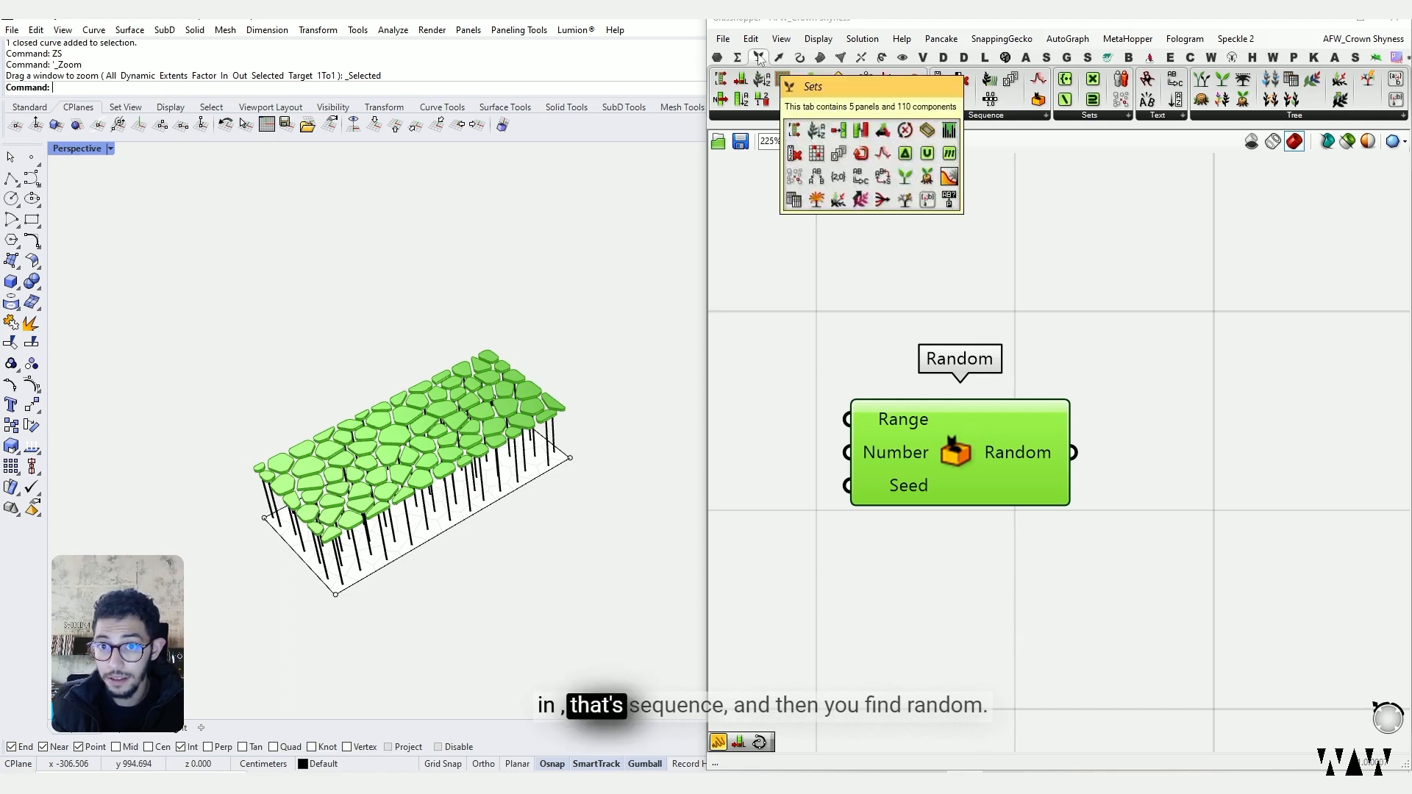
pyautogui.click(984, 118)
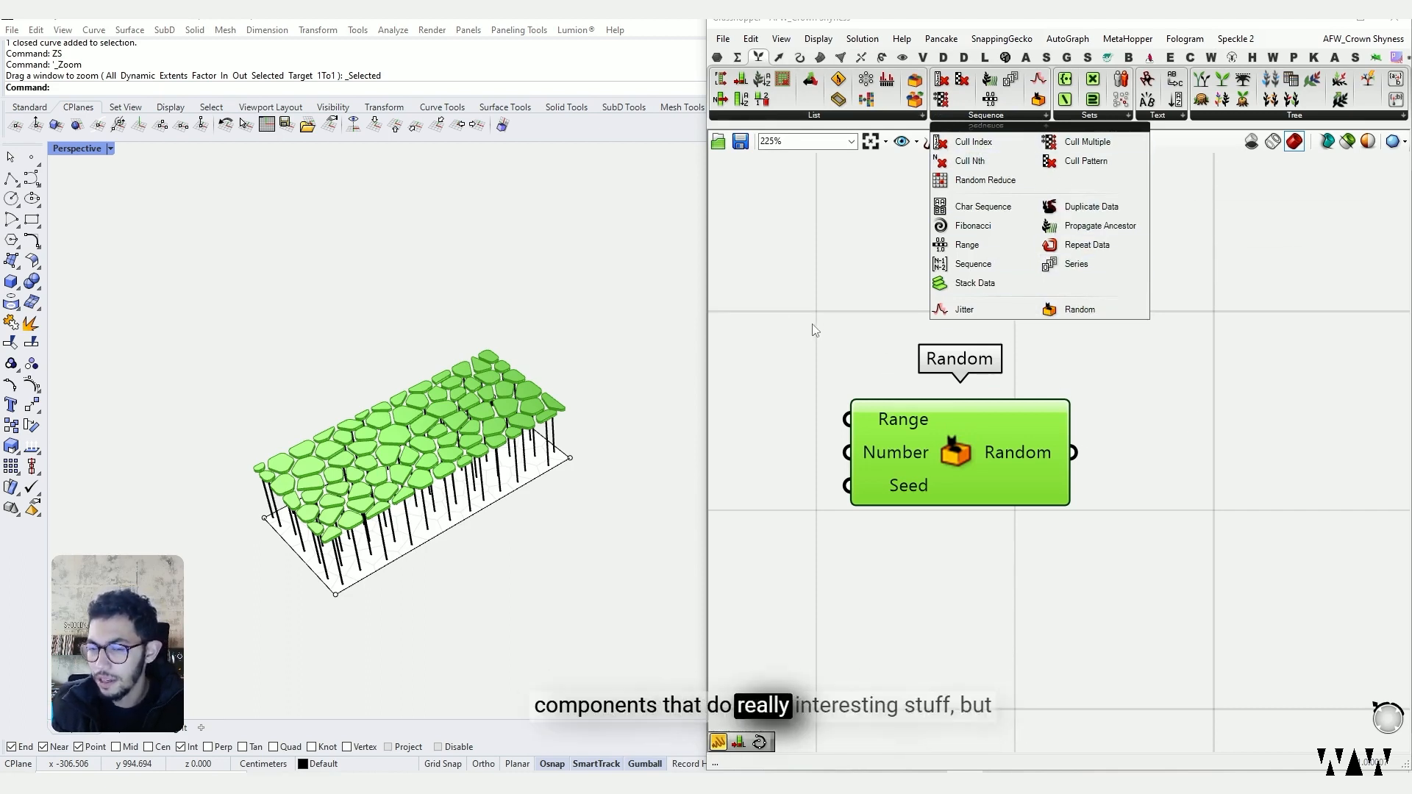
pyautogui.scroll(10, 943, 465)
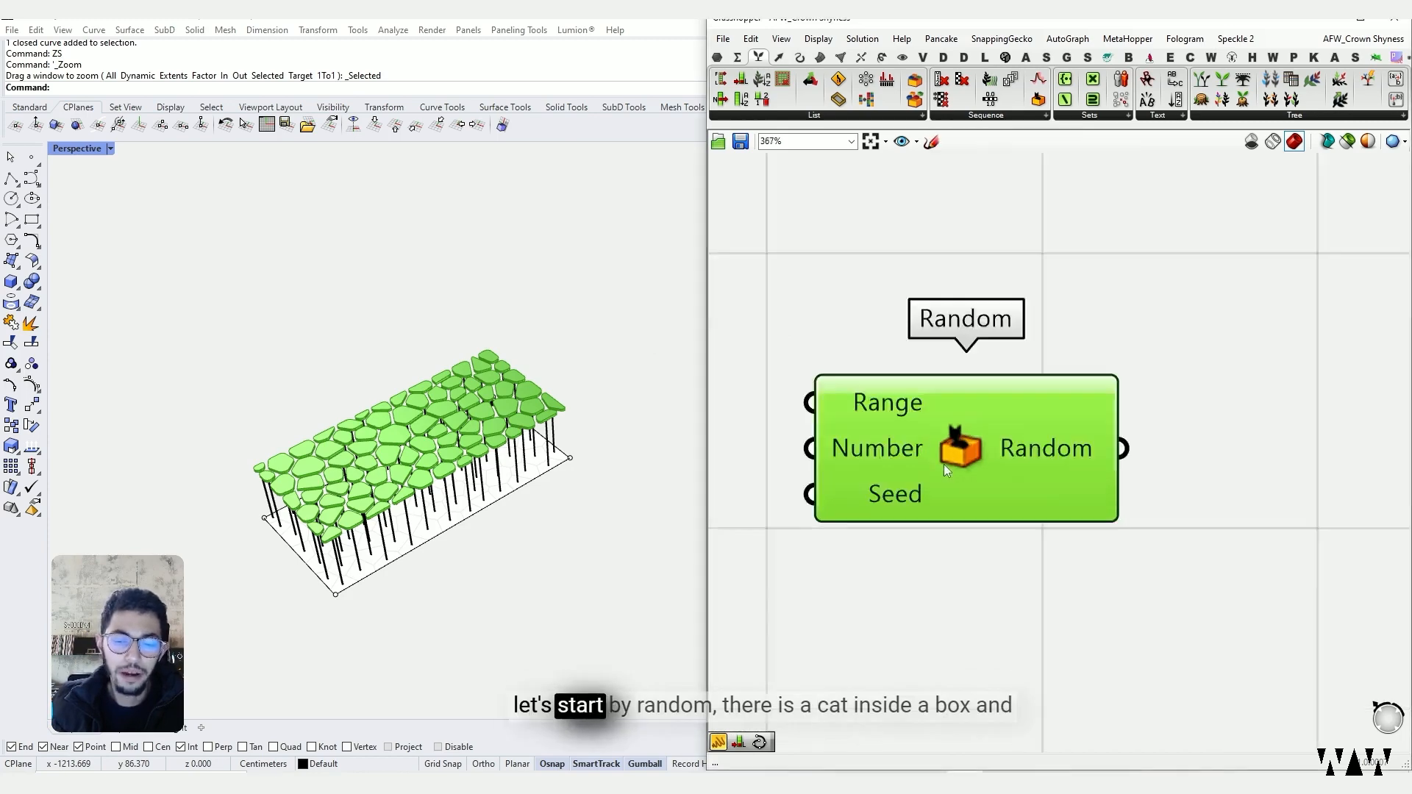
pyautogui.scroll(-9, 1033, 390)
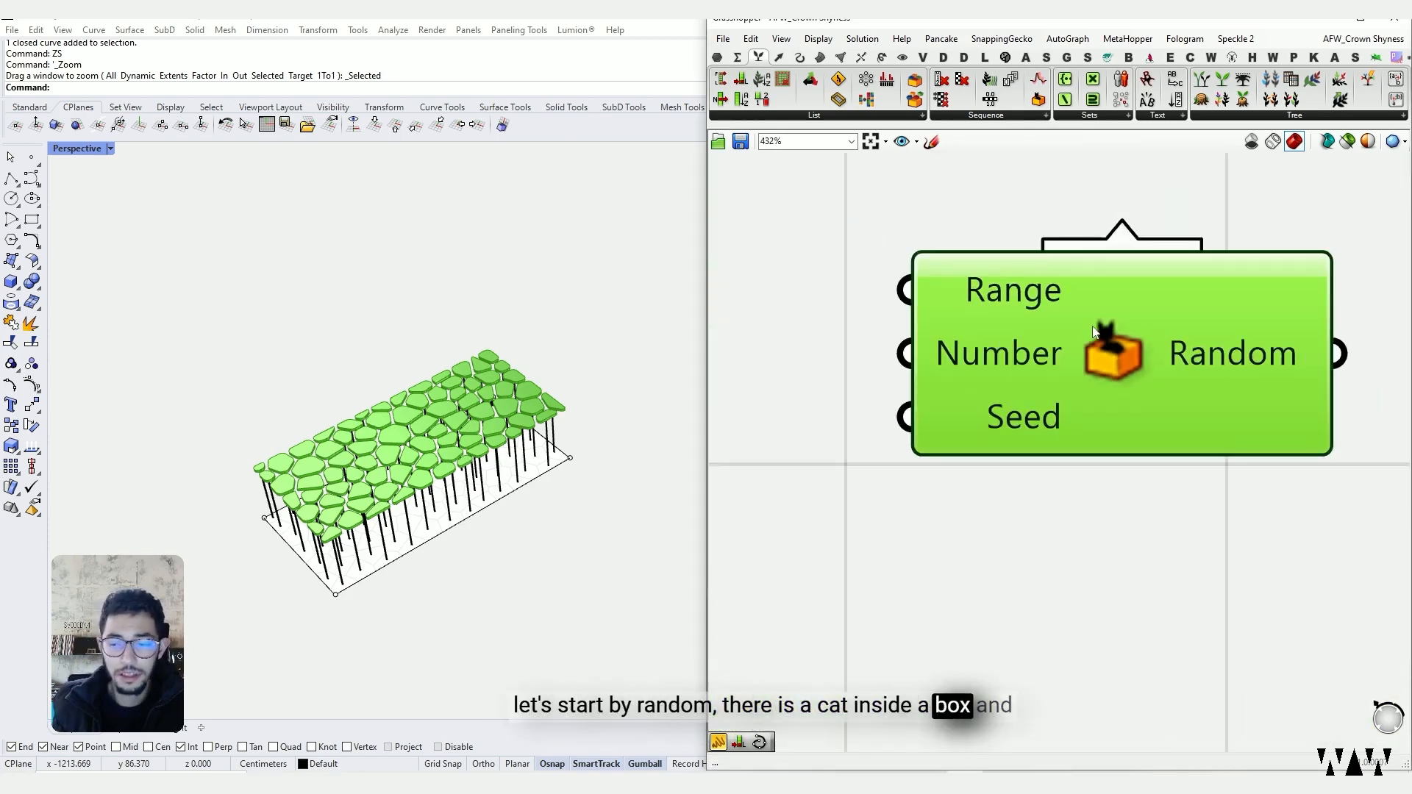
pyautogui.moveTo(1076, 342); pyautogui.dragTo(1022, 344, button='right')
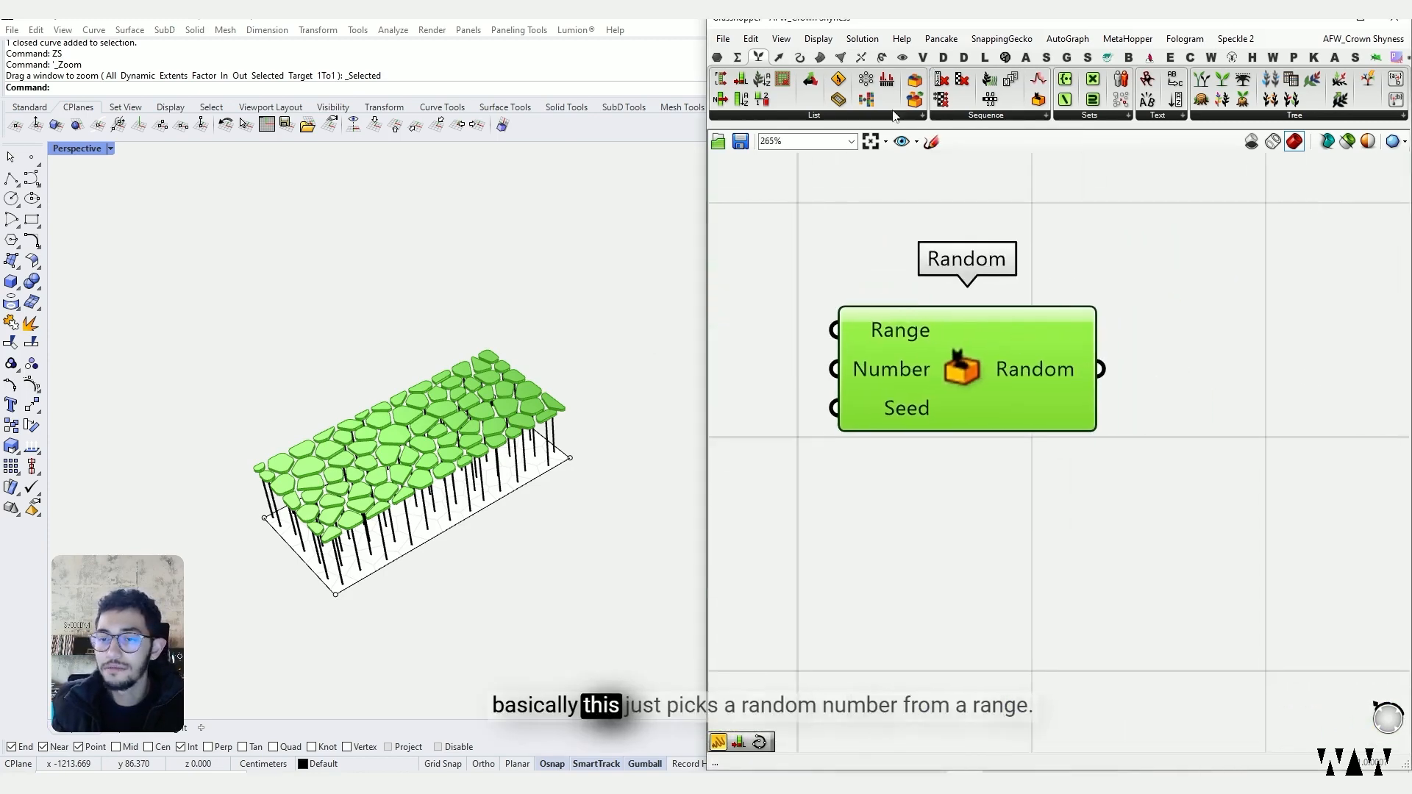
# Step: Place a Panel beside the Random component and connect the Random output to it
pyautogui.click(717, 57)
pyautogui.click(1019, 103)
pyautogui.click(1236, 309)
pyautogui.moveTo(1033, 387); pyautogui.dragTo(1080, 309)
pyautogui.moveTo(1172, 240); pyautogui.dragTo(1190, 289)
pyautogui.scroll(-2, 1080, 347)
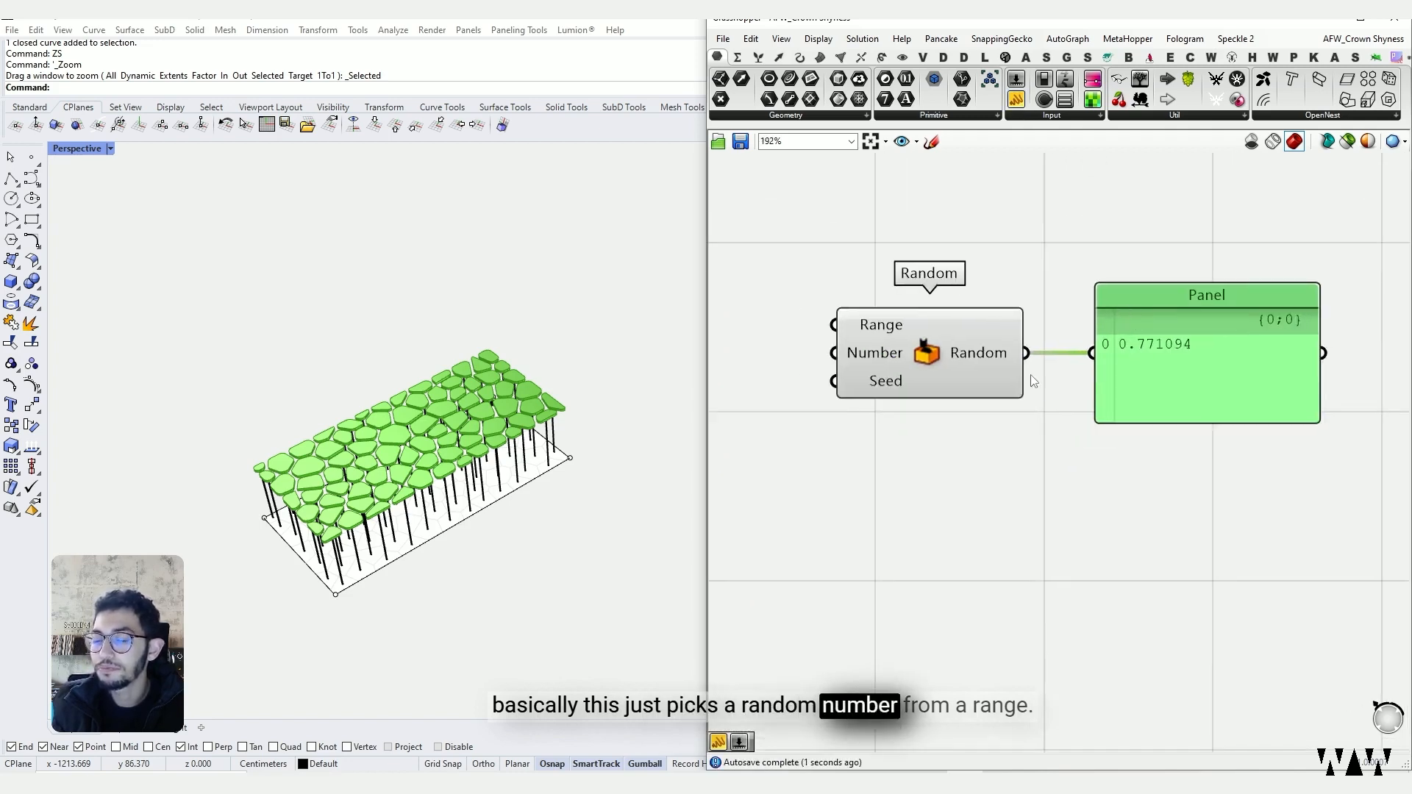
pyautogui.moveTo(962, 356); pyautogui.dragTo(990, 352, button='right')
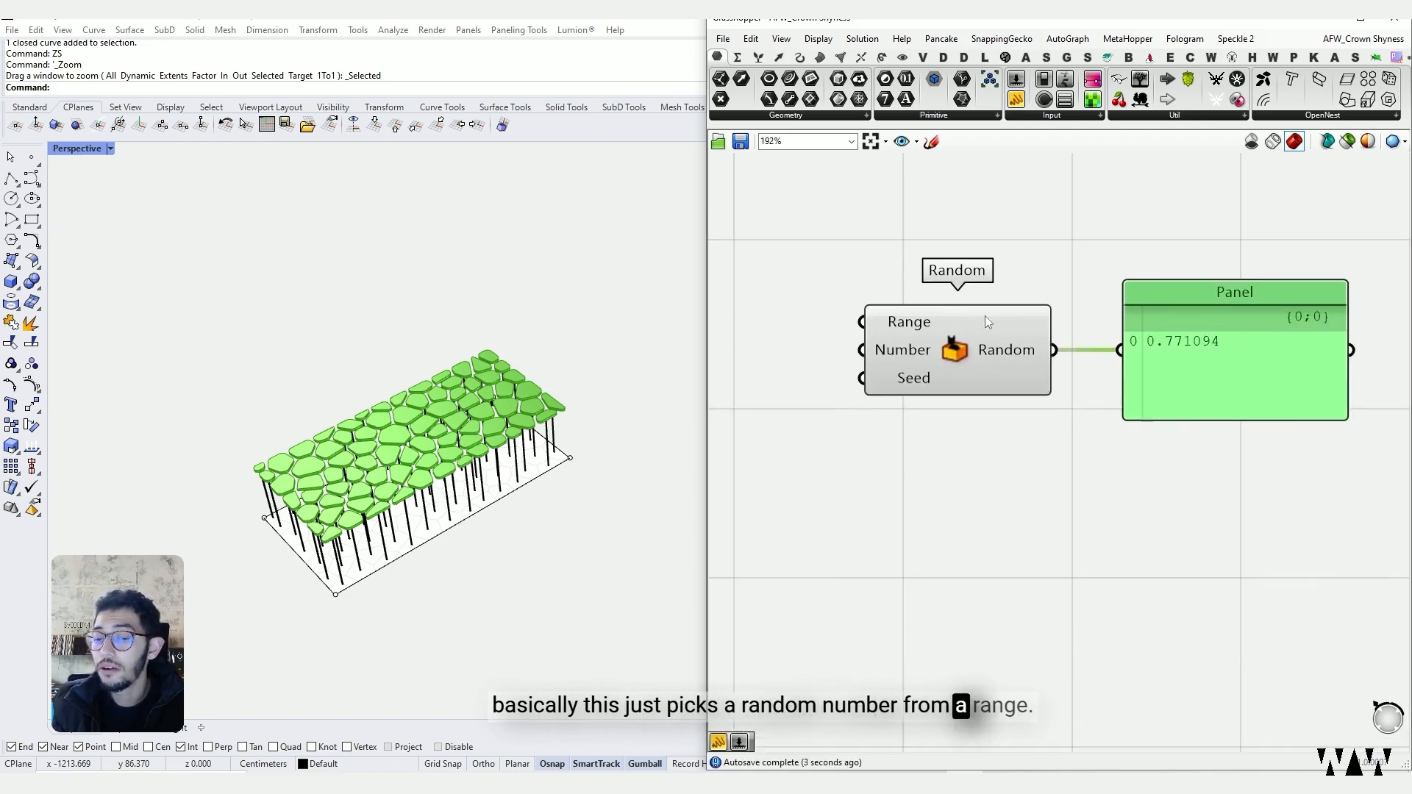
# Step: Create a number slider with the value 56456 and connect it to the Random component's Seed input
pyautogui.doubleClick(813, 361)
pyautogui.write('56456')
pyautogui.press('Return')
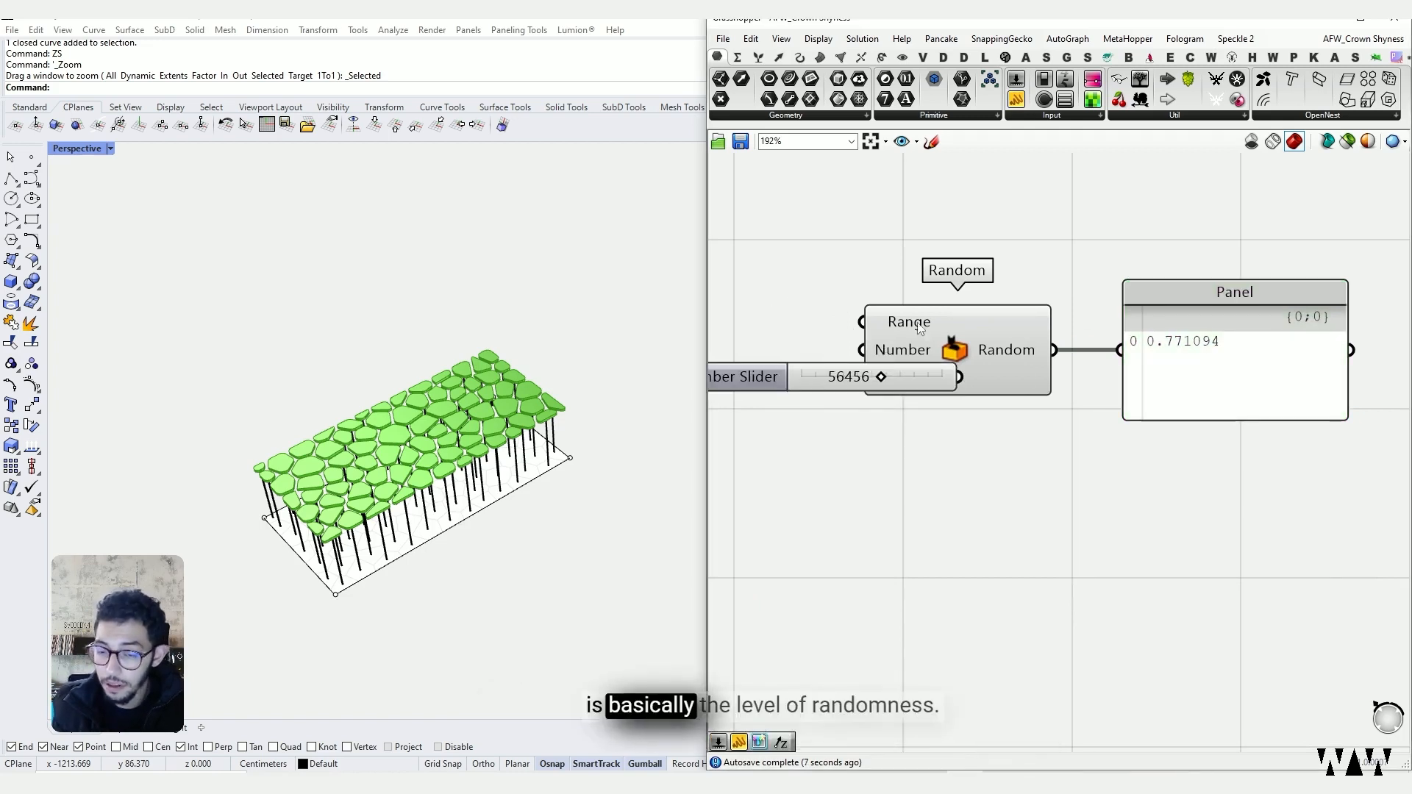
pyautogui.moveTo(925, 328); pyautogui.dragTo(1022, 325, button='right')
pyautogui.moveTo(1017, 386); pyautogui.dragTo(925, 428)
pyautogui.moveTo(961, 375); pyautogui.dragTo(965, 417)
pyautogui.moveTo(929, 432); pyautogui.dragTo(848, 431, button='right')
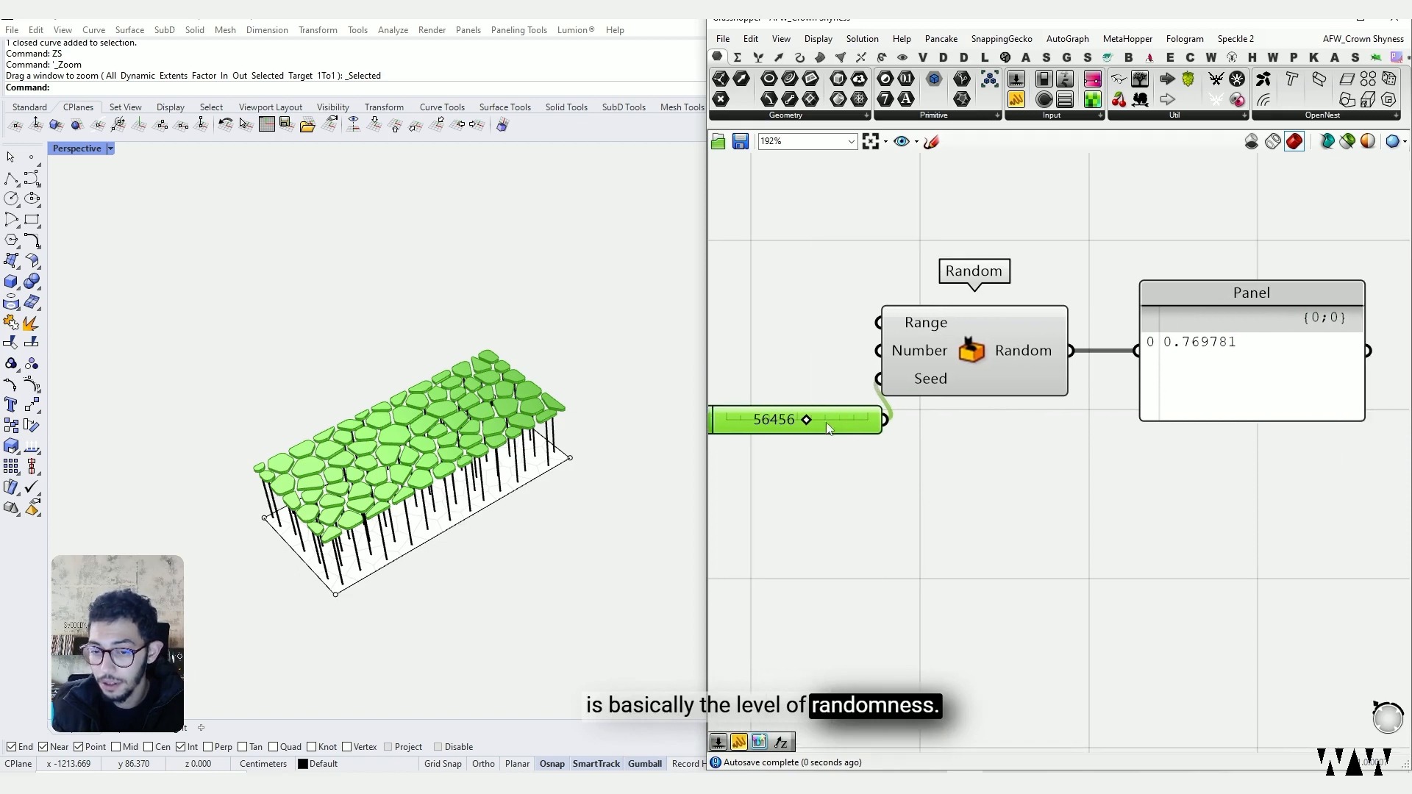
# Step: Set the seed slider to 79424 and move the Random component and the Panel closer together
pyautogui.moveTo(804, 421); pyautogui.dragTo(845, 434)
pyautogui.moveTo(1028, 332); pyautogui.dragTo(1061, 331)
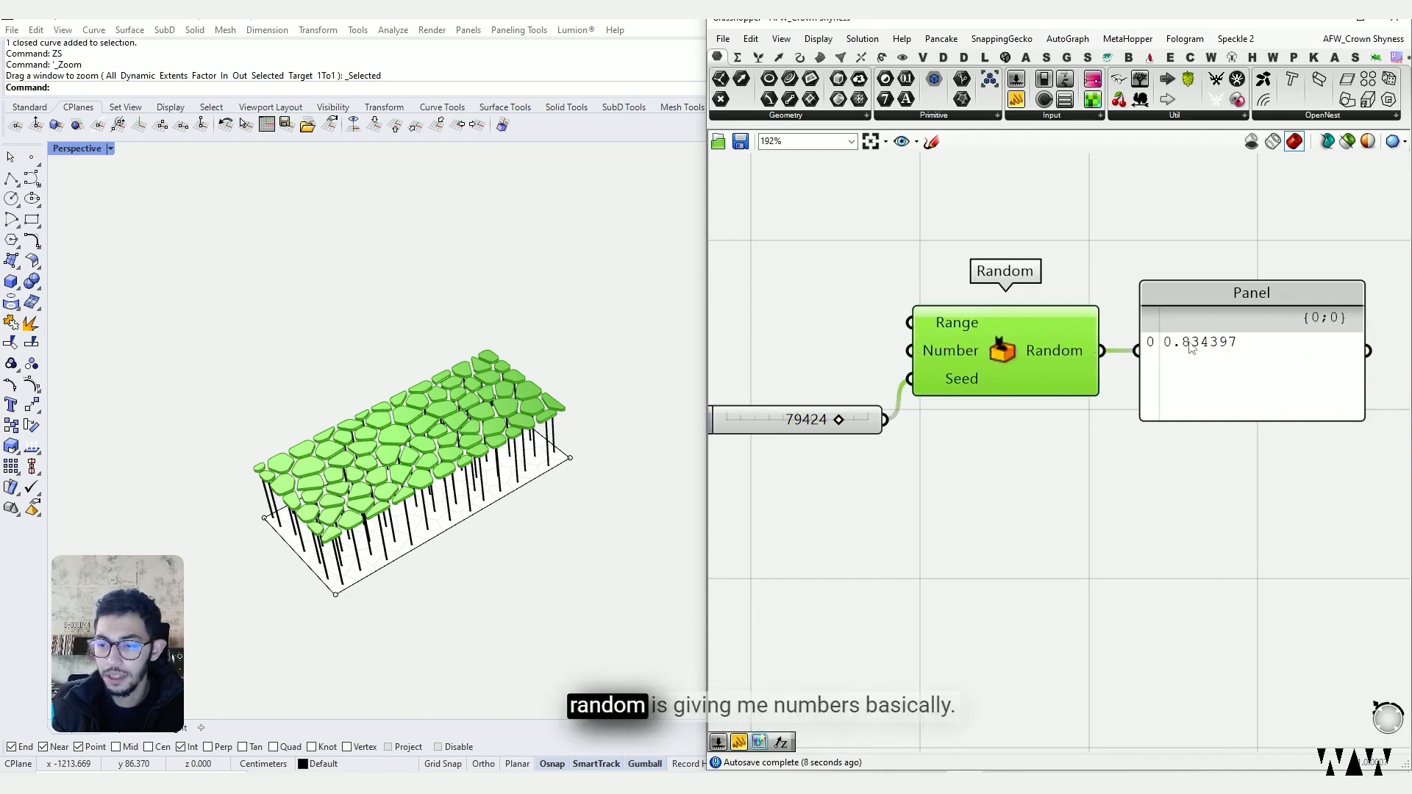
pyautogui.moveTo(1192, 347); pyautogui.dragTo(1183, 349)
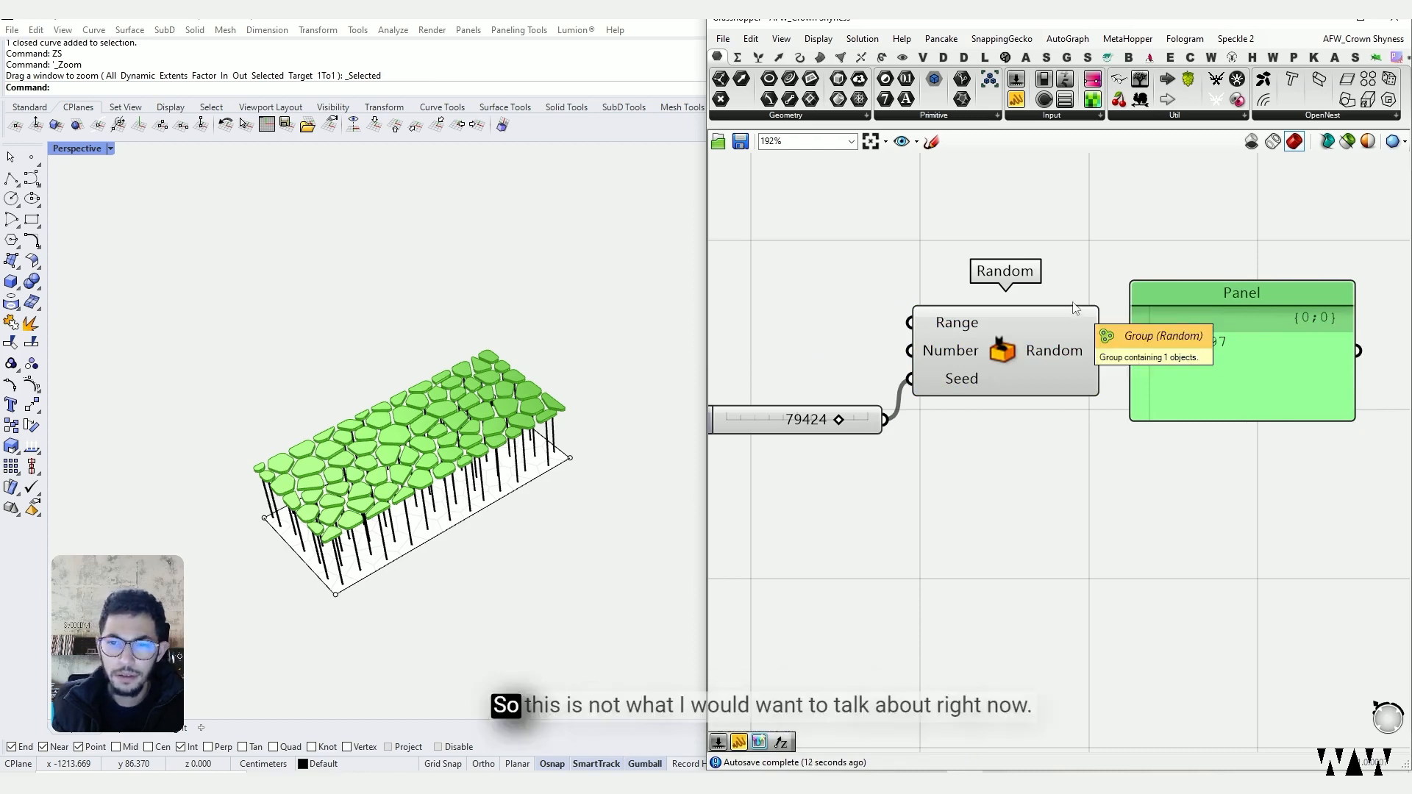
# Step: Switch back to the Miro board and erase all columns and panels, keeping the ground line, sun, beam and arrow
pyautogui.click(1072, 782)
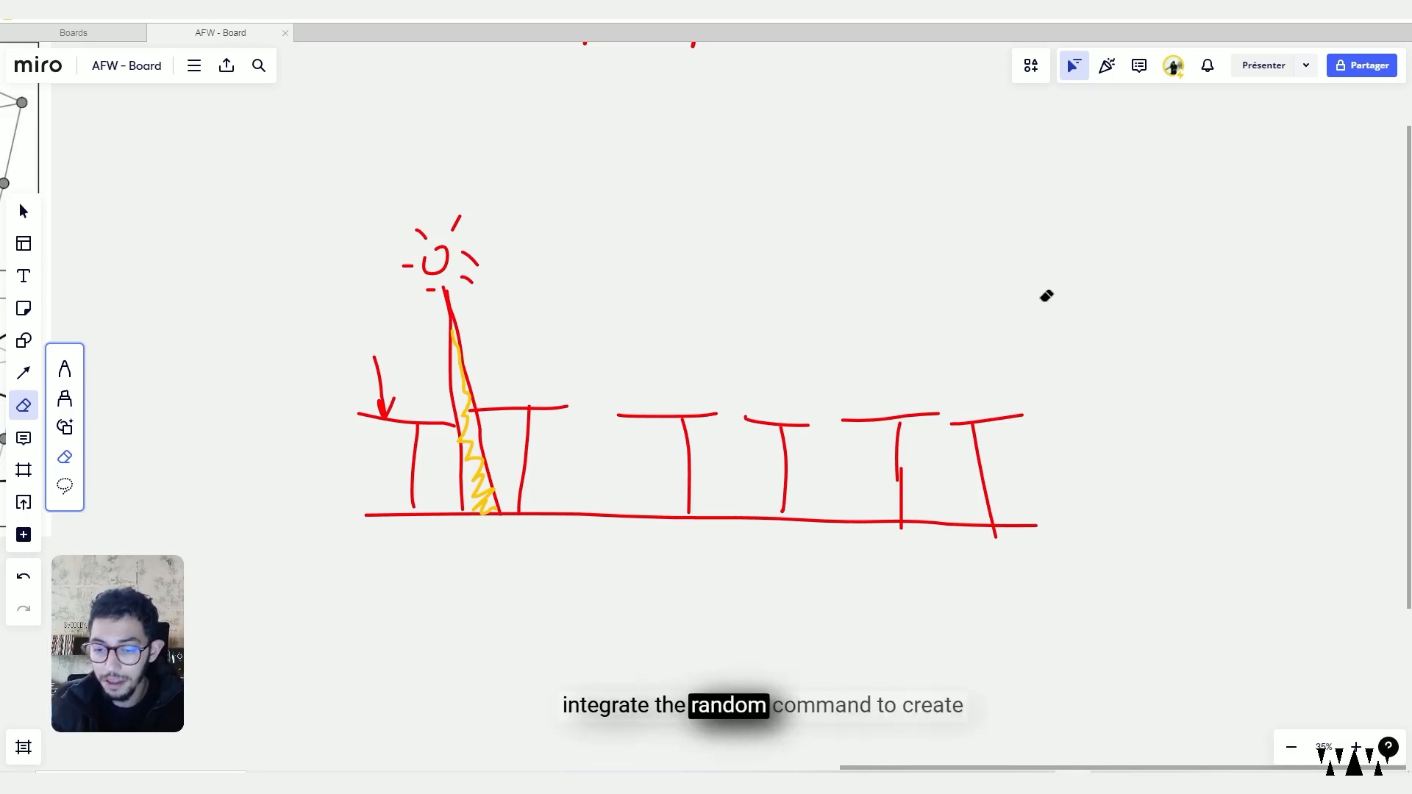
pyautogui.moveTo(1016, 414); pyautogui.dragTo(925, 409)
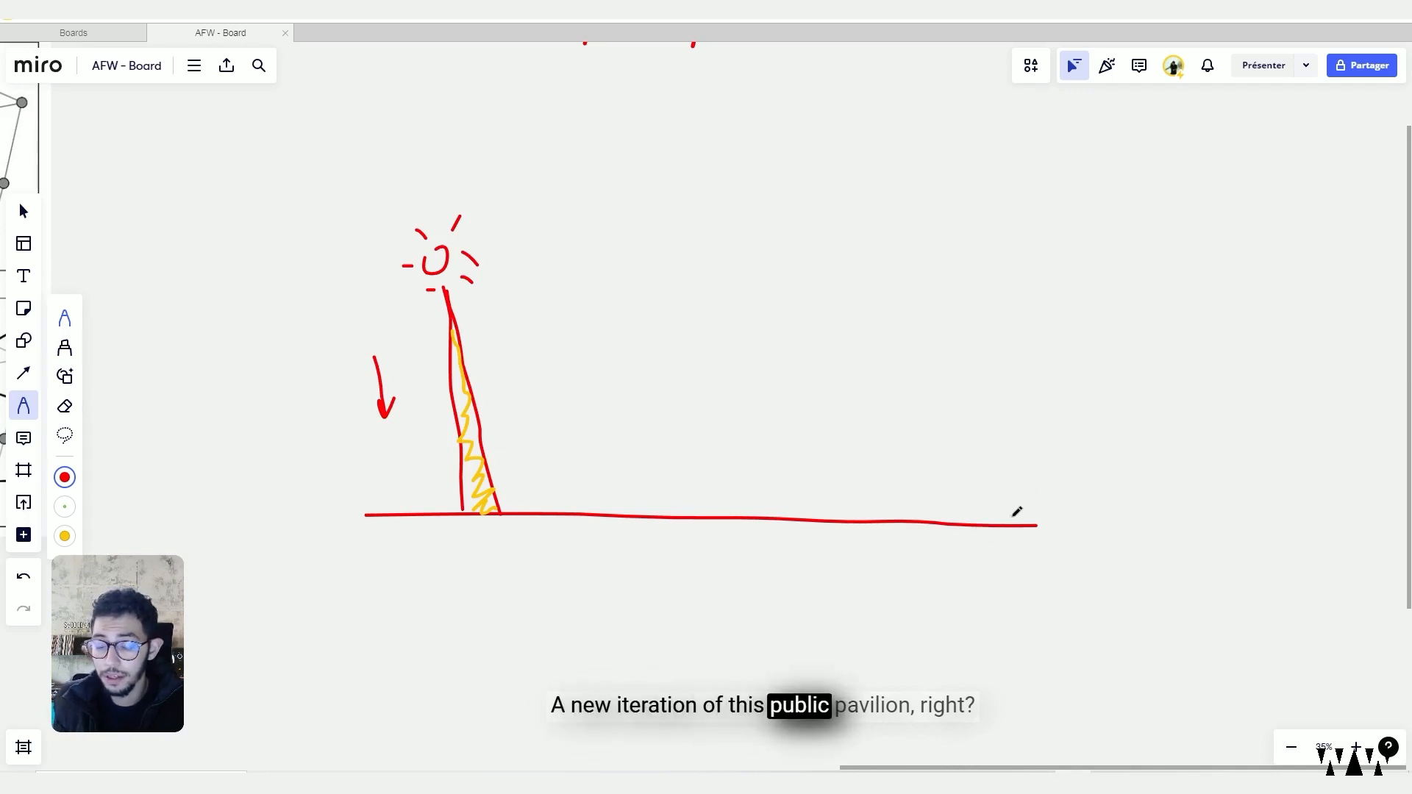
# Step: Draw red columns of varied random heights along the ground line, capping them with horizontal panels of different widths
pyautogui.moveTo(989, 523); pyautogui.dragTo(984, 369)
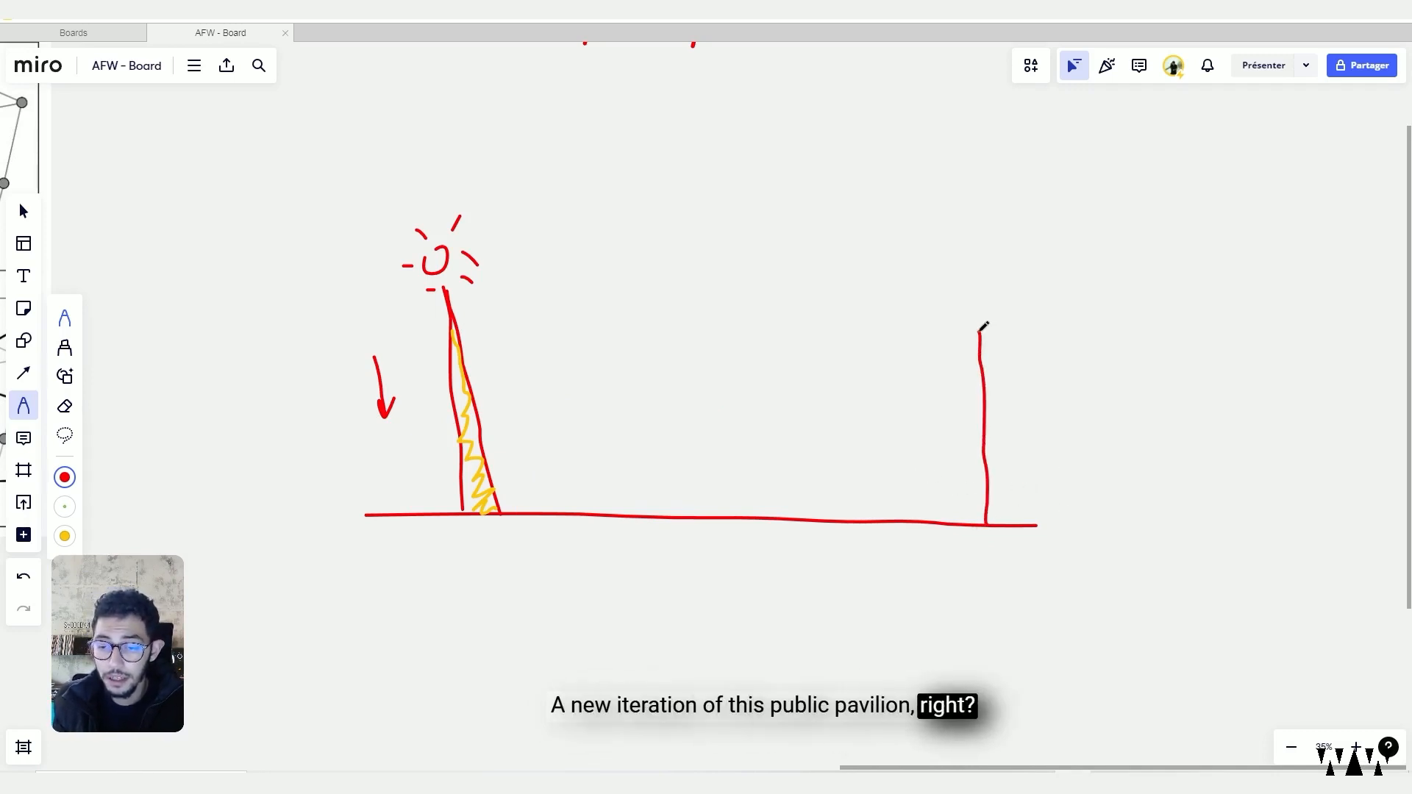
pyautogui.click(1010, 343)
pyautogui.moveTo(913, 327); pyautogui.dragTo(1064, 324)
pyautogui.moveTo(854, 371); pyautogui.dragTo(911, 371)
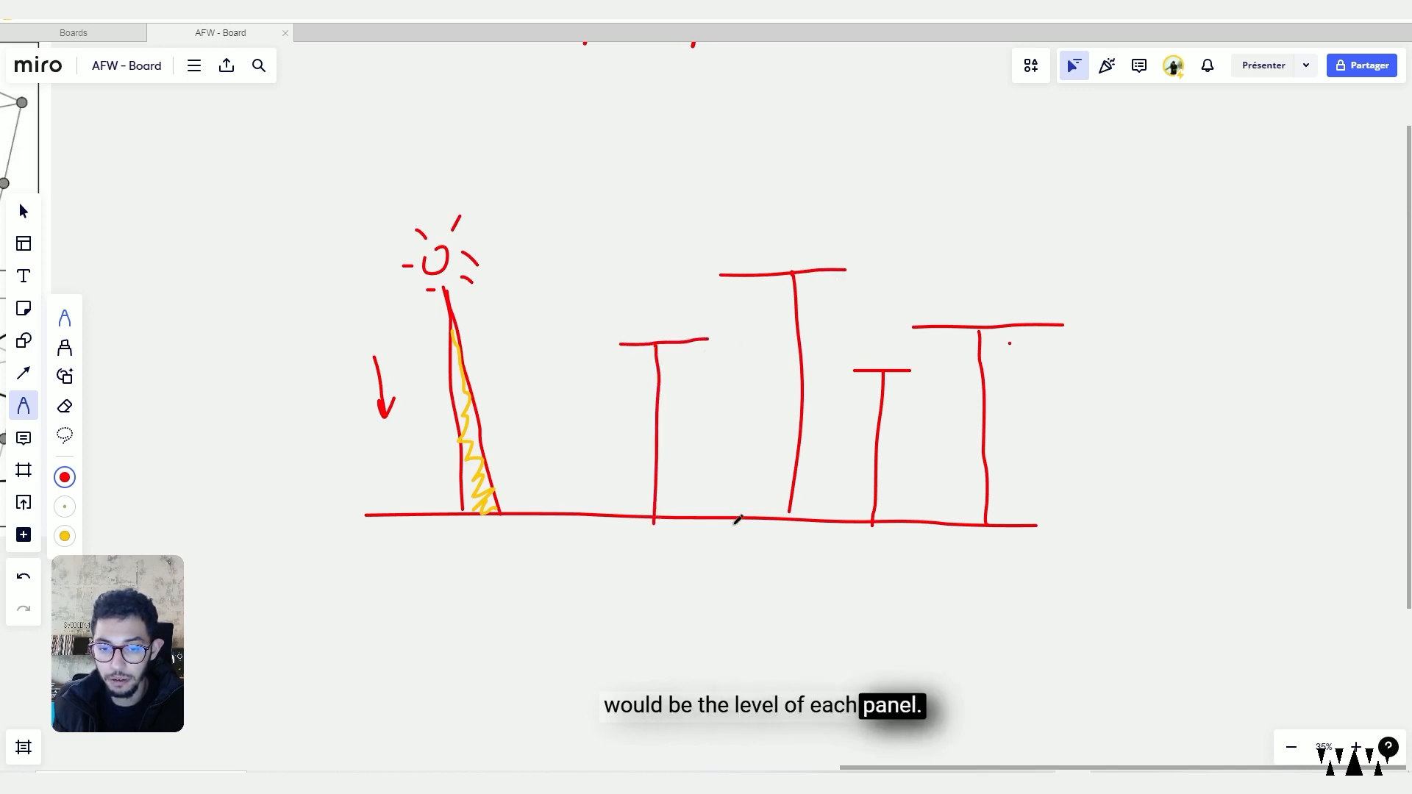
pyautogui.moveTo(678, 237); pyautogui.dragTo(764, 235)
pyautogui.moveTo(850, 524)
pyautogui.mouseDown()
pyautogui.moveTo(861, 208)
pyautogui.moveTo(881, 205)
pyautogui.mouseUp()
pyautogui.moveTo(585, 525)
pyautogui.mouseDown()
pyautogui.moveTo(597, 401)
pyautogui.moveTo(634, 397)
pyautogui.mouseUp()
pyautogui.moveTo(519, 518); pyautogui.dragTo(531, 347)
pyautogui.moveTo(475, 341); pyautogui.dragTo(578, 338)
pyautogui.moveTo(409, 520); pyautogui.dragTo(416, 347)
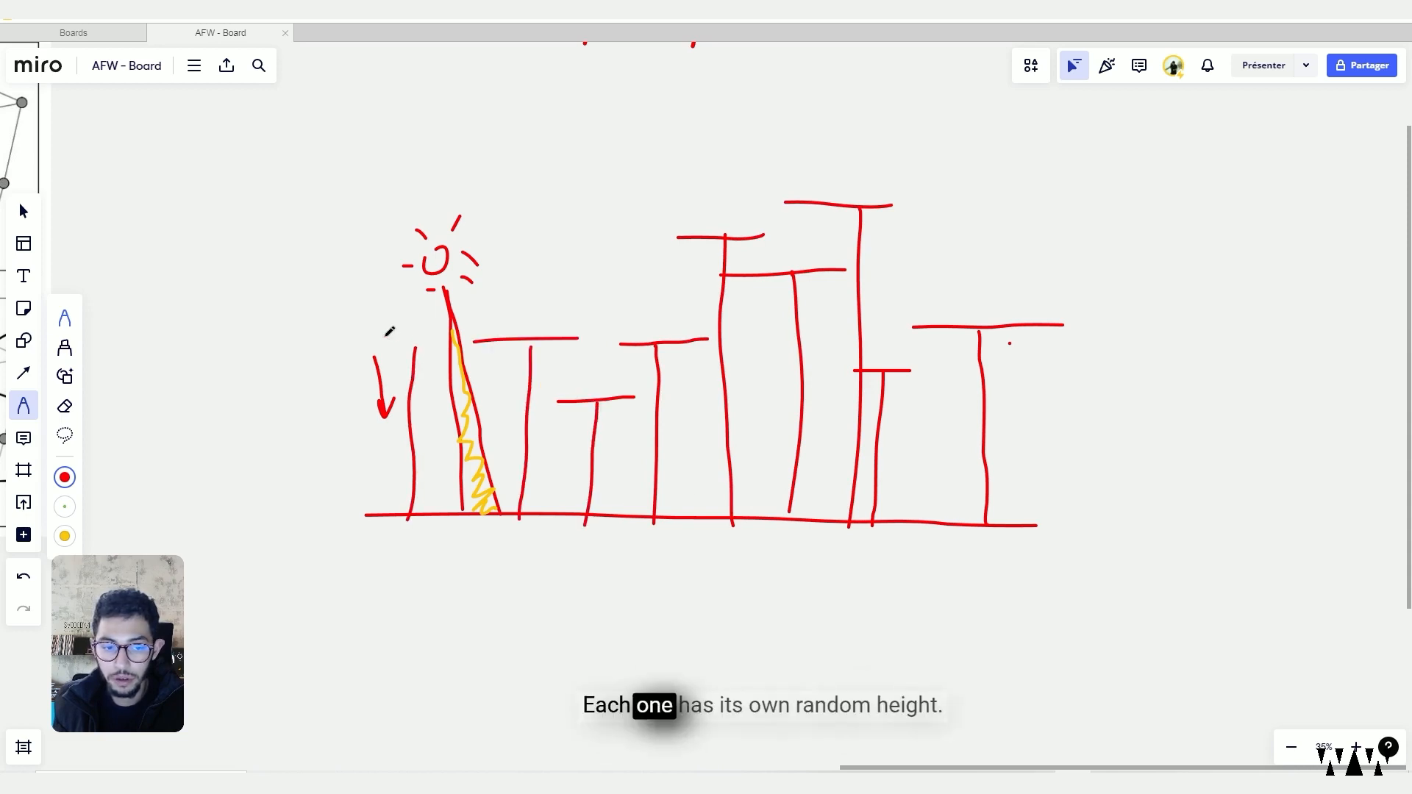
pyautogui.moveTo(429, 408); pyautogui.dragTo(478, 399)
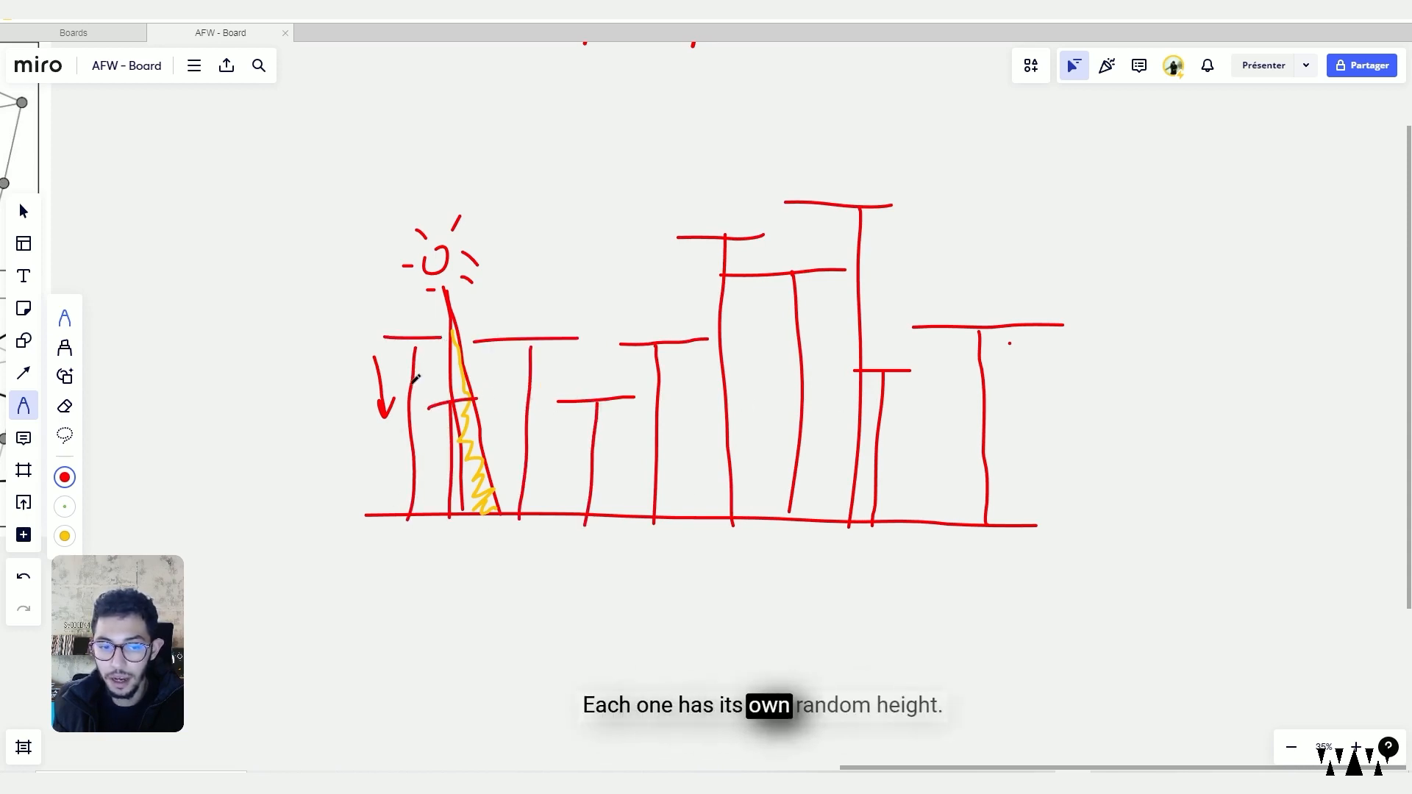
pyautogui.moveTo(1095, 377); pyautogui.dragTo(890, 388, button='right')
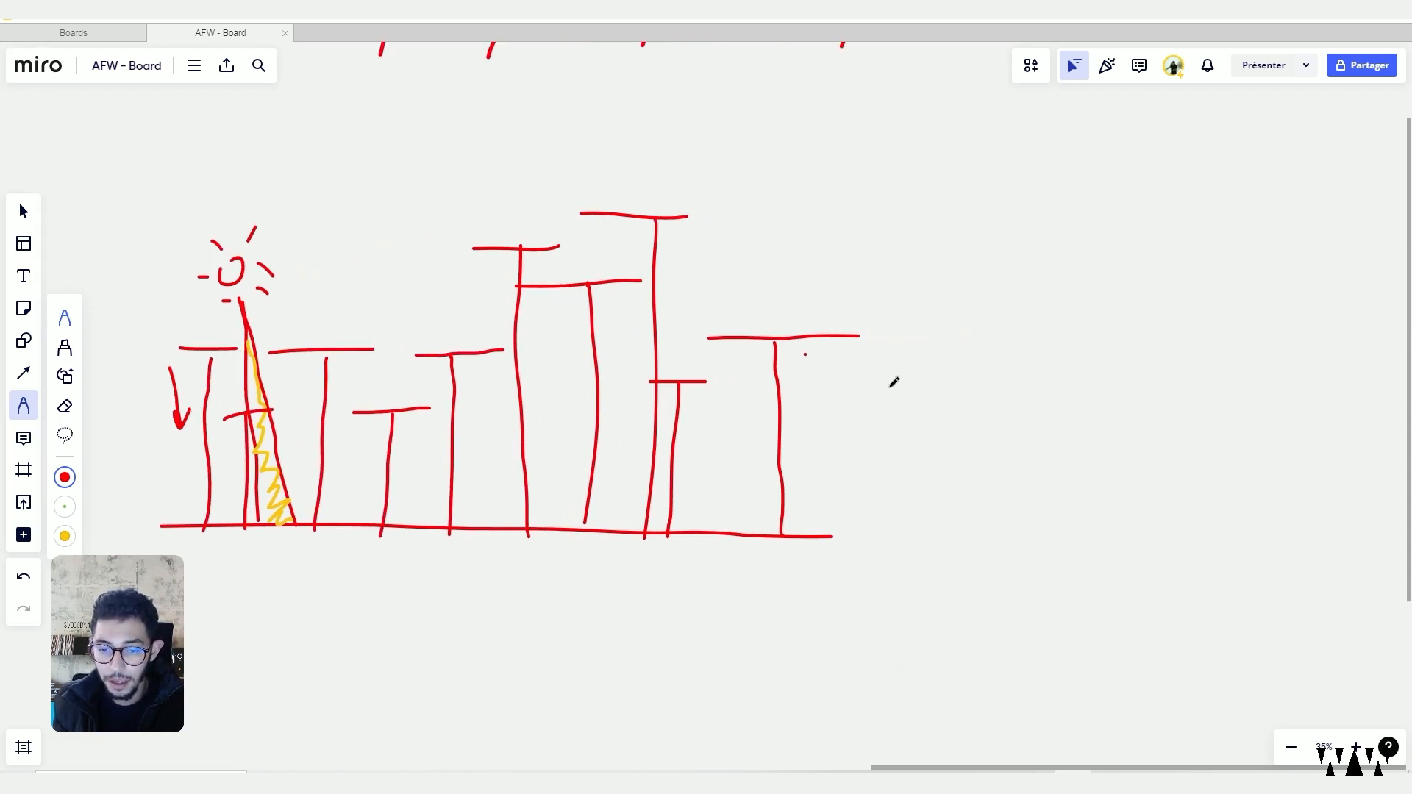
pyautogui.moveTo(816, 346); pyautogui.dragTo(810, 531)
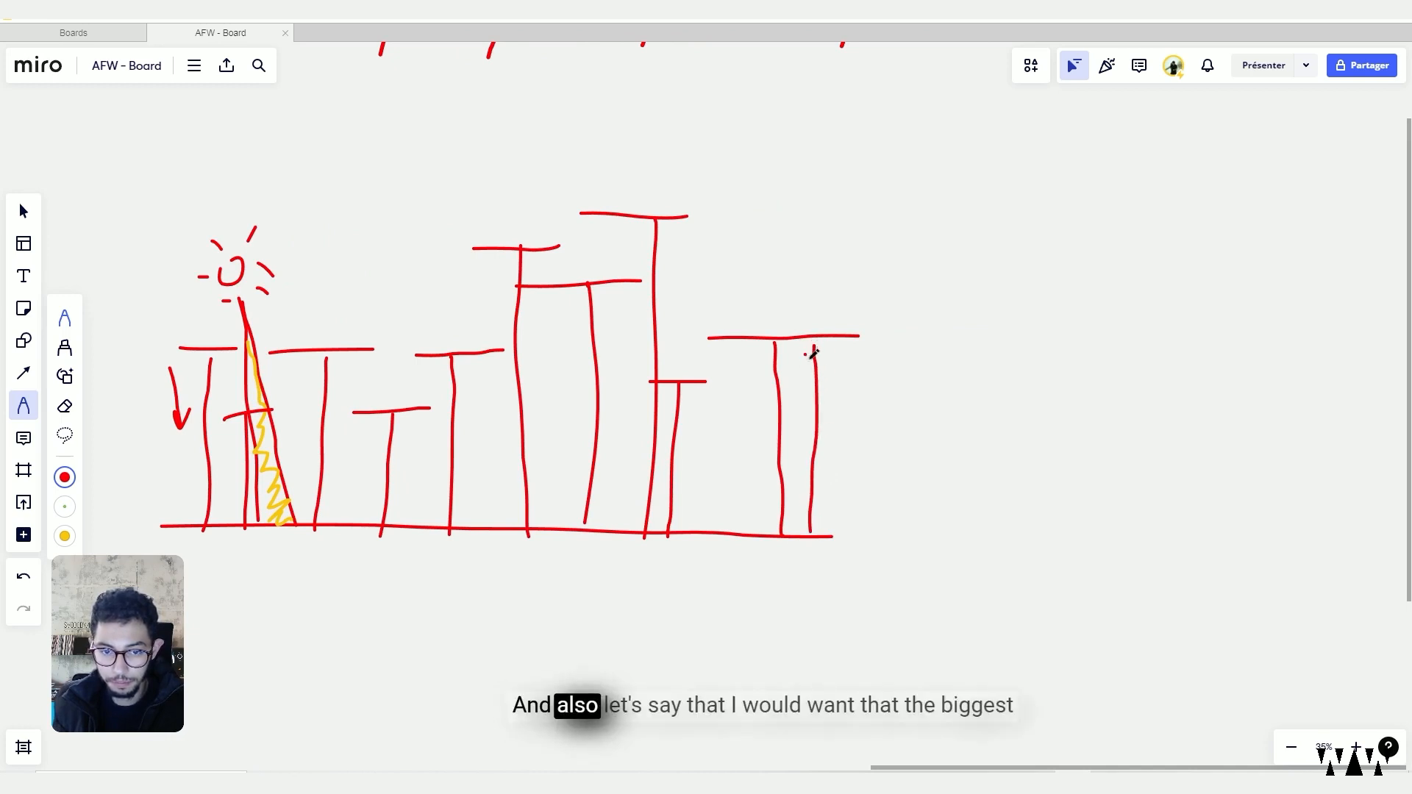
pyautogui.hotkey('ctrl', 'z')
# Step: Switch to a thicker green pen, draw a double-headed height arrow beside the tallest column and label it 10m
pyautogui.click(64, 507)
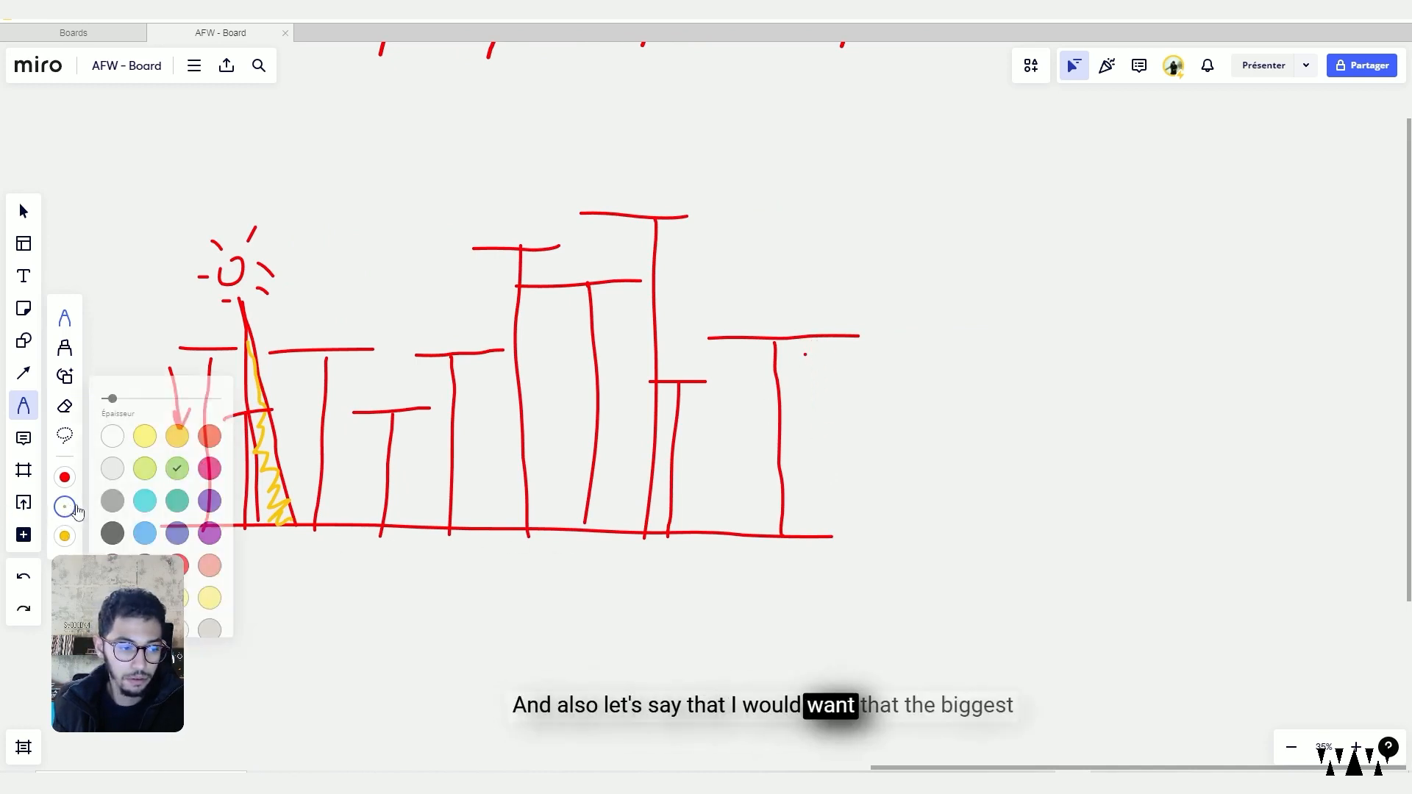
pyautogui.moveTo(112, 399); pyautogui.dragTo(142, 399)
pyautogui.moveTo(682, 533)
pyautogui.mouseDown()
pyautogui.moveTo(676, 230)
pyautogui.moveTo(687, 245)
pyautogui.mouseUp()
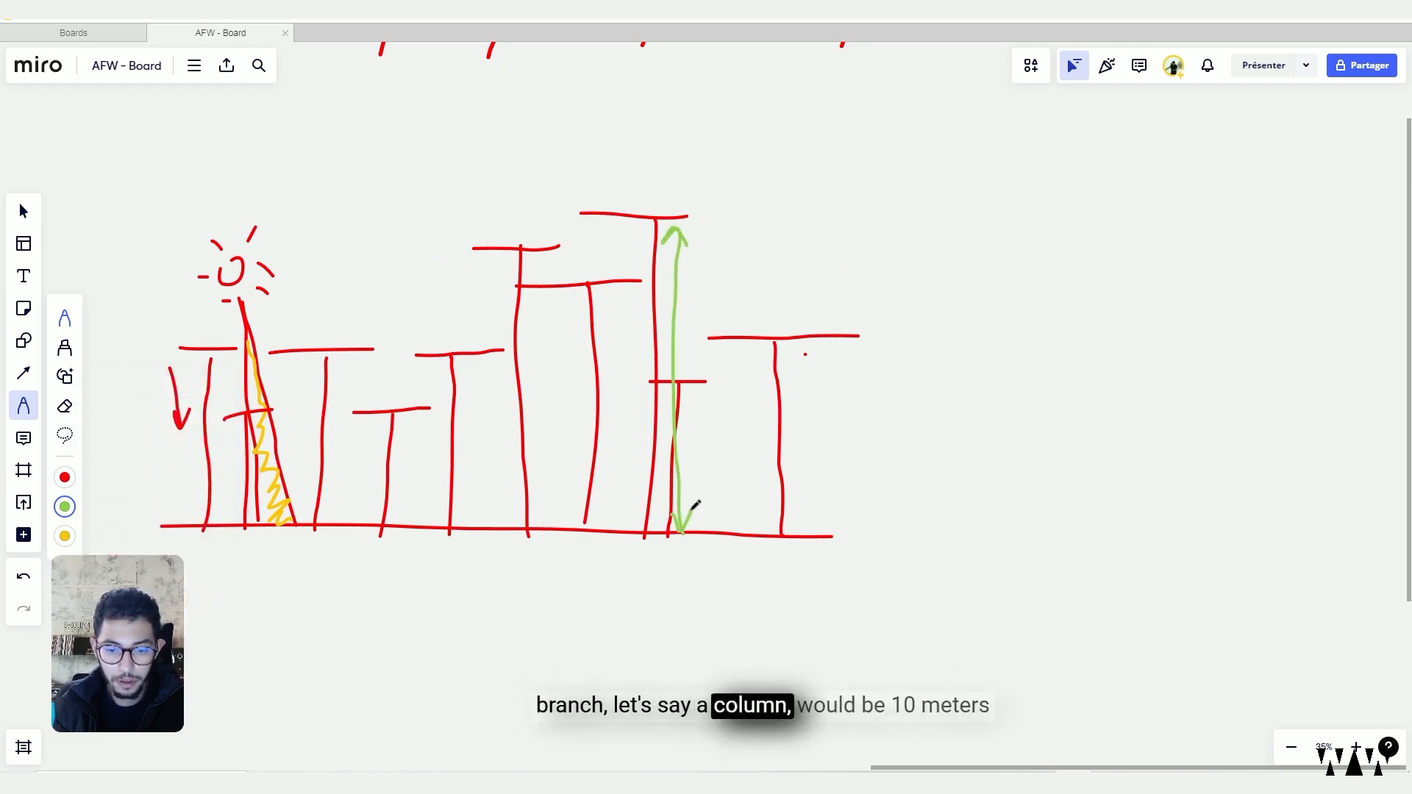
pyautogui.moveTo(708, 423); pyautogui.dragTo(729, 425)
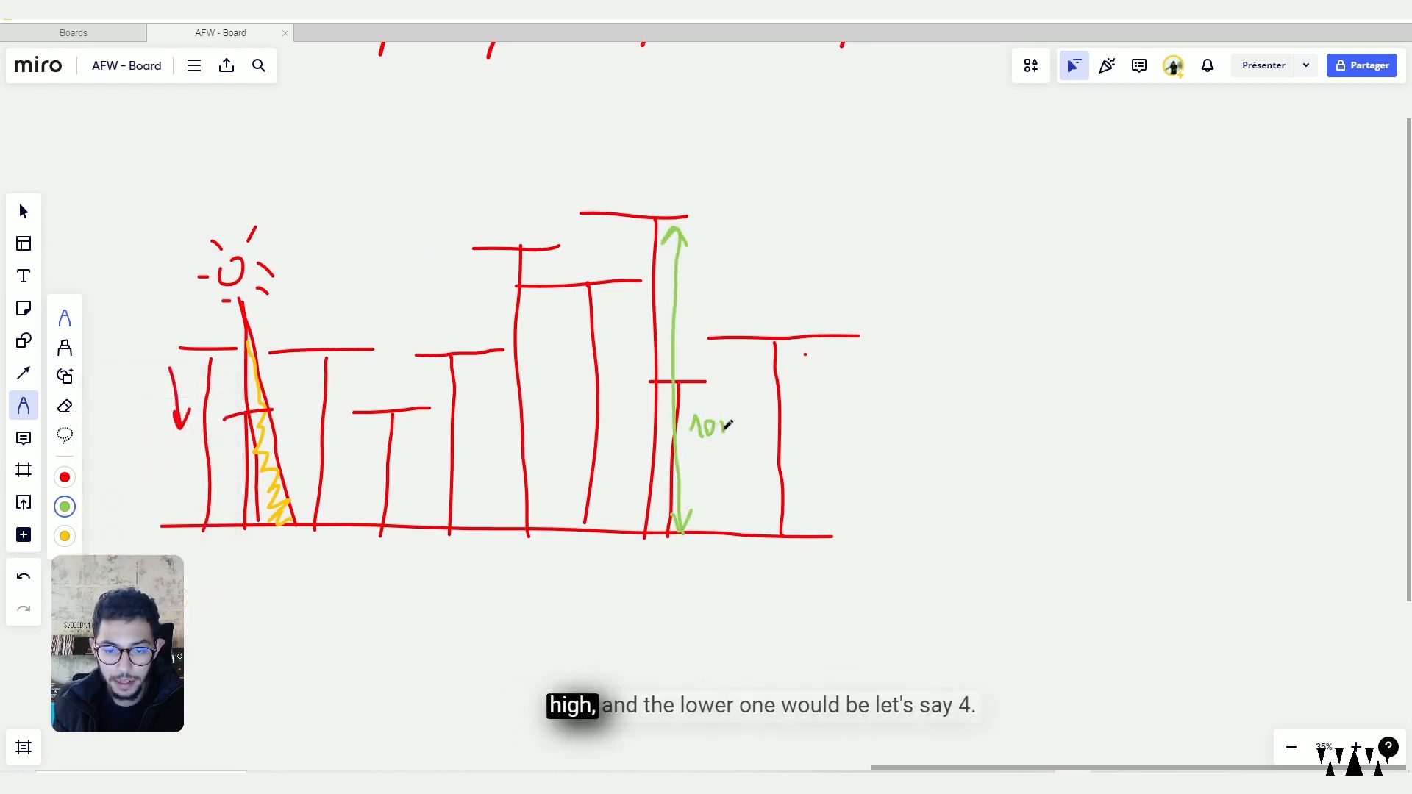
# Step: Draw a green height dimension beside the short column right of the sunbeam and label it 4,5m
pyautogui.moveTo(617, 362); pyautogui.dragTo(699, 330, button='right')
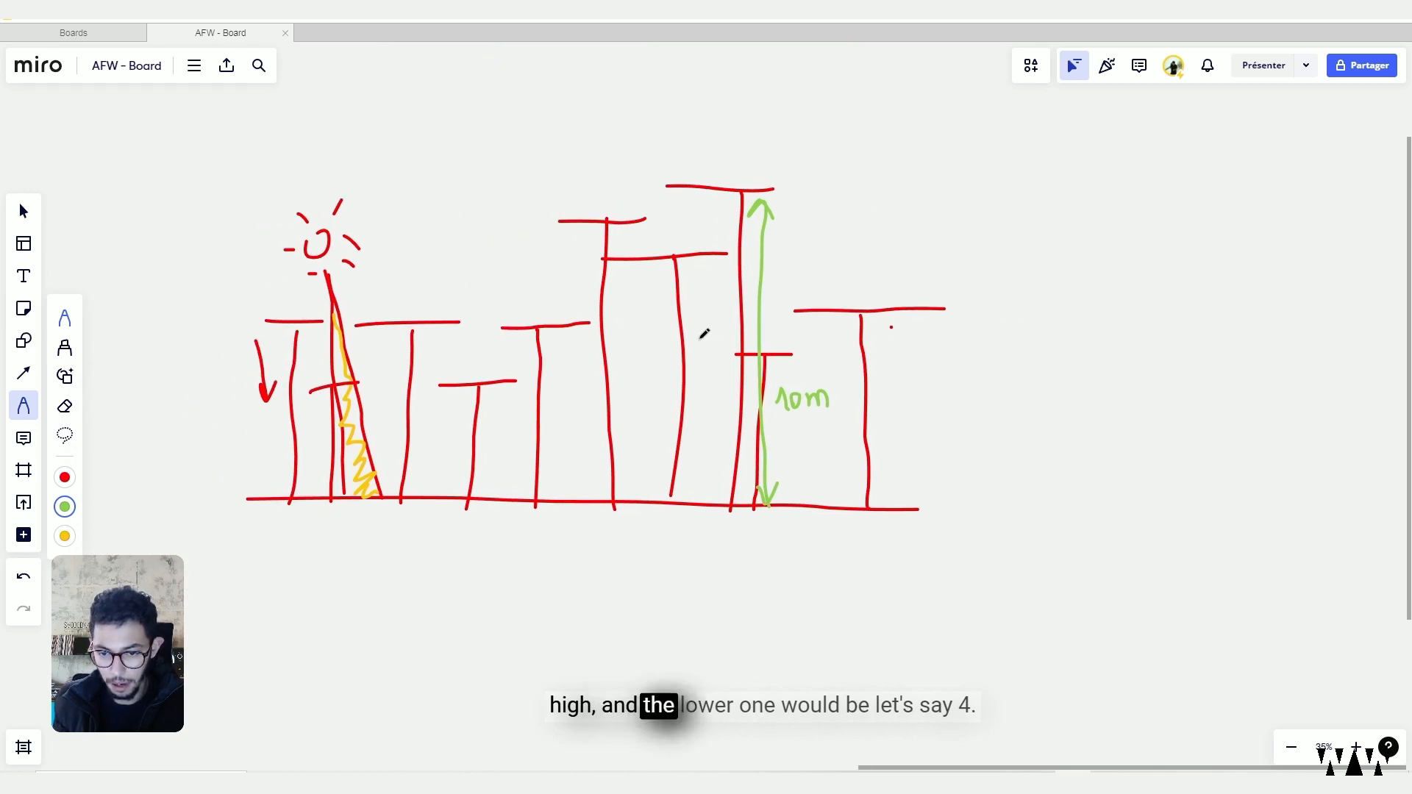
pyautogui.moveTo(456, 400)
pyautogui.mouseDown()
pyautogui.moveTo(456, 489)
pyautogui.moveTo(440, 488)
pyautogui.mouseUp()
pyautogui.moveTo(432, 401)
pyautogui.mouseDown()
pyautogui.moveTo(462, 401)
pyautogui.moveTo(461, 443)
pyautogui.mouseUp()
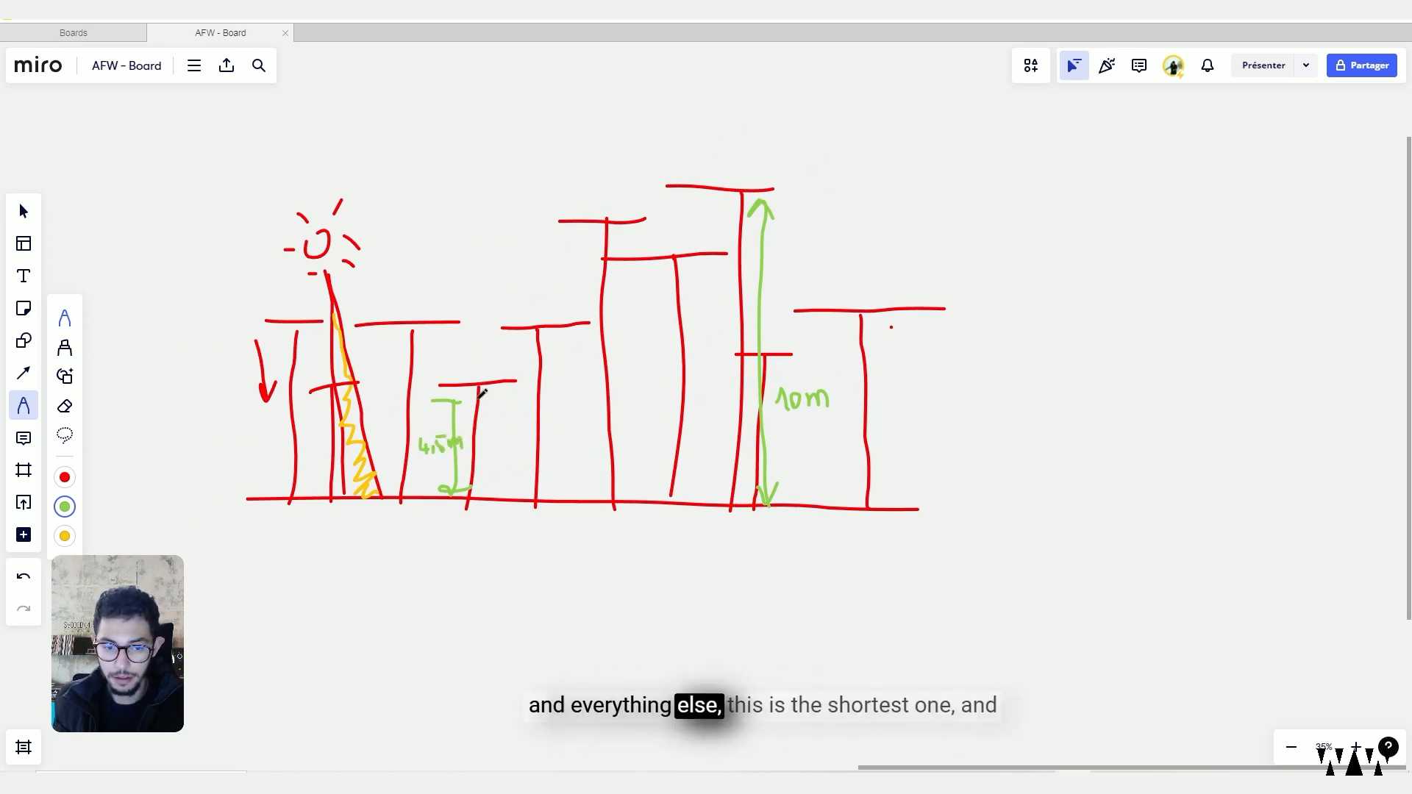
# Step: Circle the shortest column and the tallest column in green to mark both height extremes
pyautogui.moveTo(477, 365); pyautogui.dragTo(426, 495)
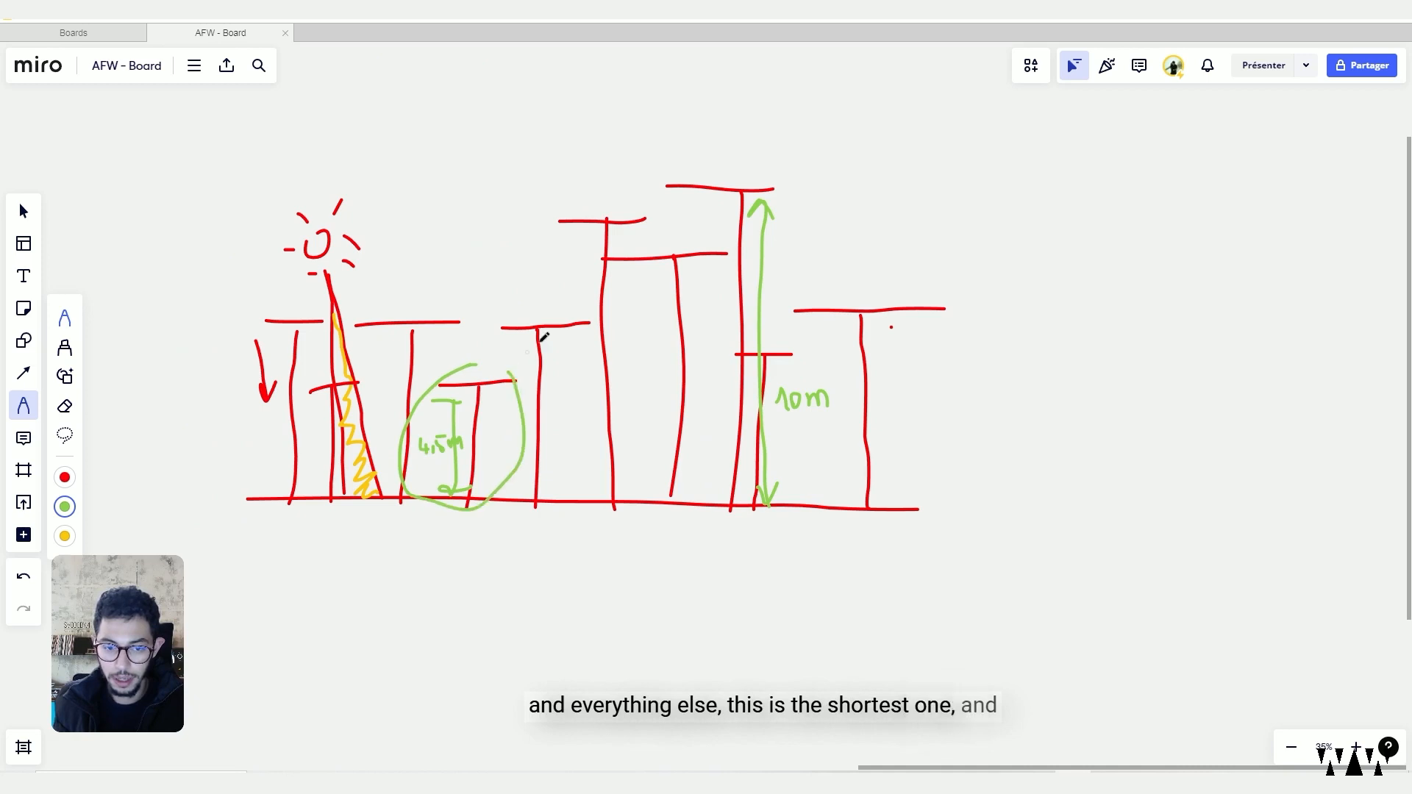
pyautogui.moveTo(758, 157)
pyautogui.mouseDown()
pyautogui.moveTo(710, 180)
pyautogui.moveTo(681, 515)
pyautogui.moveTo(829, 196)
pyautogui.moveTo(776, 184)
pyautogui.mouseUp()
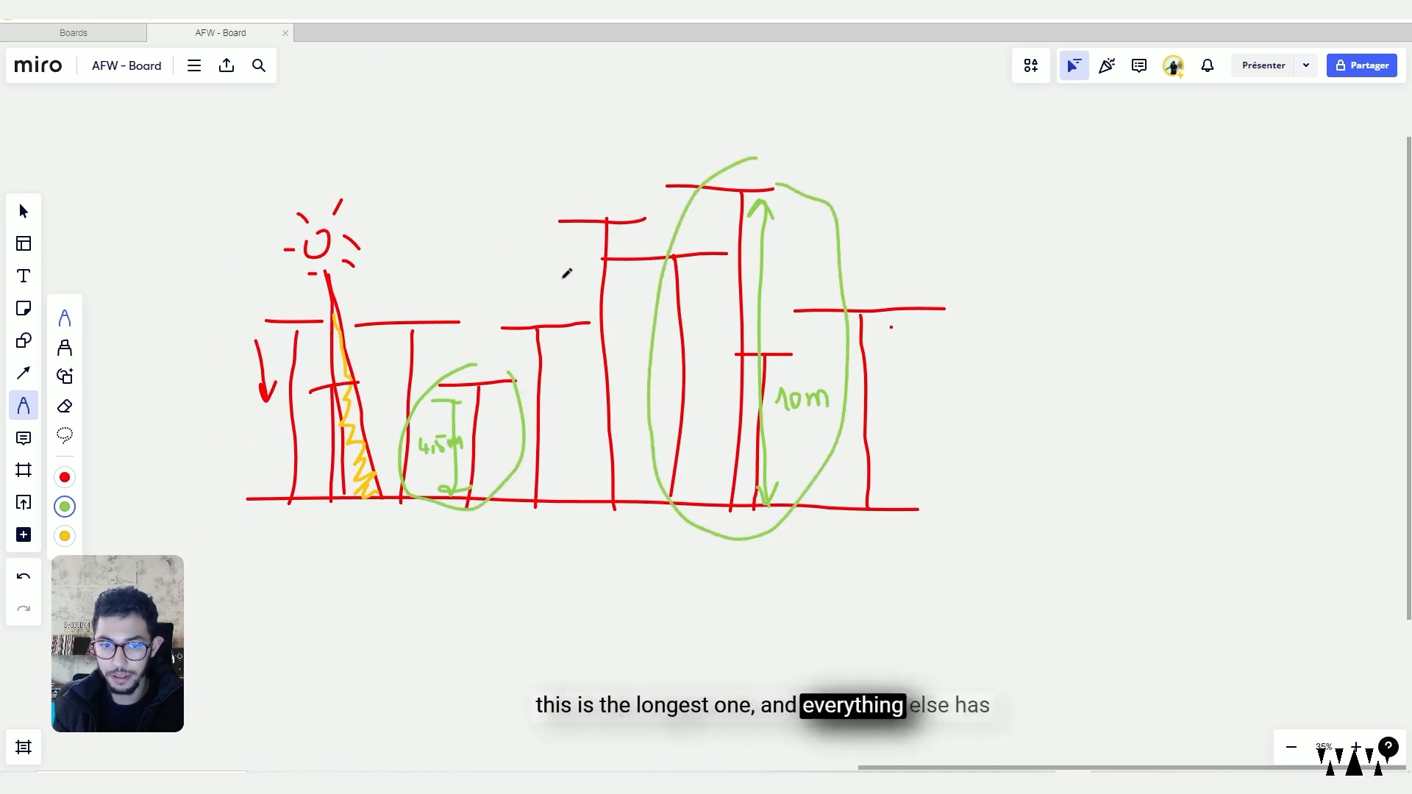
# Step: Mark two intermediate columns with small green arrows and write the height range 4,5 → 10 beside the sketch
pyautogui.moveTo(540, 294)
pyautogui.mouseDown()
pyautogui.moveTo(546, 313)
pyautogui.moveTo(560, 296)
pyautogui.mouseUp()
pyautogui.moveTo(582, 179)
pyautogui.mouseDown()
pyautogui.moveTo(589, 206)
pyautogui.moveTo(597, 192)
pyautogui.mouseUp()
pyautogui.moveTo(928, 200); pyautogui.dragTo(970, 246)
pyautogui.moveTo(983, 188)
pyautogui.mouseDown()
pyautogui.moveTo(989, 224)
pyautogui.moveTo(1028, 156)
pyautogui.mouseUp()
pyautogui.moveTo(1149, 197); pyautogui.dragTo(1170, 186)
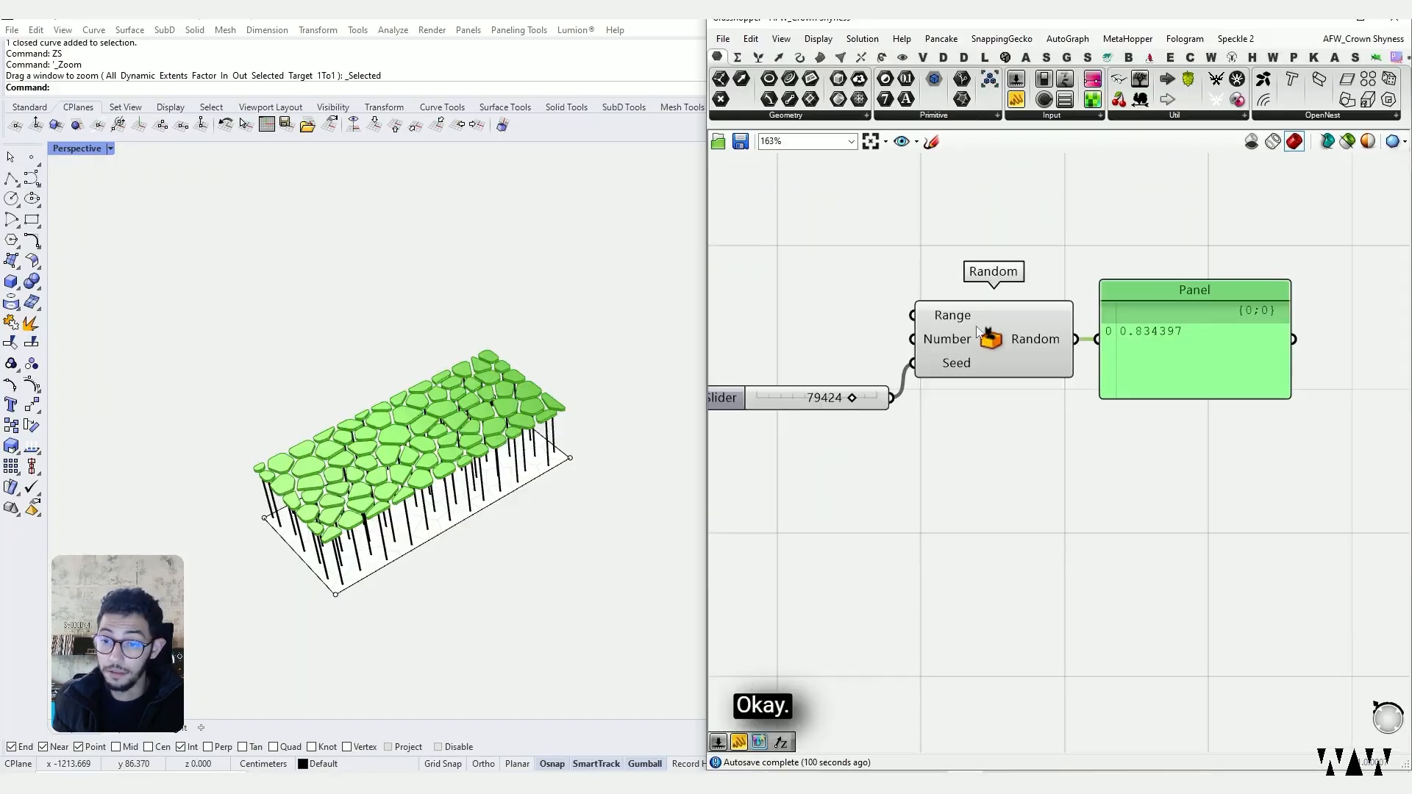
# Step: Switch back to Grasshopper, rearrange the Random component and Panel with more space between them, and set the seed slider to 76353
pyautogui.scroll(1, 1121, 375)
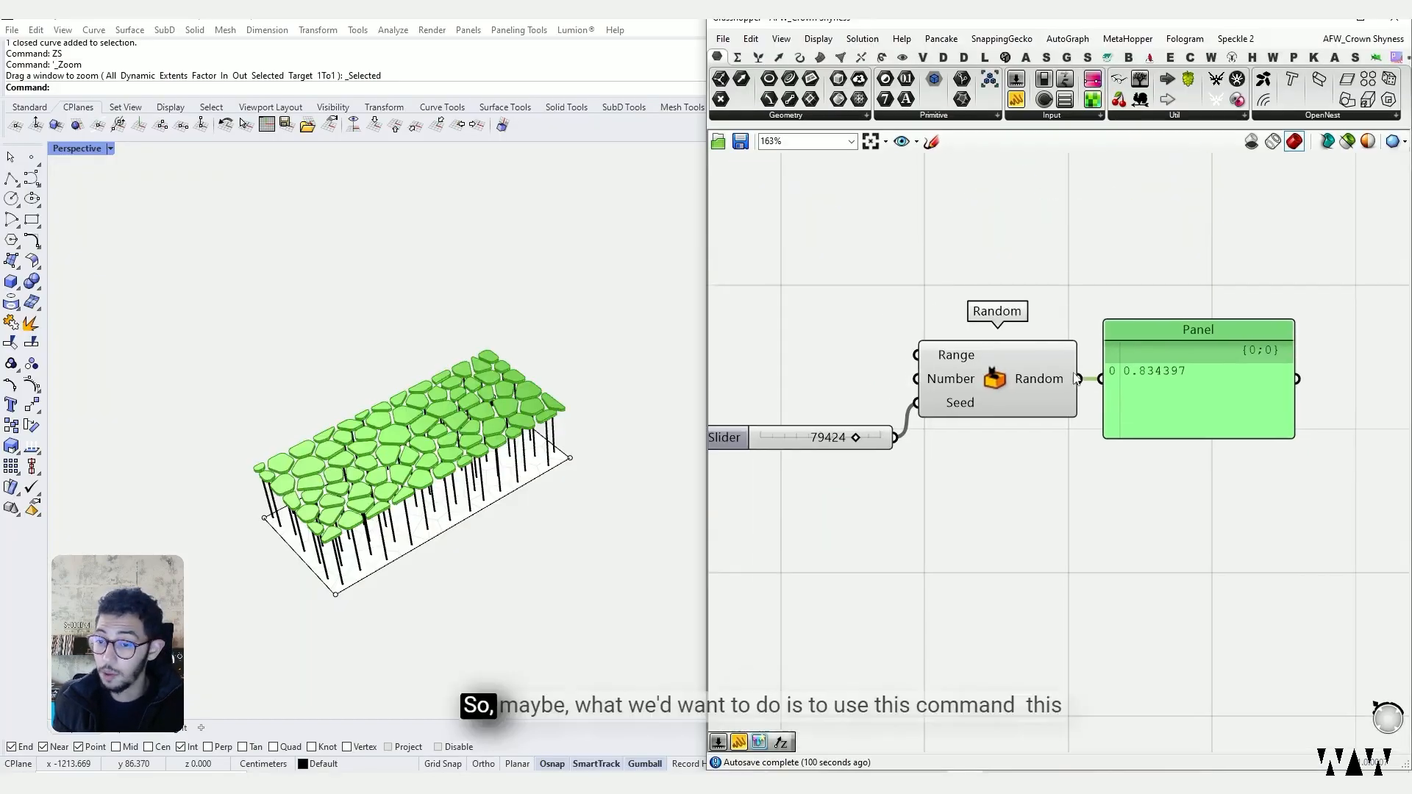
pyautogui.moveTo(1007, 374)
pyautogui.mouseDown()
pyautogui.moveTo(1005, 407)
pyautogui.moveTo(1003, 372)
pyautogui.mouseUp()
pyautogui.moveTo(1221, 383); pyautogui.dragTo(1271, 382)
pyautogui.moveTo(1000, 399); pyautogui.dragTo(1013, 399)
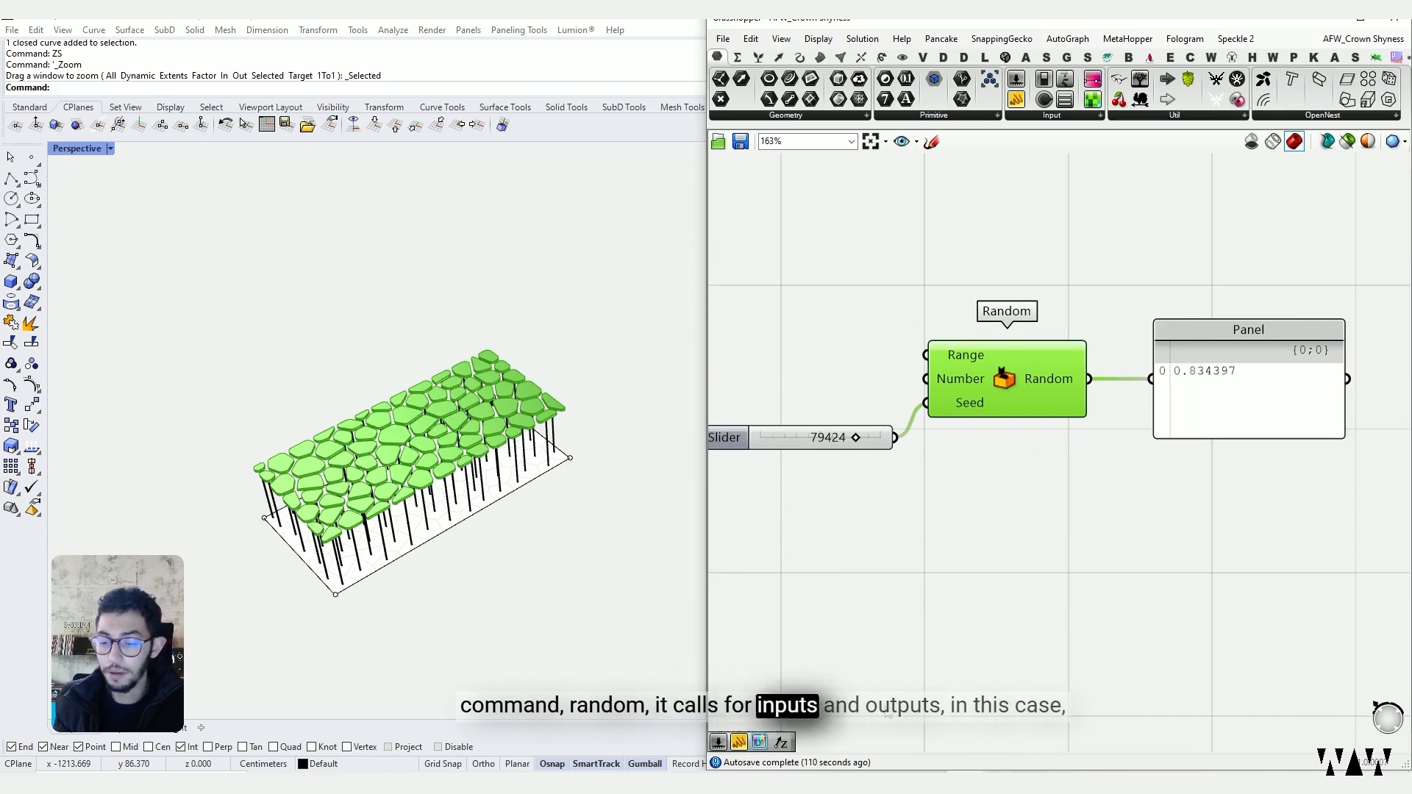
pyautogui.moveTo(981, 418); pyautogui.dragTo(993, 418)
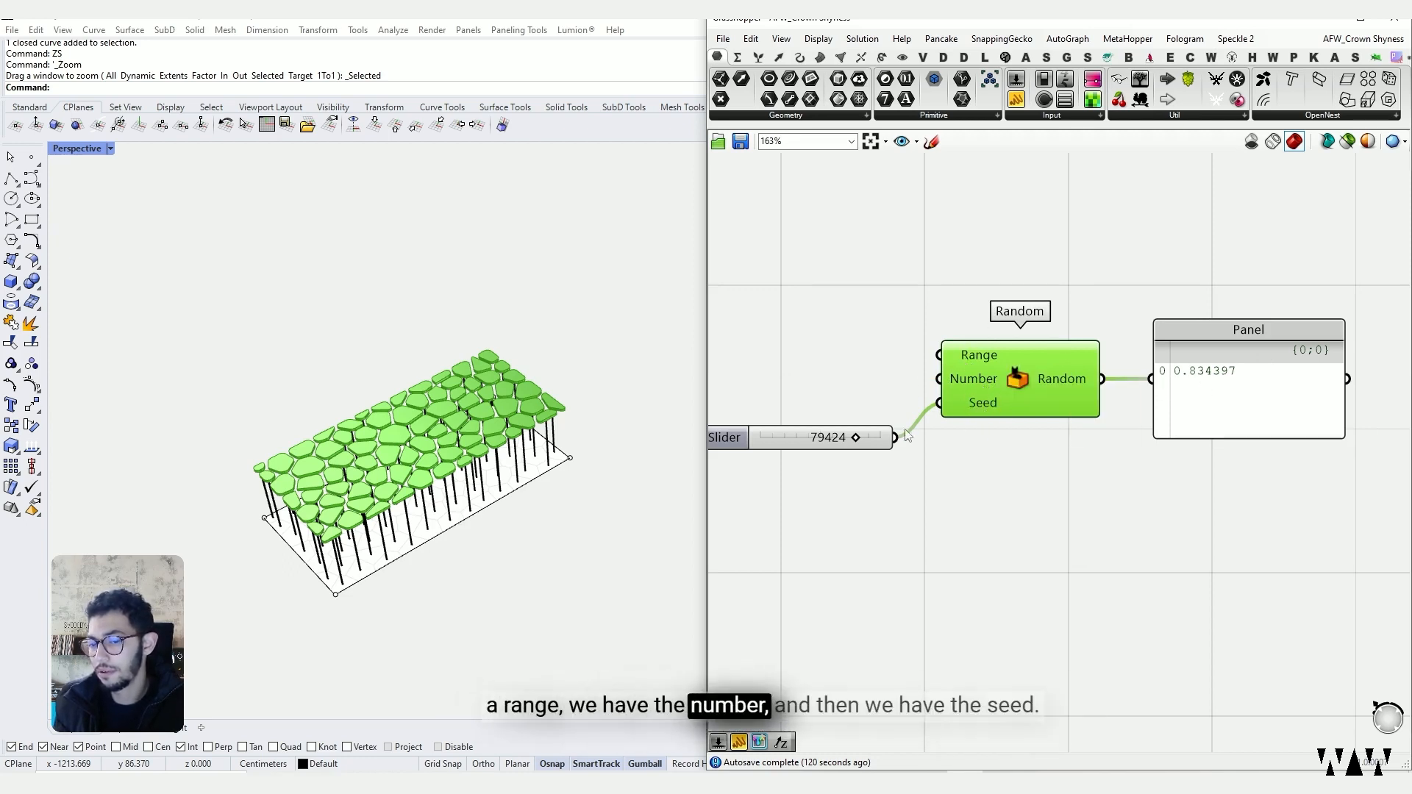
pyautogui.moveTo(855, 439); pyautogui.dragTo(818, 442)
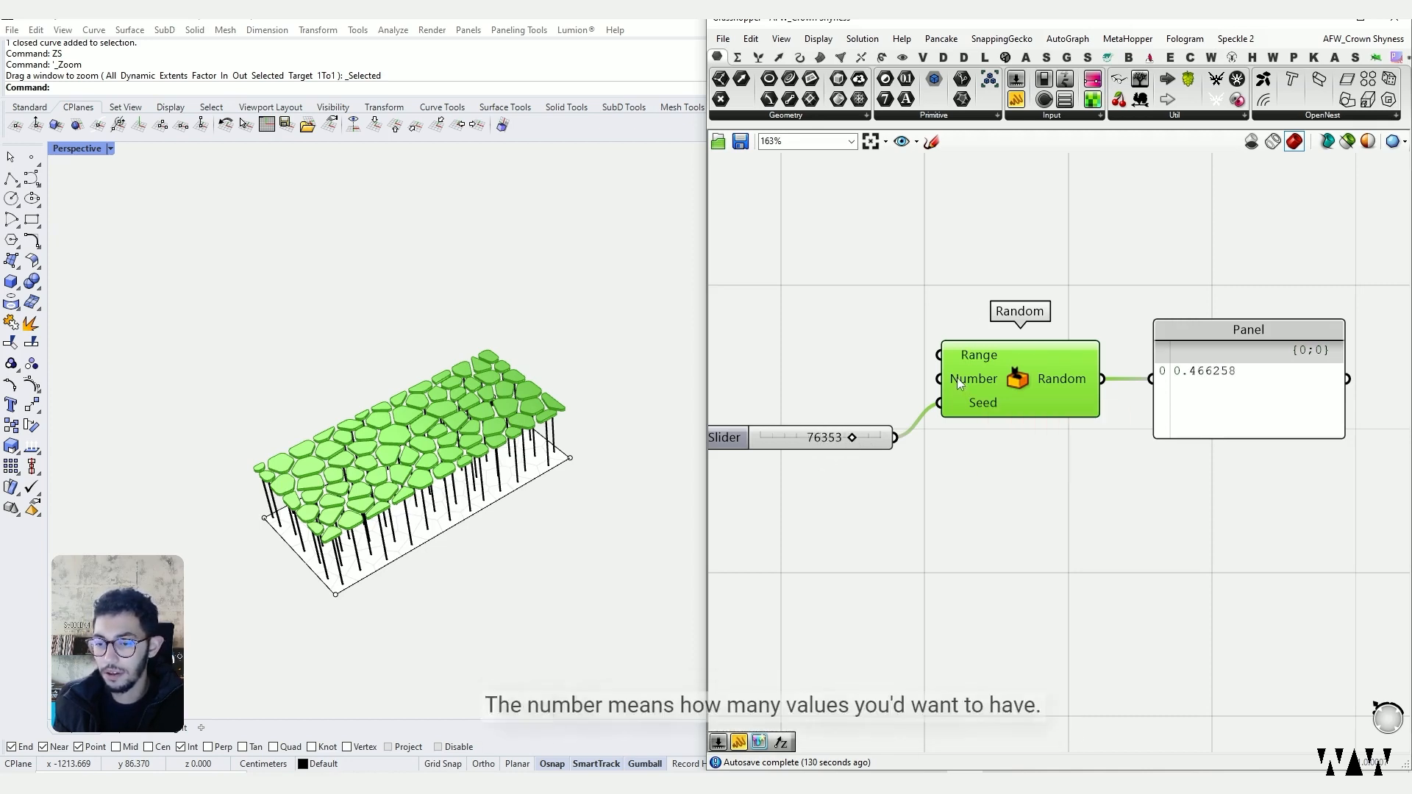
# Step: Create a number slider with the value 2 and connect it to the Random component's Number input
pyautogui.moveTo(956, 378)
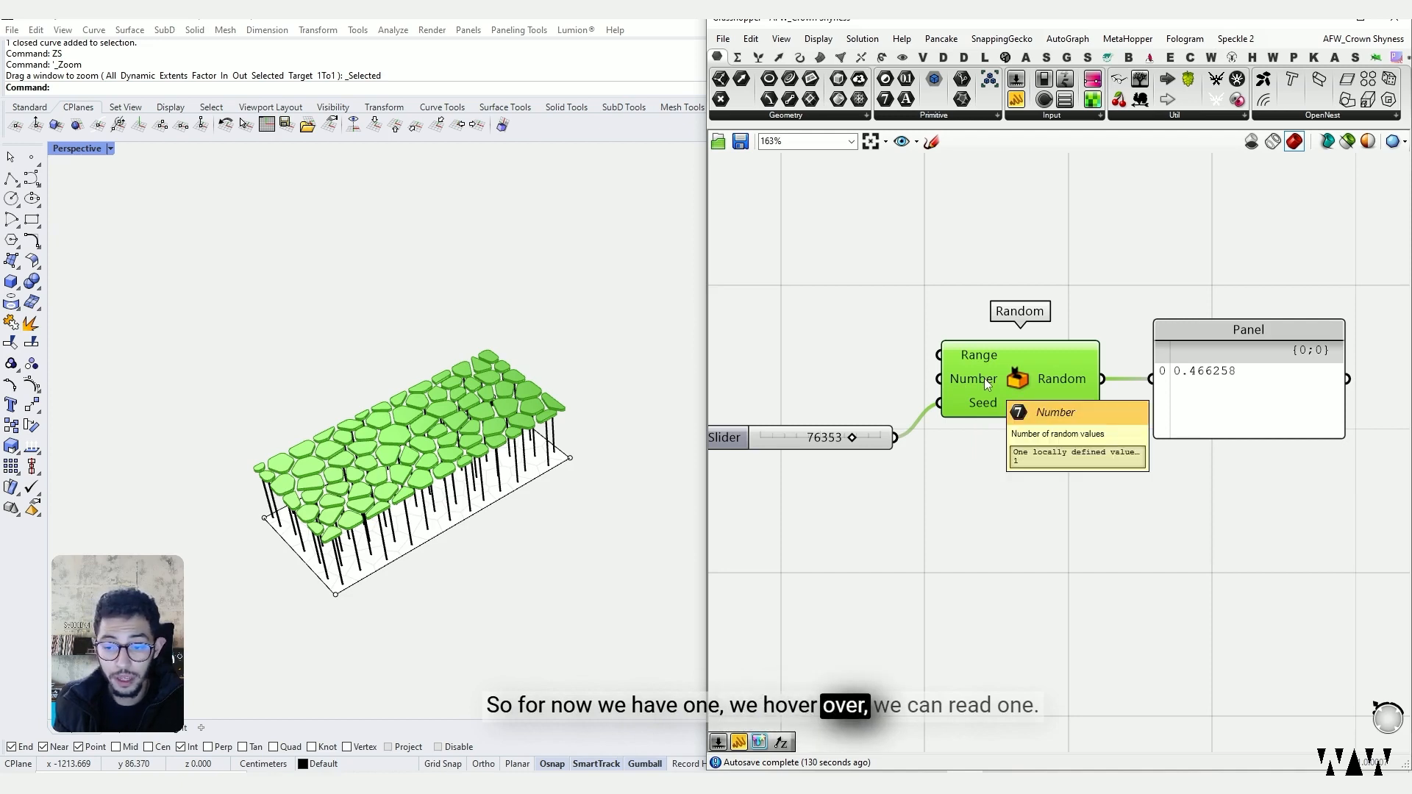
pyautogui.doubleClick(860, 371)
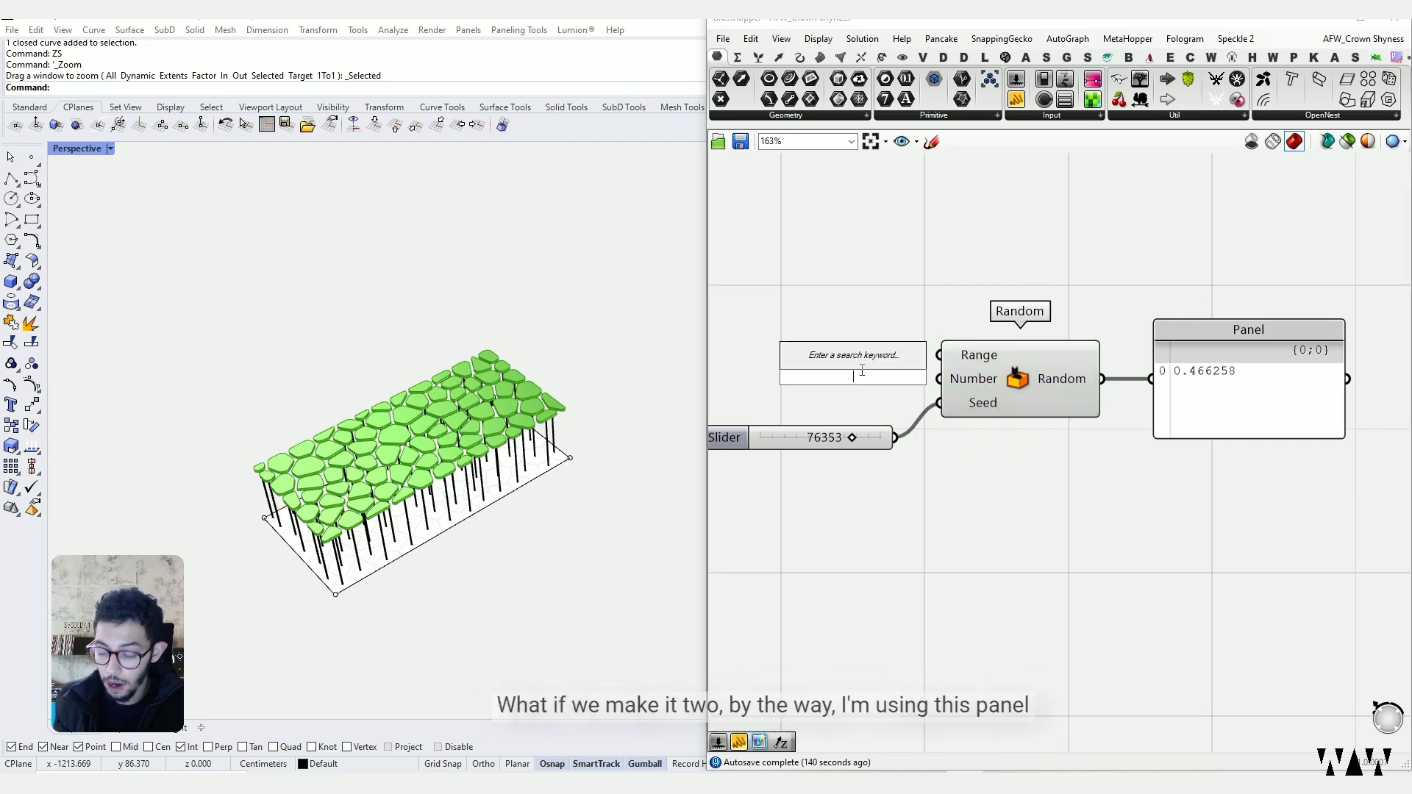
pyautogui.write('2')
pyautogui.press('Return')
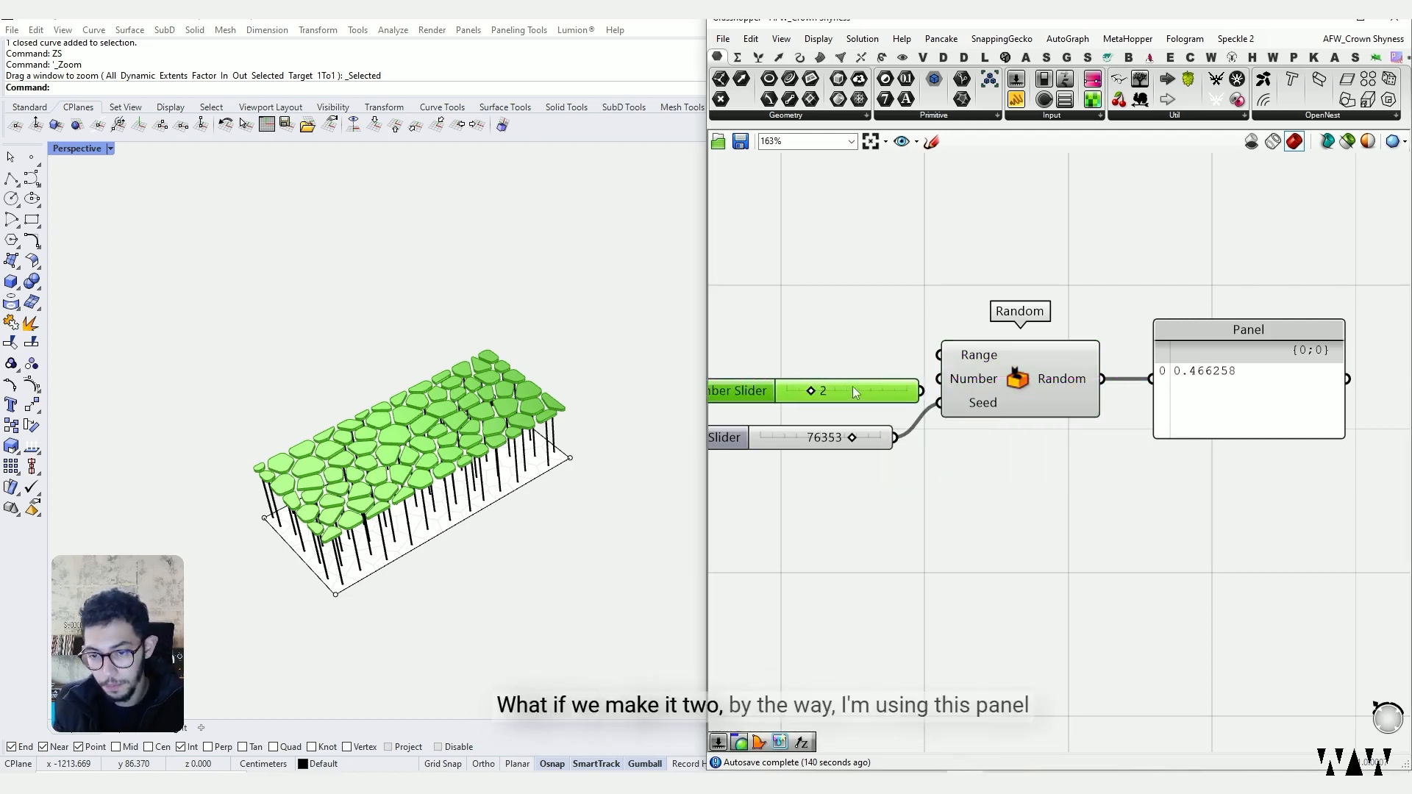
# Step: Add a second Panel above the existing one and connect the Random output to it
pyautogui.click(1212, 329)
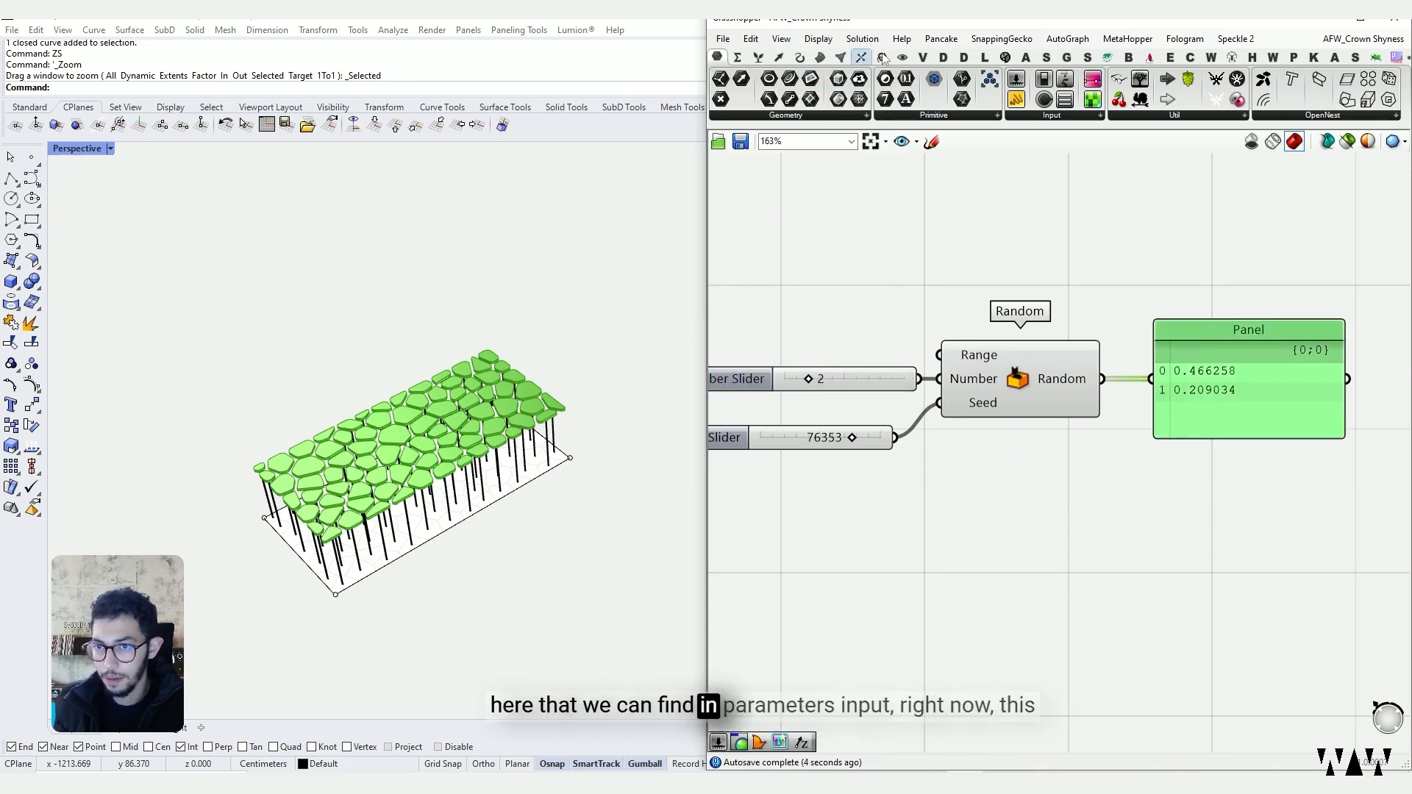
pyautogui.click(1050, 116)
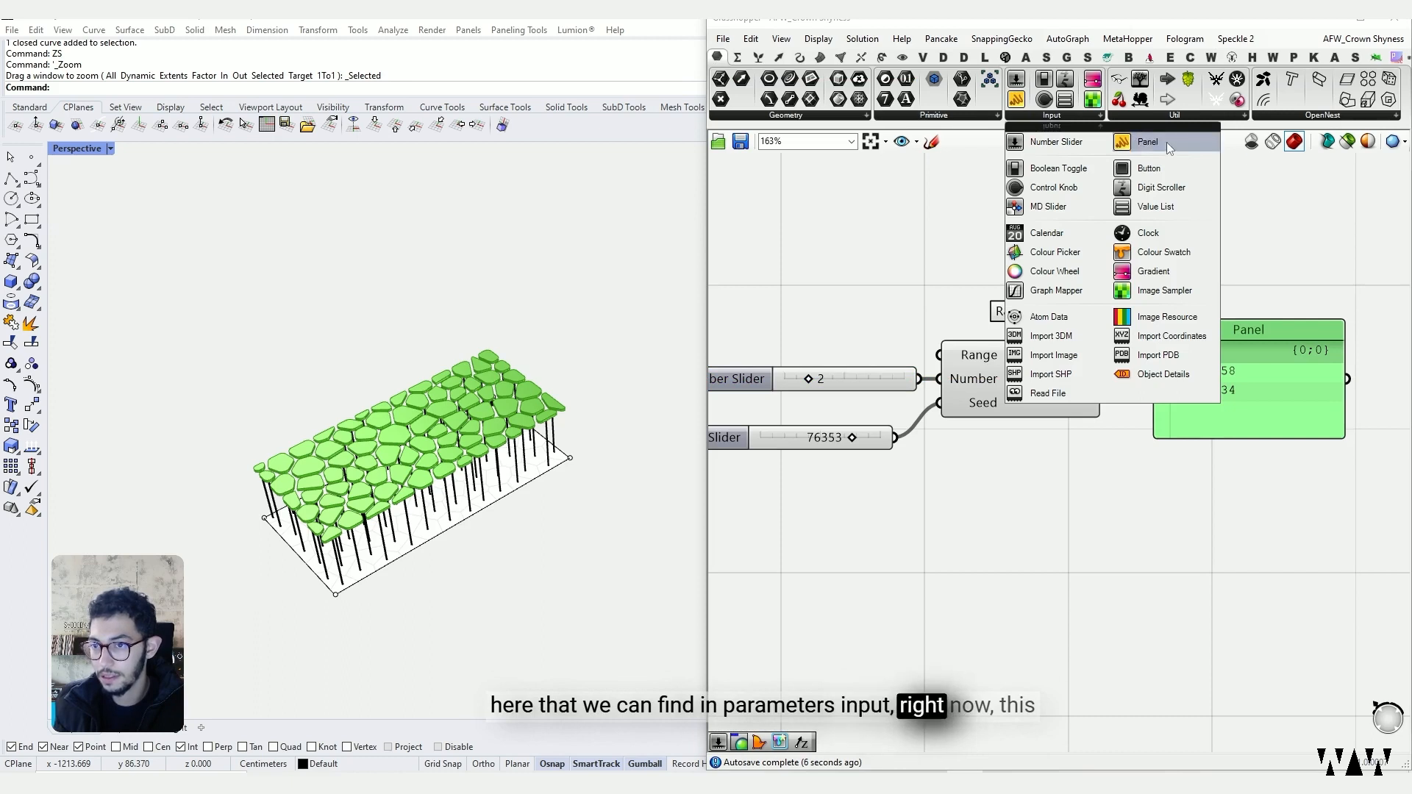
pyautogui.moveTo(1167, 142); pyautogui.dragTo(1260, 234)
pyautogui.moveTo(1101, 379); pyautogui.dragTo(1163, 233)
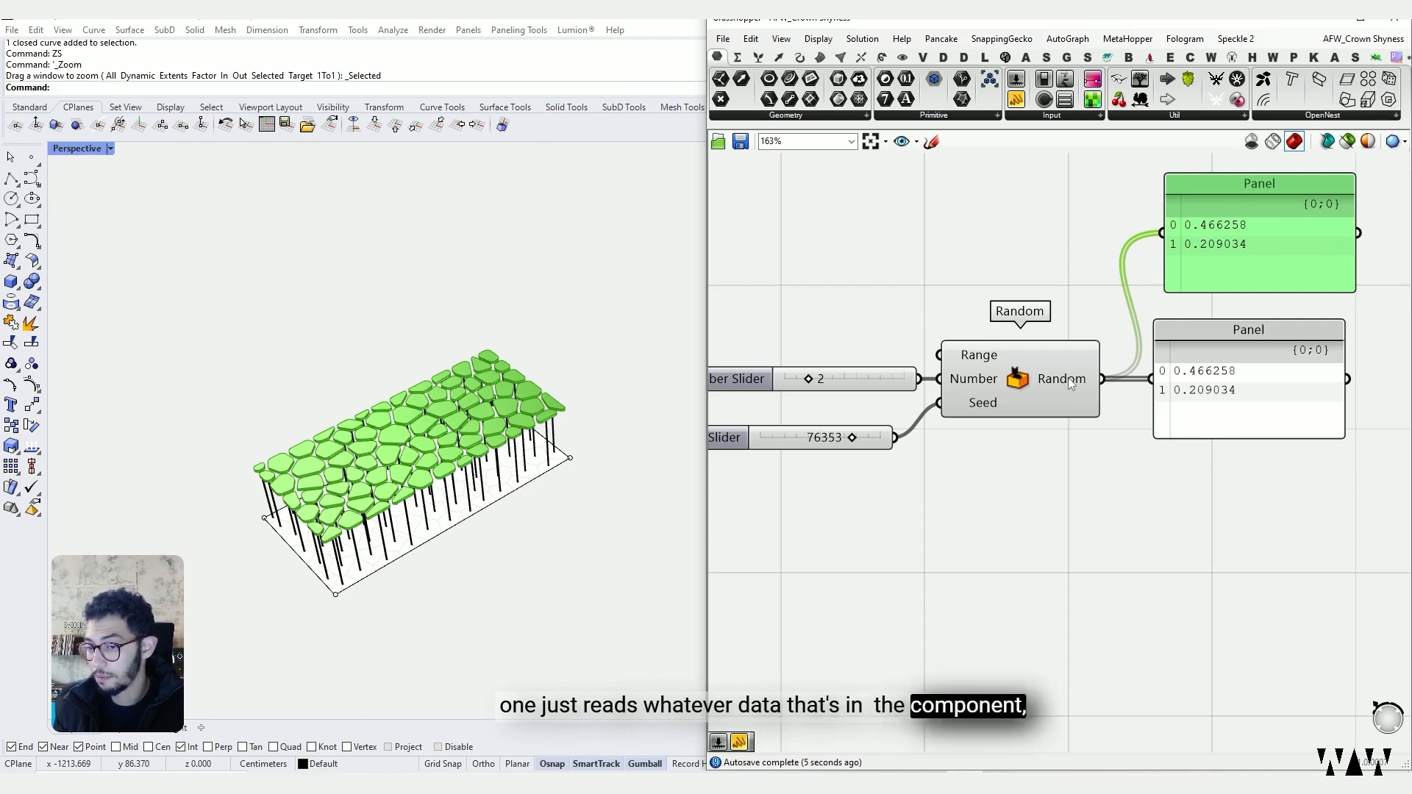
# Step: Delete the original Panel and move the new Panel into its place beside the Random component
pyautogui.moveTo(1069, 382)
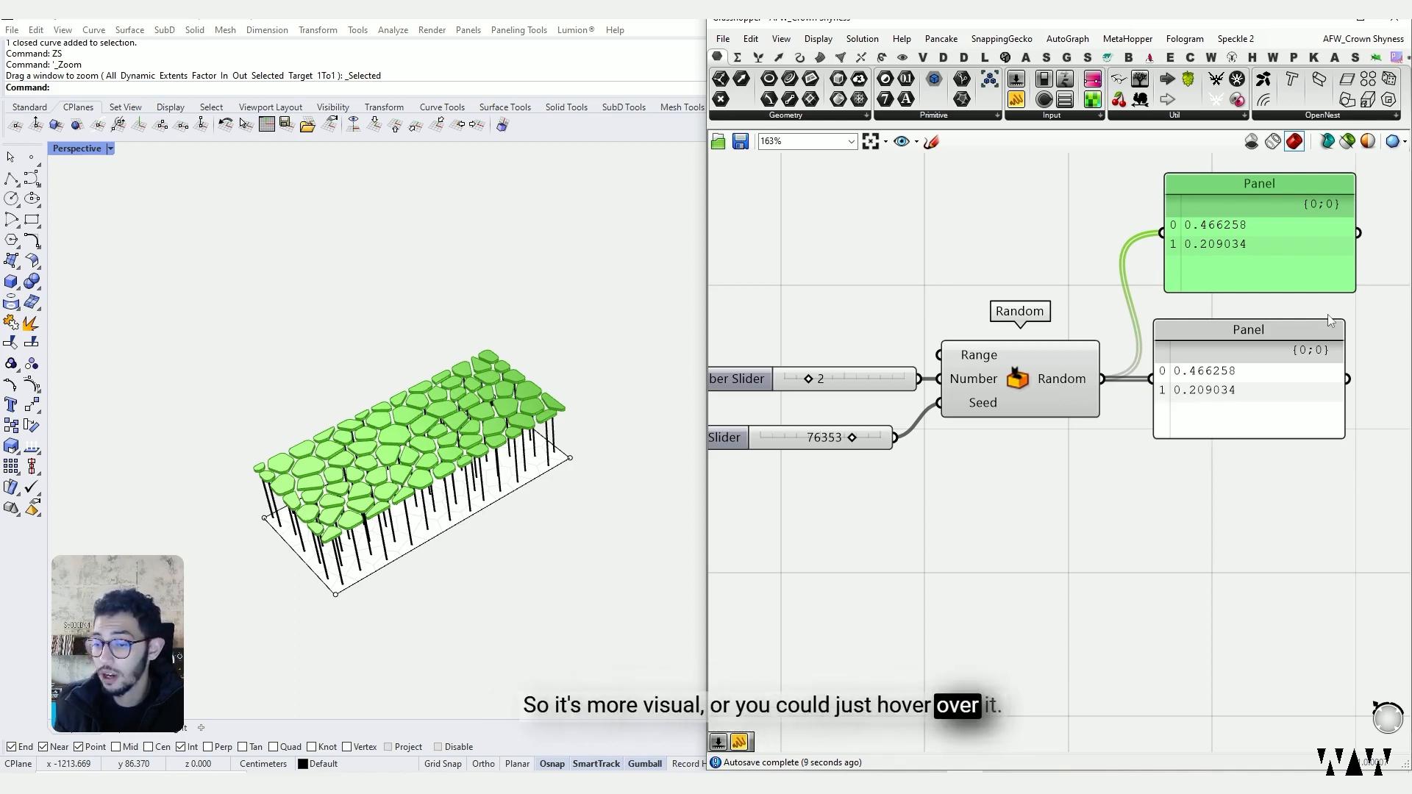
pyautogui.click(1272, 381)
pyautogui.press('Delete')
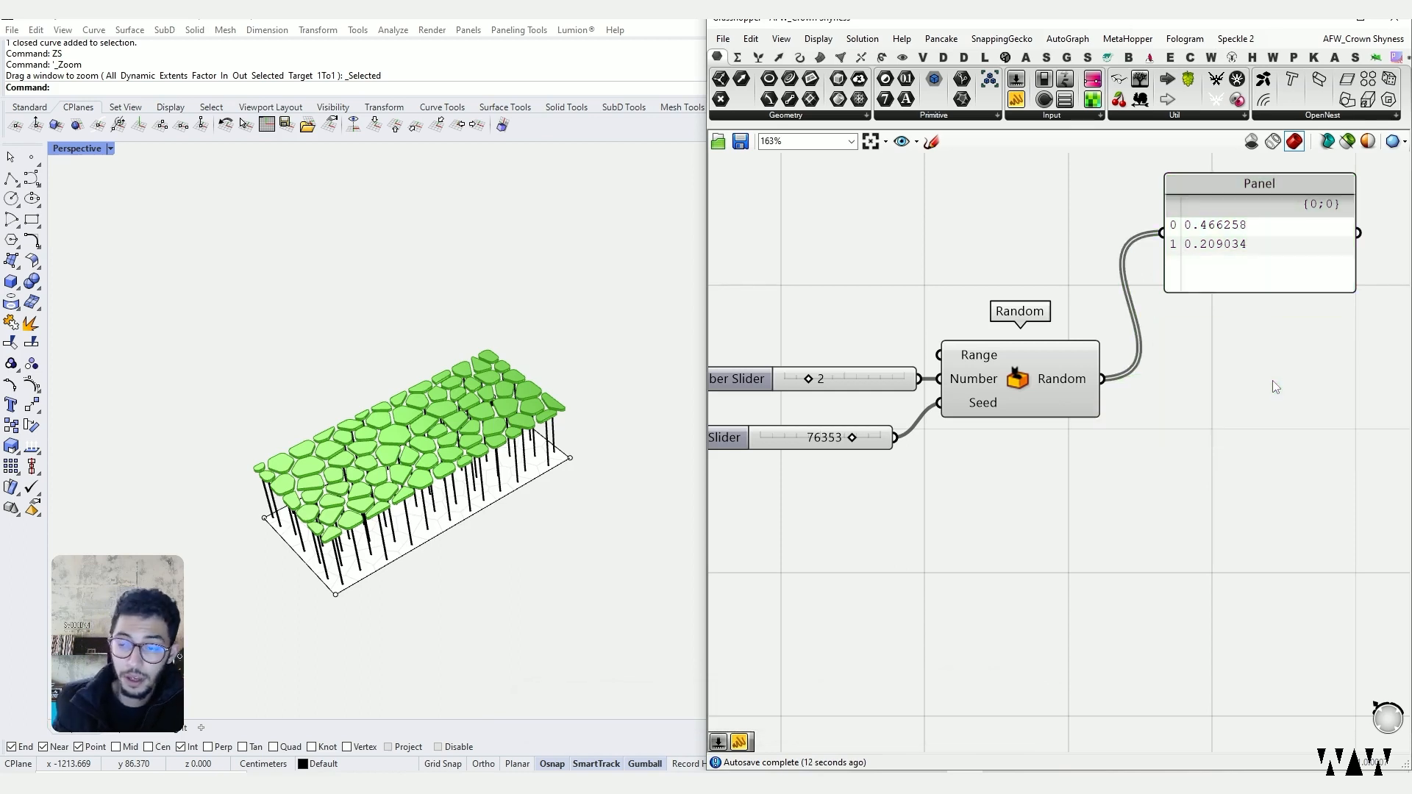
pyautogui.moveTo(1230, 215); pyautogui.dragTo(1230, 334)
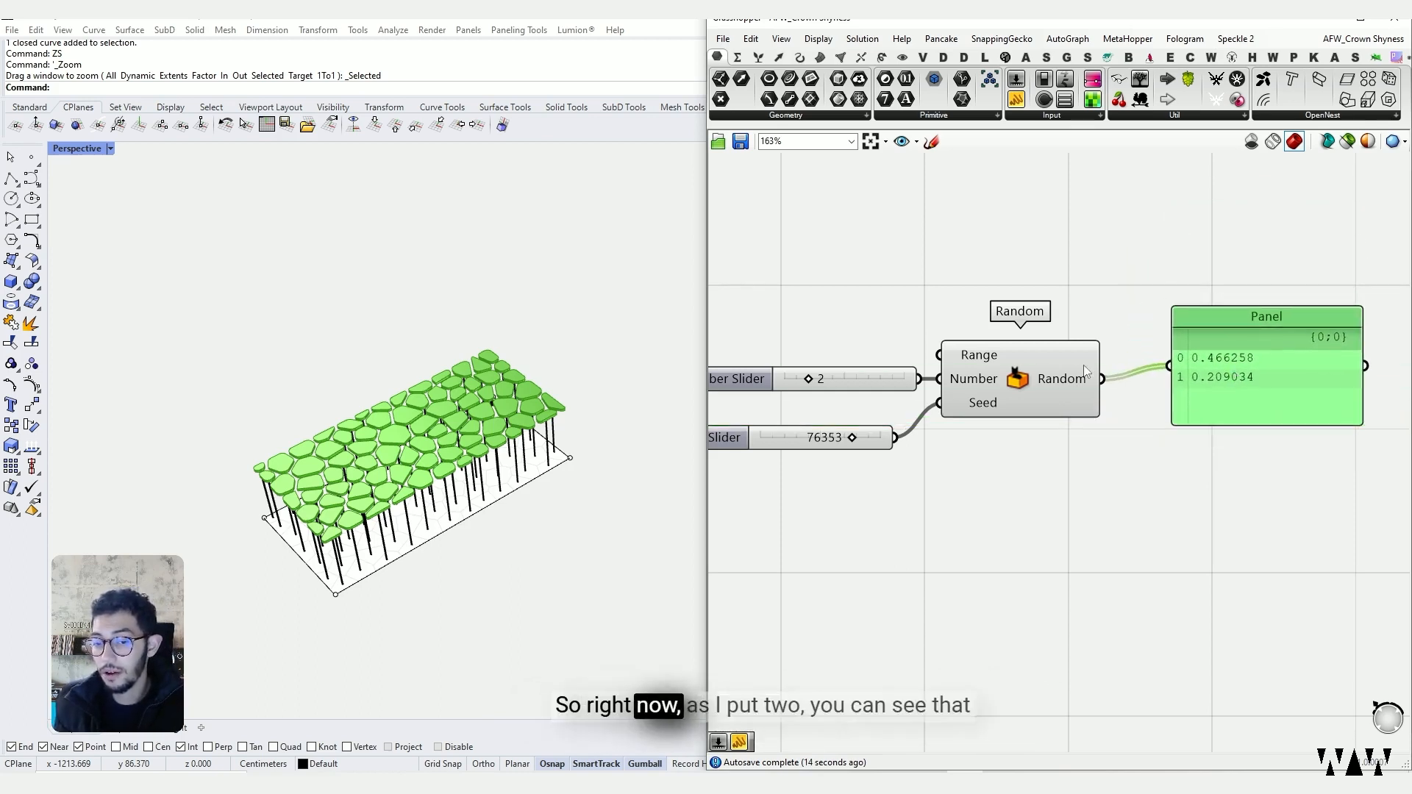
# Step: Set the Number slider to 3 and examine the random values listed in the Panel
pyautogui.moveTo(1003, 386); pyautogui.dragTo(1032, 386, button='right')
pyautogui.scroll(-1, 839, 394)
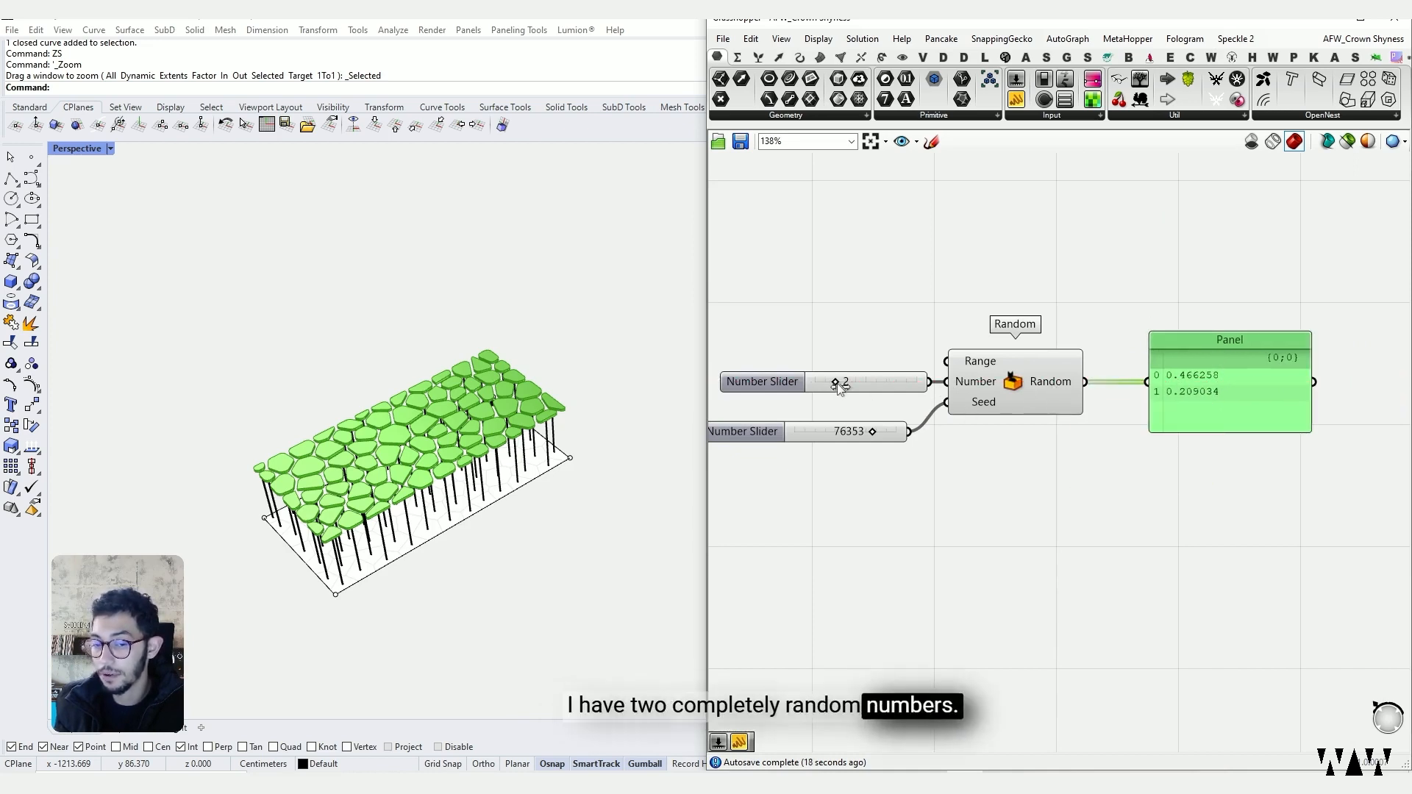
pyautogui.moveTo(848, 386); pyautogui.dragTo(847, 388)
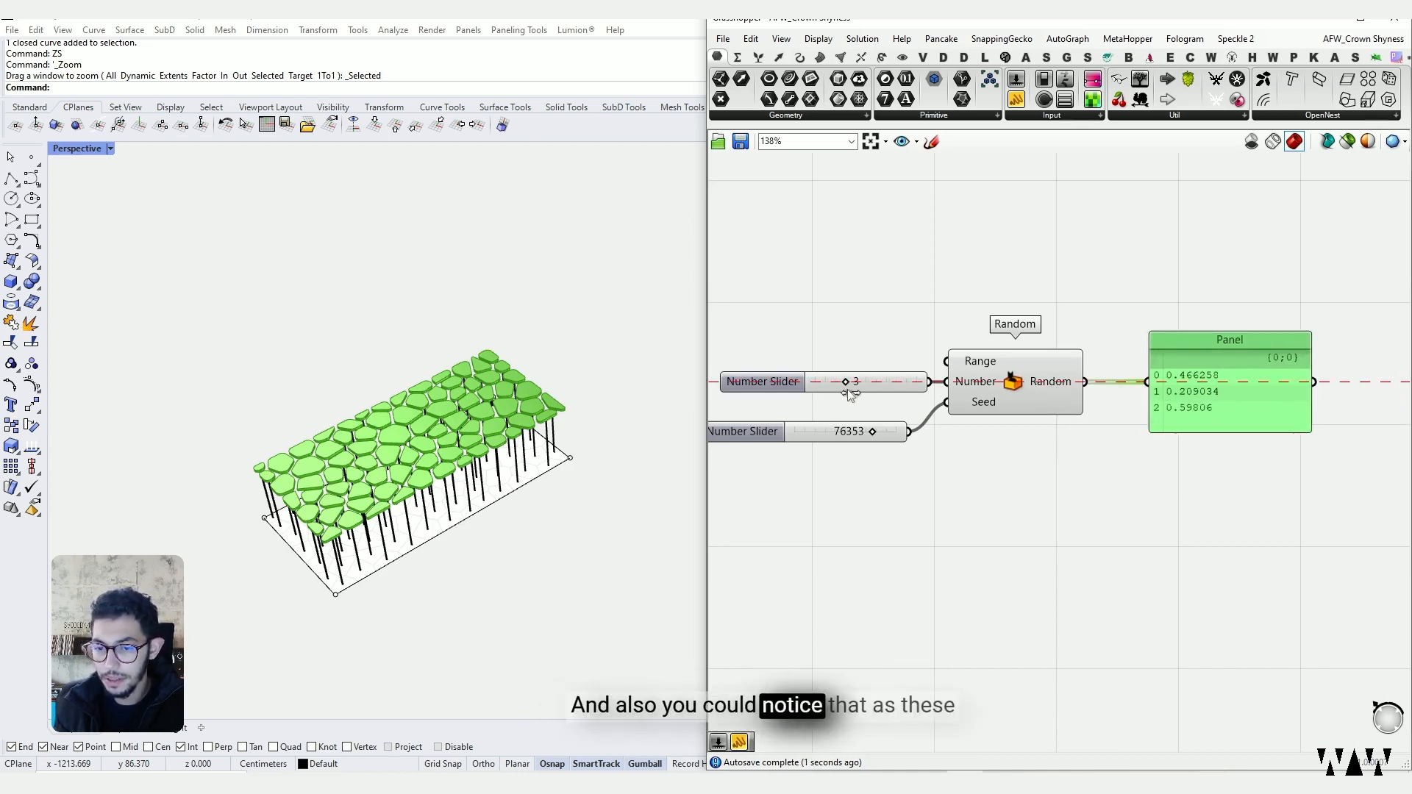
pyautogui.scroll(2, 1214, 479)
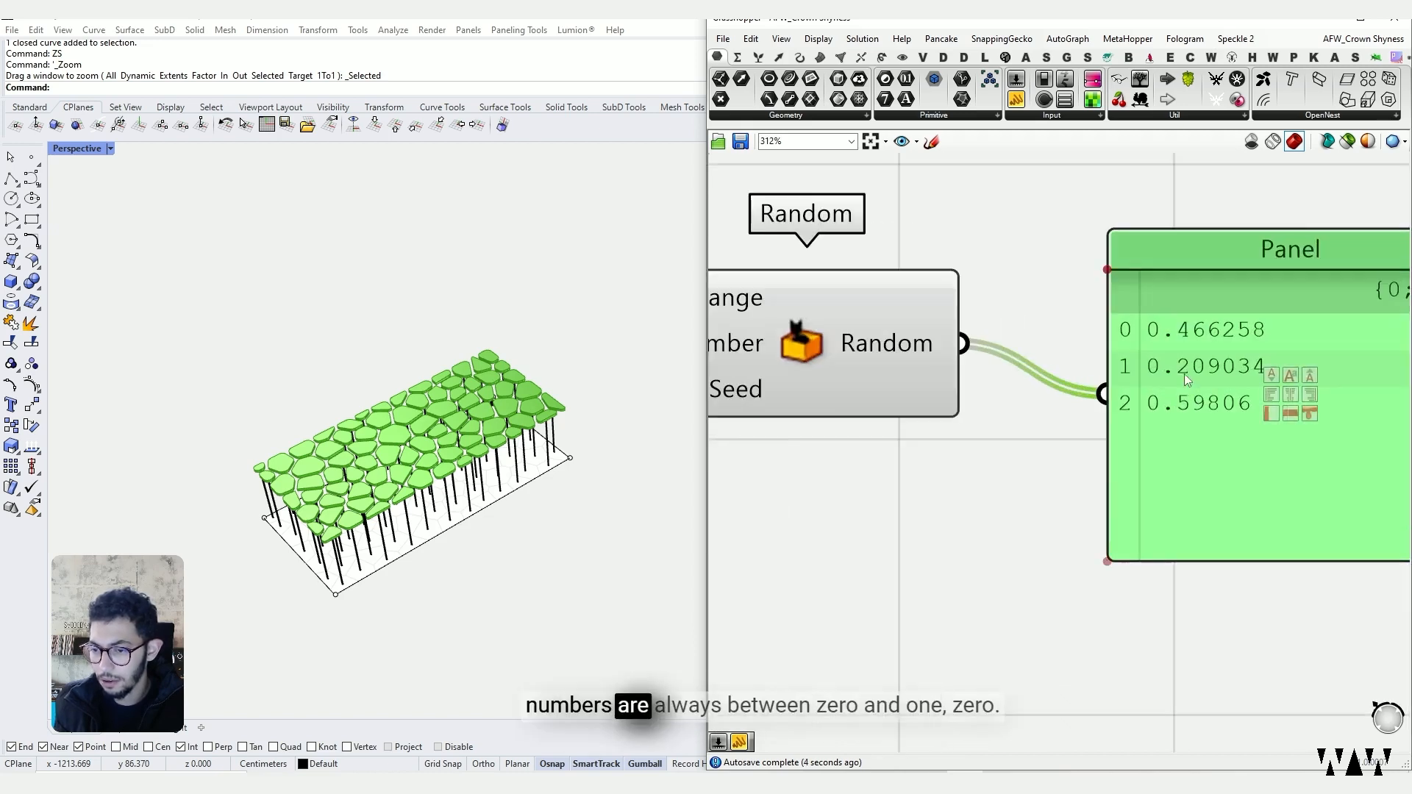
pyautogui.moveTo(1140, 335); pyautogui.dragTo(1224, 392, button='right')
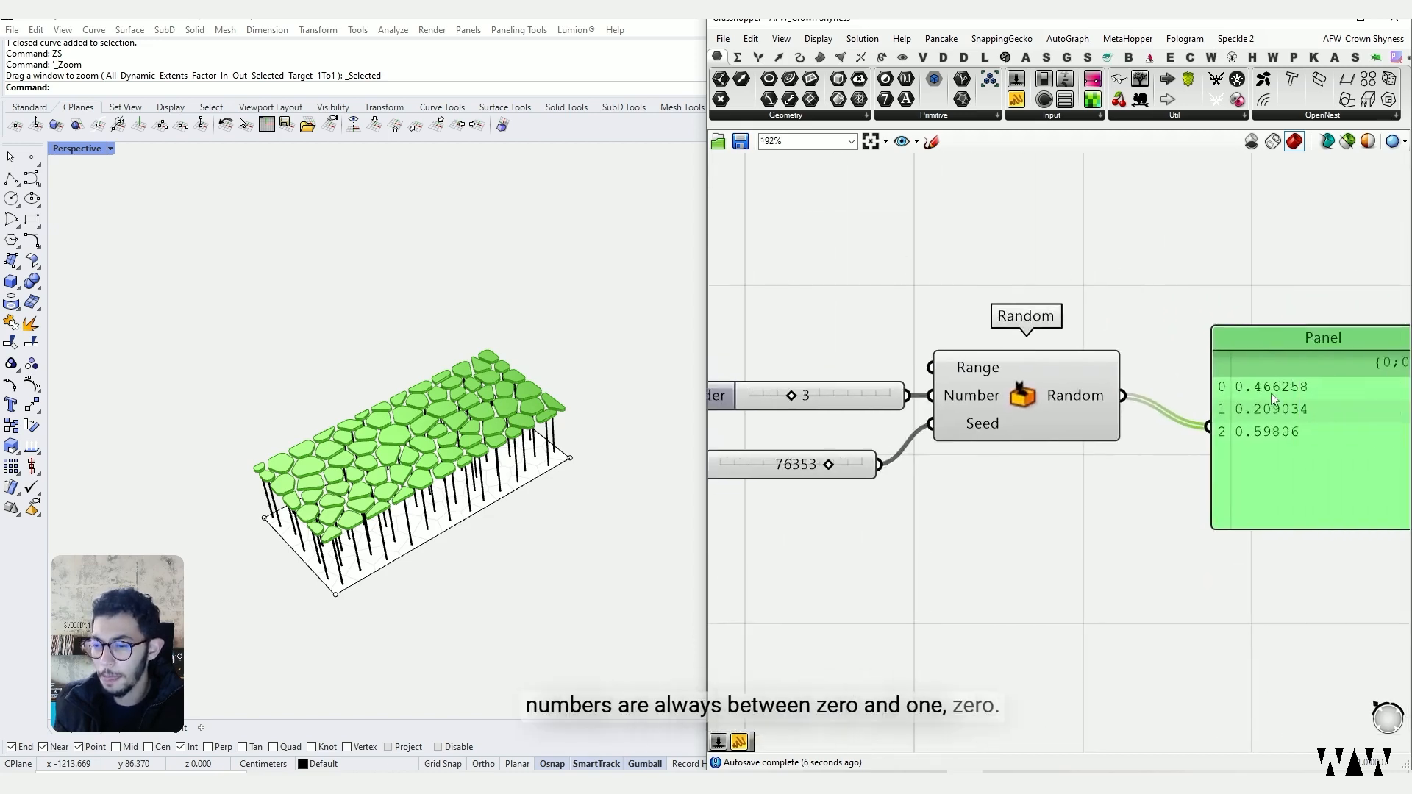
# Step: Set the Number slider to 10 and enlarge the Panel to show more of the random values
pyautogui.moveTo(791, 396); pyautogui.dragTo(857, 410)
pyautogui.scroll(-2, 857, 397)
pyautogui.scroll(3, 1219, 393)
pyautogui.moveTo(1280, 368); pyautogui.dragTo(1253, 347)
pyautogui.scroll(-3, 1254, 348)
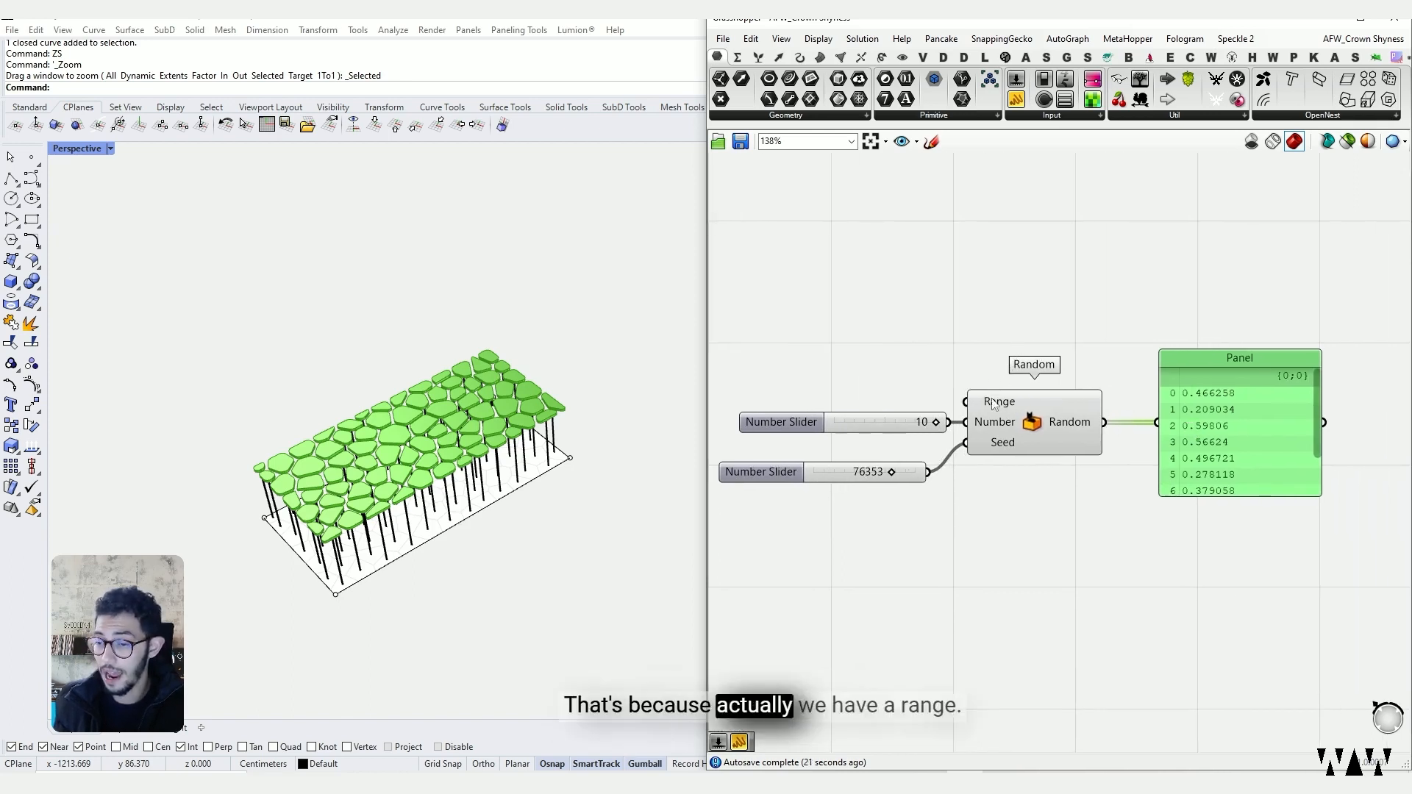
# Step: Inspect the Random component's Range input to read its default domain
pyautogui.moveTo(1044, 423); pyautogui.dragTo(983, 427, button='right')
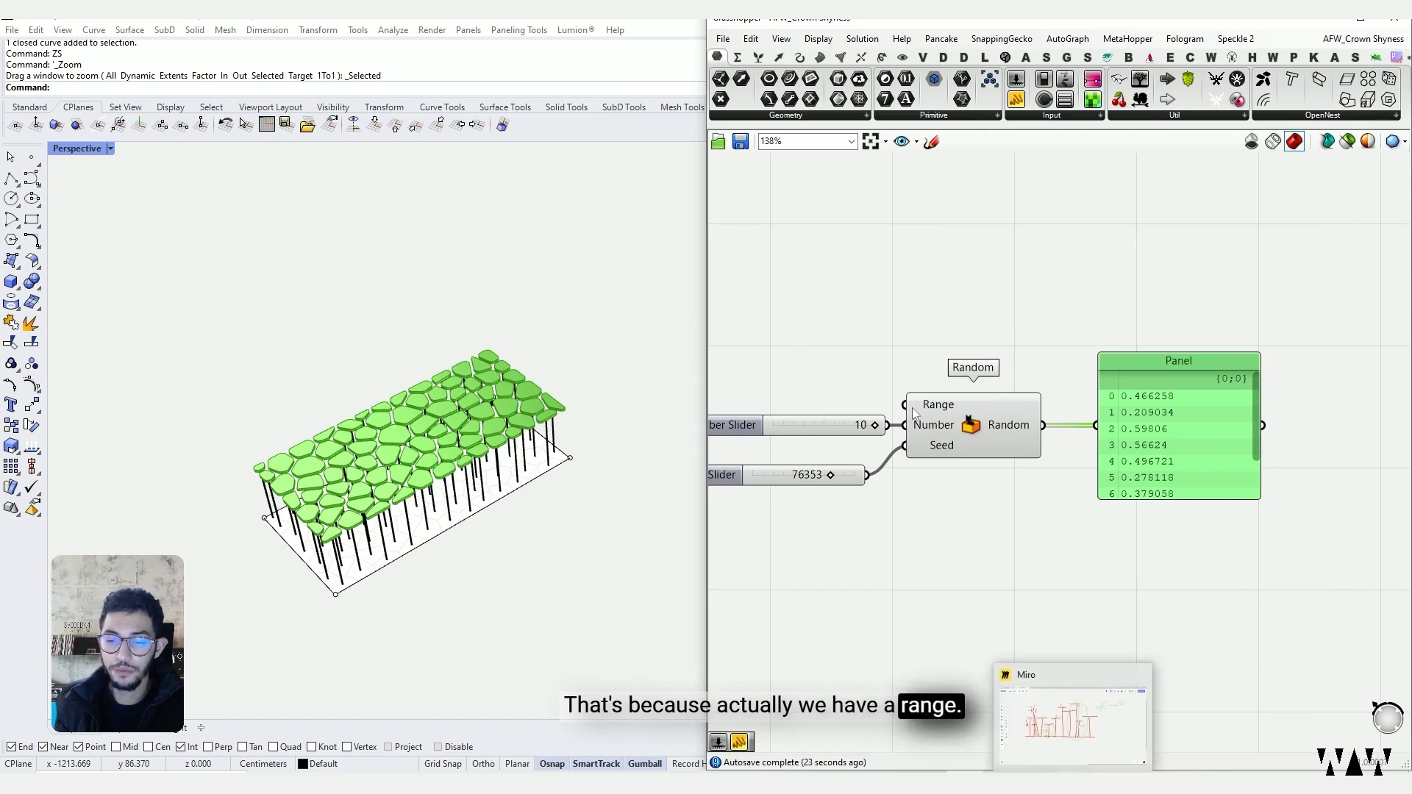
pyautogui.scroll(2, 912, 389)
pyautogui.moveTo(926, 409)
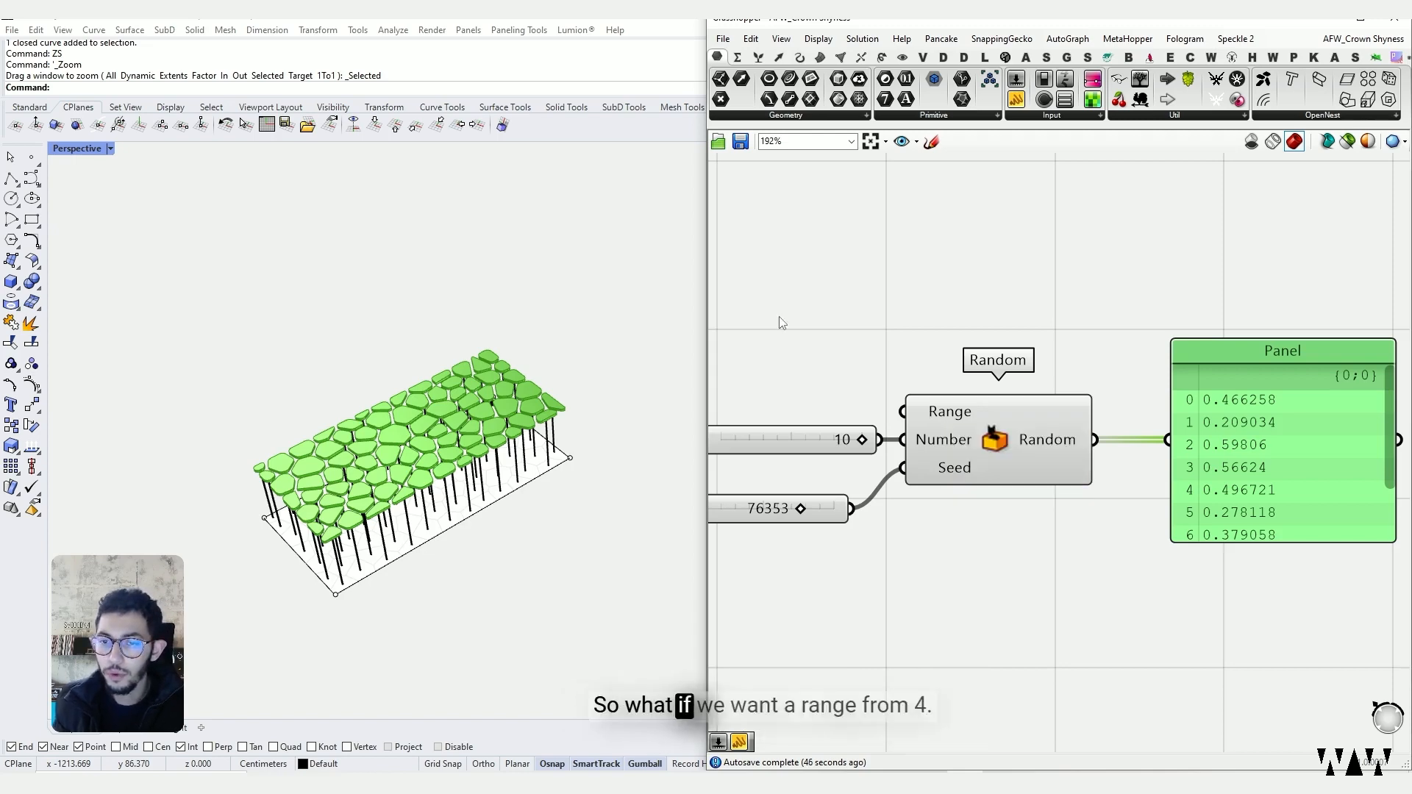
# Step: Switch to the Miro board and draw a green box around the 4,5 → 10 height range
pyautogui.click(1069, 782)
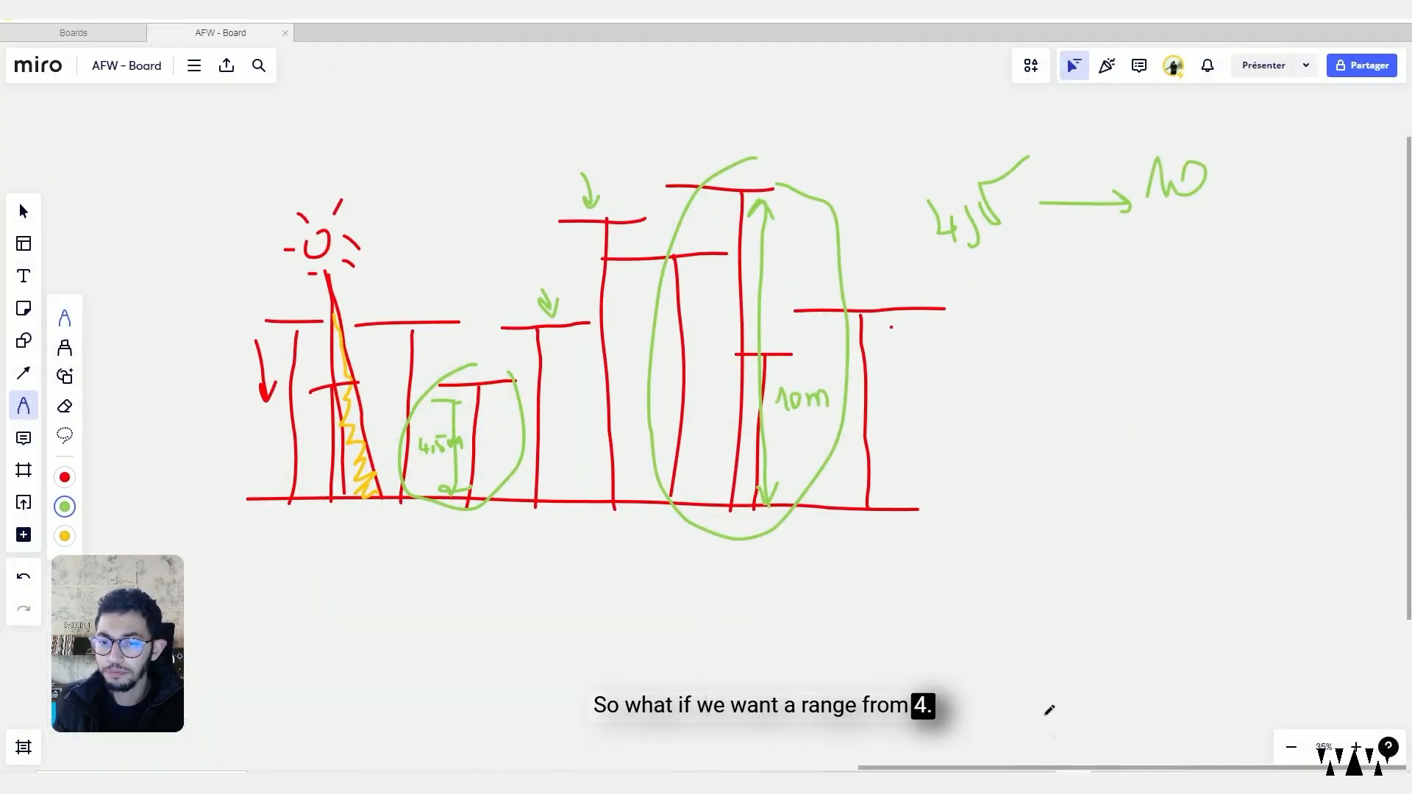
pyautogui.moveTo(1229, 133); pyautogui.dragTo(957, 146)
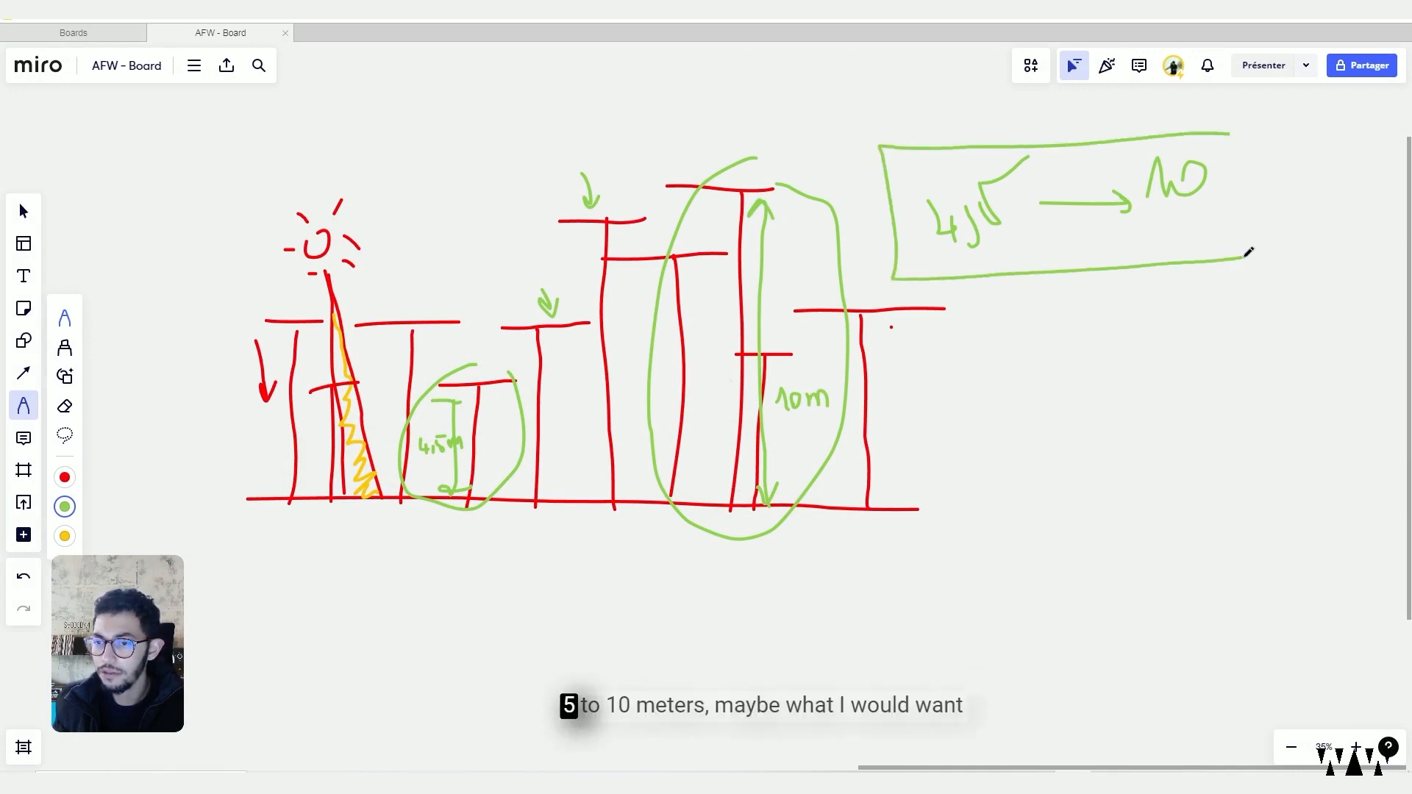
pyautogui.moveTo(1217, 181); pyautogui.dragTo(1252, 181)
# Step: Switch back to Grasshopper and inspect the Range input of the Random component
pyautogui.click(1336, 18)
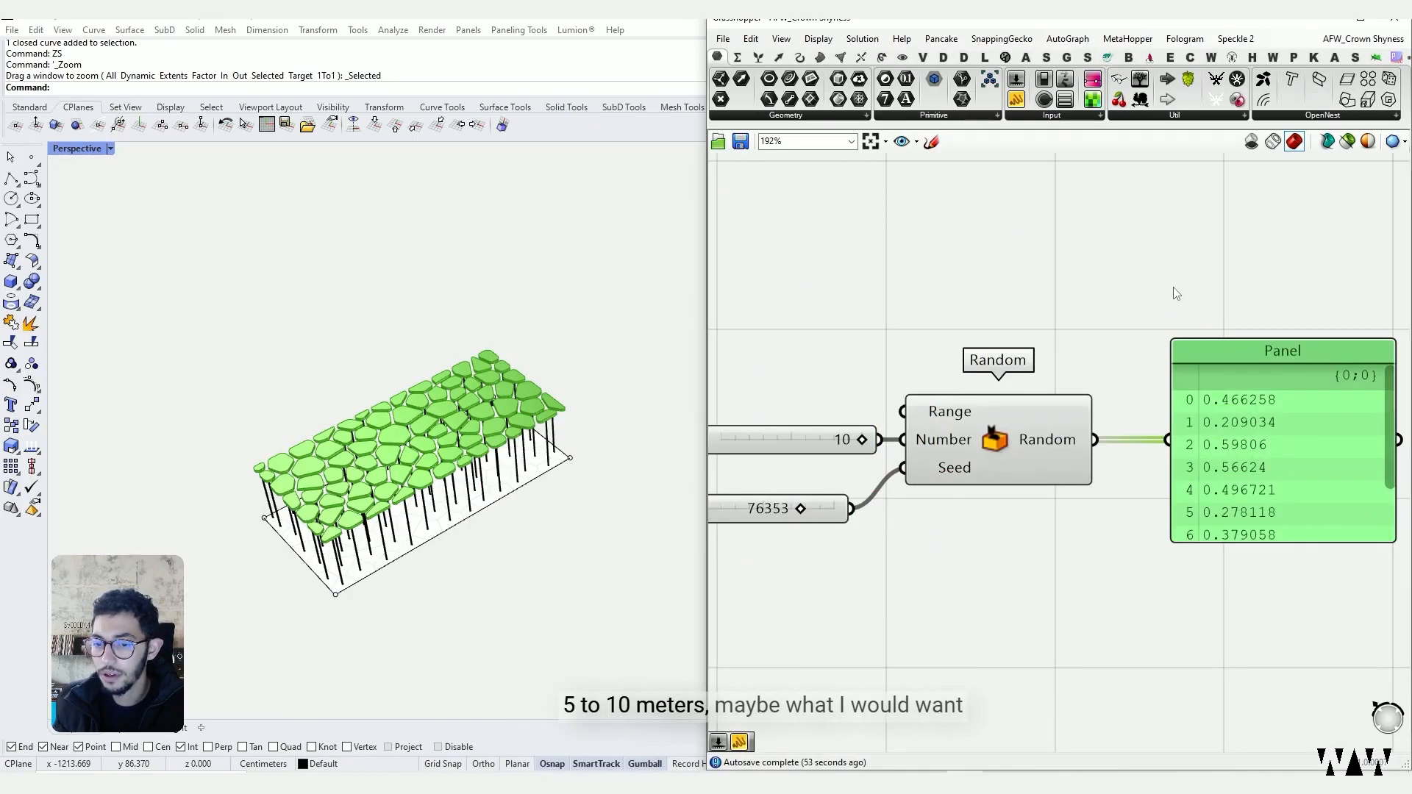
pyautogui.doubleClick(815, 398)
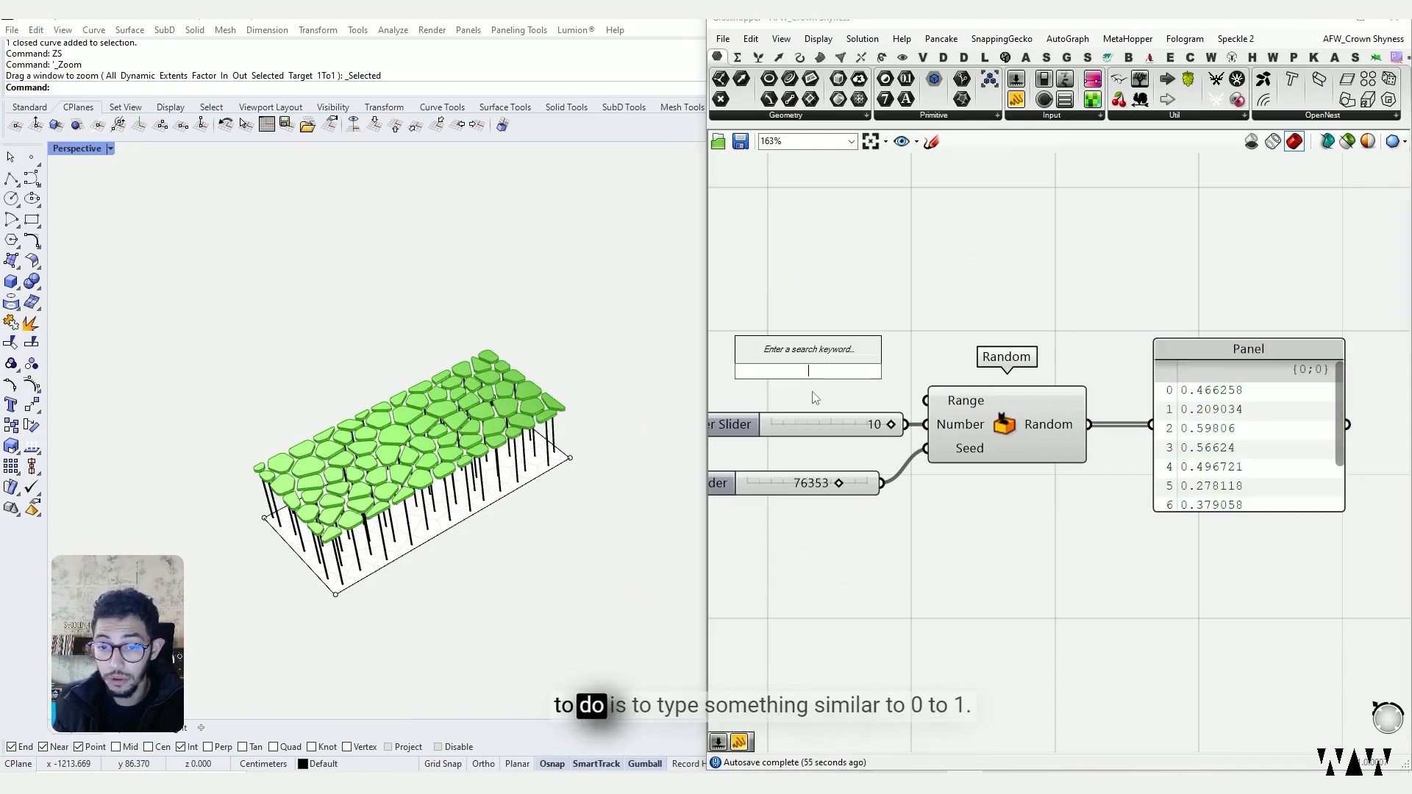
pyautogui.scroll(3, 959, 530)
pyautogui.click(959, 358)
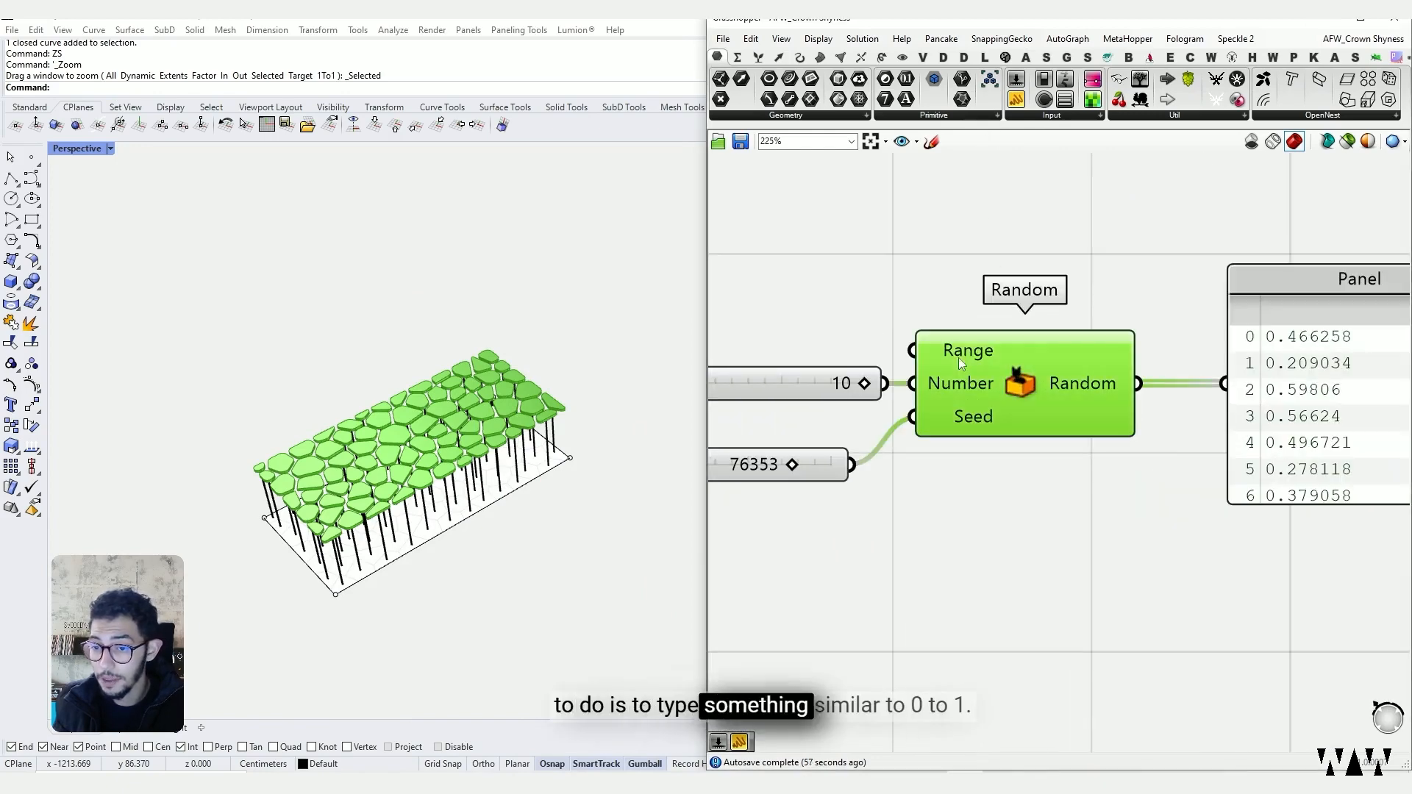
pyautogui.moveTo(960, 358)
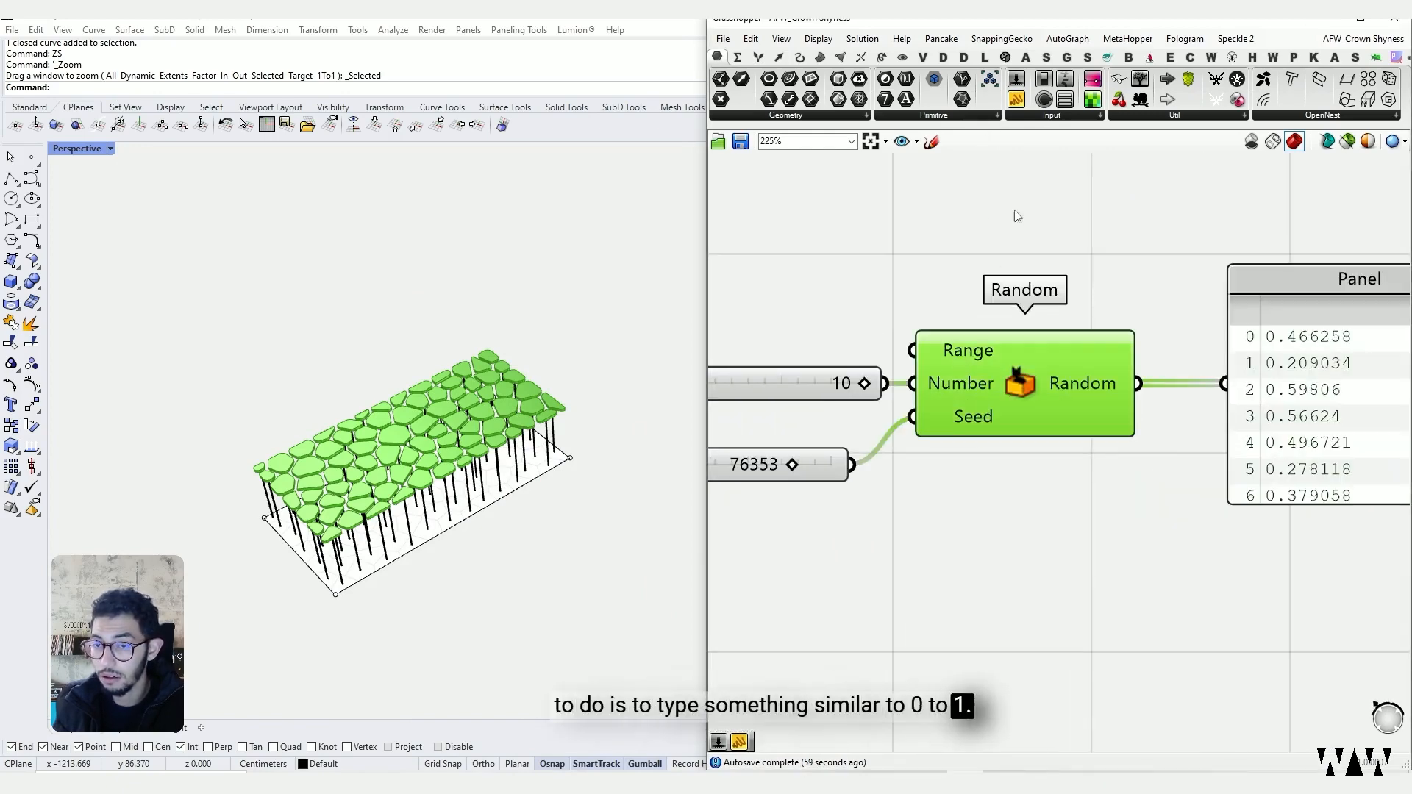
# Step: Try to create the range by entering 4.5 to 10 directly in the canvas component search
pyautogui.moveTo(1050, 210); pyautogui.dragTo(1138, 240, button='right')
pyautogui.scroll(-1, 1138, 240)
pyautogui.doubleClick(953, 310)
pyautogui.write('0 t')
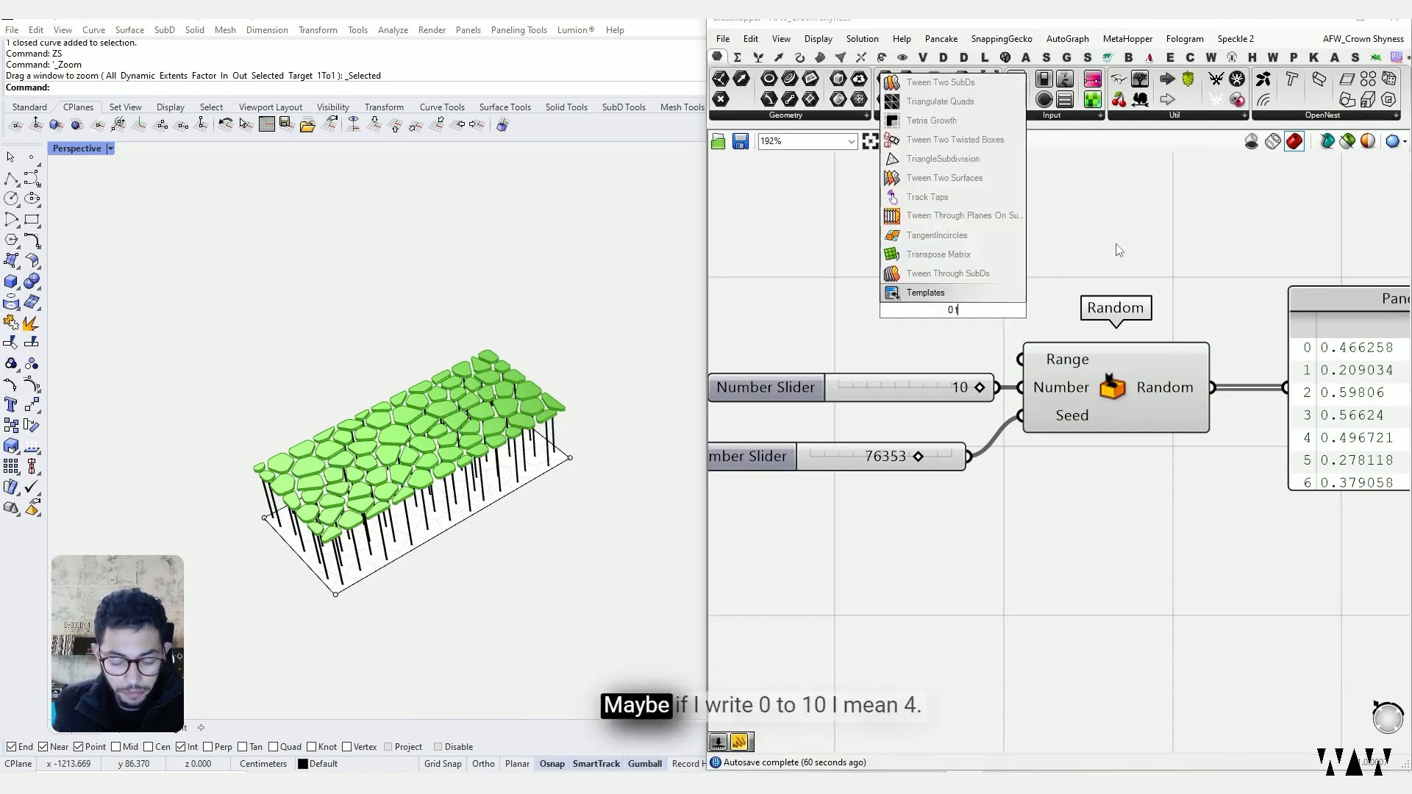
pyautogui.write('o 10')
pyautogui.moveTo(945, 310); pyautogui.dragTo(936, 309)
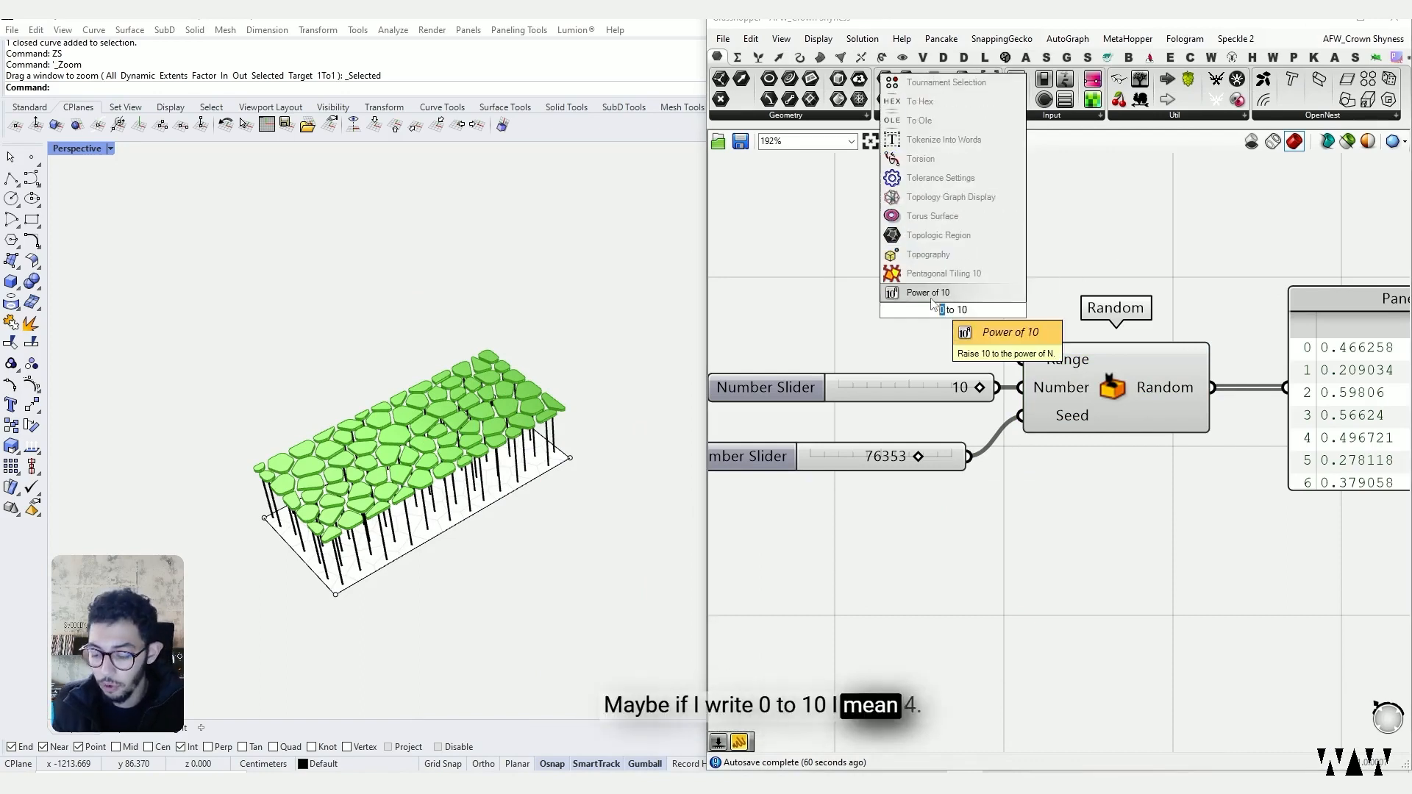
pyautogui.write('4.5')
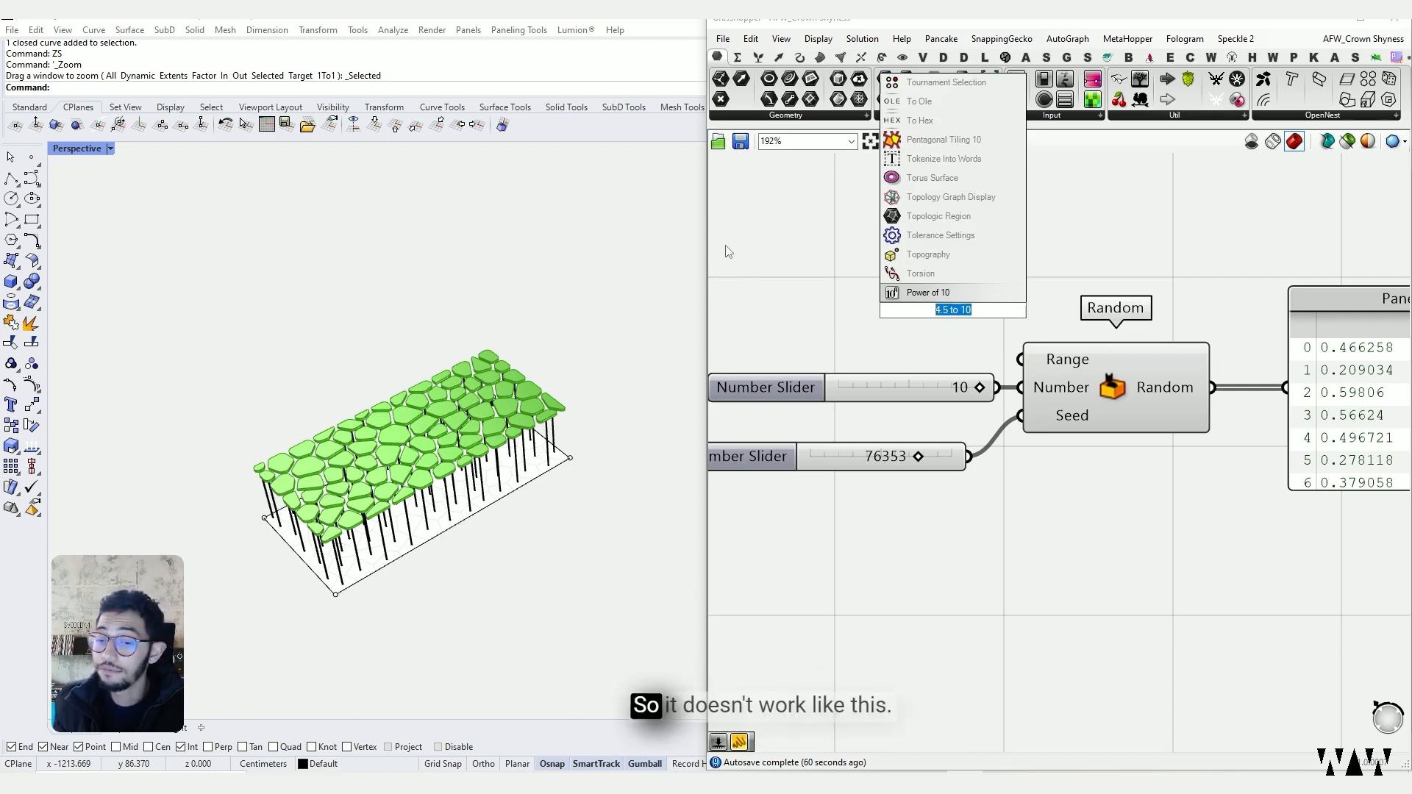
pyautogui.click(940, 339)
# Step: Place a Panel above the Number Sliders, reduce its height and set its content to 4.5 to 10
pyautogui.moveTo(1018, 107); pyautogui.dragTo(906, 278)
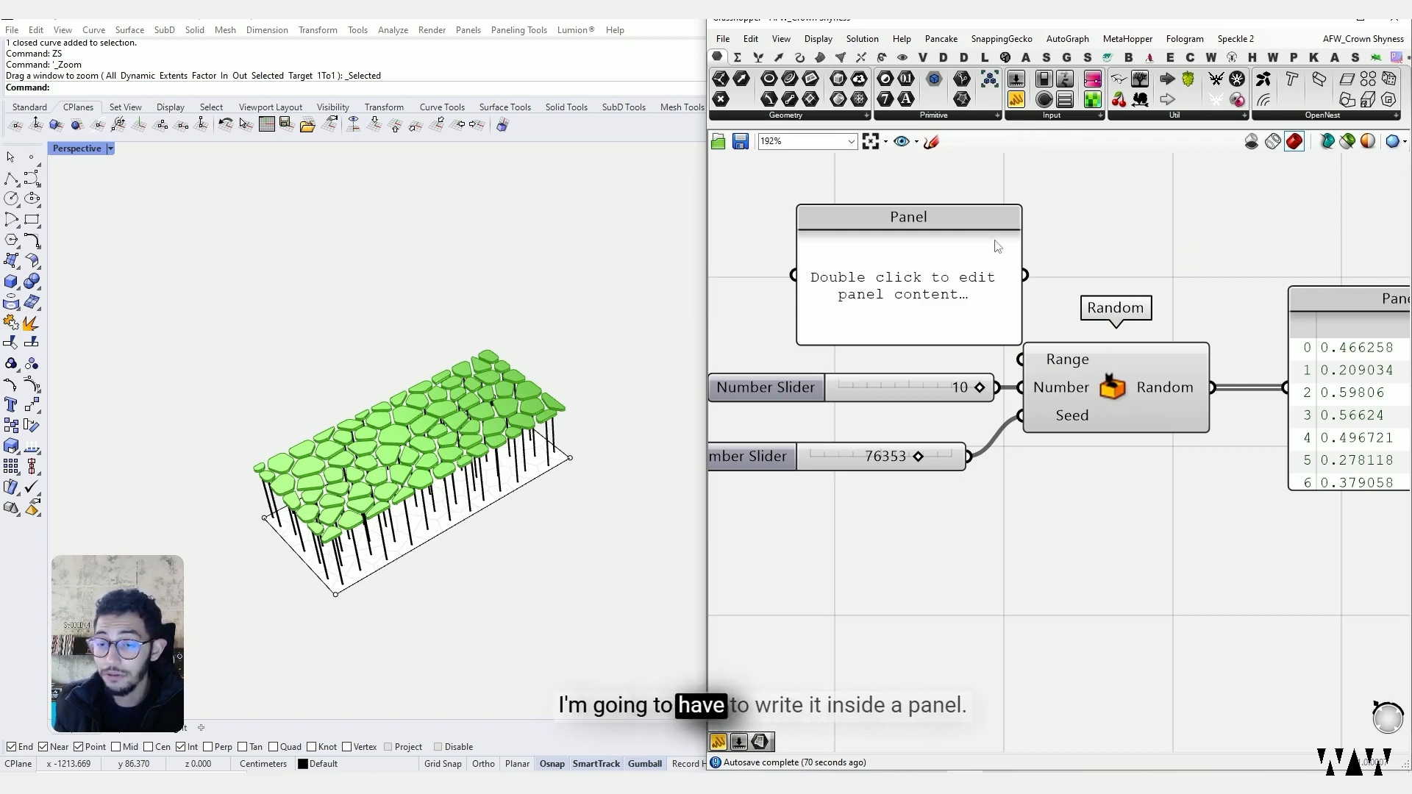
pyautogui.moveTo(996, 240); pyautogui.dragTo(934, 227)
pyautogui.scroll(-3, 945, 264)
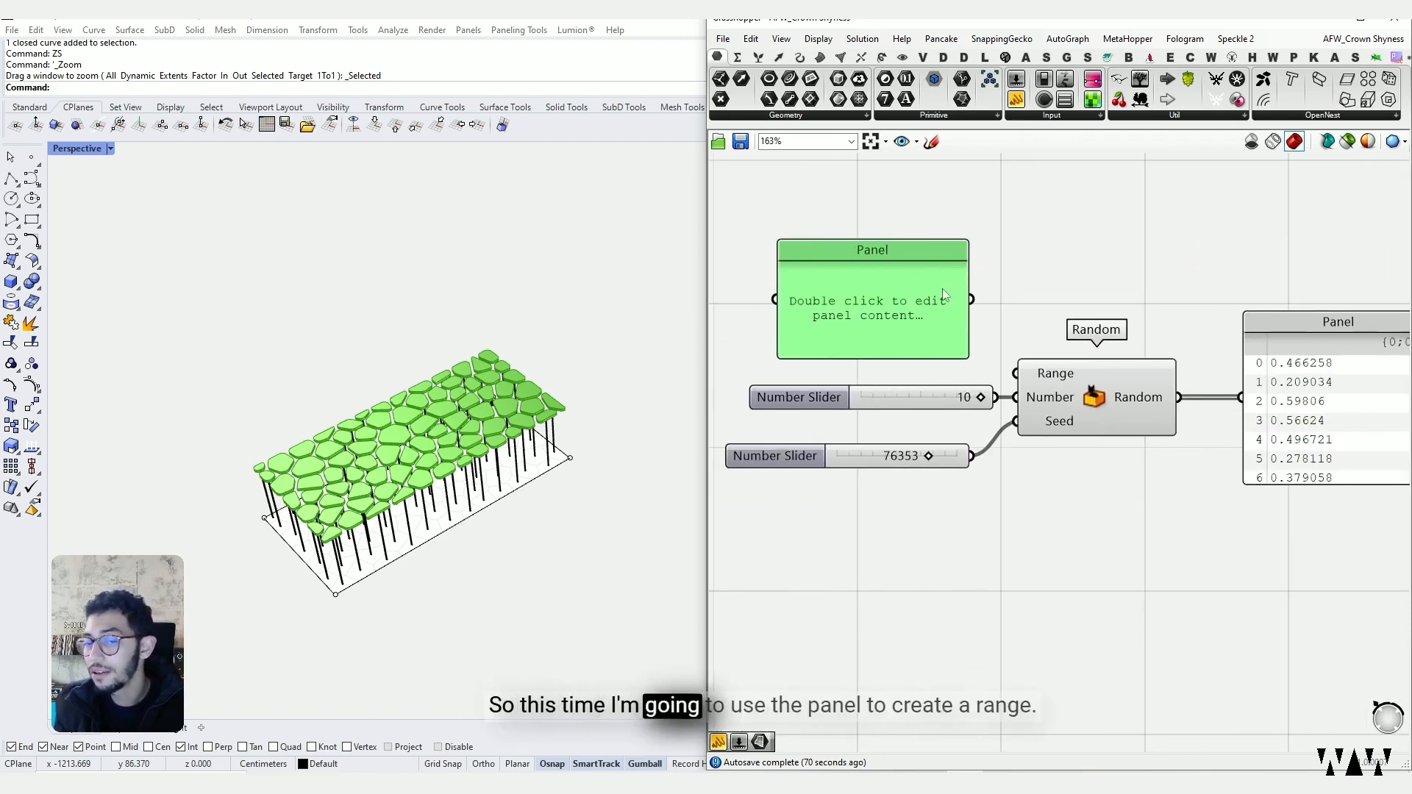
pyautogui.moveTo(939, 359); pyautogui.dragTo(927, 309)
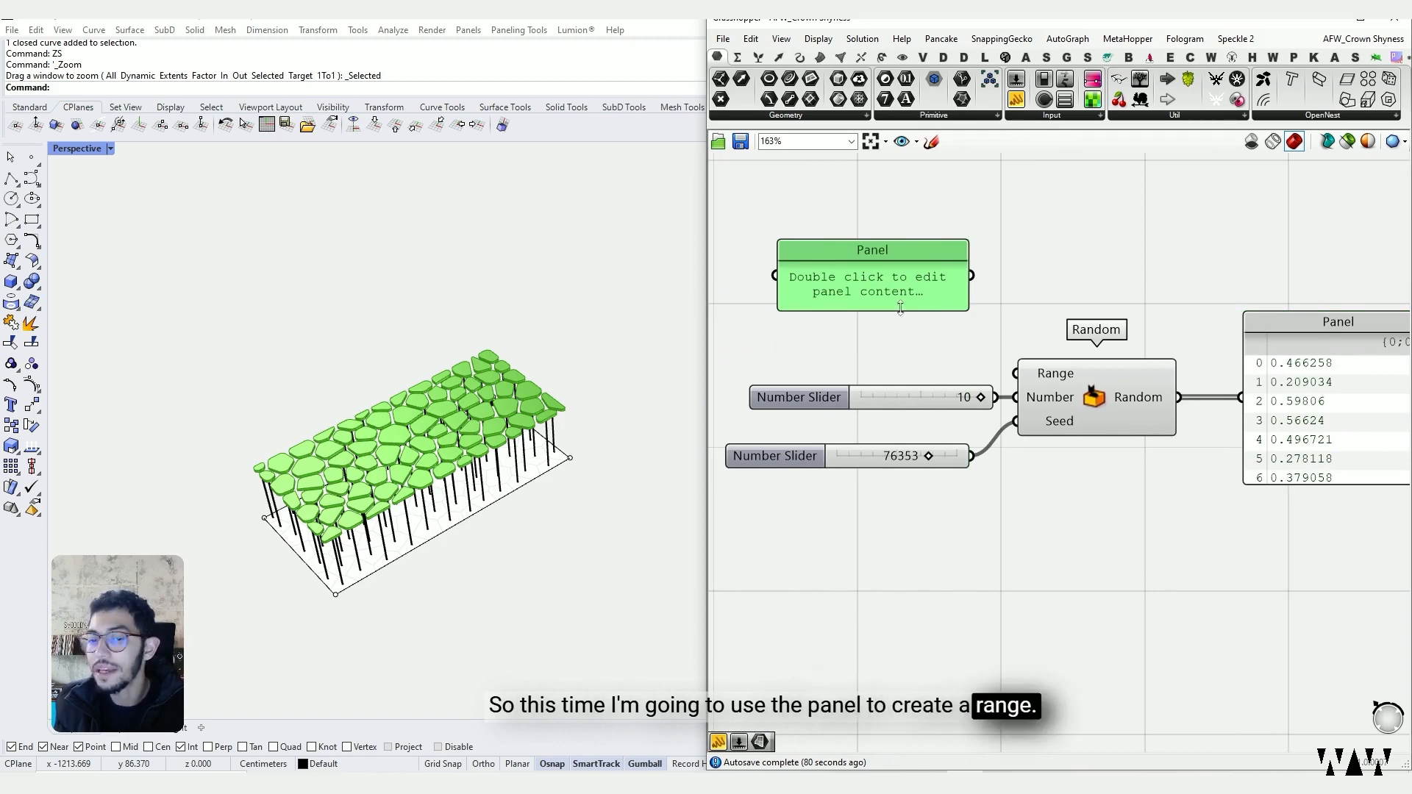
pyautogui.doubleClick(903, 302)
pyautogui.click(941, 417)
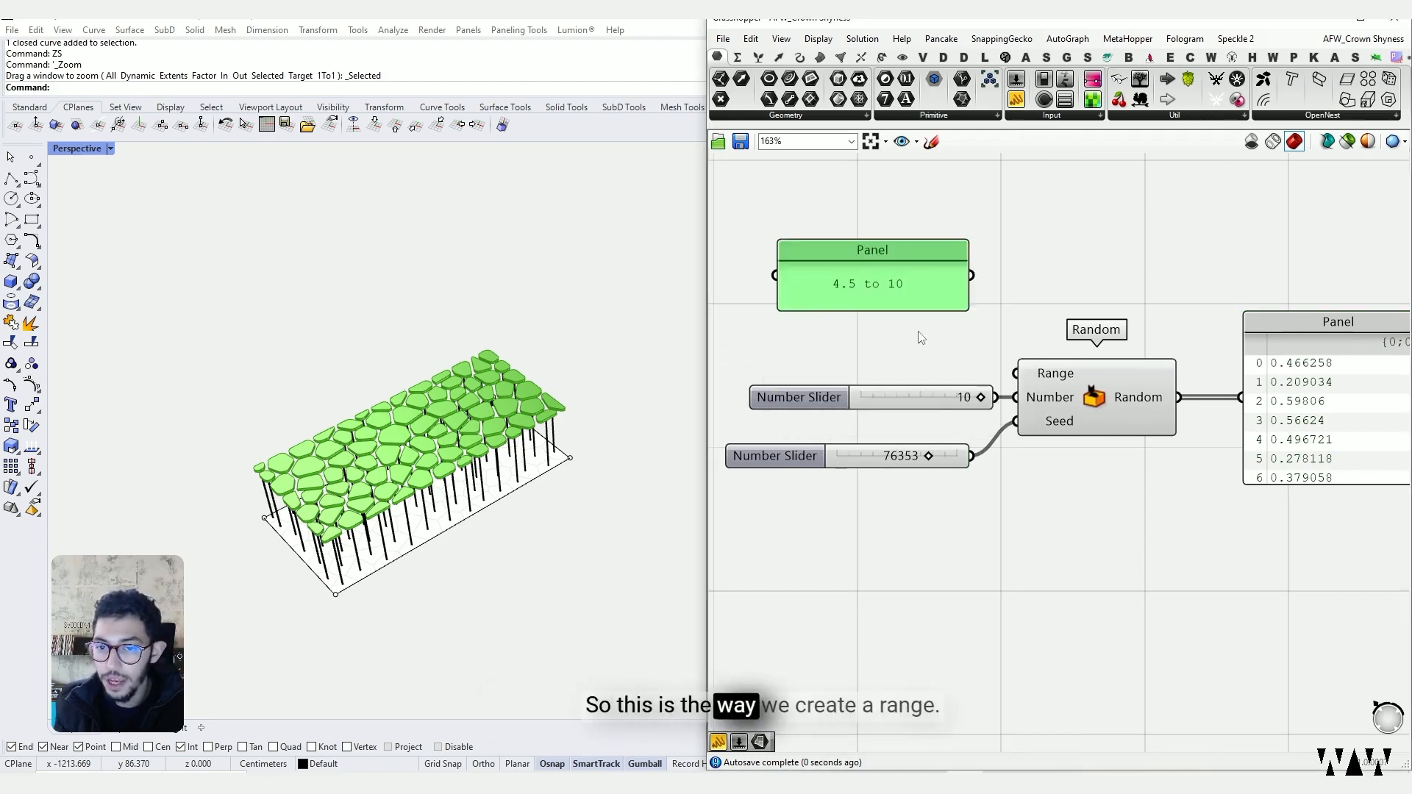
# Step: Connect the 4.5 to 10 Panel to the Range input of the Random component
pyautogui.scroll(4, 850, 267)
pyautogui.click(1072, 178)
pyautogui.moveTo(1057, 276); pyautogui.dragTo(1073, 283)
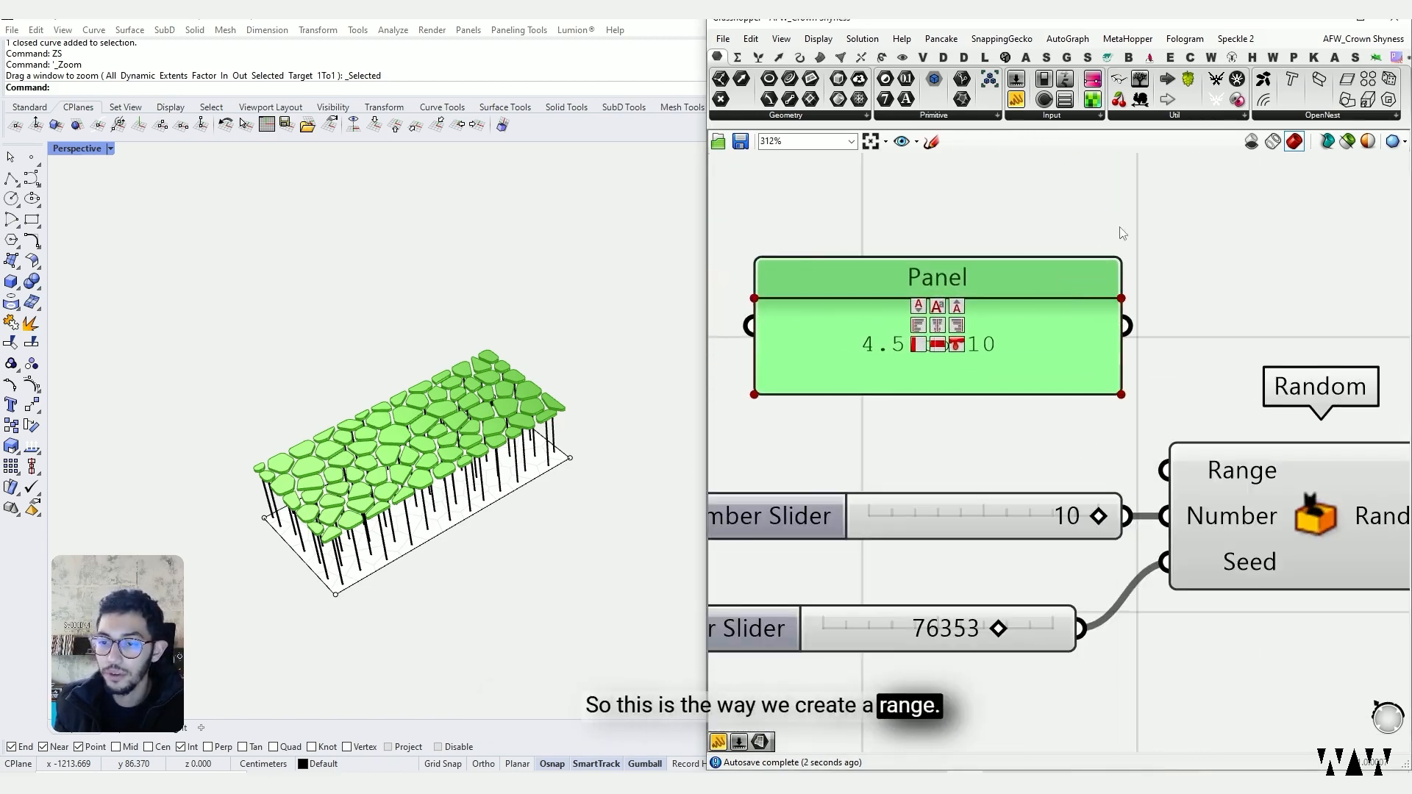
pyautogui.scroll(-3, 978, 292)
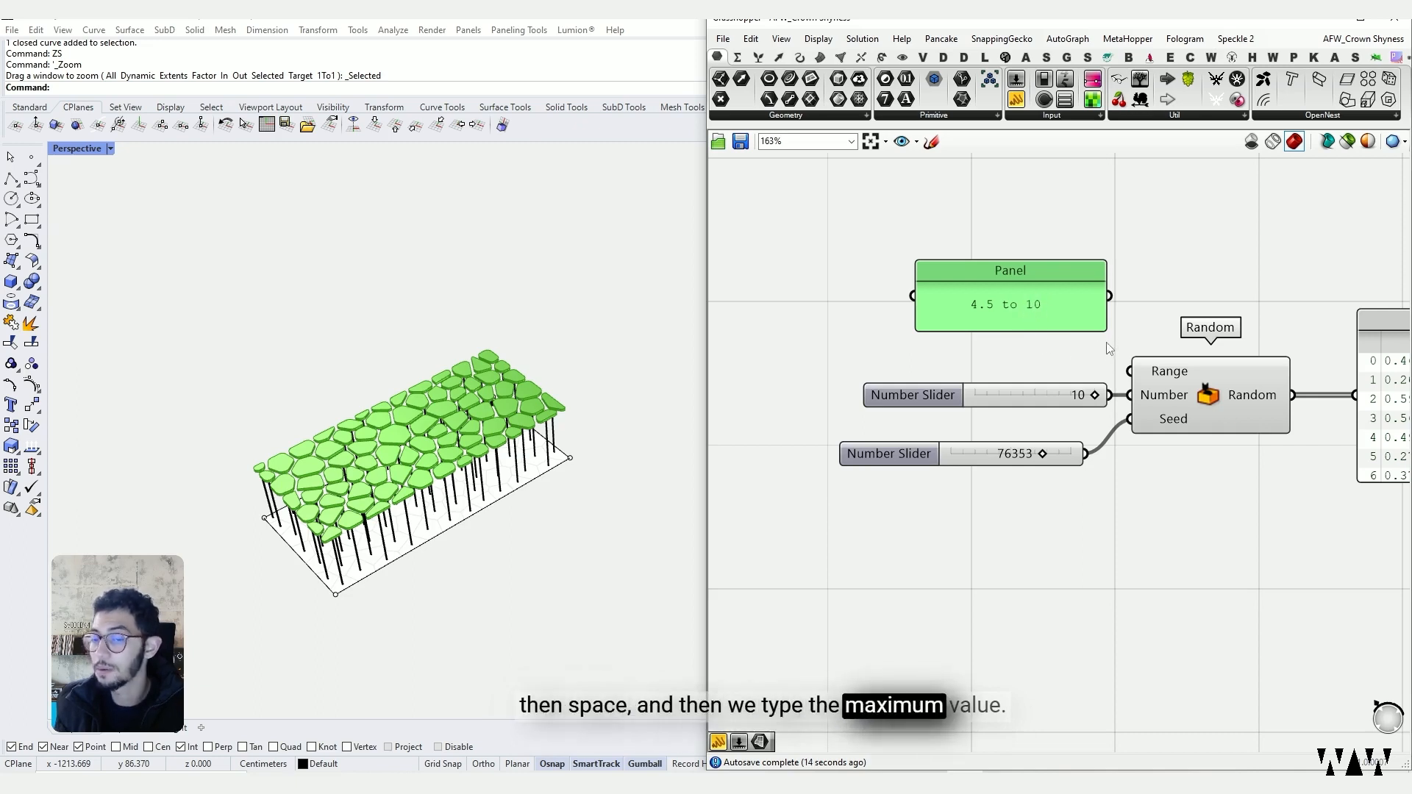
pyautogui.moveTo(1087, 349); pyautogui.dragTo(1027, 349, button='right')
pyautogui.moveTo(1051, 296); pyautogui.dragTo(1076, 314)
pyautogui.moveTo(1077, 366)
pyautogui.mouseDown()
pyautogui.moveTo(1072, 306)
pyautogui.moveTo(1075, 370)
pyautogui.mouseUp()
pyautogui.moveTo(1169, 306); pyautogui.dragTo(1046, 265, button='right')
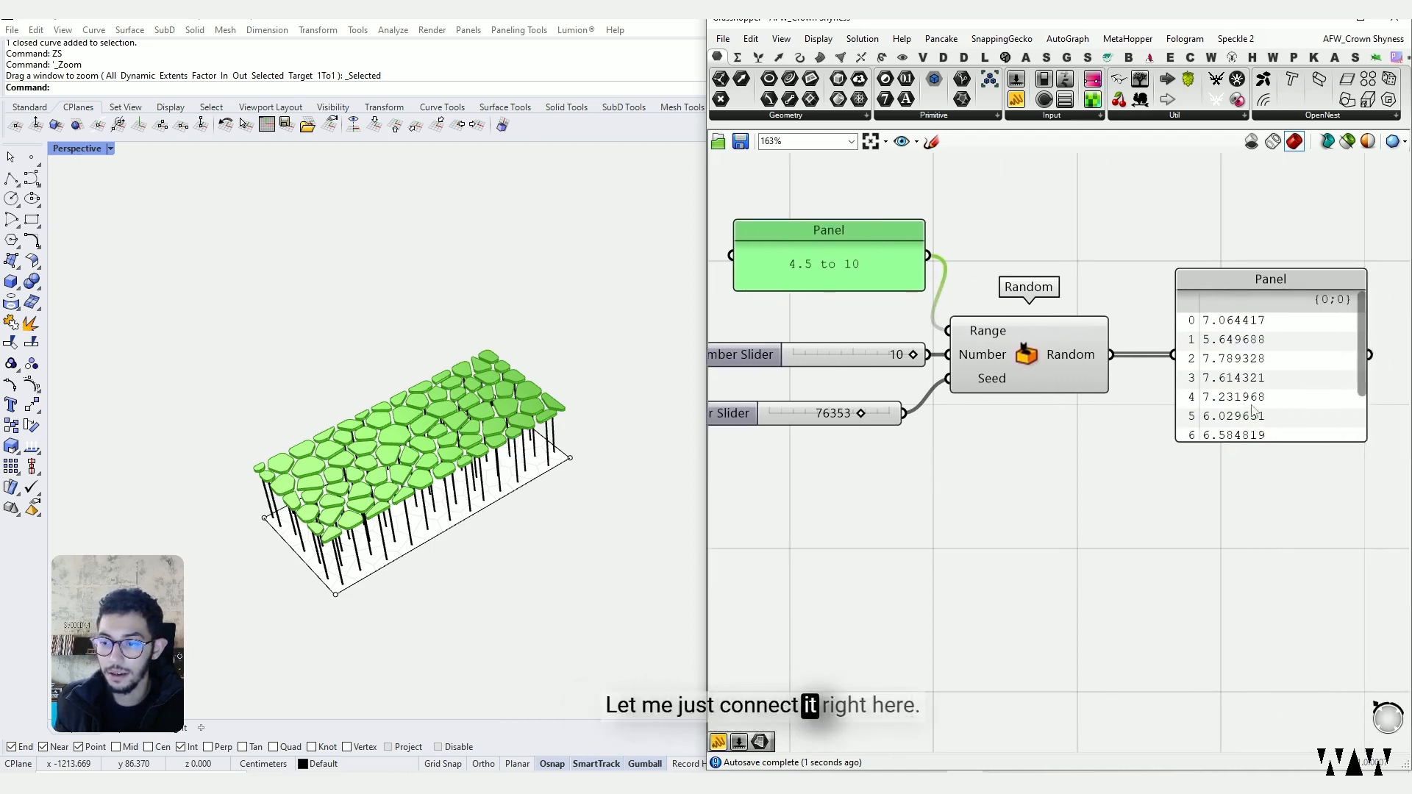
# Step: Enlarge the output Panel to list all the random values and set the Seed slider to 64685
pyautogui.moveTo(1235, 438); pyautogui.dragTo(1239, 587)
pyautogui.moveTo(1266, 360); pyautogui.dragTo(1260, 288)
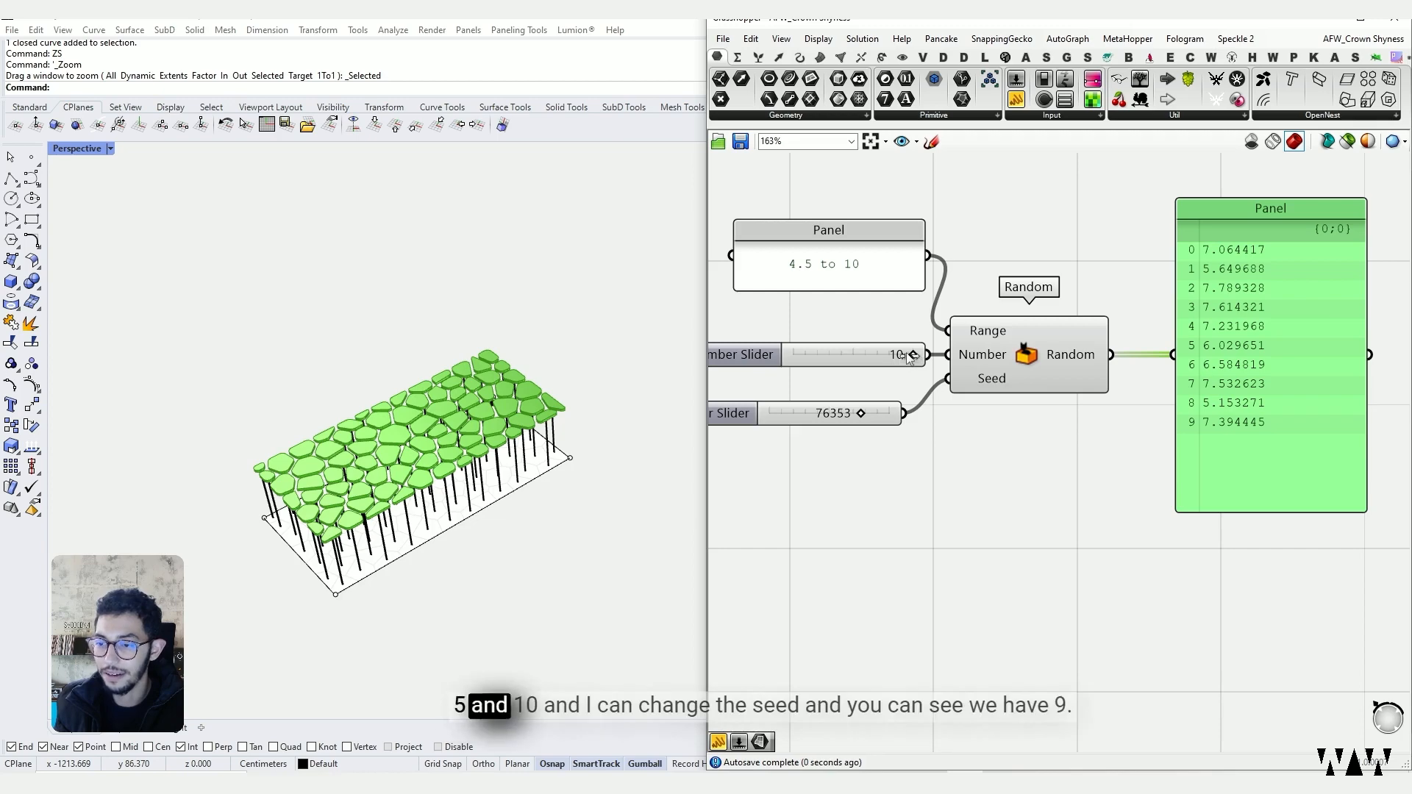
pyautogui.moveTo(913, 355)
pyautogui.mouseDown()
pyautogui.moveTo(851, 356)
pyautogui.moveTo(920, 356)
pyautogui.mouseUp()
pyautogui.moveTo(861, 416); pyautogui.dragTo(850, 417)
pyautogui.scroll(5, 1229, 394)
pyautogui.scroll(-7, 1181, 390)
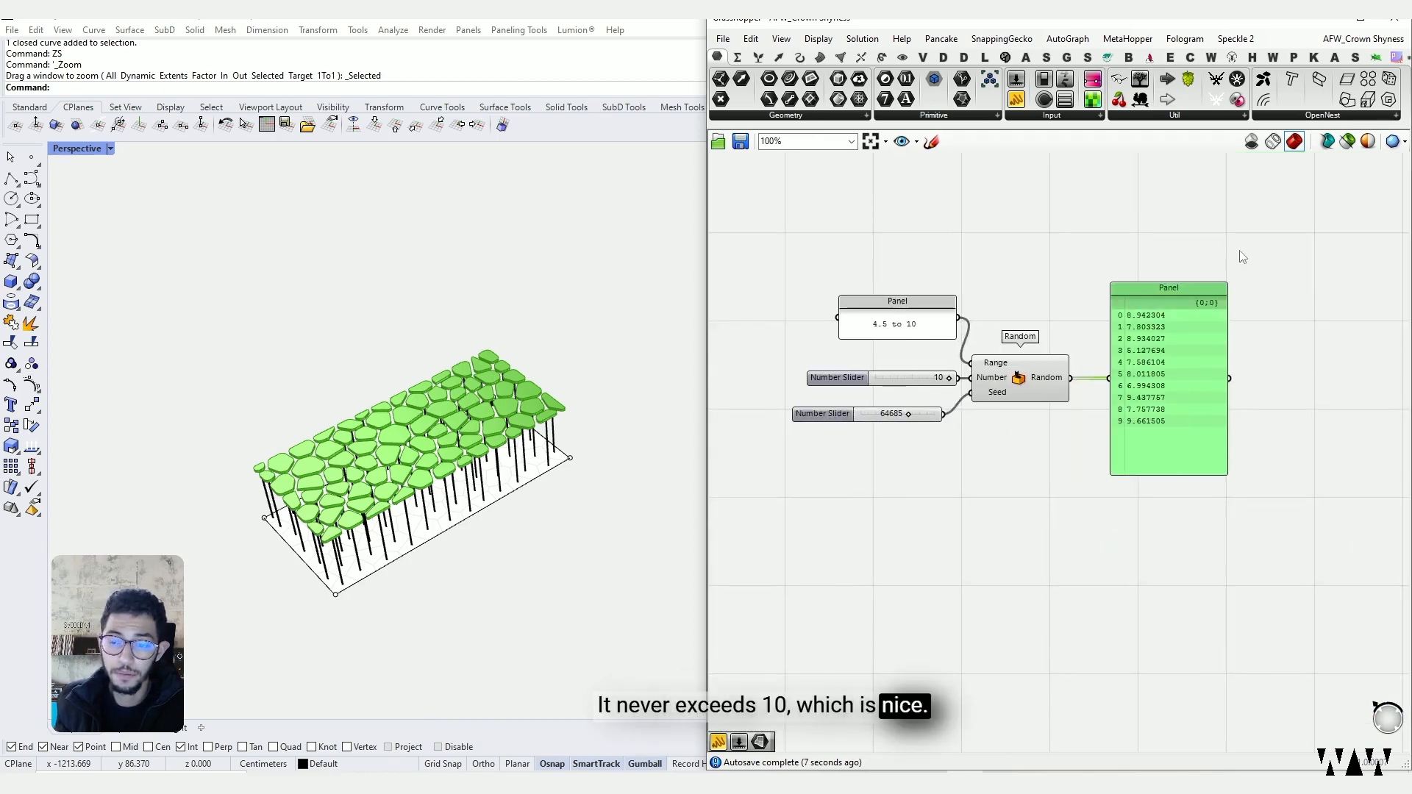
# Step: Select the Random component with its Panels and sliders and move the group below the main definition
pyautogui.moveTo(1252, 230); pyautogui.dragTo(895, 446)
pyautogui.scroll(-4, 918, 424)
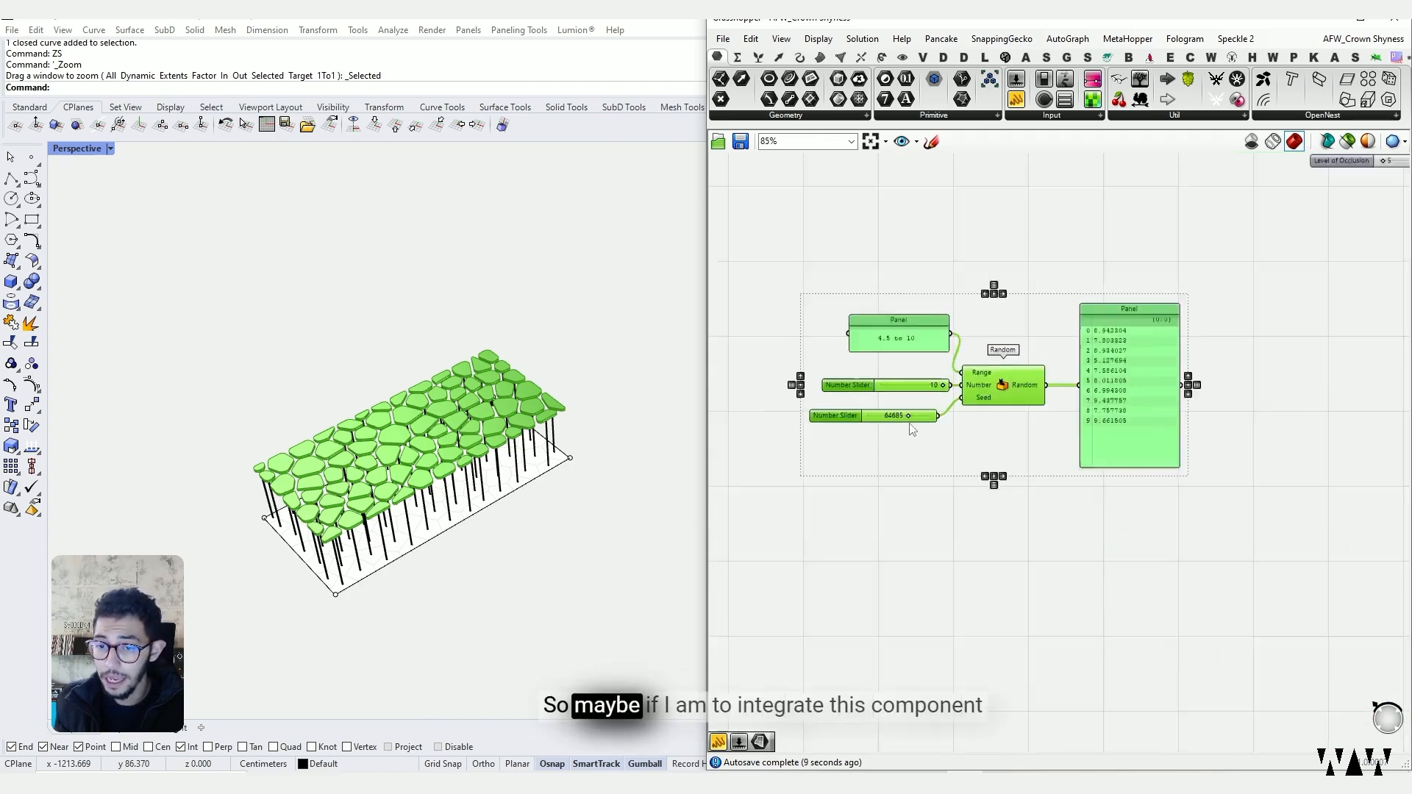
pyautogui.scroll(4, 947, 409)
pyautogui.moveTo(973, 376); pyautogui.dragTo(994, 409, button='right')
pyautogui.scroll(-5, 999, 414)
pyautogui.moveTo(999, 413); pyautogui.dragTo(989, 522)
pyautogui.scroll(4, 1164, 293)
pyautogui.scroll(-4, 1391, 251)
pyautogui.scroll(-4, 1375, 254)
pyautogui.scroll(-4, 1294, 281)
pyautogui.scroll(6, 1313, 234)
pyautogui.scroll(-4, 1083, 298)
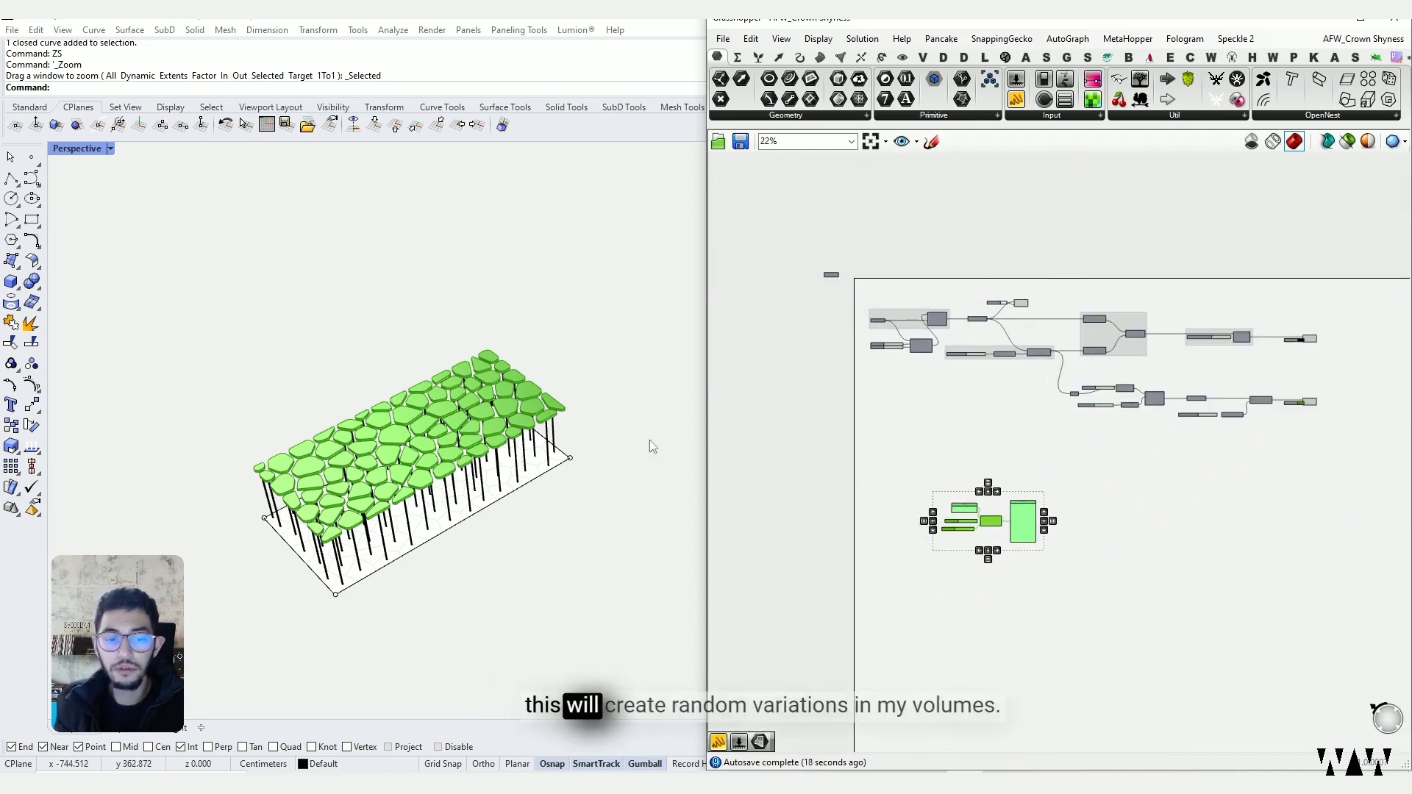
# Step: Capture the pavilion's perspective view to the clipboard and paste it into the Miro board beside the height sketch
pyautogui.moveTo(548, 567); pyautogui.dragTo(476, 563, button='right')
pyautogui.scroll(4, 523, 522)
pyautogui.scroll(4, 492, 541)
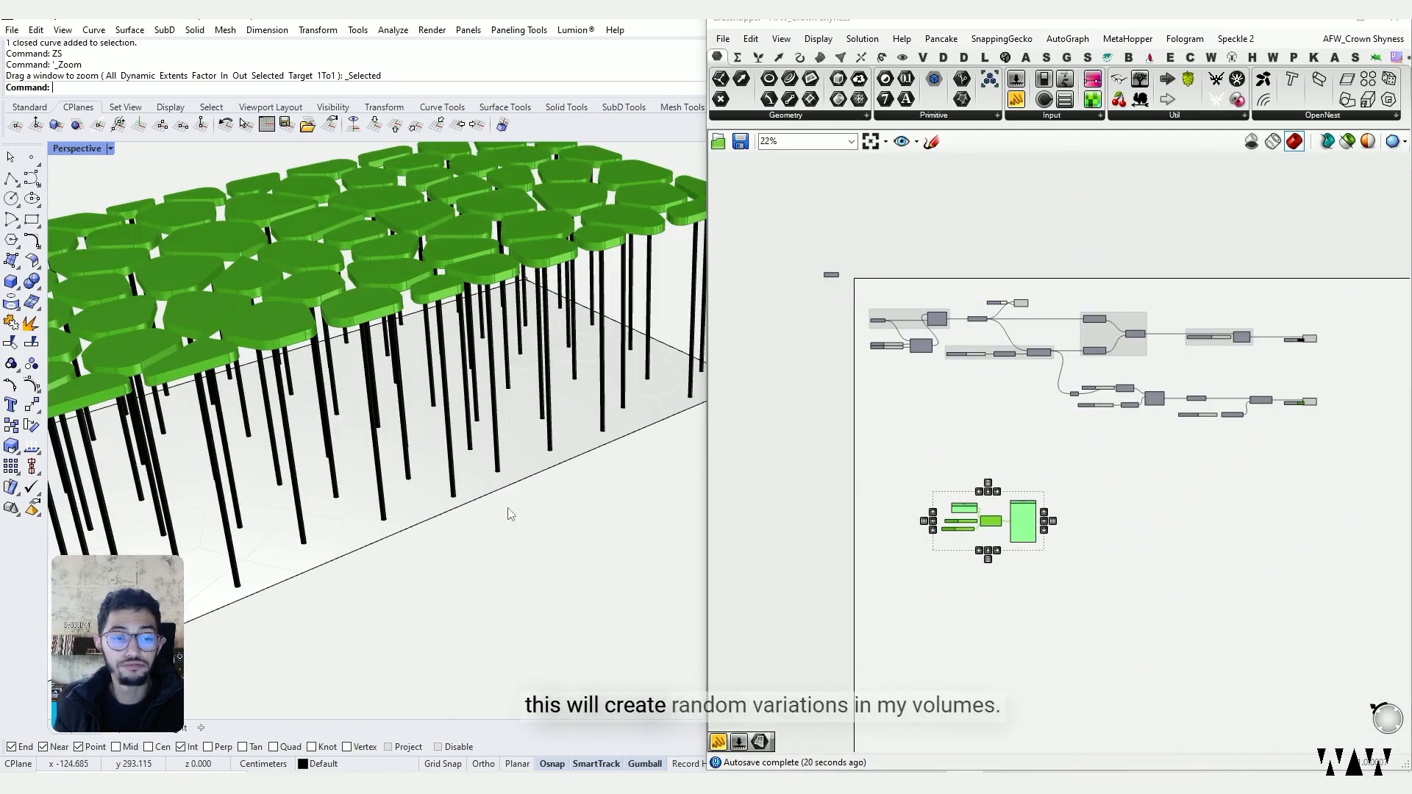
pyautogui.scroll(-4, 509, 515)
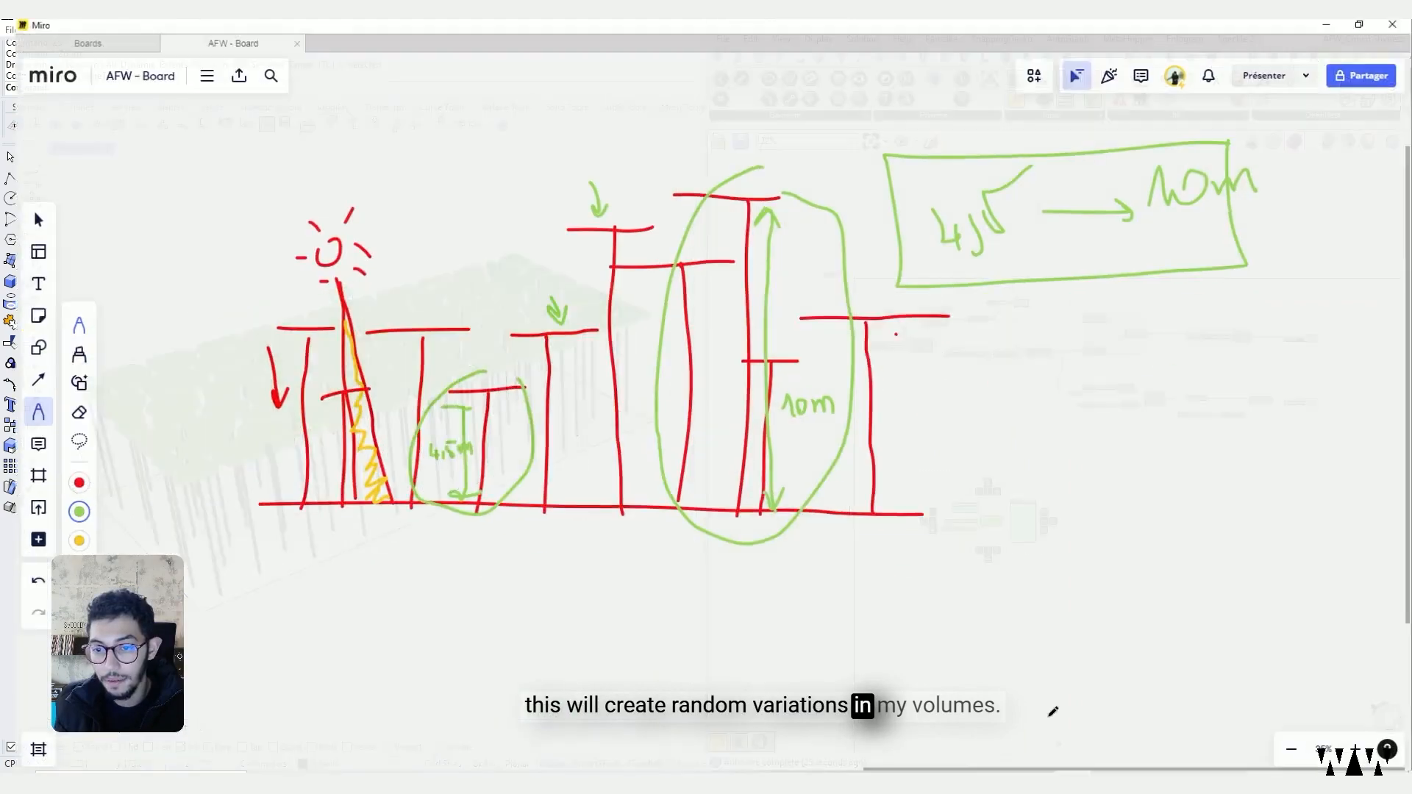
pyautogui.scroll(-3, 964, 482)
pyautogui.moveTo(1002, 471); pyautogui.dragTo(693, 444, button='right')
pyautogui.hotkey('ctrl', 'v')
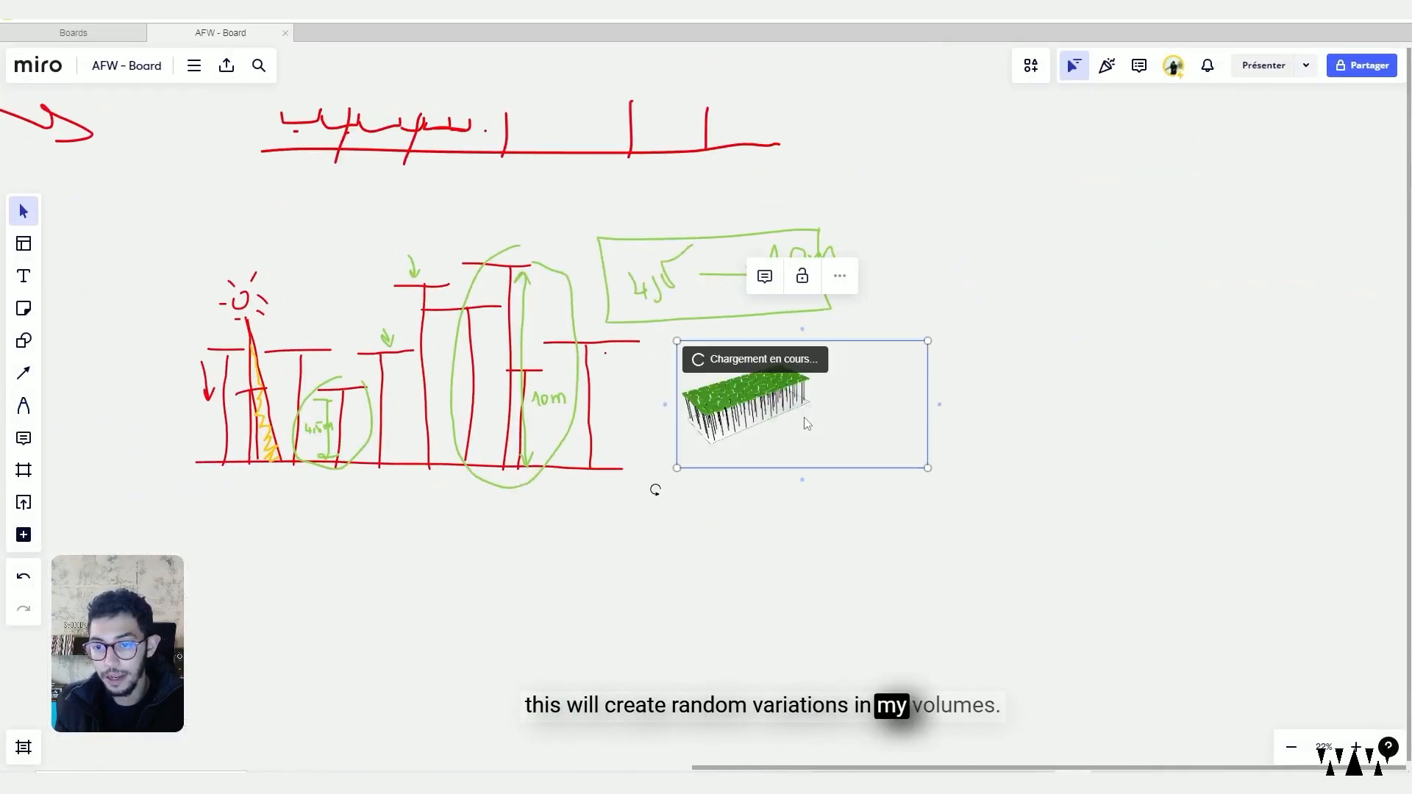
pyautogui.scroll(1, 820, 421)
pyautogui.moveTo(821, 419); pyautogui.dragTo(1226, 331)
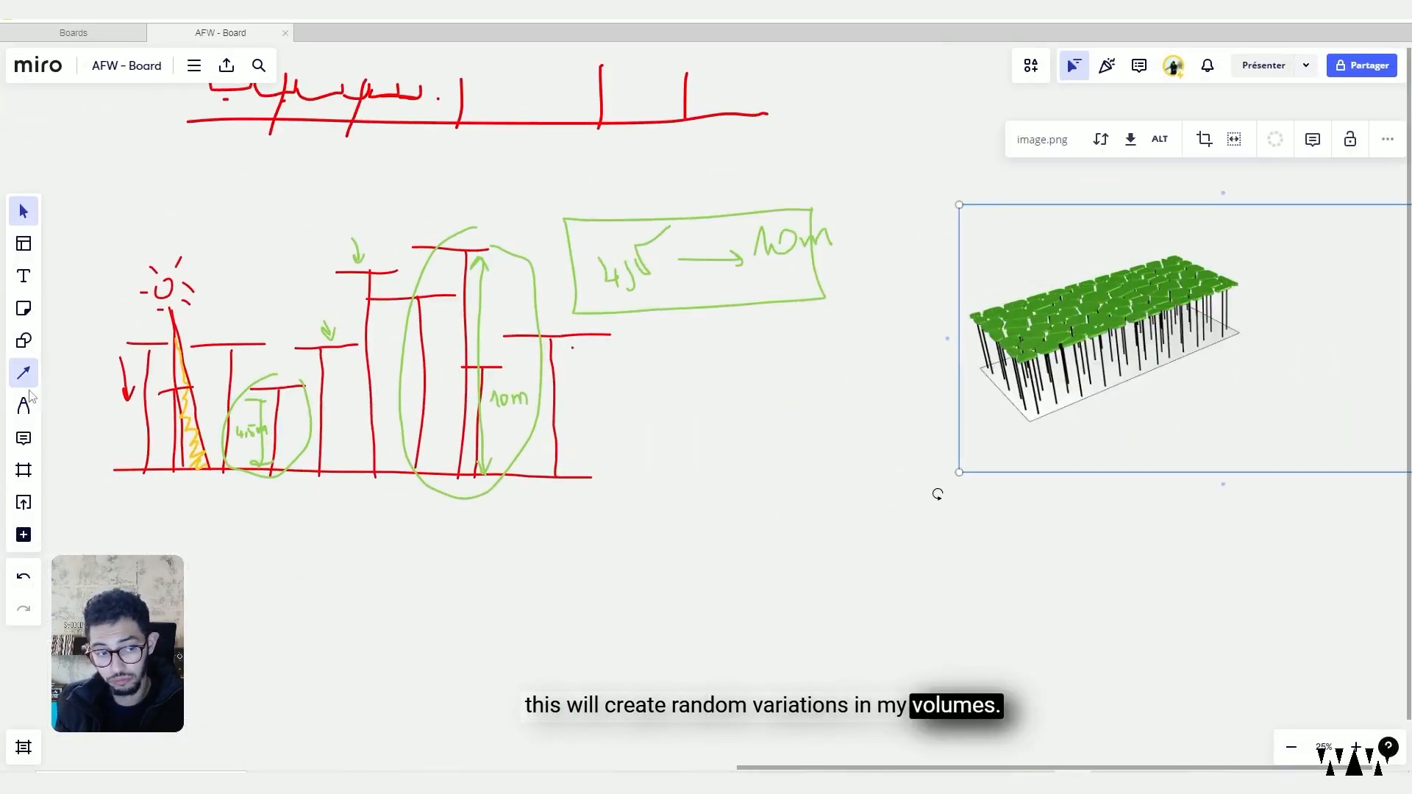
# Step: Sketch red columns with canopies at varying heights over the pasted pavilion image
pyautogui.click(24, 405)
pyautogui.scroll(2, 1133, 303)
pyautogui.moveTo(1105, 426)
pyautogui.mouseDown()
pyautogui.moveTo(1107, 312)
pyautogui.moveTo(1215, 263)
pyautogui.mouseUp()
pyautogui.moveTo(1128, 335); pyautogui.dragTo(1150, 401)
pyautogui.moveTo(1107, 340); pyautogui.dragTo(1161, 329)
pyautogui.moveTo(1026, 353); pyautogui.dragTo(1113, 307)
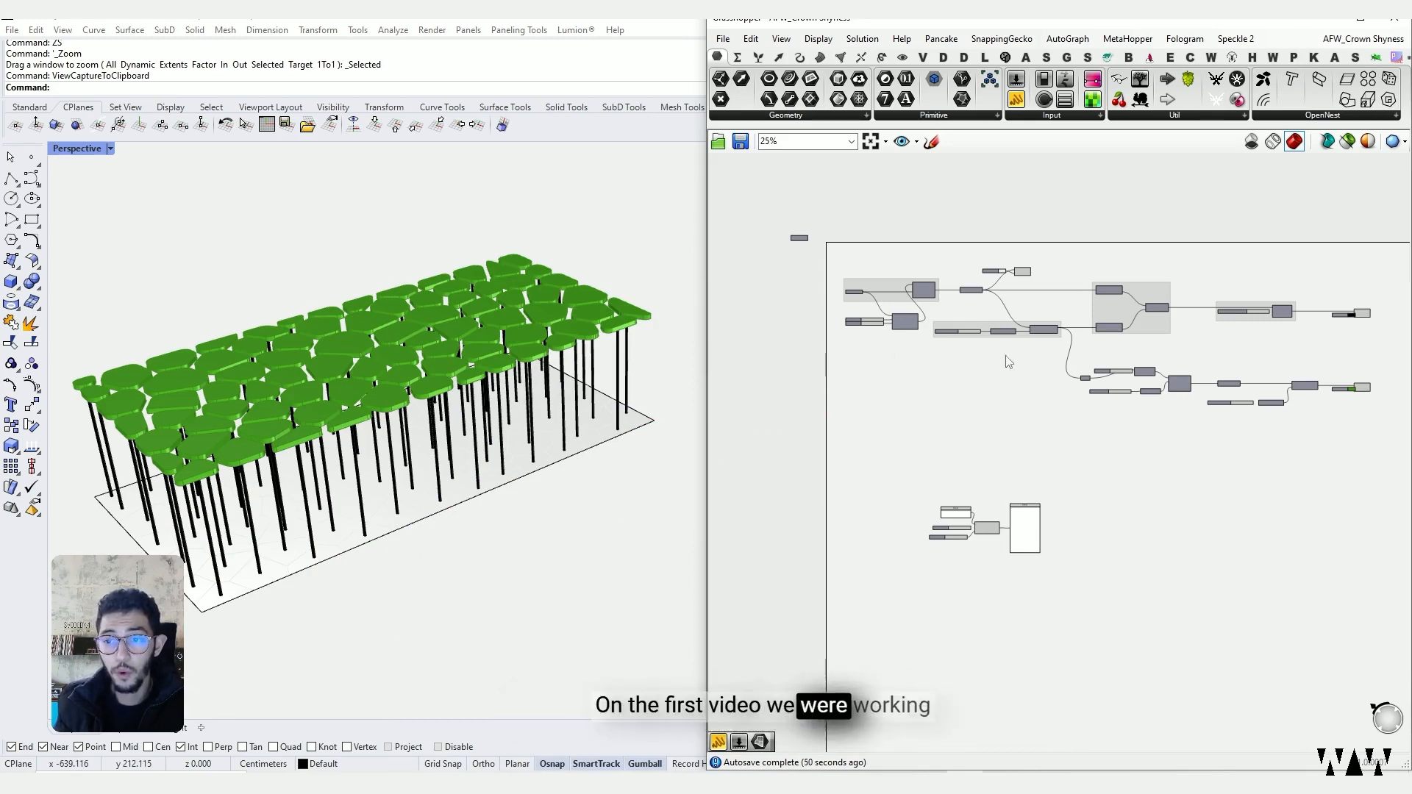
# Step: Switch back to Grasshopper and review the Voronoi setup and the Height of the structure slider in the first definition
pyautogui.scroll(8, 875, 309)
pyautogui.scroll(-5, 1059, 409)
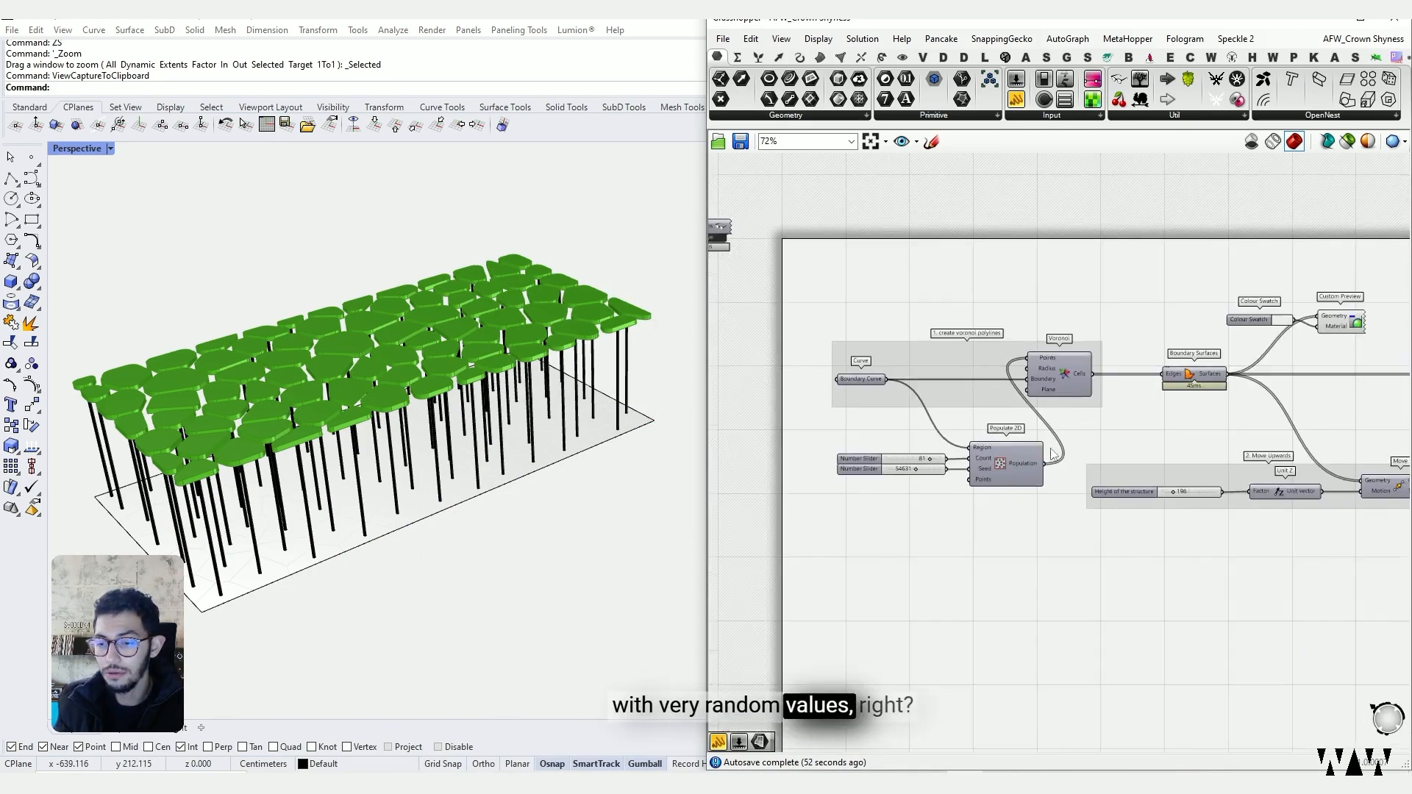
pyautogui.scroll(6, 1041, 517)
pyautogui.scroll(-2, 964, 503)
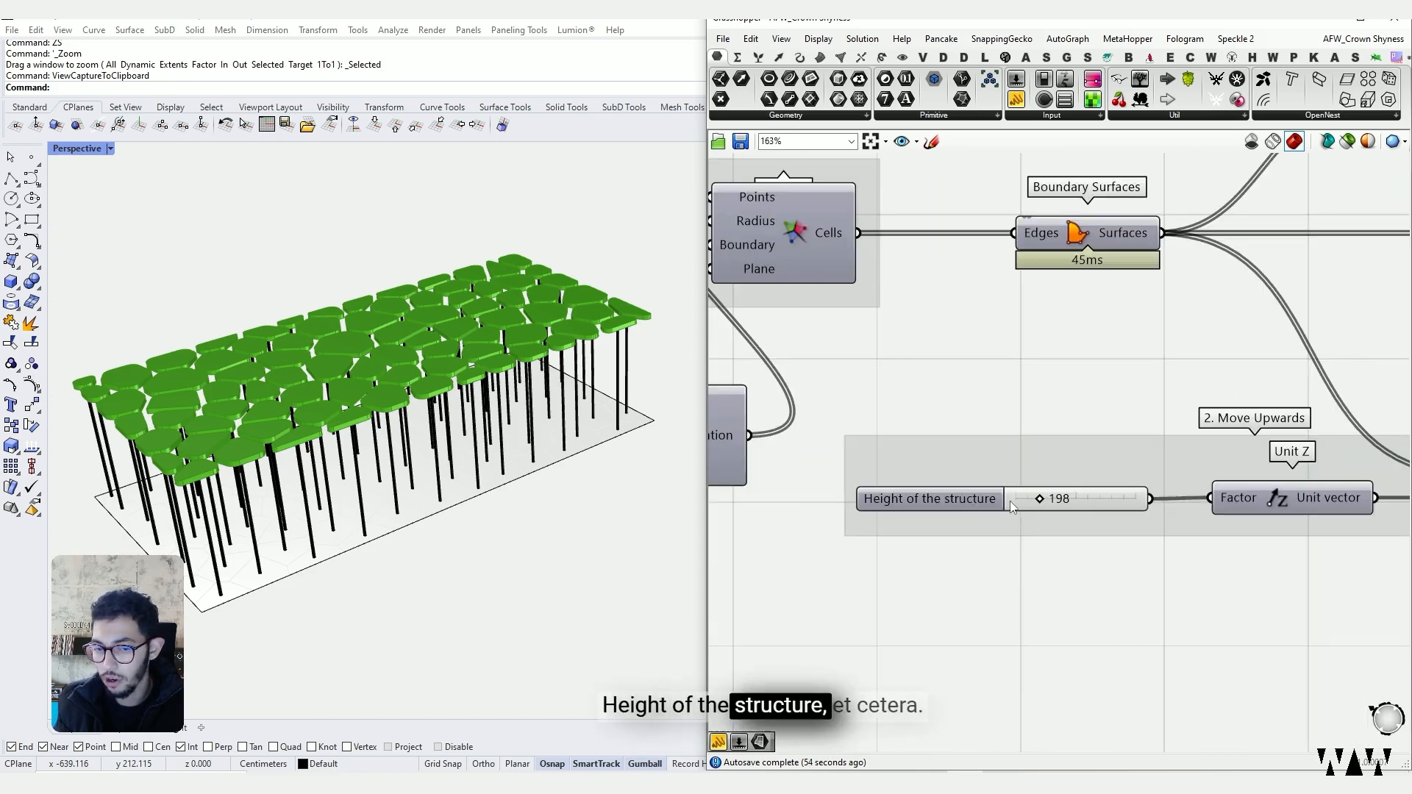
pyautogui.scroll(-2, 1198, 462)
# Step: Reposition the Curve component and the Fillet radius slider to tidy the wires between Move and Fillet
pyautogui.moveTo(1160, 468); pyautogui.dragTo(880, 382, button='right')
pyautogui.scroll(-3, 1185, 416)
pyautogui.moveTo(1185, 416); pyautogui.dragTo(943, 395, button='right')
pyautogui.scroll(2, 1060, 467)
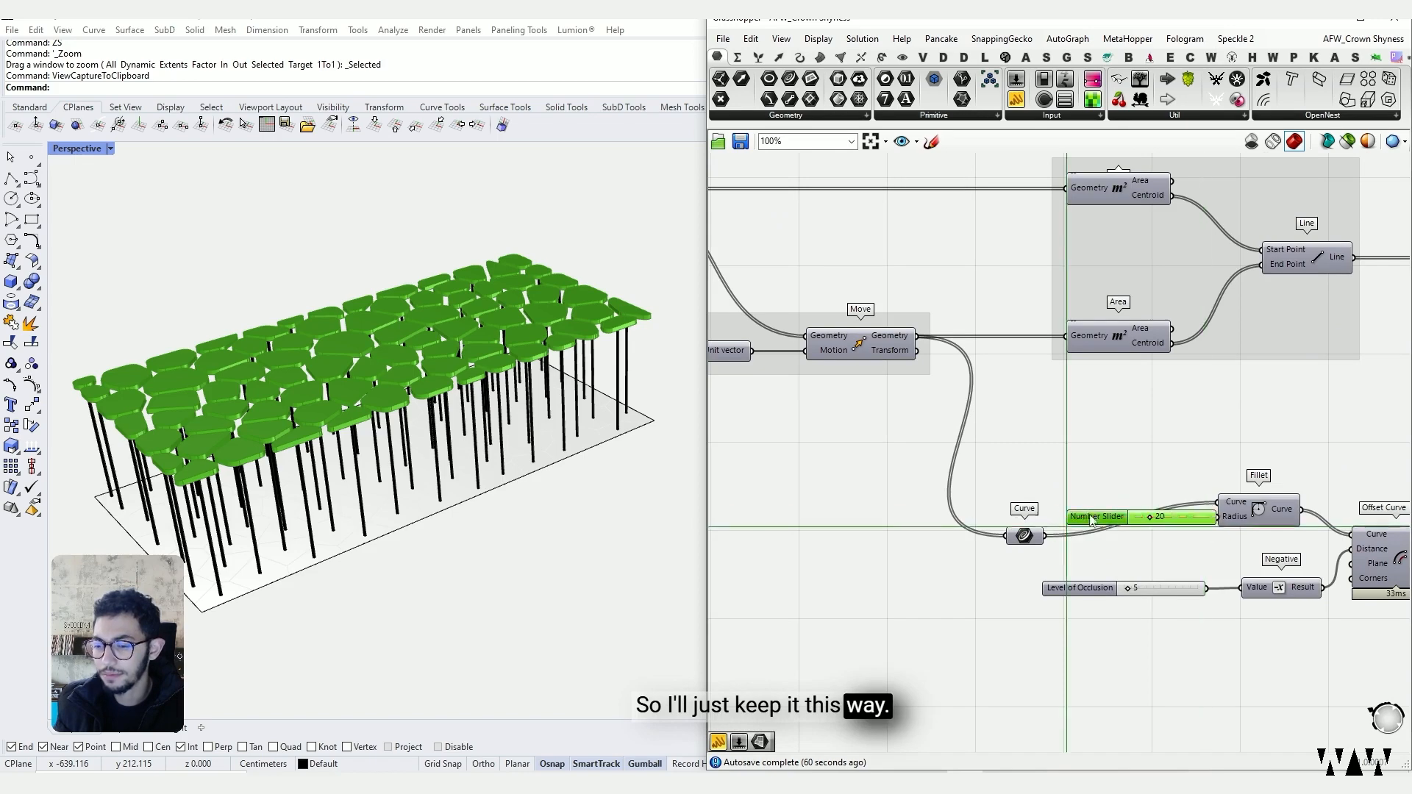
pyautogui.moveTo(1092, 519); pyautogui.dragTo(968, 497)
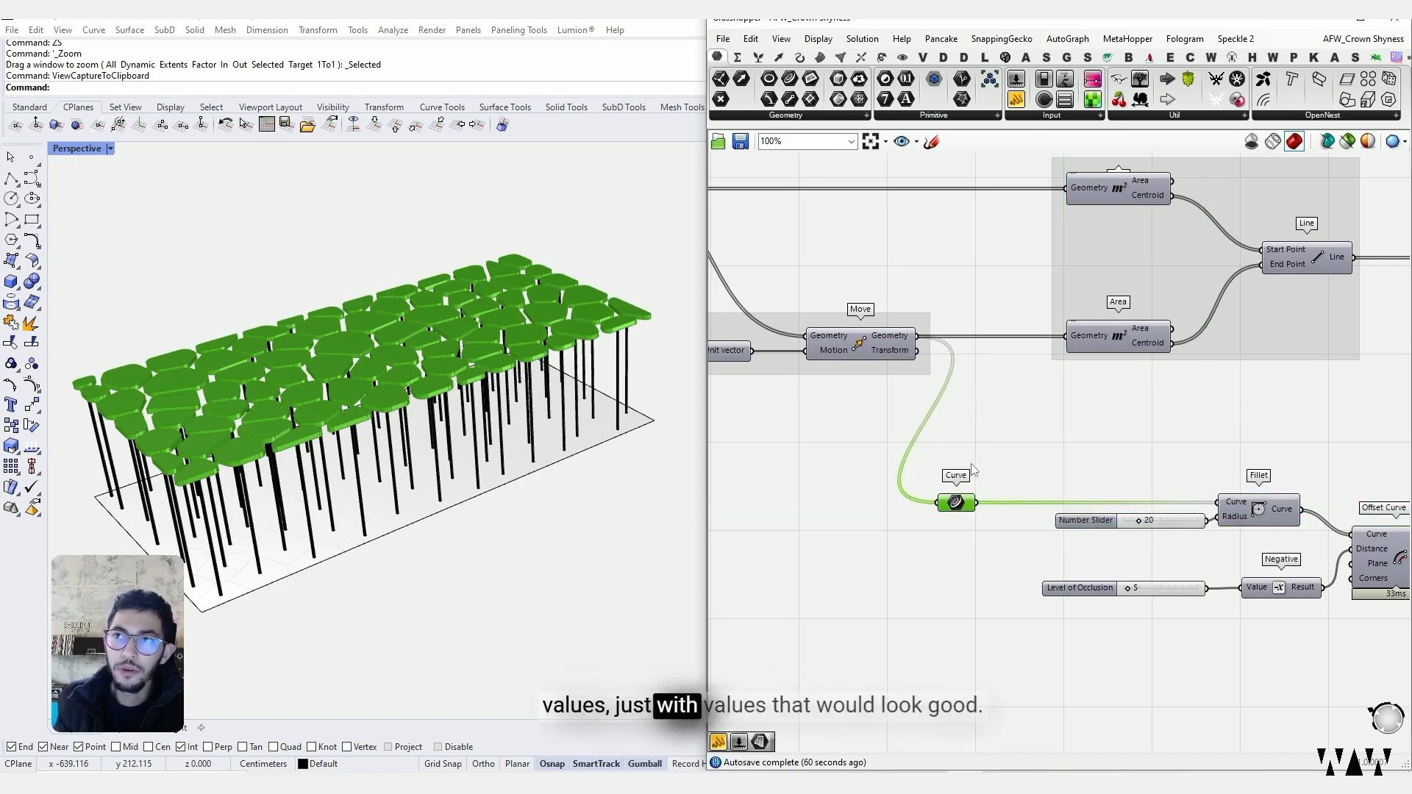
# Step: Examine the pavilion model from several angles and review the Random setup beneath the main definition
pyautogui.moveTo(486, 412); pyautogui.dragTo(507, 419, button='right')
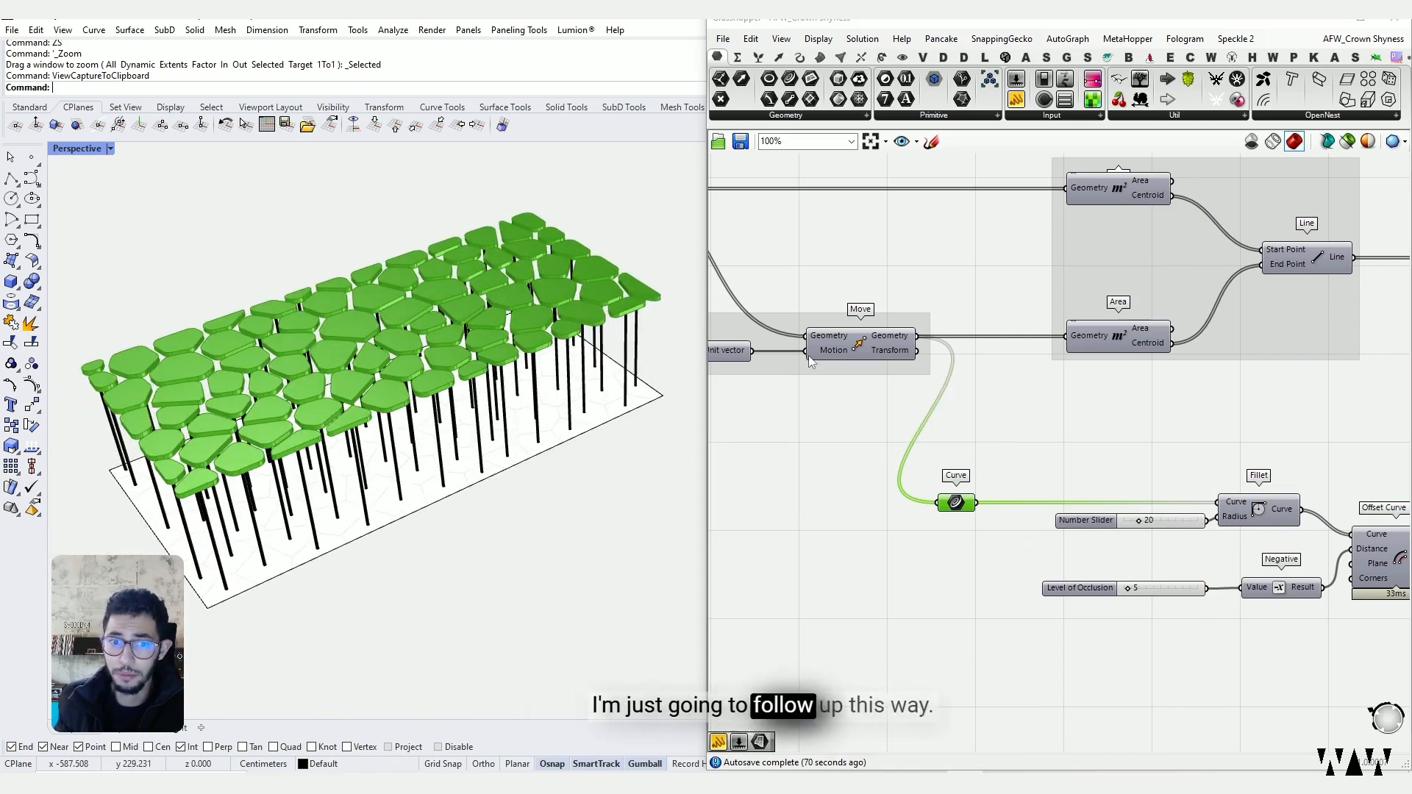
pyautogui.scroll(-4, 739, 369)
pyautogui.moveTo(441, 412); pyautogui.dragTo(380, 428, button='right')
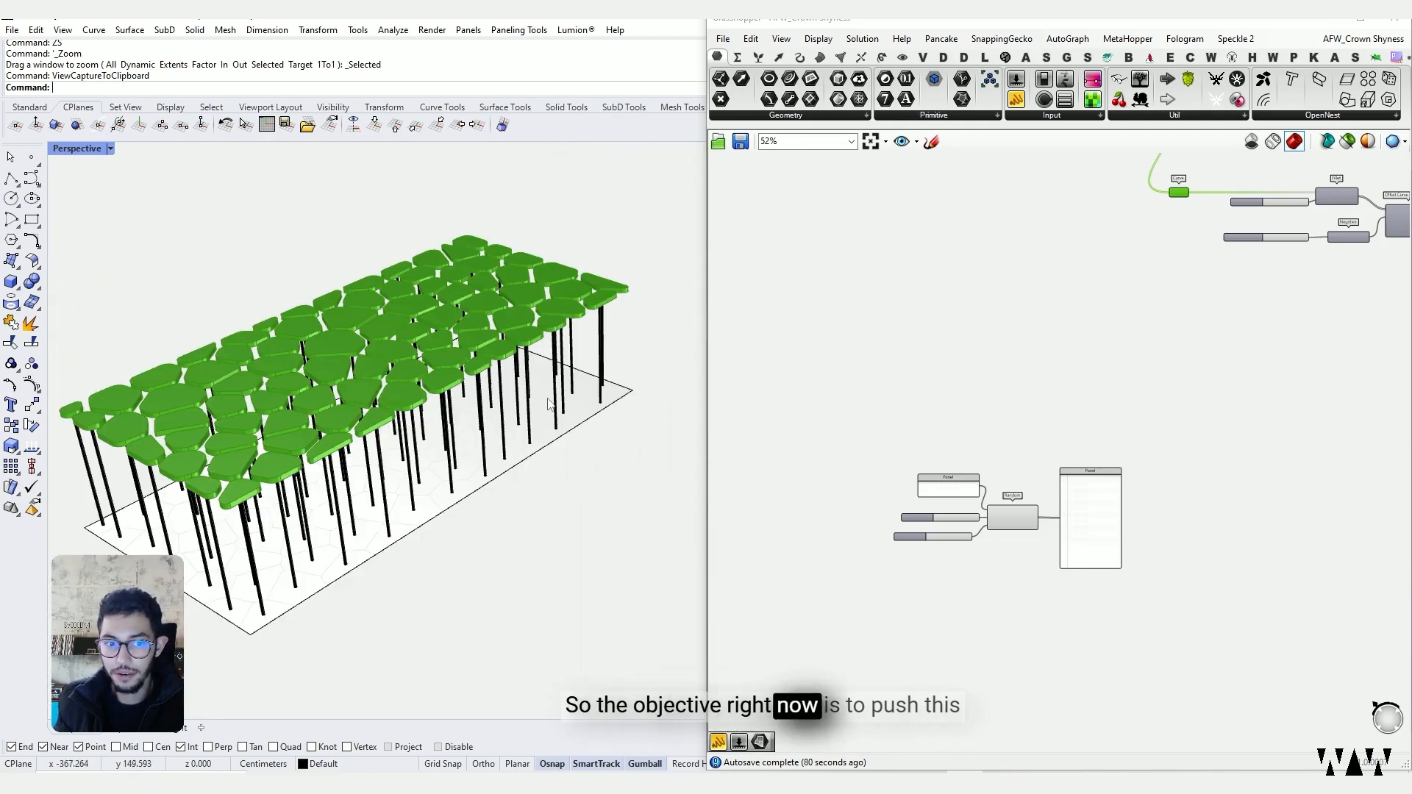
pyautogui.scroll(6, 1054, 480)
pyautogui.moveTo(1019, 436); pyautogui.dragTo(743, 680)
pyautogui.moveTo(811, 673); pyautogui.dragTo(919, 521, button='right')
pyautogui.scroll(-3, 923, 520)
# Step: On the Miro board, annotate the sketch in yellow: circle 10m with an arrow to a boxed Z, and outline the last column's canopy
pyautogui.scroll(-4, 925, 526)
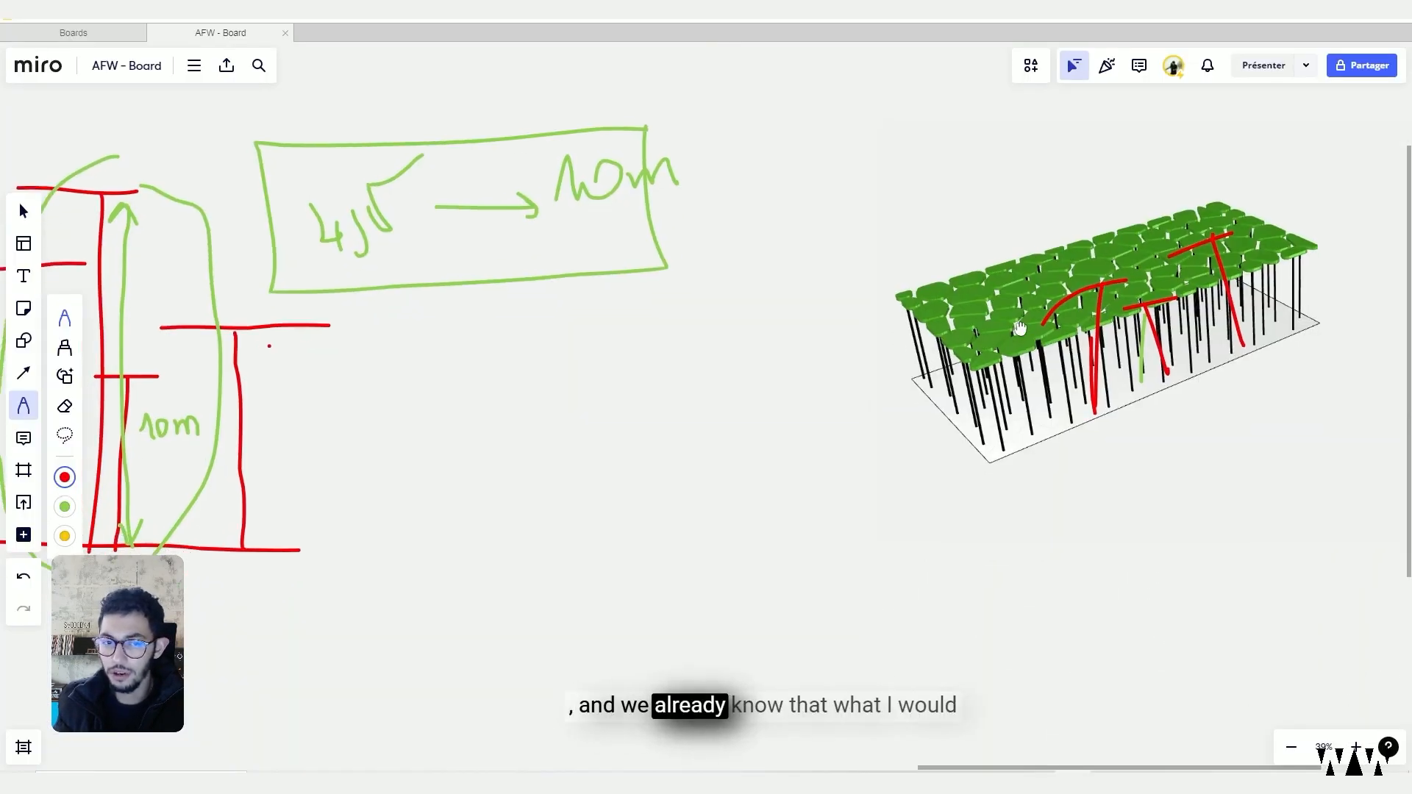
pyautogui.scroll(-3, 823, 363)
pyautogui.hscroll(-3, 823, 363)
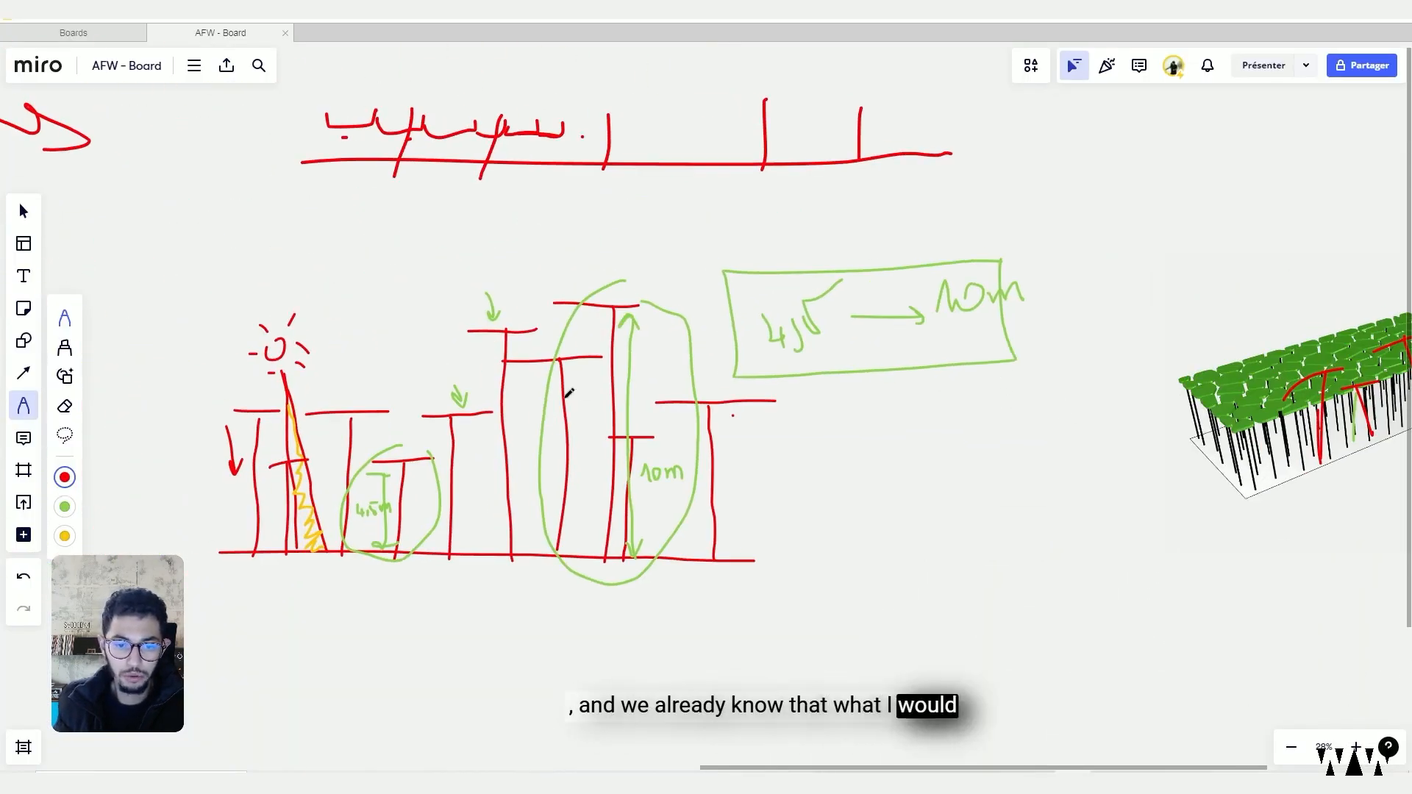
pyautogui.scroll(3, 607, 378)
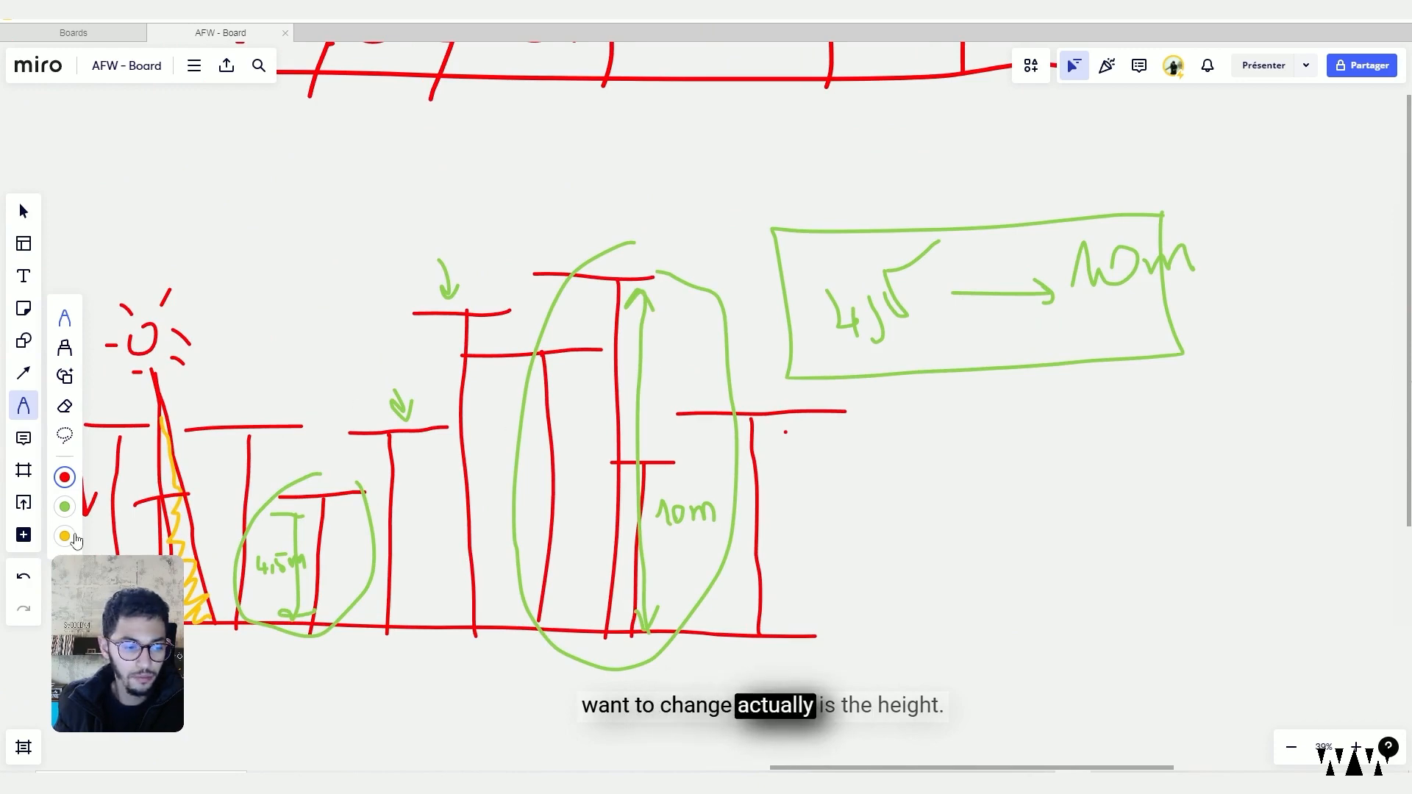
pyautogui.moveTo(703, 474)
pyautogui.mouseDown()
pyautogui.moveTo(730, 516)
pyautogui.moveTo(947, 503)
pyautogui.moveTo(1062, 522)
pyautogui.mouseUp()
pyautogui.scroll(3, 680, 522)
pyautogui.moveTo(1083, 468); pyautogui.dragTo(1103, 549)
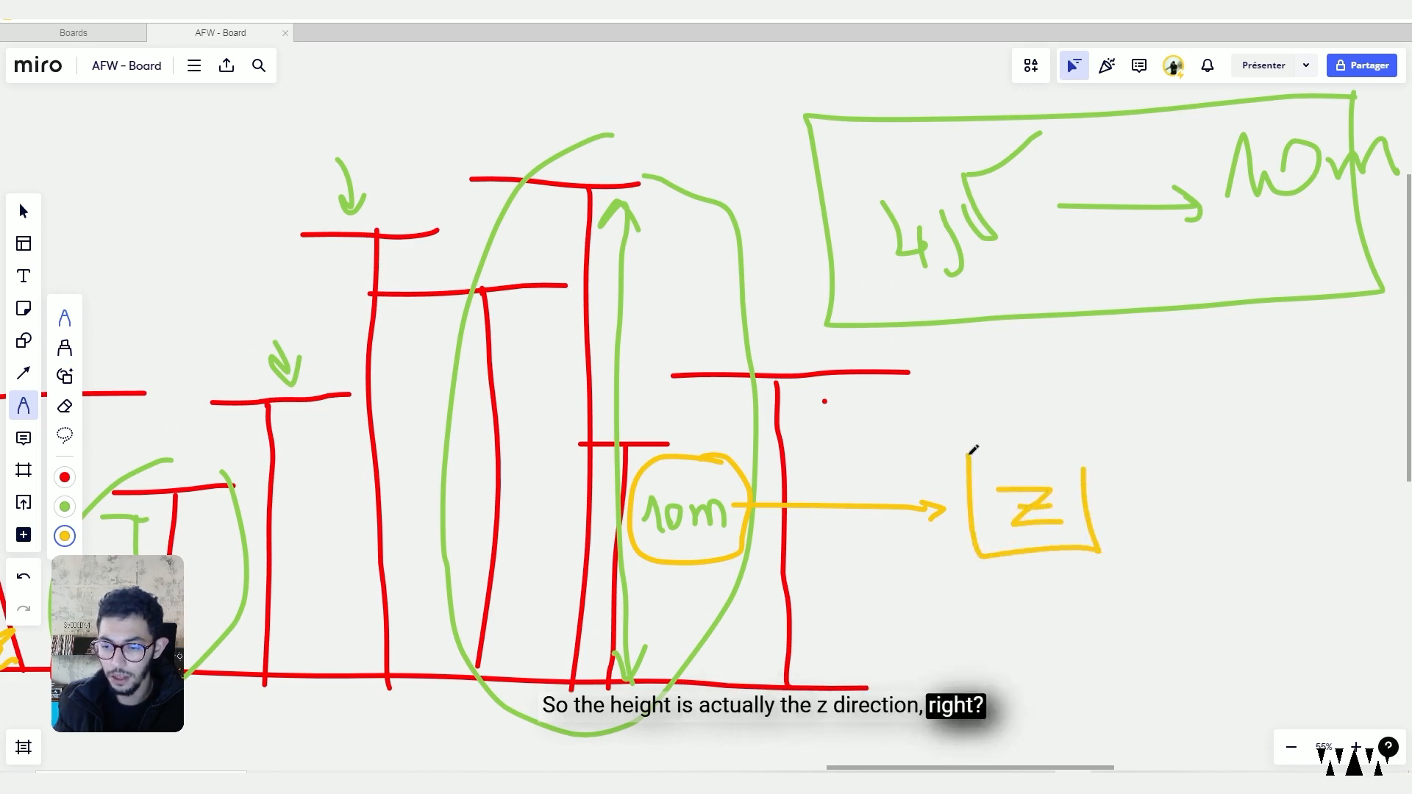
pyautogui.moveTo(970, 454); pyautogui.dragTo(1089, 459)
pyautogui.moveTo(1128, 467); pyautogui.dragTo(832, 463, button='right')
pyautogui.scroll(-4, 801, 478)
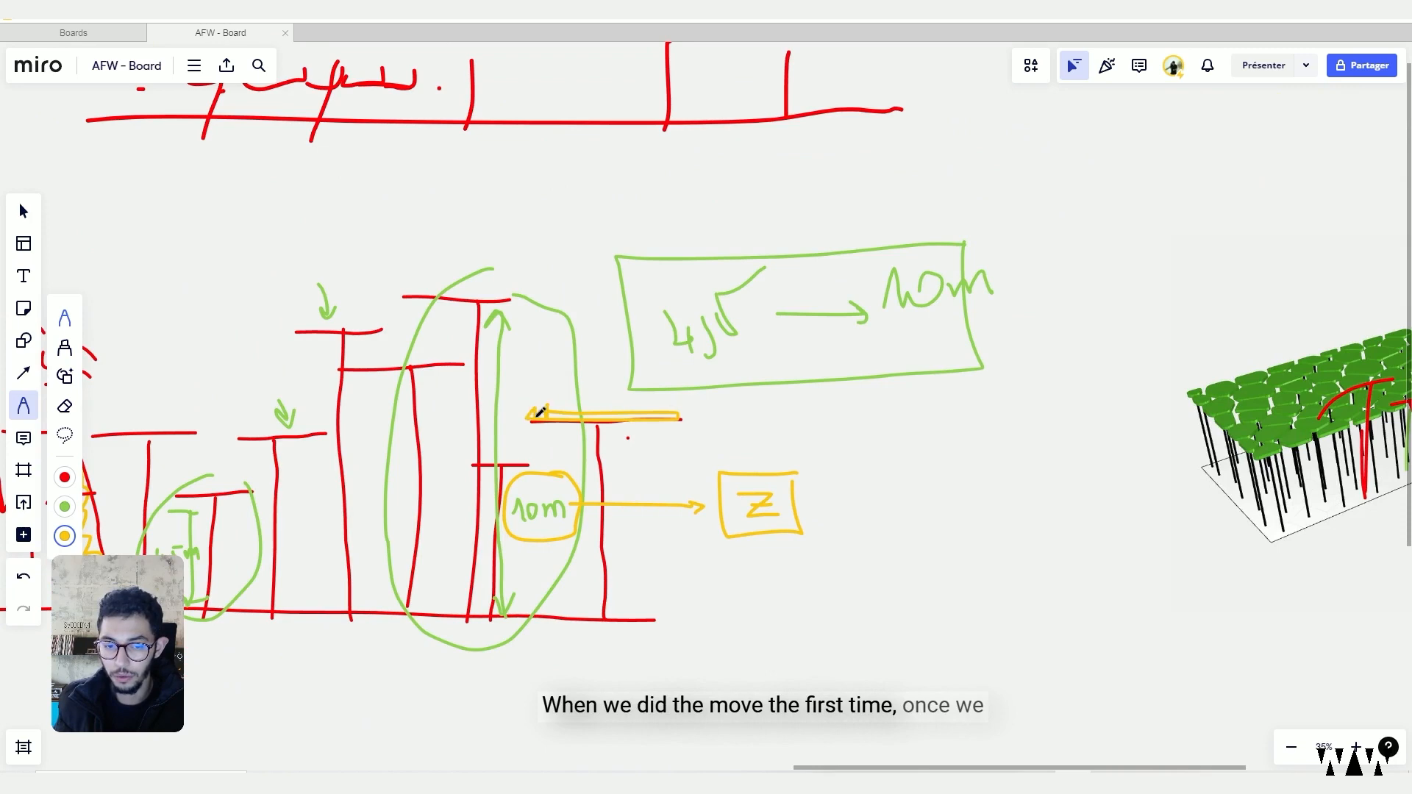
# Step: Switch back to Grasshopper and select all components on the canvas to view the whole definition's geometry
pyautogui.hotkey('alt', 'Tab')
pyautogui.click(977, 348)
pyautogui.hotkey('ctrl', 'a')
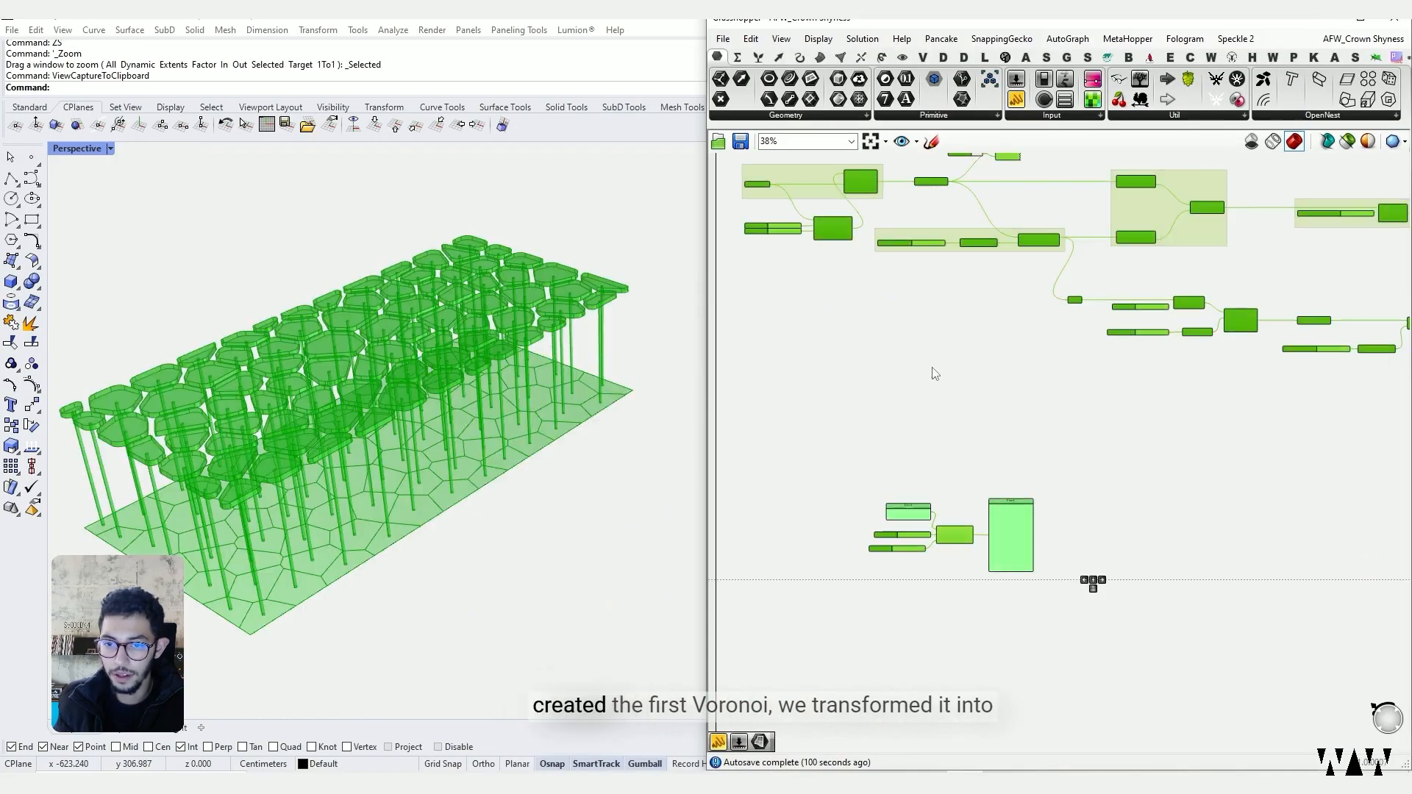
# Step: Hide the previews of all selected components, isolate the Voronoi cells' preview, and hide it again
pyautogui.middleClick(933, 369)
pyautogui.click(970, 394)
pyautogui.click(868, 303)
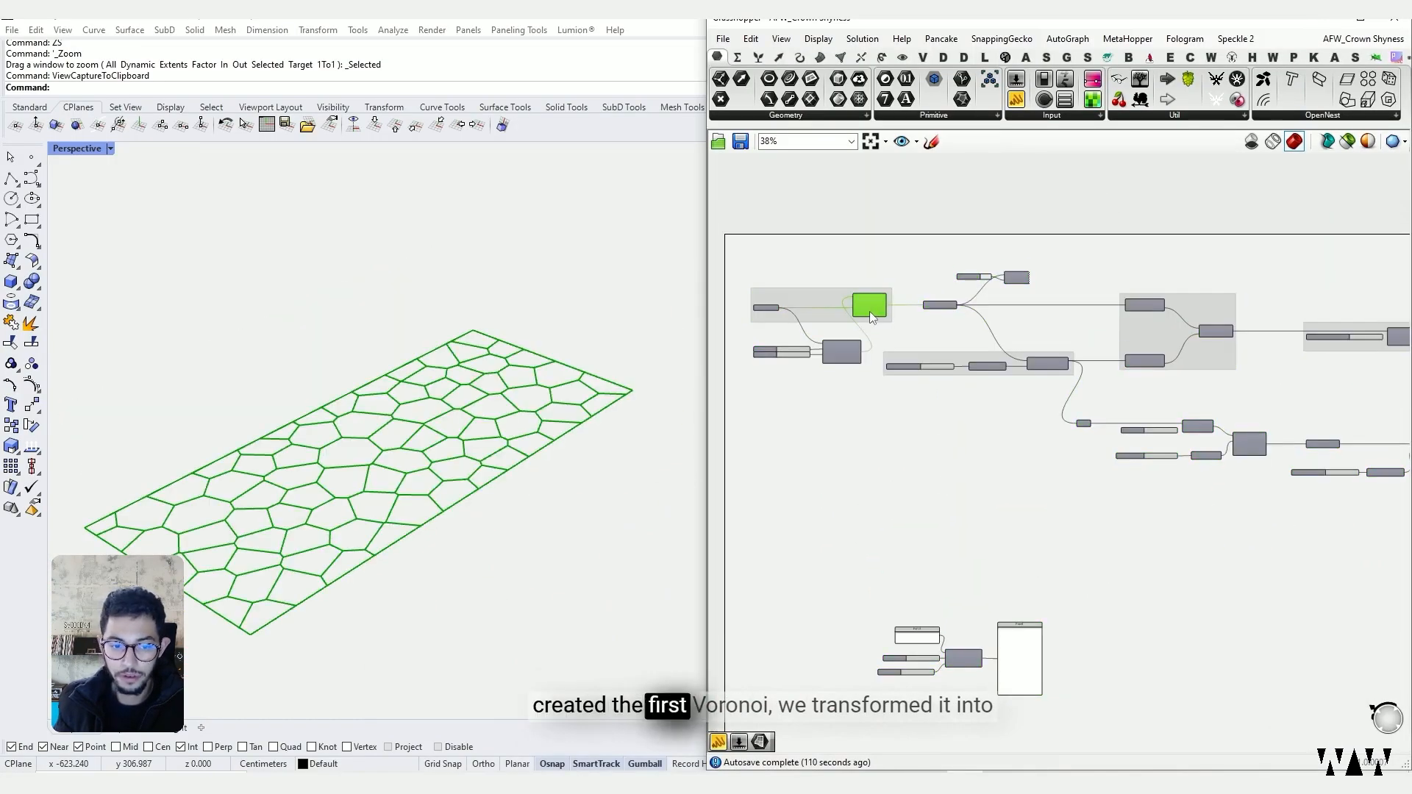
pyautogui.scroll(3, 860, 331)
pyautogui.hotkey('ctrl', 'q')
pyautogui.moveTo(993, 350); pyautogui.dragTo(825, 360, button='right')
pyautogui.scroll(2, 826, 361)
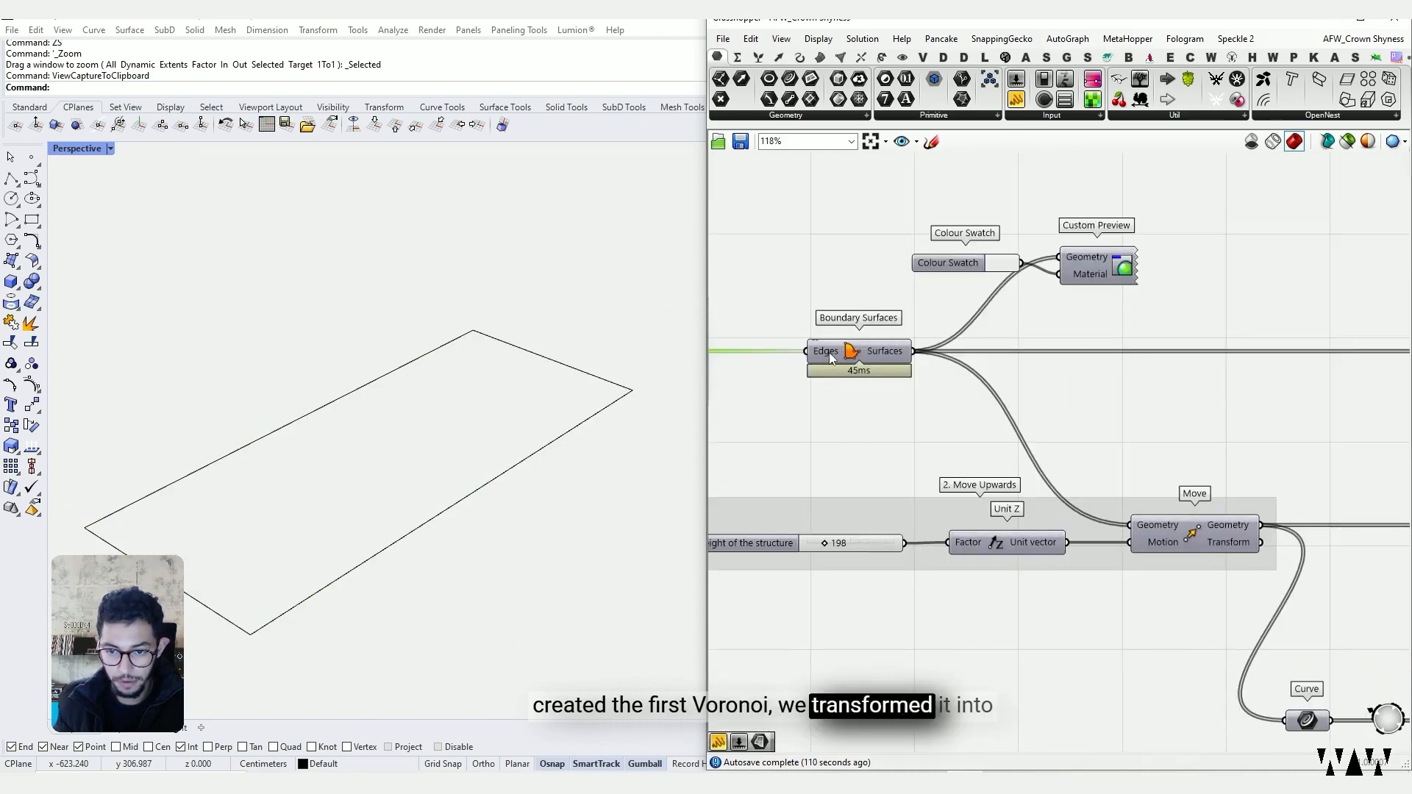
# Step: Turn on the Boundary Surfaces preview to inspect the flat cell surfaces, and hide it again
pyautogui.click(831, 357)
pyautogui.hotkey('ctrl', 'q')
pyautogui.click(909, 379)
pyautogui.click(868, 353)
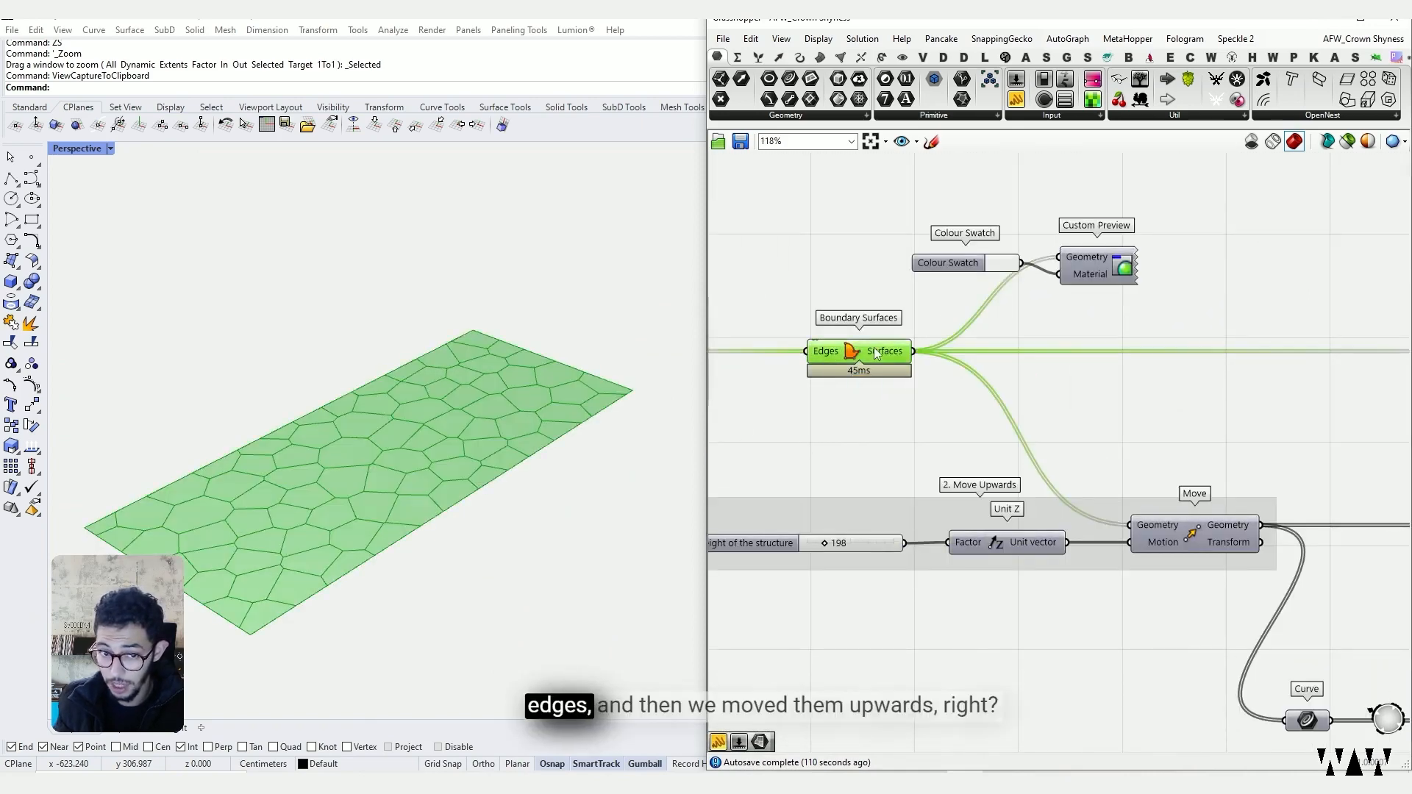
pyautogui.hotkey('ctrl', 'q')
pyautogui.scroll(-3, 869, 367)
pyautogui.scroll(2, 1052, 438)
# Step: Preview the Move component's raised surfaces and slightly reposition the Unit Z component and the Height of the structure slider
pyautogui.click(1000, 462)
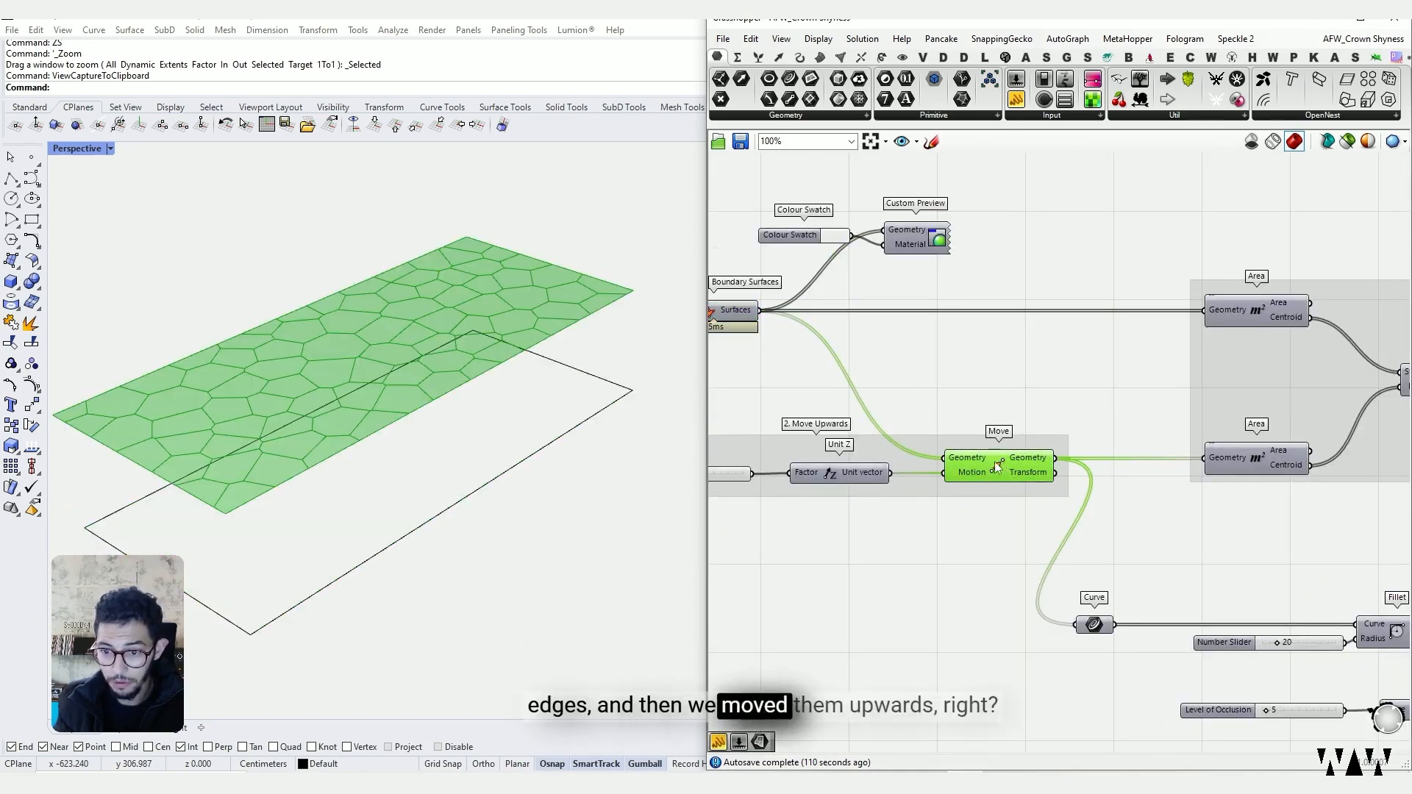
pyautogui.moveTo(996, 465); pyautogui.dragTo(1161, 439, button='right')
pyautogui.moveTo(1110, 463); pyautogui.dragTo(1136, 457)
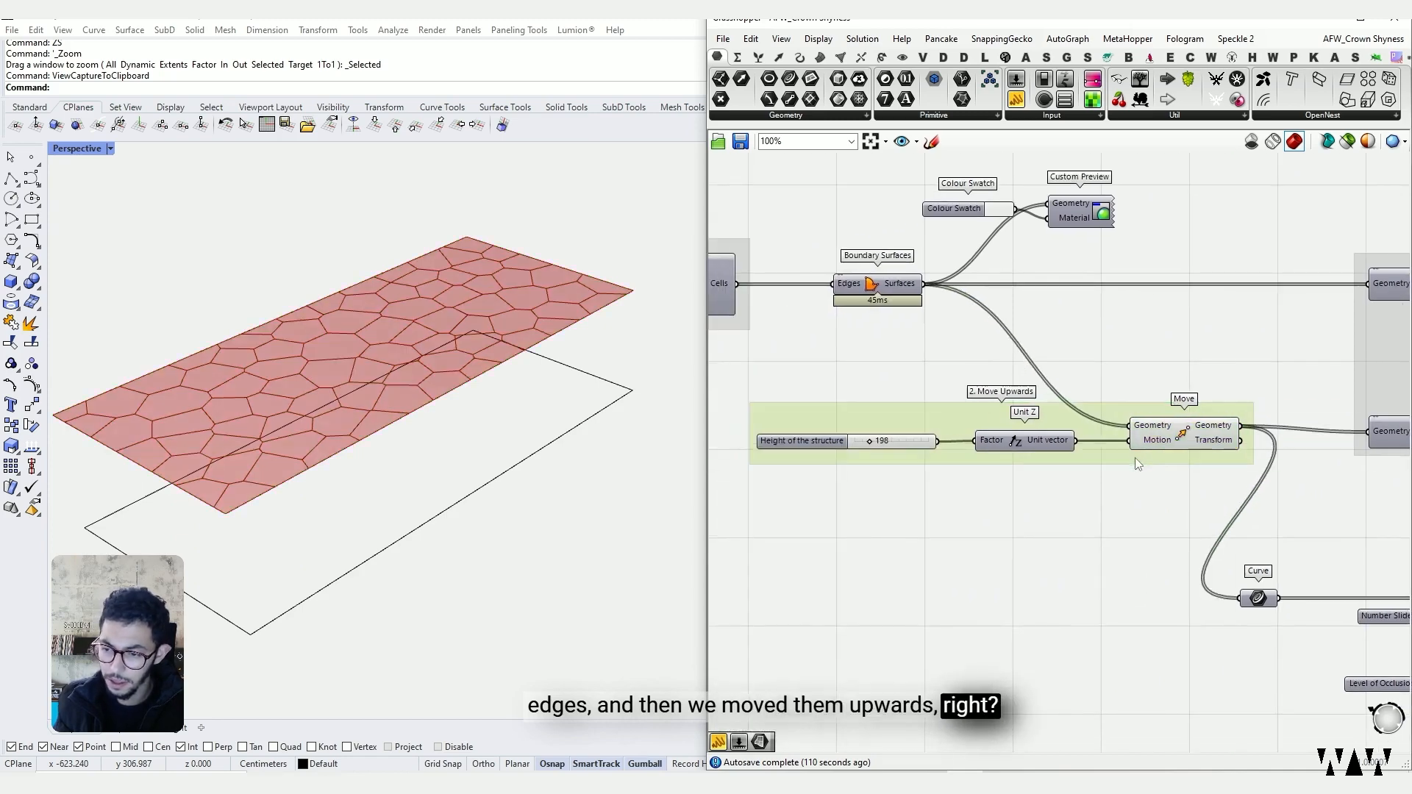
pyautogui.click(1137, 443)
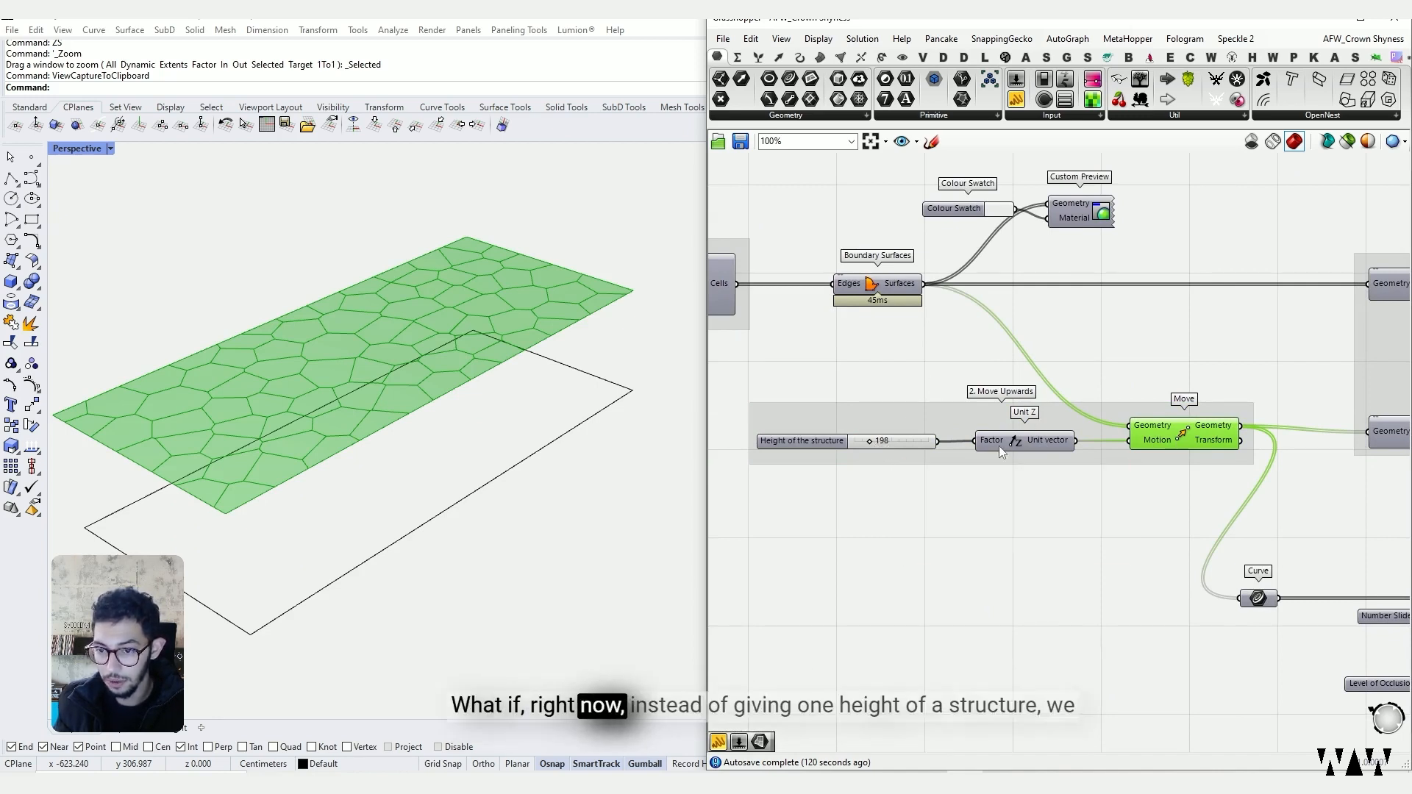
pyautogui.moveTo(999, 446); pyautogui.dragTo(1002, 446)
pyautogui.moveTo(809, 444); pyautogui.dragTo(818, 441)
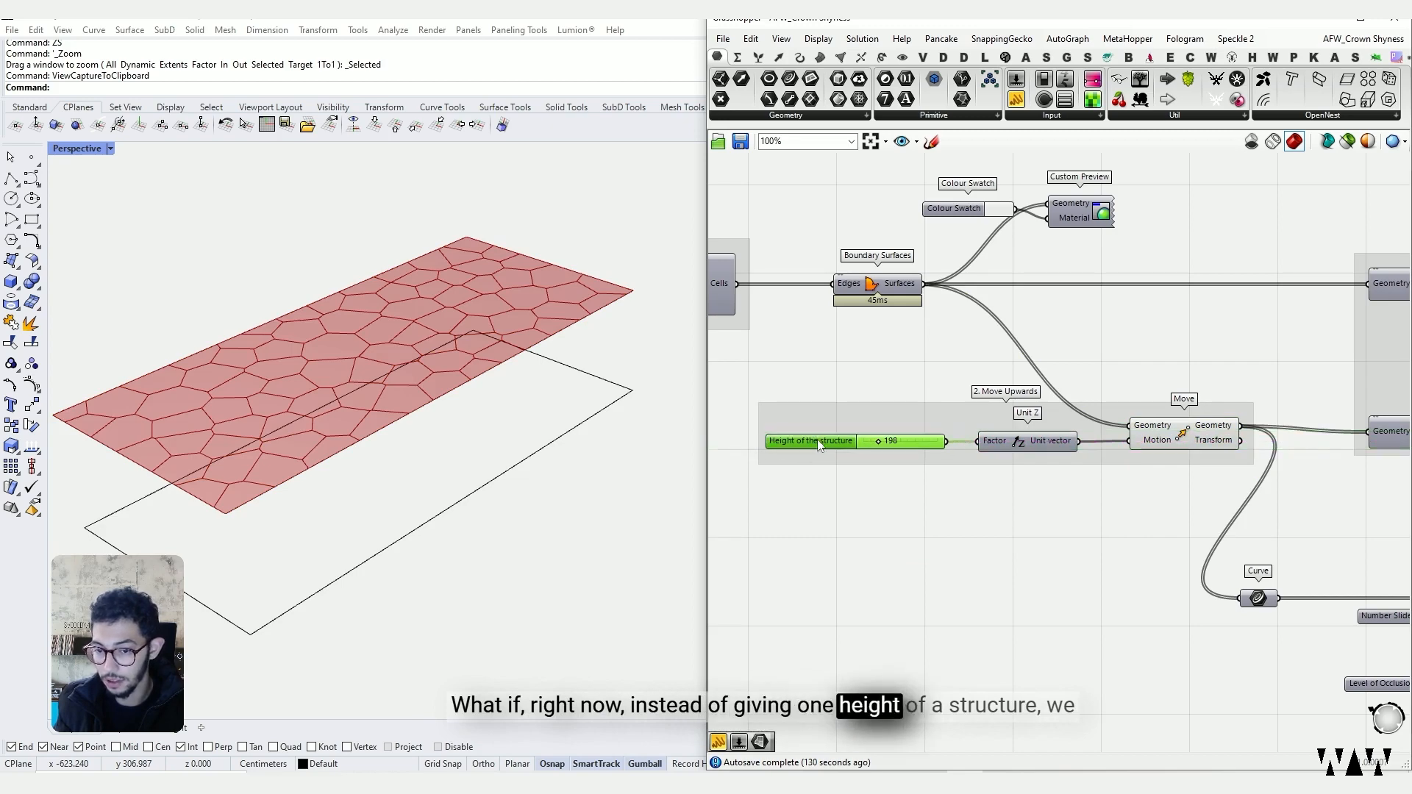
# Step: Move the whole Random setup with its sliders and panels up beneath the 2. Move Upwards group
pyautogui.scroll(-5, 818, 444)
pyautogui.moveTo(1144, 514); pyautogui.dragTo(896, 680)
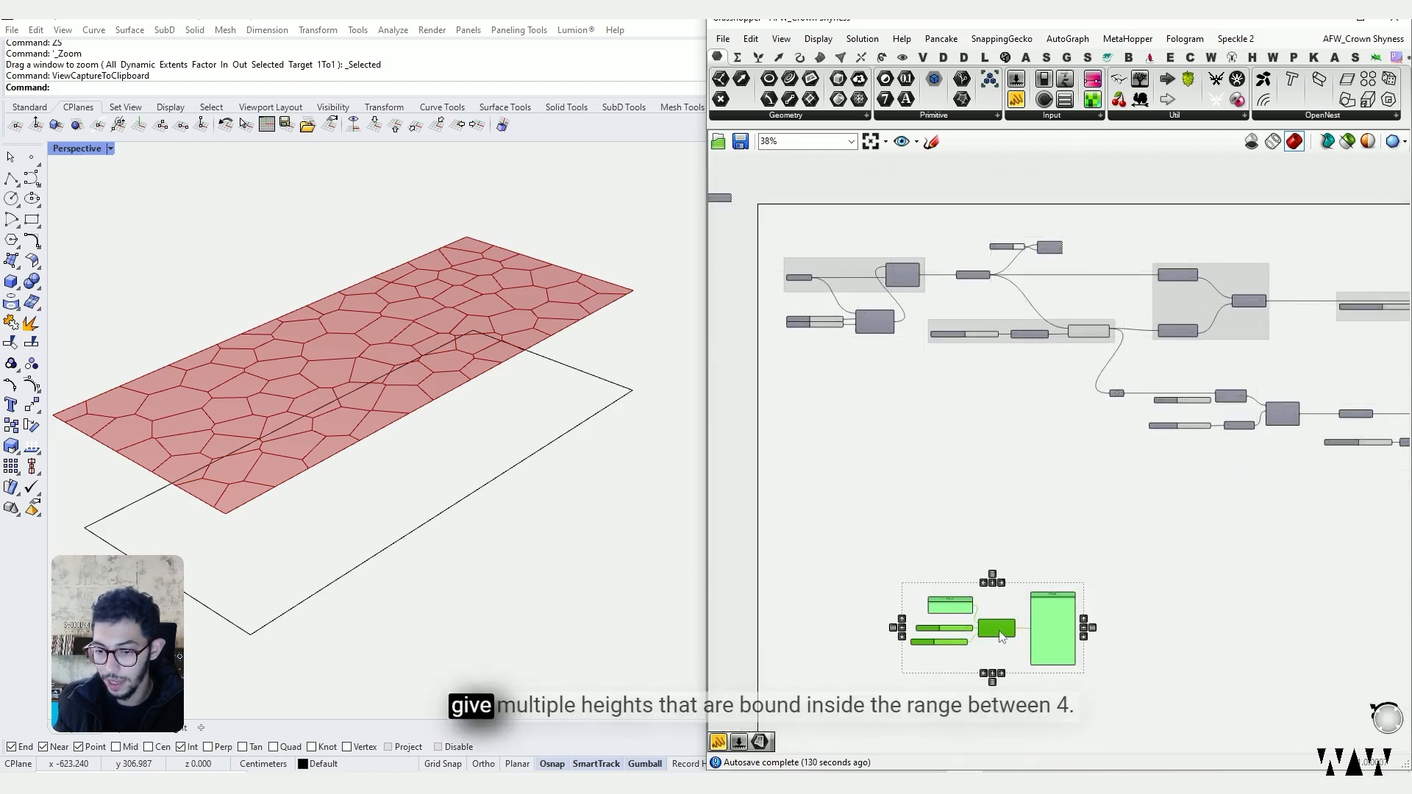
pyautogui.moveTo(1001, 637); pyautogui.dragTo(968, 403, button='right')
pyautogui.scroll(4, 969, 403)
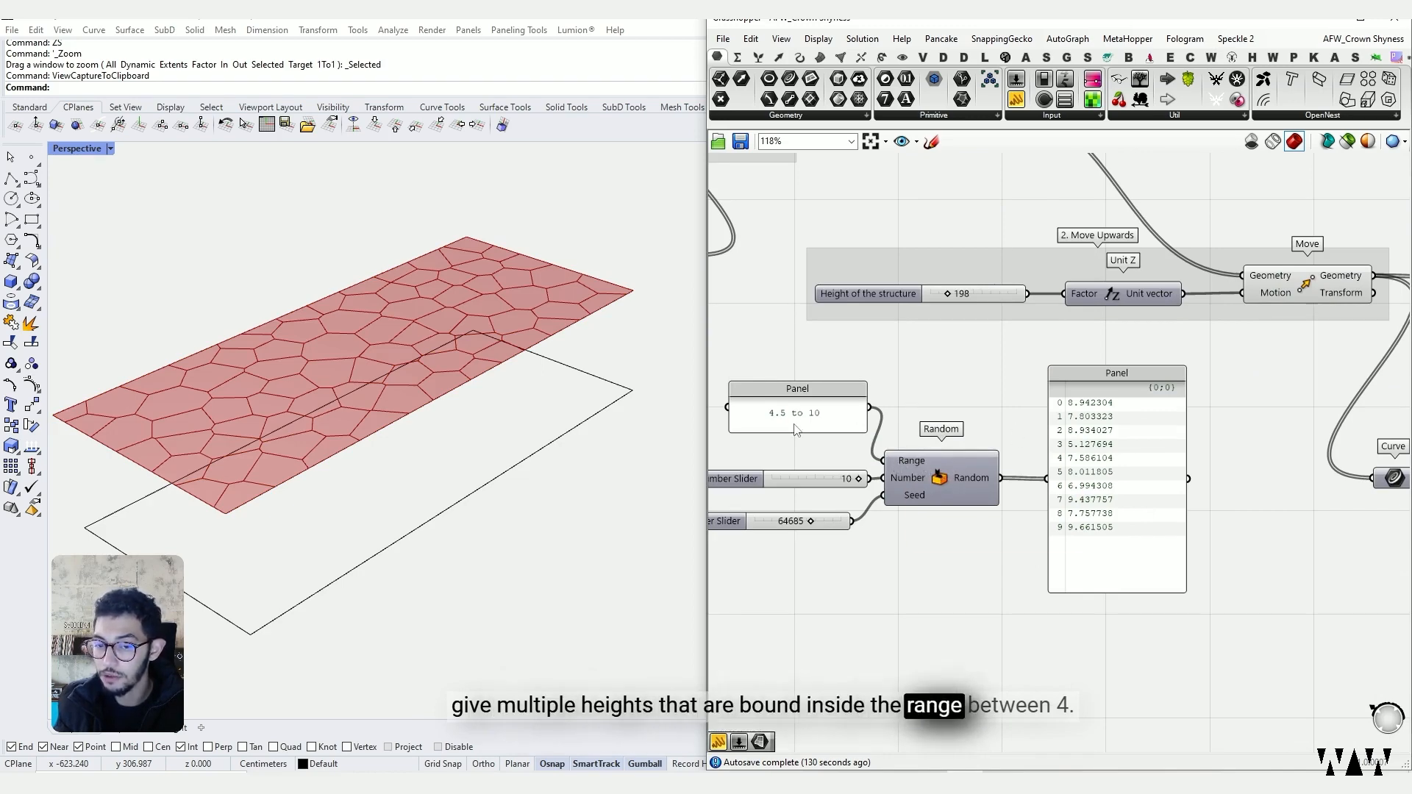
pyautogui.scroll(1, 795, 430)
pyautogui.scroll(2, 836, 410)
pyautogui.scroll(-2, 881, 418)
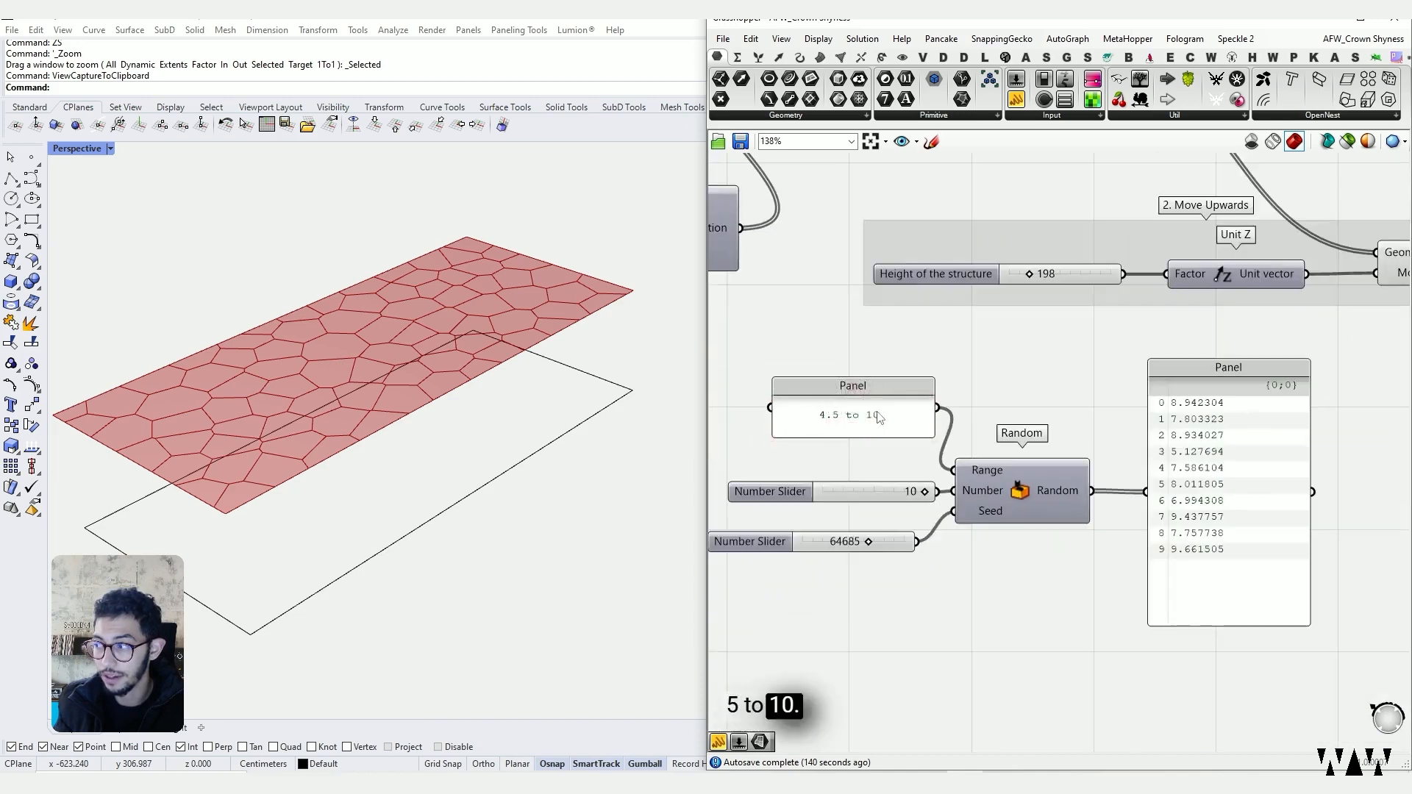
pyautogui.scroll(1, 882, 416)
pyautogui.scroll(-3, 890, 416)
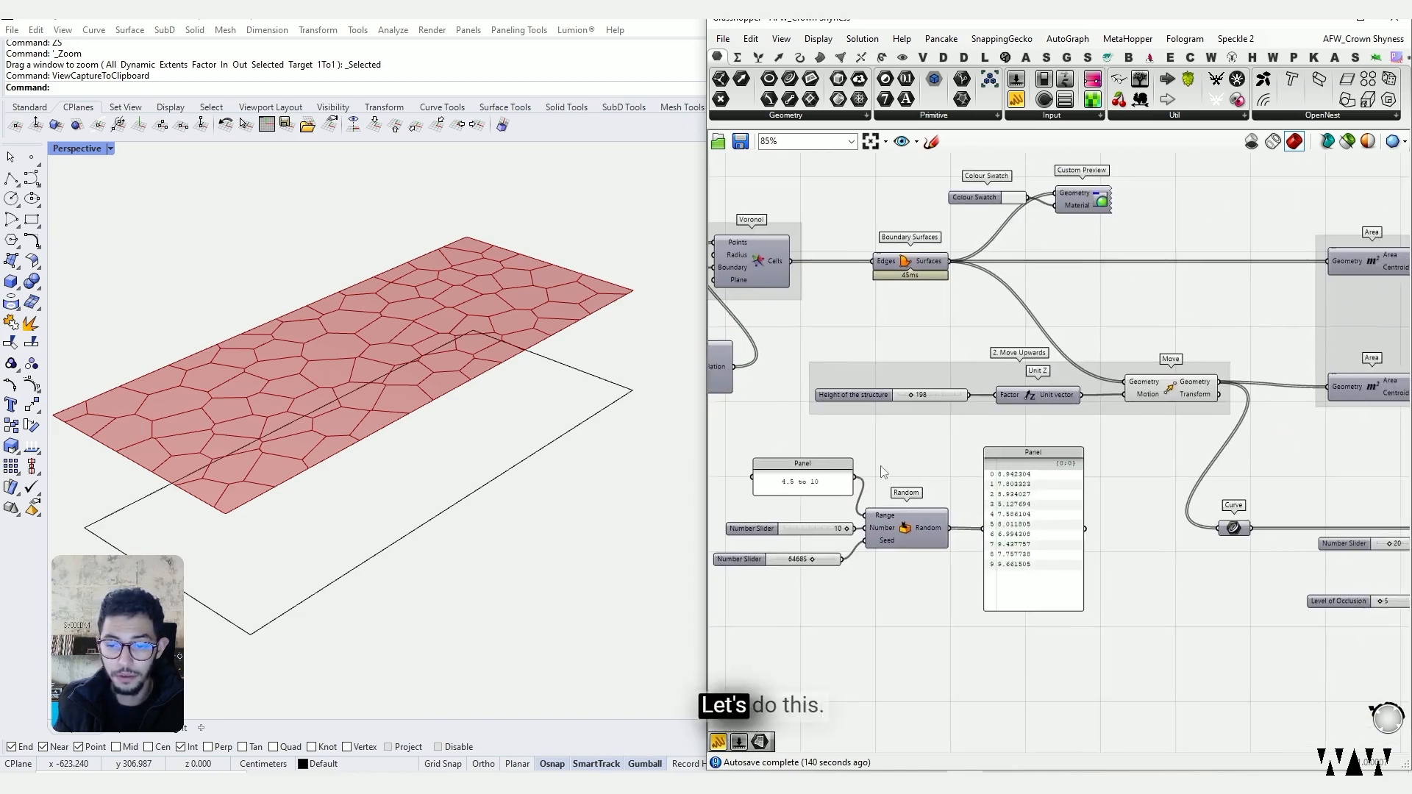
pyautogui.scroll(1, 883, 471)
pyautogui.moveTo(824, 436); pyautogui.dragTo(886, 462, button='right')
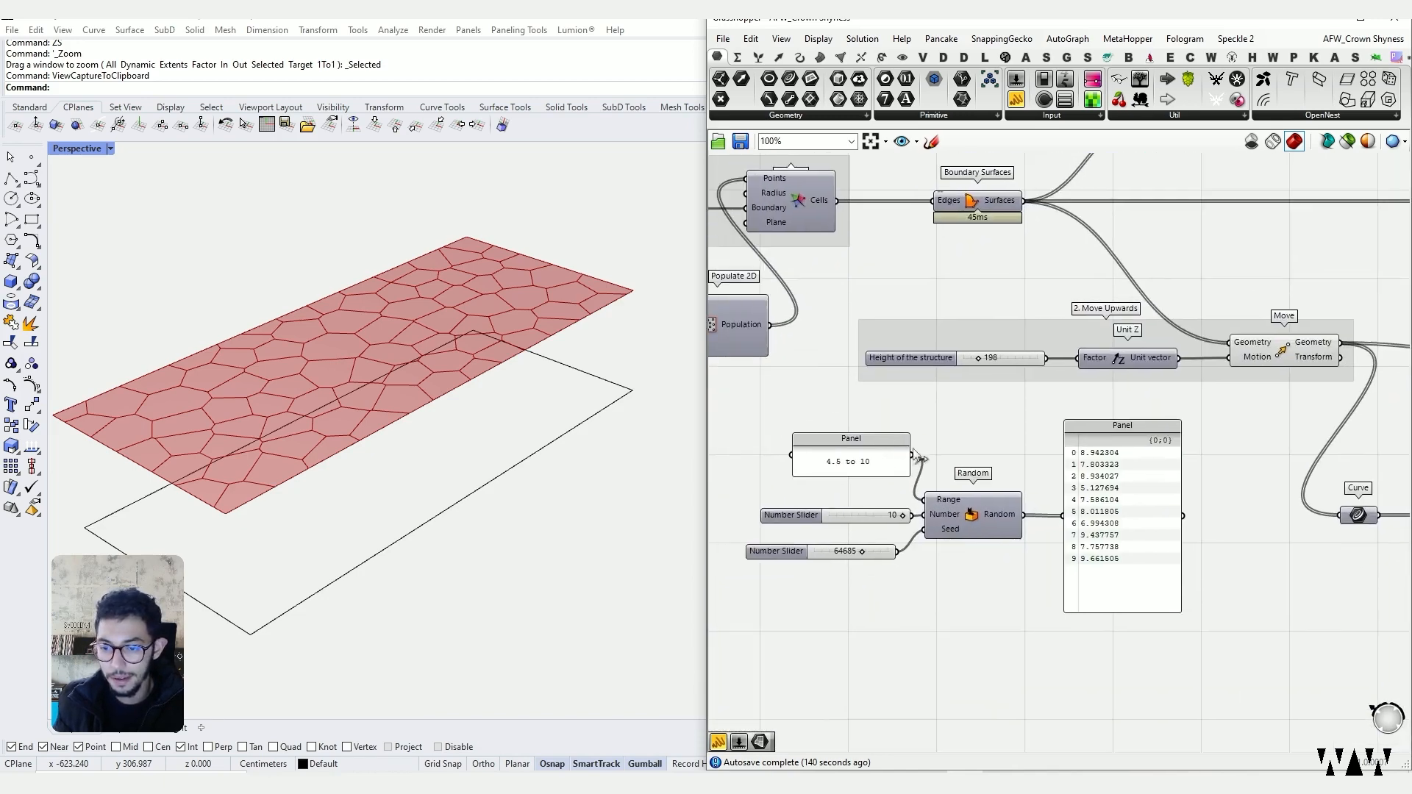
# Step: Change the panel feeding Random's Range input to 100 to 198
pyautogui.doubleClick(851, 459)
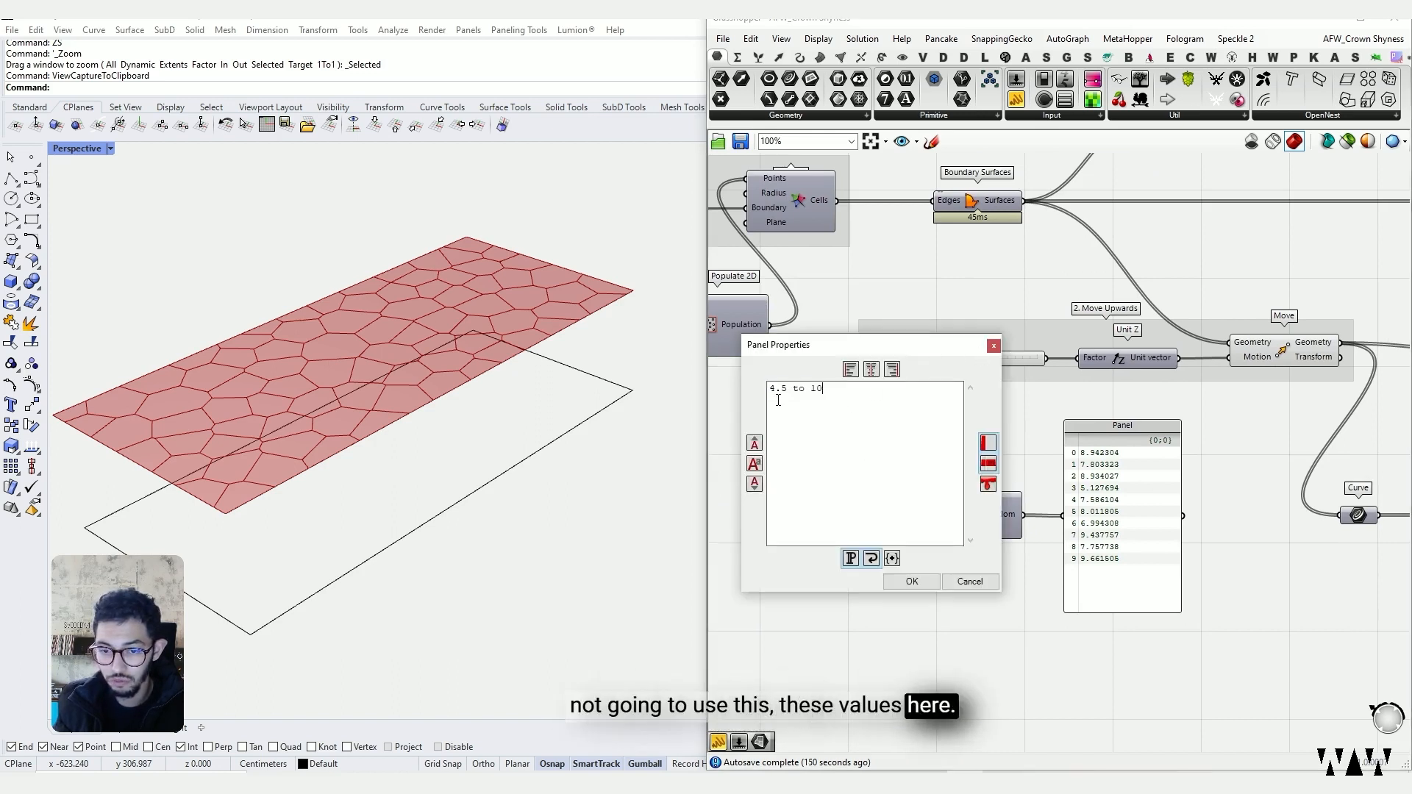
pyautogui.click(989, 347)
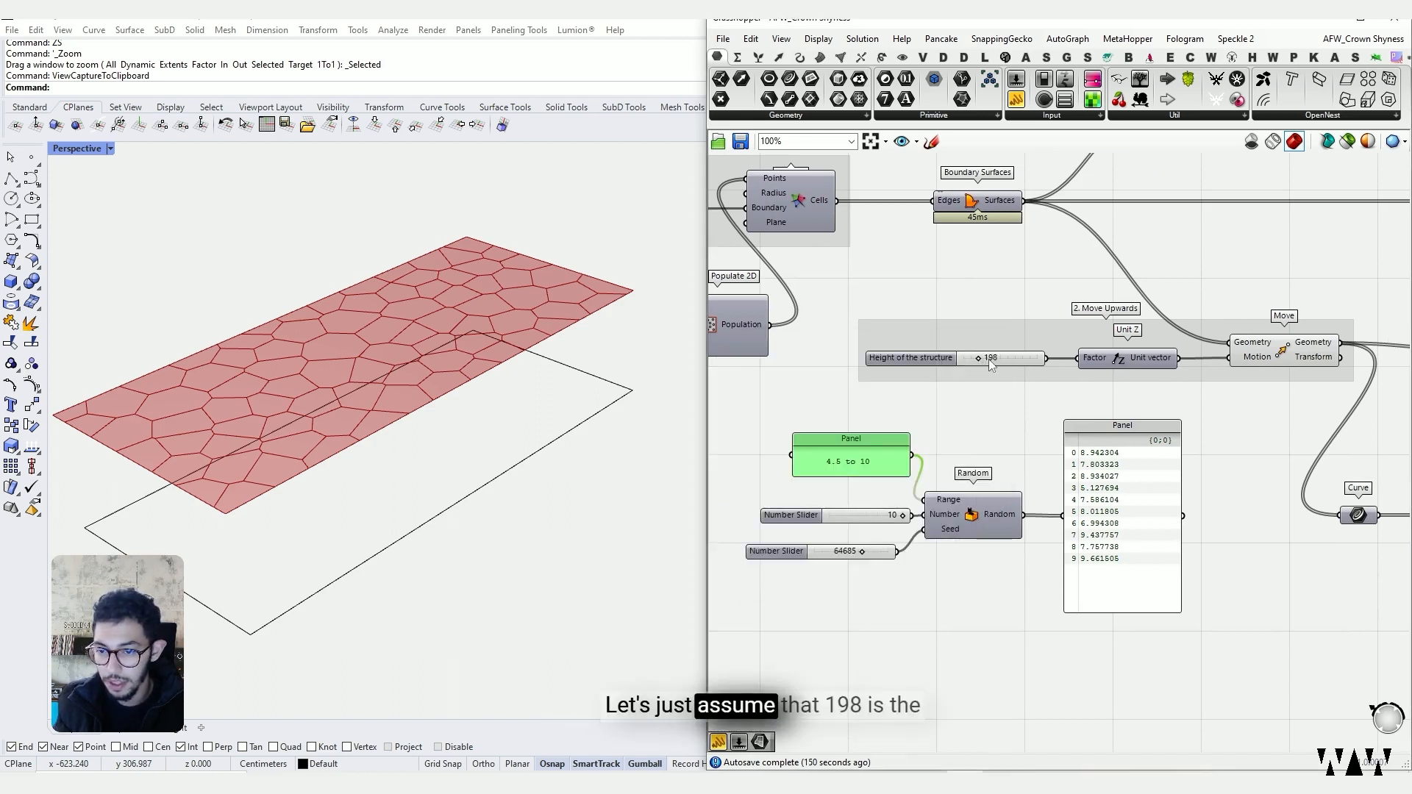
pyautogui.doubleClick(897, 465)
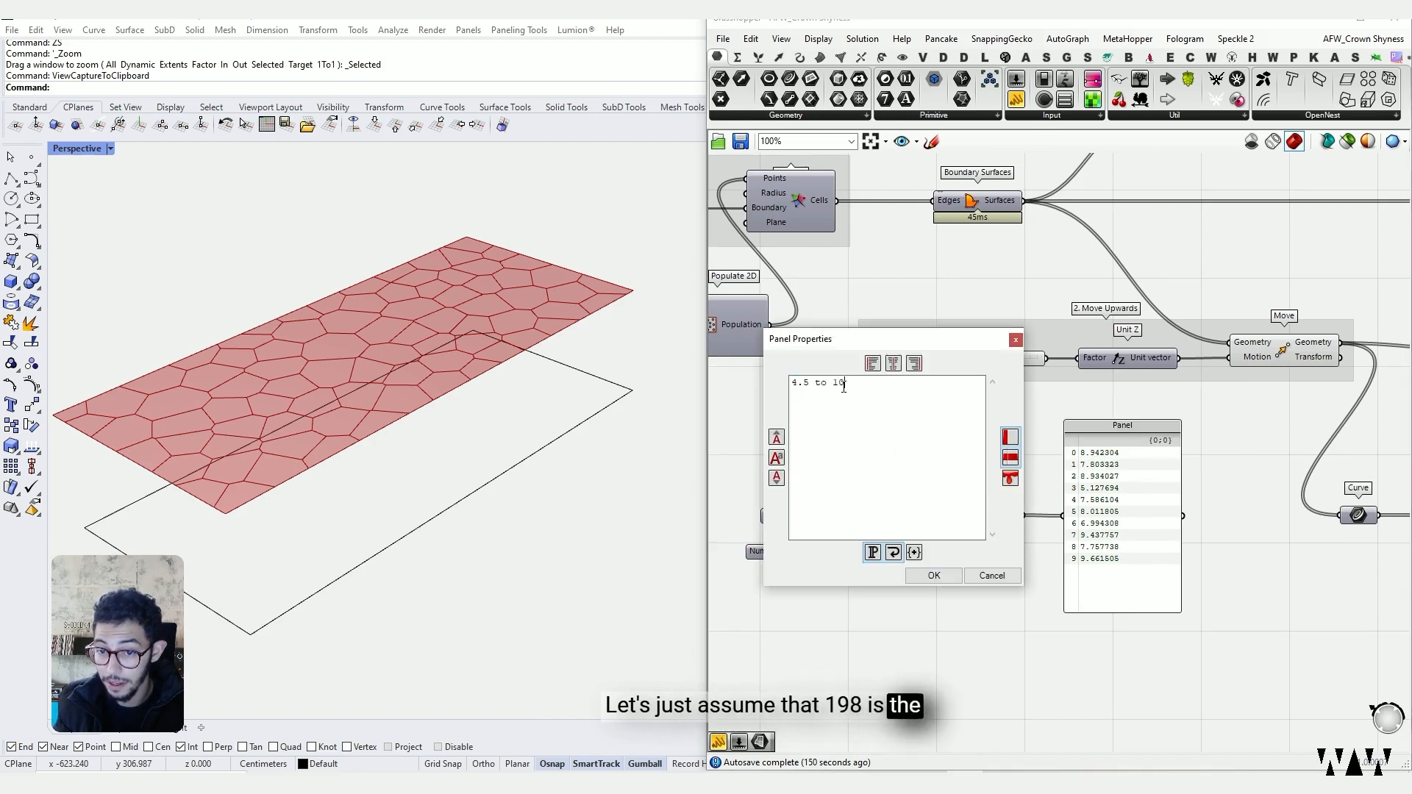
pyautogui.write('198')
pyautogui.moveTo(810, 384); pyautogui.dragTo(756, 382)
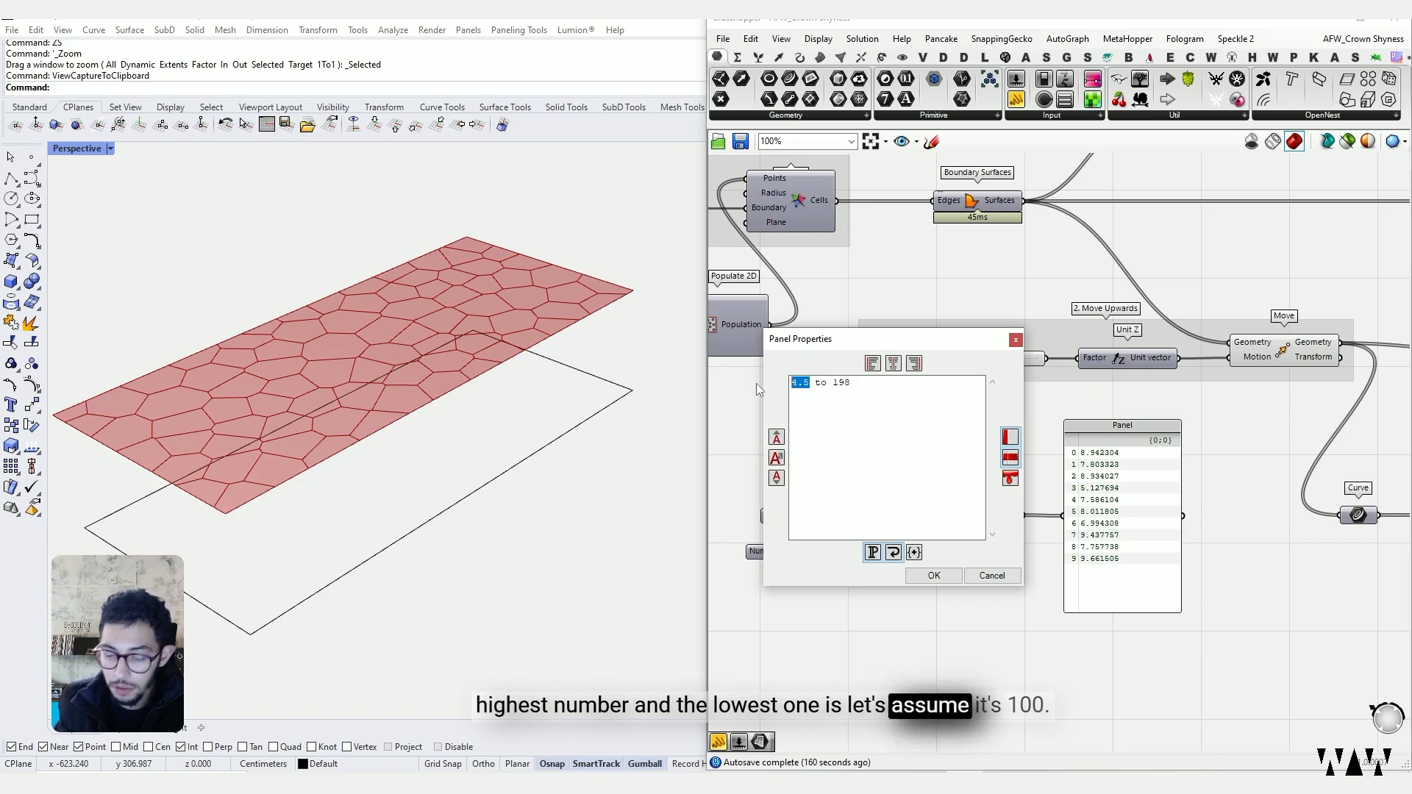
pyautogui.write('100')
pyautogui.click(934, 576)
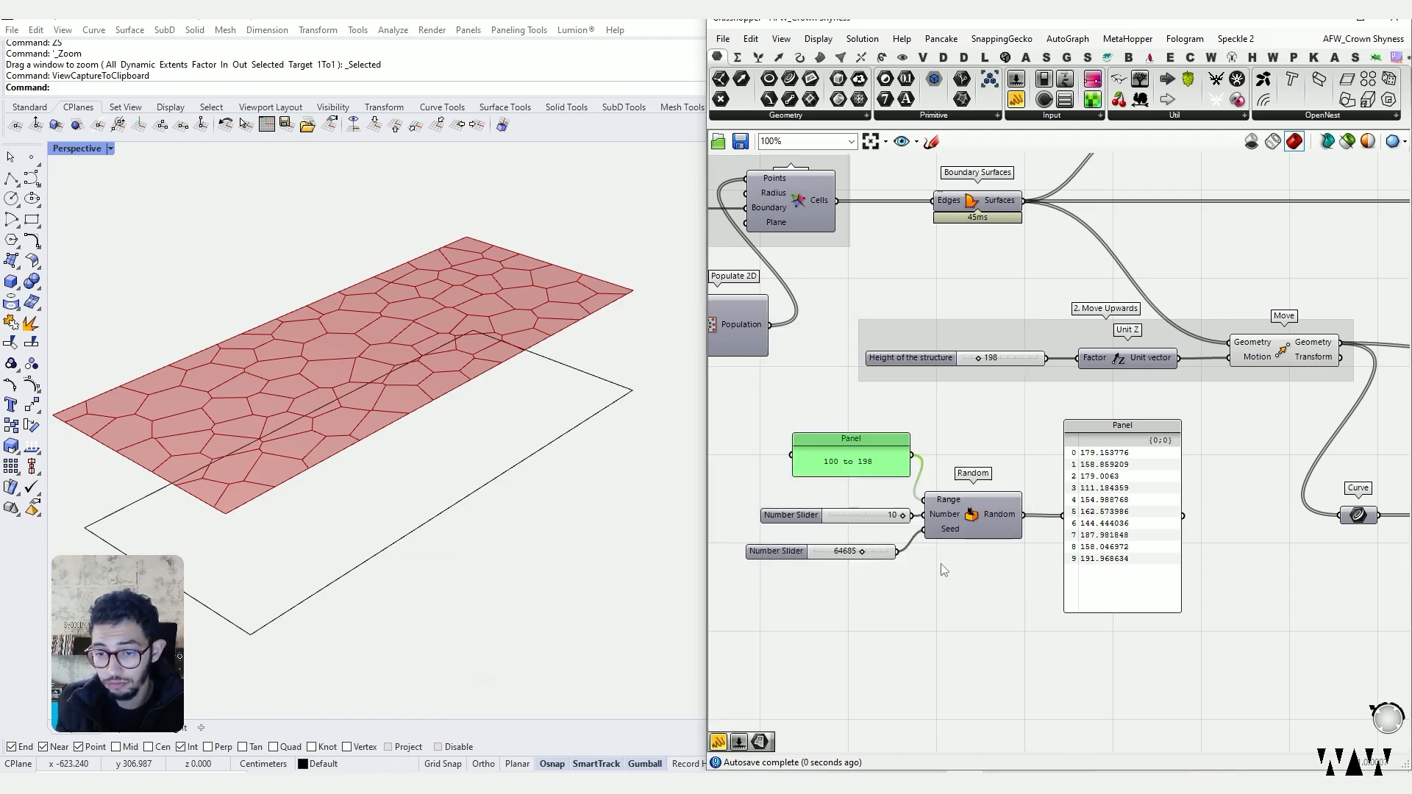
# Step: Examine the generated random heights and check how many surfaces the Boundary Surfaces component outputs
pyautogui.click(885, 534)
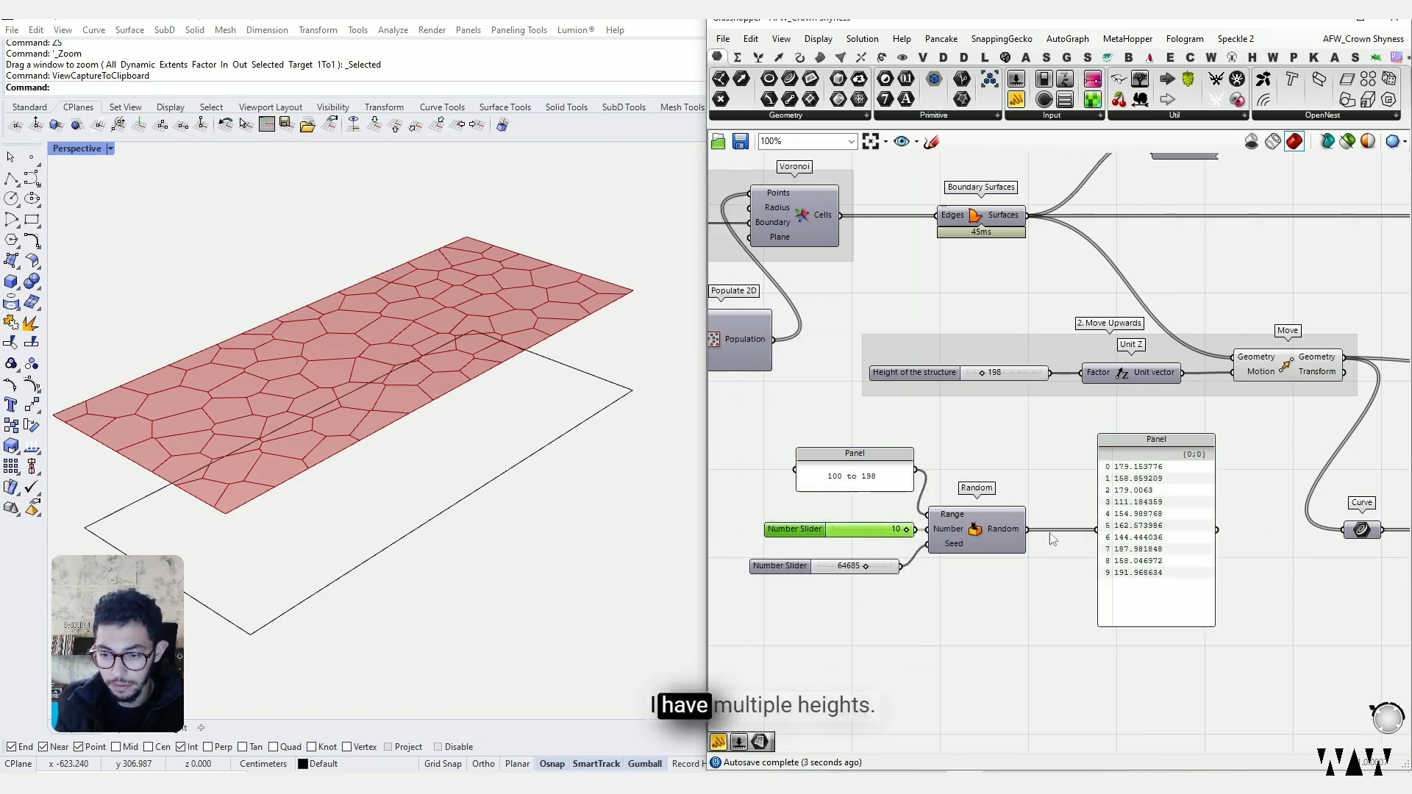
pyautogui.scroll(3, 1113, 457)
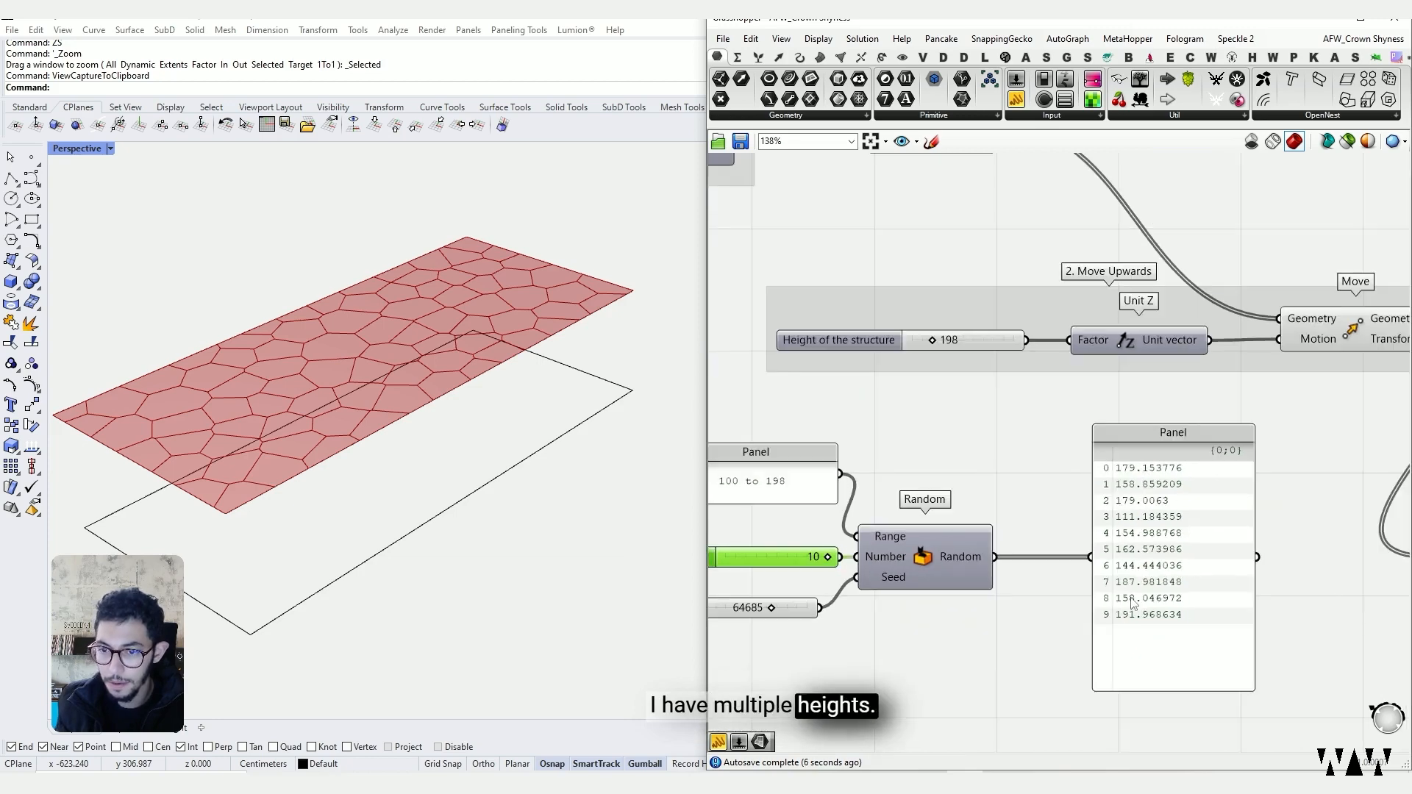
pyautogui.scroll(-1, 1132, 599)
pyautogui.moveTo(1131, 600); pyautogui.dragTo(1140, 659, button='right')
pyautogui.moveTo(1008, 261)
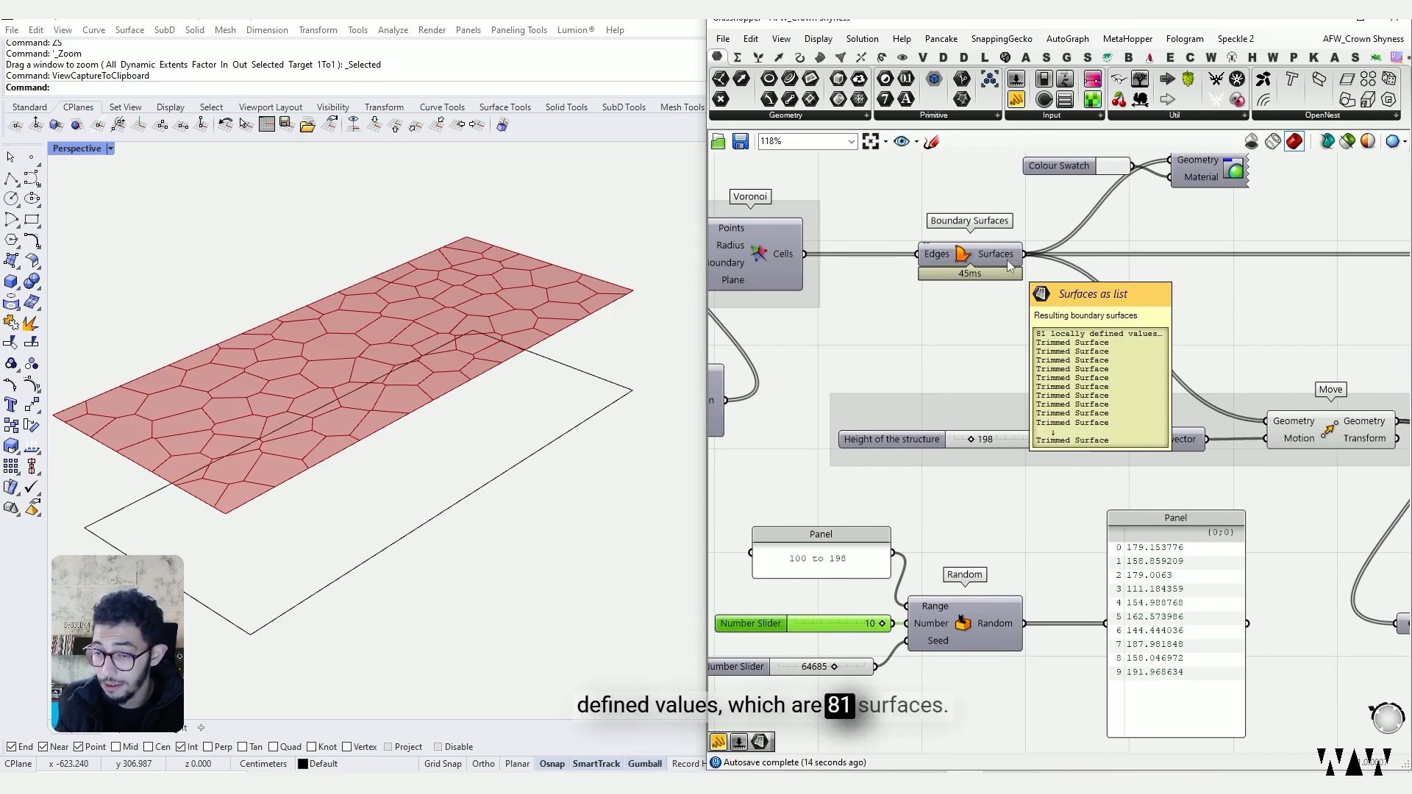
pyautogui.moveTo(847, 646); pyautogui.dragTo(929, 607, button='right')
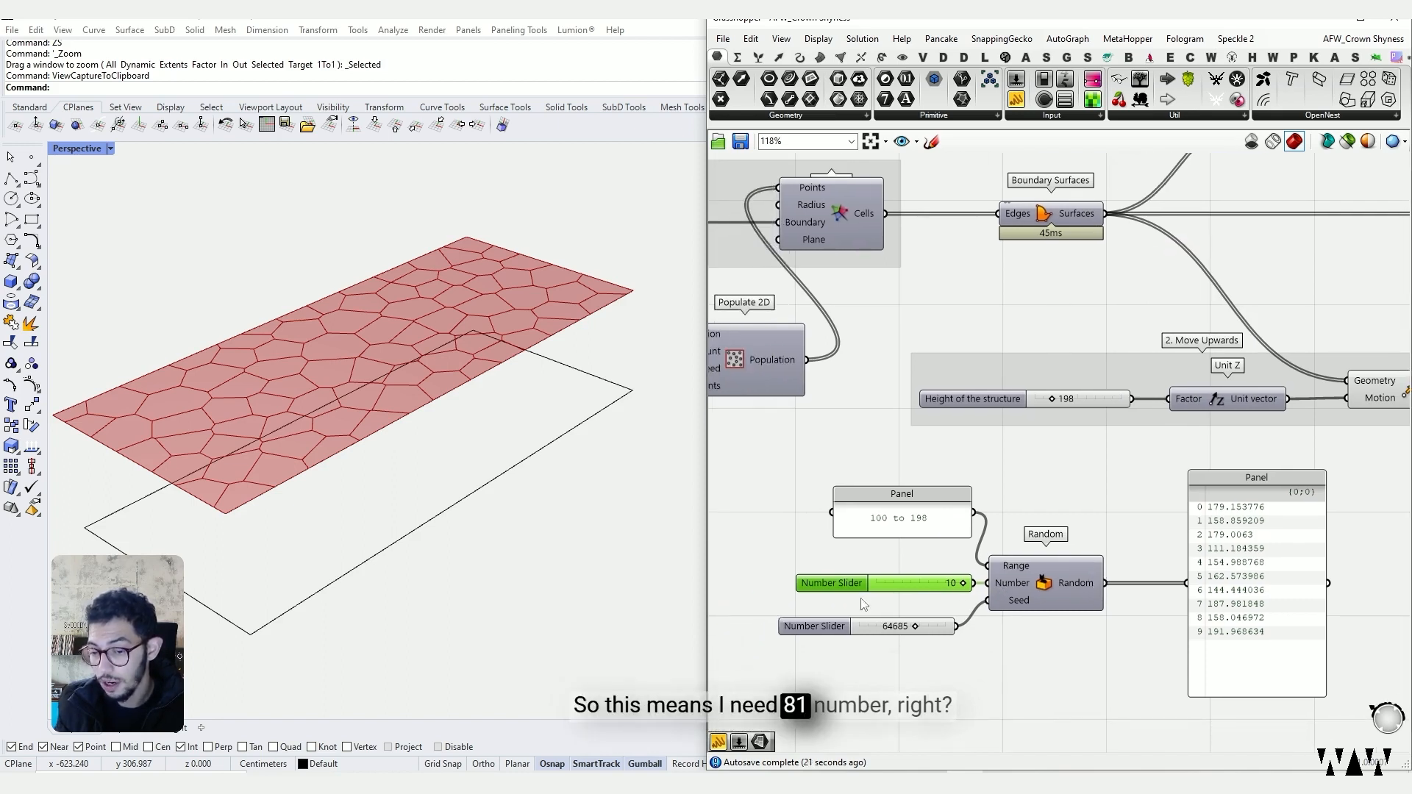
pyautogui.moveTo(1079, 216); pyautogui.dragTo(1041, 325, button='right')
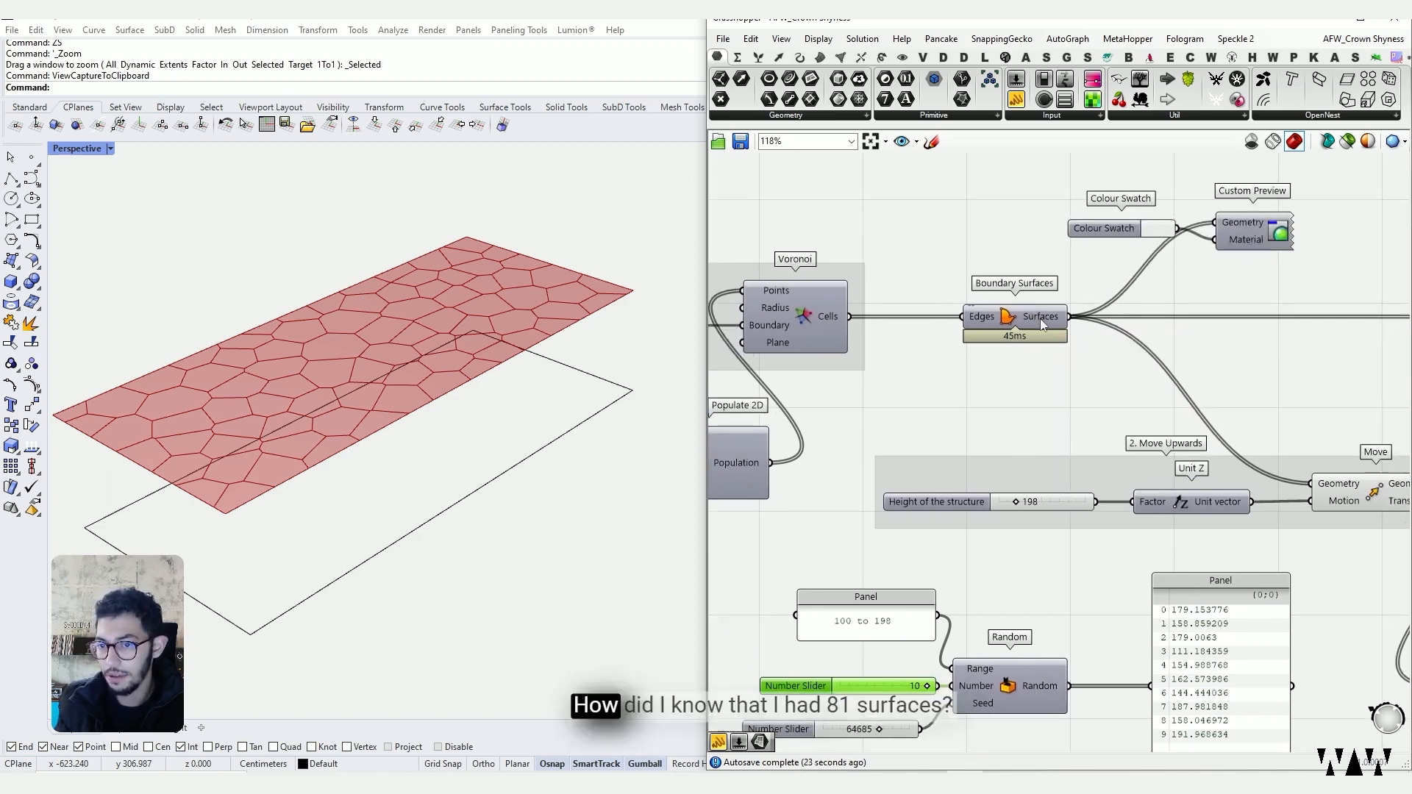
pyautogui.moveTo(1043, 325)
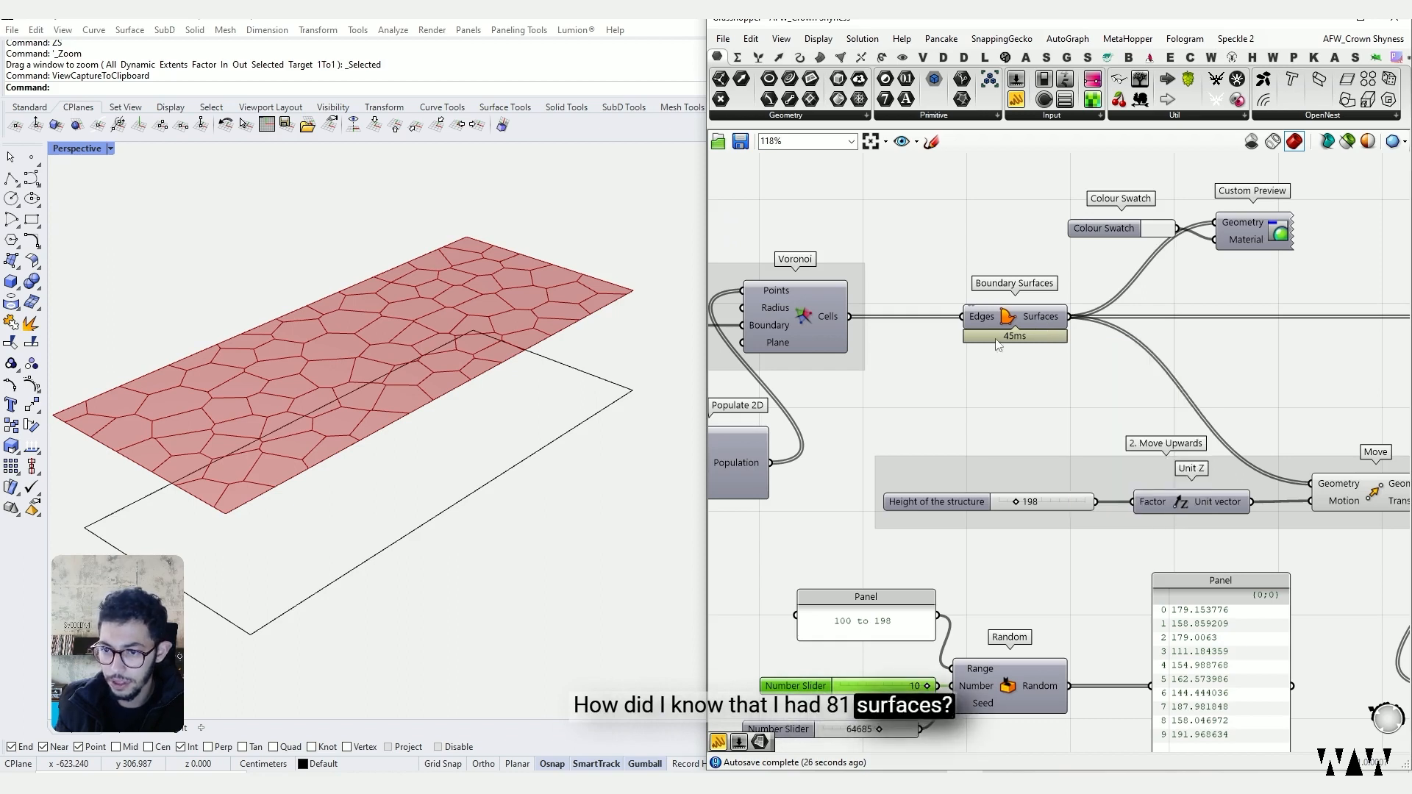
# Step: Replace the slider on Random's Number input with a new number slider set to 81, aligned with the component
pyautogui.moveTo(770, 654); pyautogui.dragTo(810, 578, button='right')
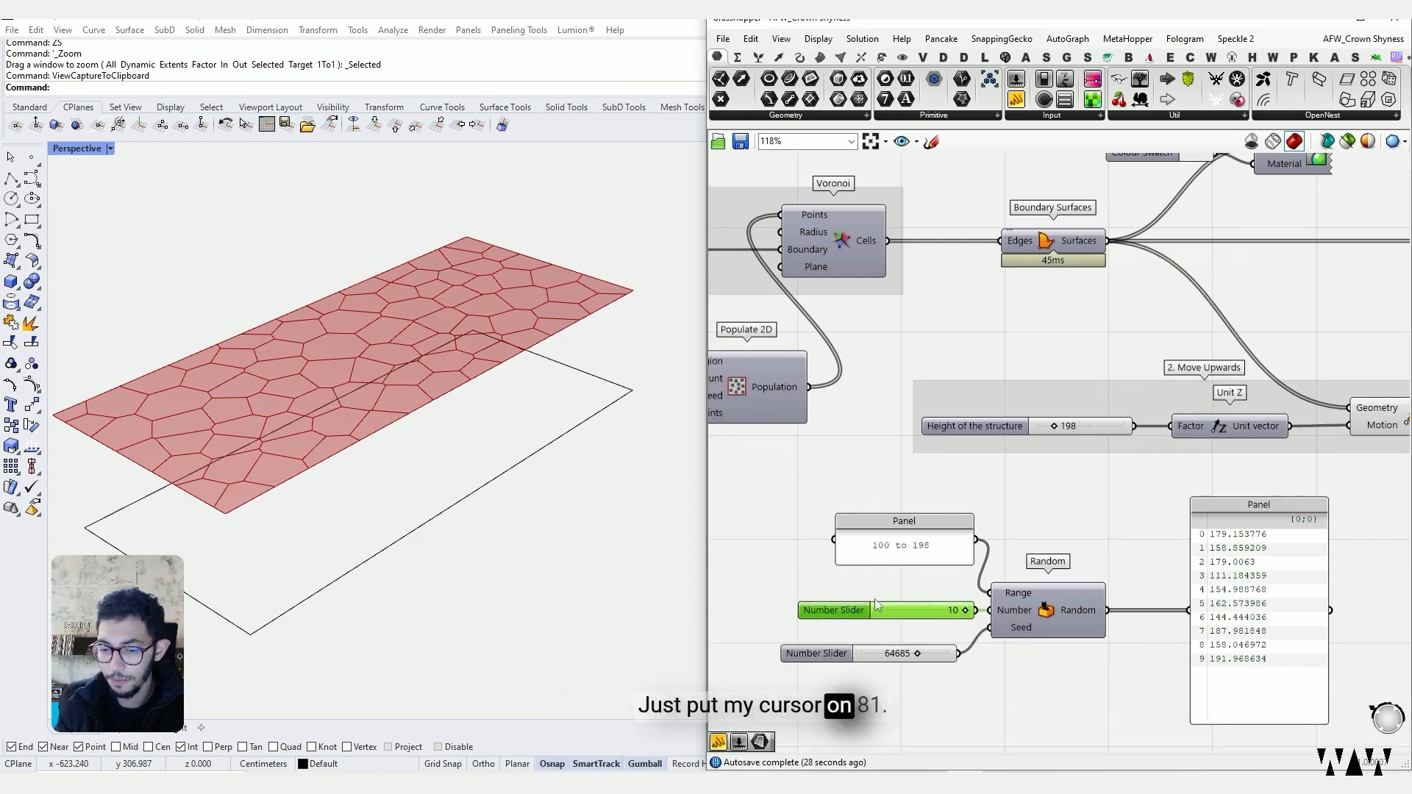
pyautogui.doubleClick(809, 578)
pyautogui.write('81')
pyautogui.press('Return')
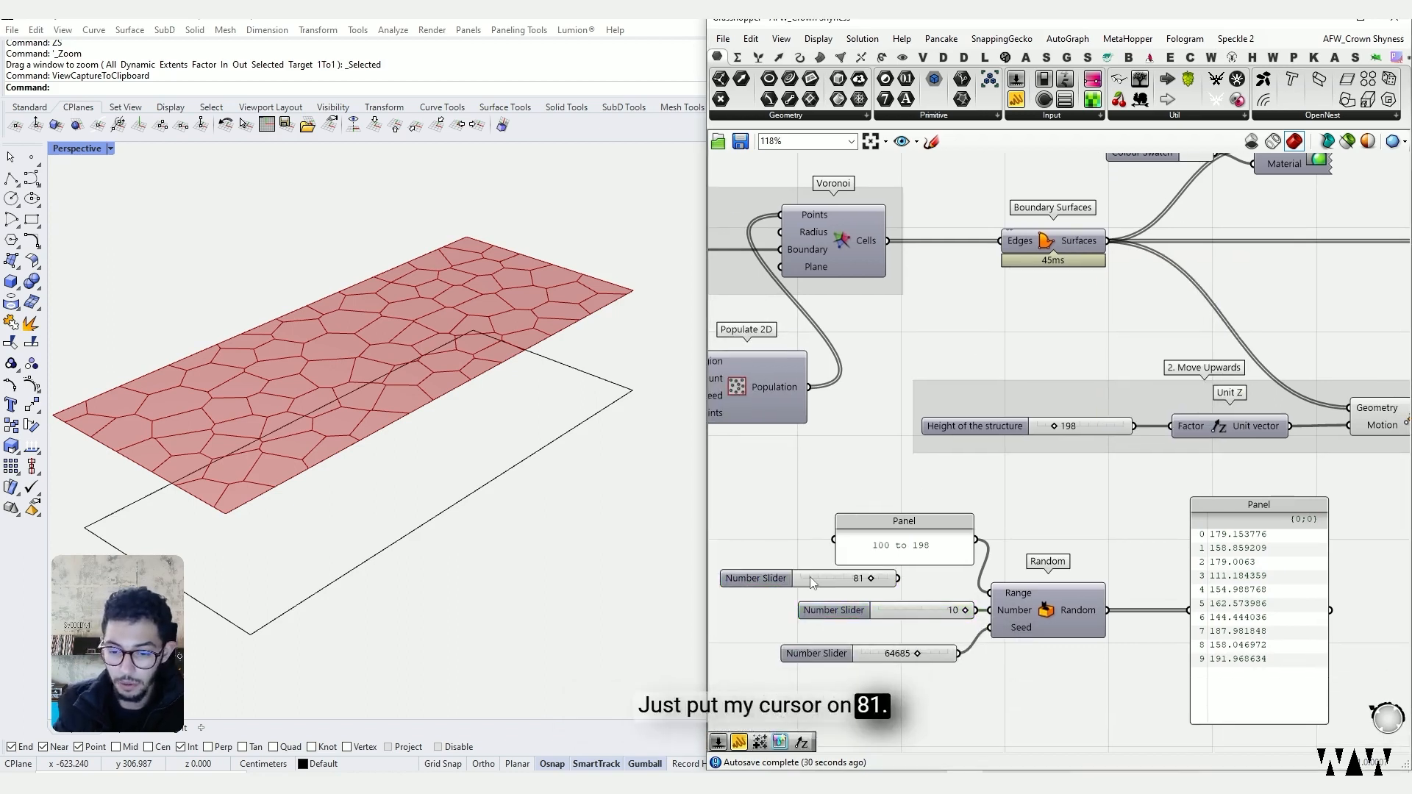
pyautogui.click(835, 610)
pyautogui.press('Delete')
pyautogui.moveTo(990, 611); pyautogui.dragTo(903, 586)
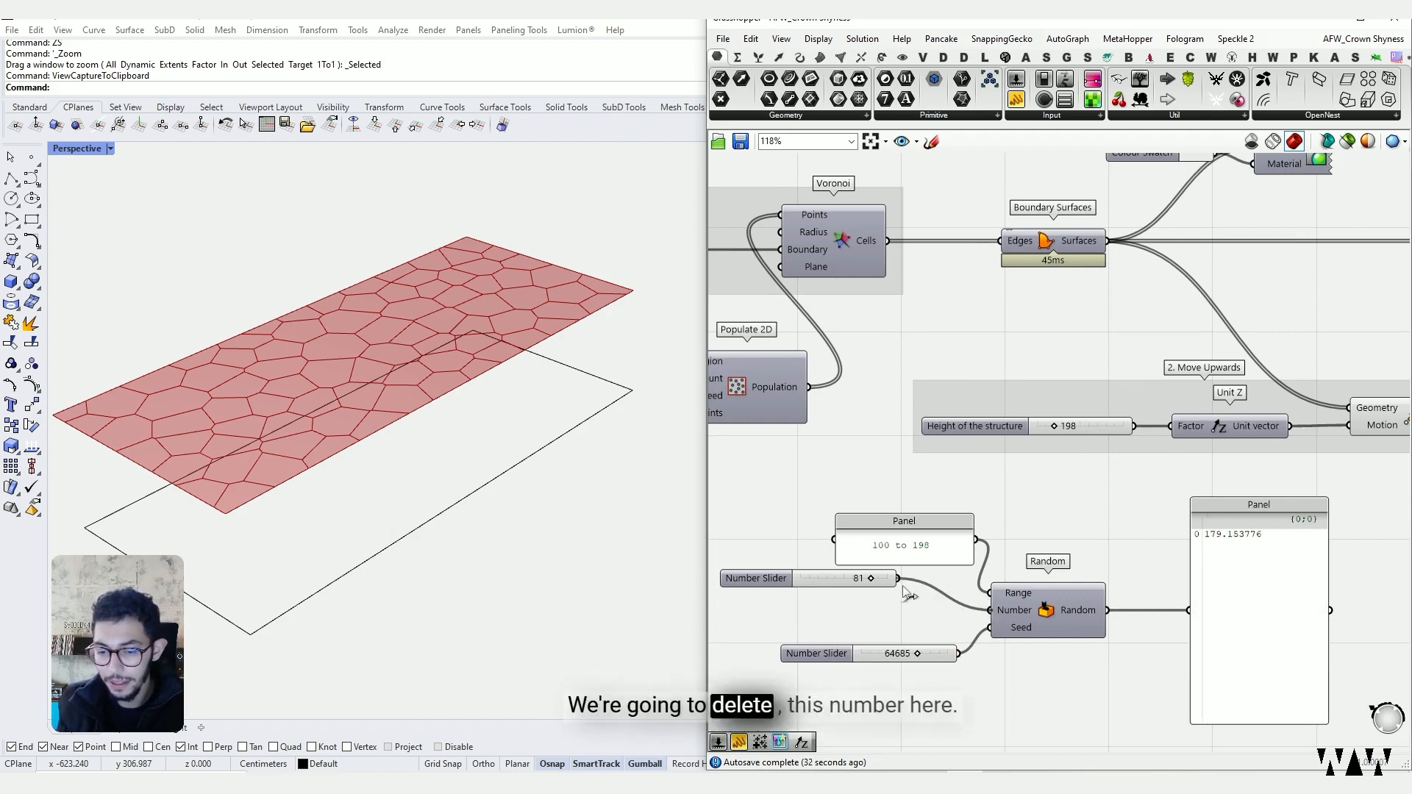
pyautogui.moveTo(763, 581); pyautogui.dragTo(813, 614)
# Step: Scroll the random values panel to the end of its list and move the panel down below the Random component
pyautogui.moveTo(1243, 570); pyautogui.dragTo(1101, 525, button='right')
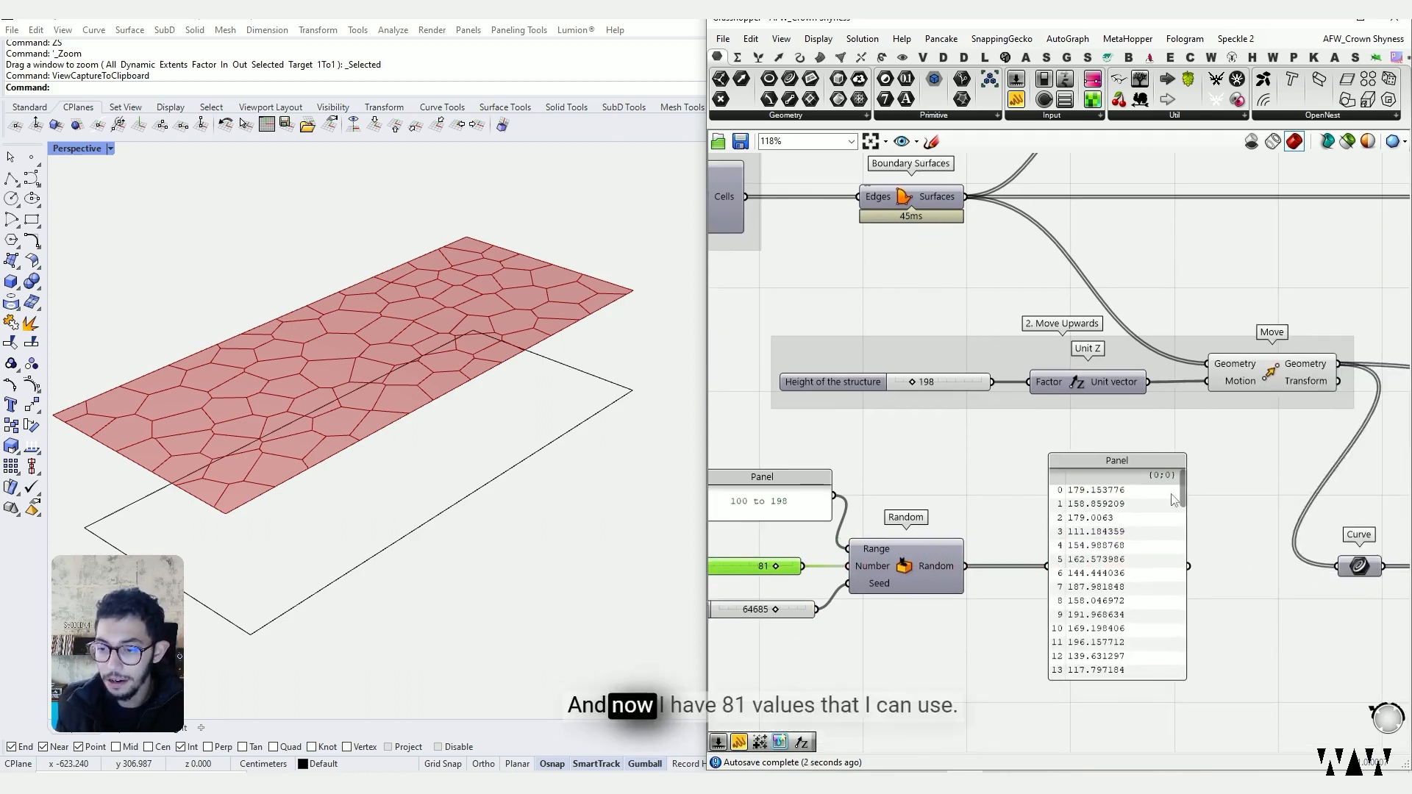
pyautogui.moveTo(1182, 495); pyautogui.dragTo(1184, 715)
pyautogui.moveTo(1091, 536); pyautogui.dragTo(1195, 522, button='right')
pyautogui.click(1196, 522)
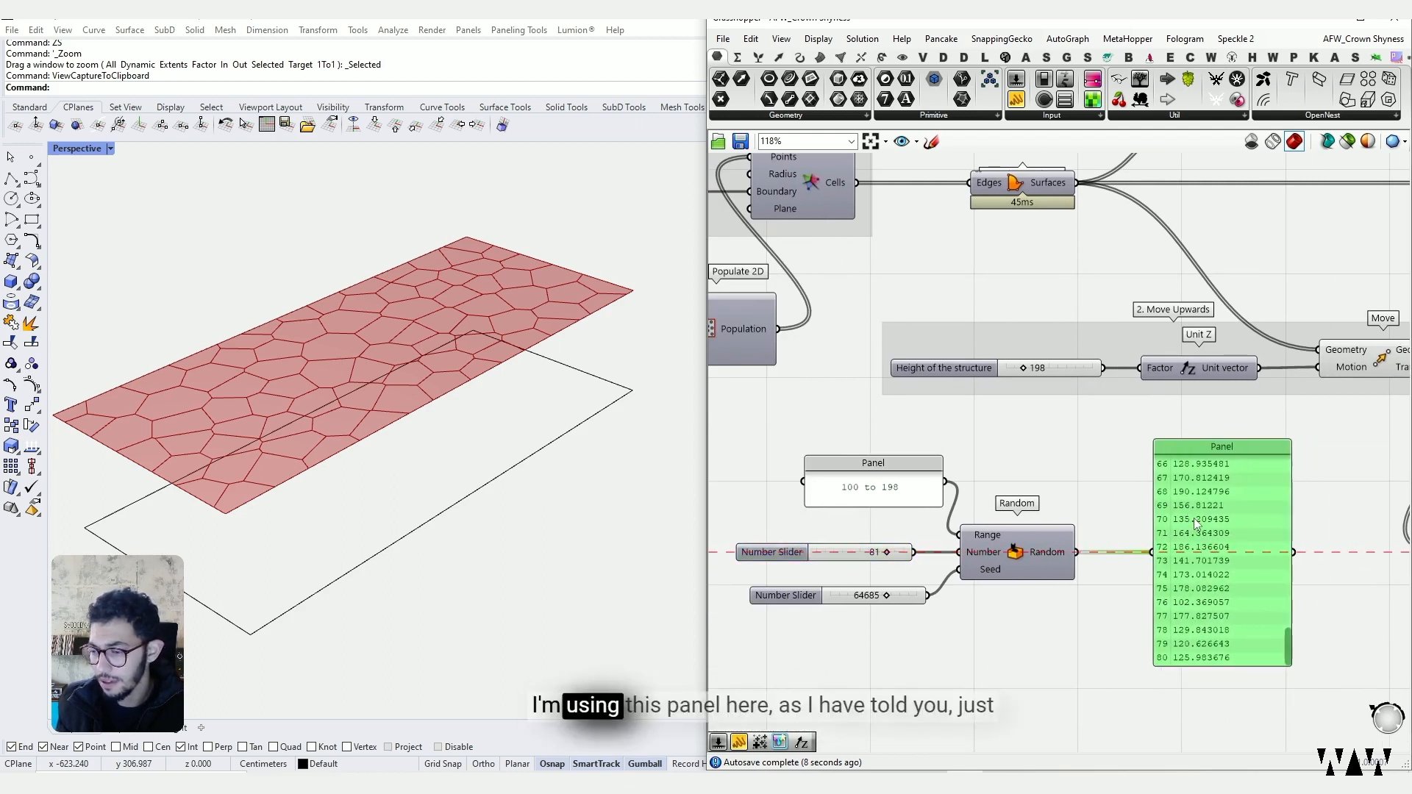
pyautogui.moveTo(1083, 517); pyautogui.dragTo(1087, 533, button='right')
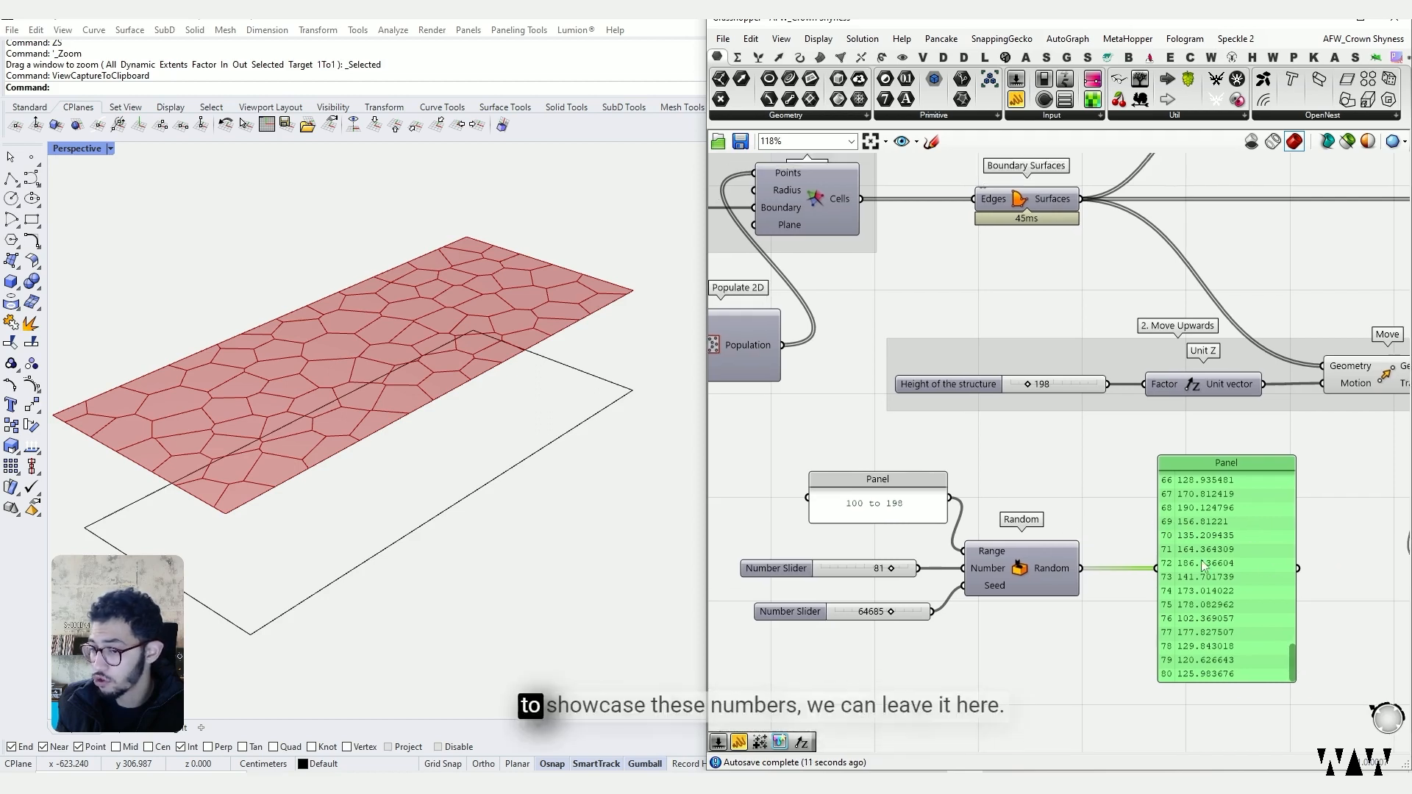
pyautogui.moveTo(1202, 561); pyautogui.dragTo(1077, 604, button='right')
pyautogui.moveTo(1126, 502); pyautogui.dragTo(1114, 667)
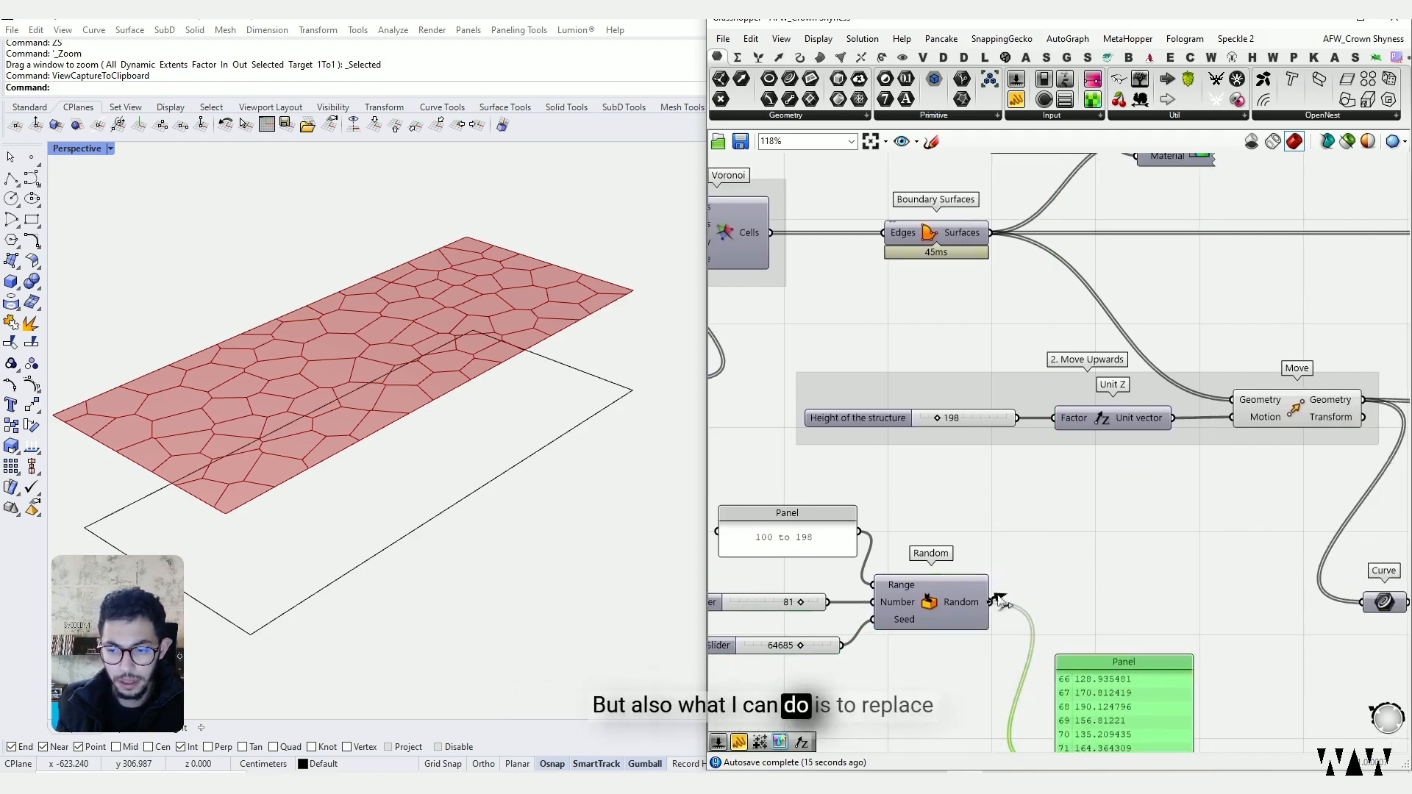
# Step: Connect the Random output to the Unit Z Factor input in place of the Height of the structure slider and inspect the surfaces
pyautogui.moveTo(1034, 491); pyautogui.dragTo(1044, 419)
pyautogui.moveTo(600, 448); pyautogui.dragTo(527, 420, button='right')
pyautogui.scroll(-5, 831, 413)
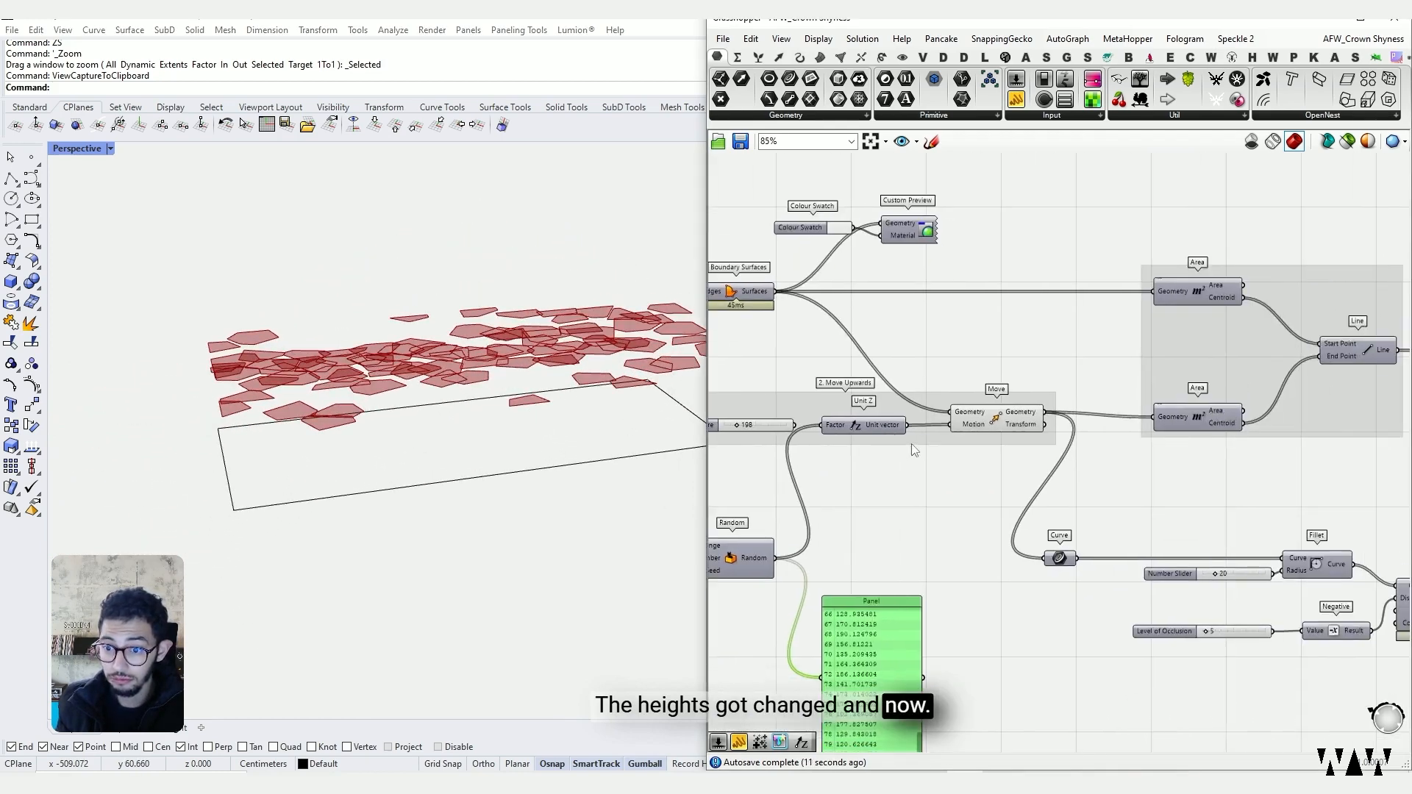
# Step: Hide the Move preview, turn on the Custom Previews of the pipes and the extruded canopies, and inspect the pavilion
pyautogui.click(947, 437)
pyautogui.scroll(3, 947, 441)
pyautogui.click(949, 478)
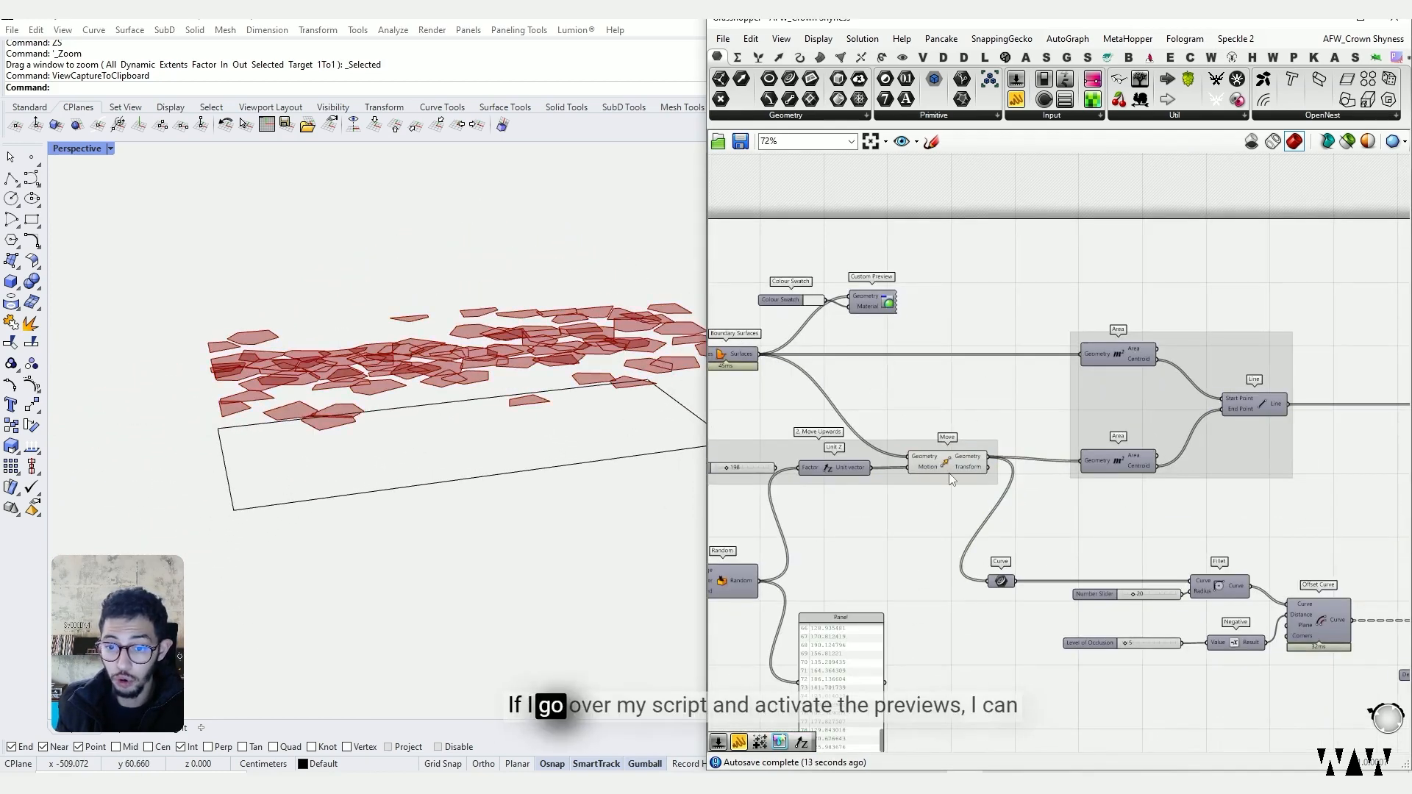
pyautogui.click(946, 463)
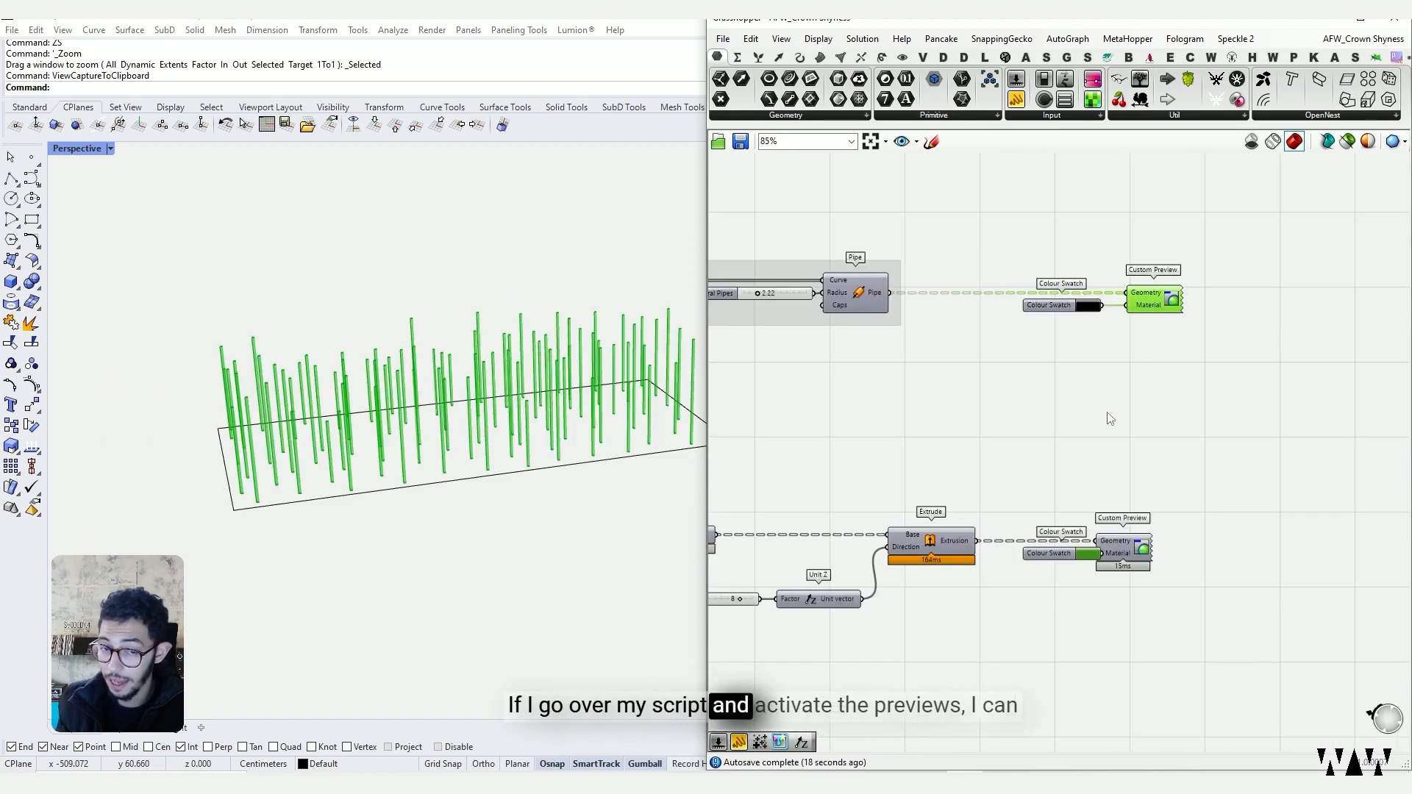
pyautogui.click(1147, 536)
pyautogui.hotkey('ctrl', 'q')
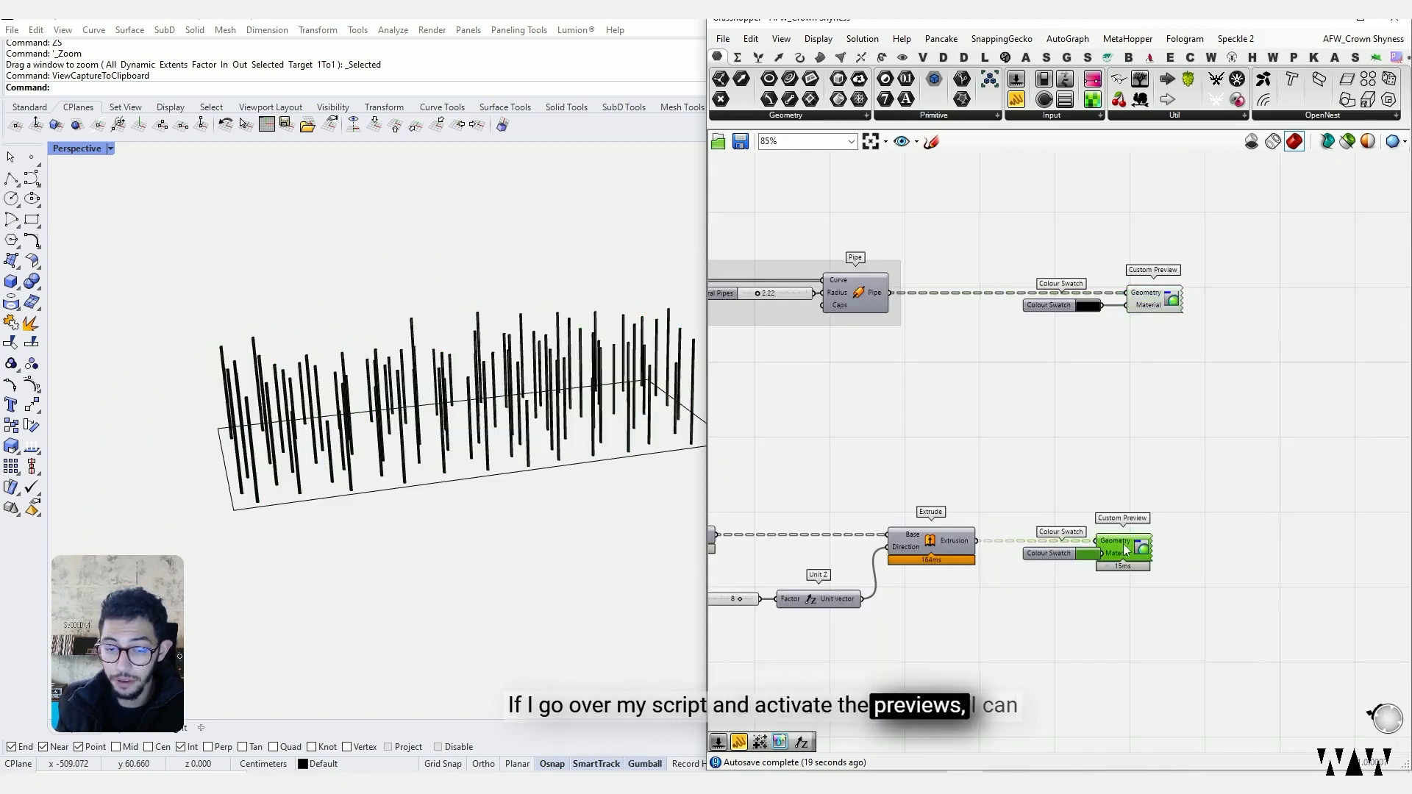
pyautogui.click(1135, 451)
pyautogui.moveTo(439, 447); pyautogui.dragTo(688, 405, button='right')
pyautogui.scroll(-2, 990, 509)
pyautogui.scroll(5, 846, 507)
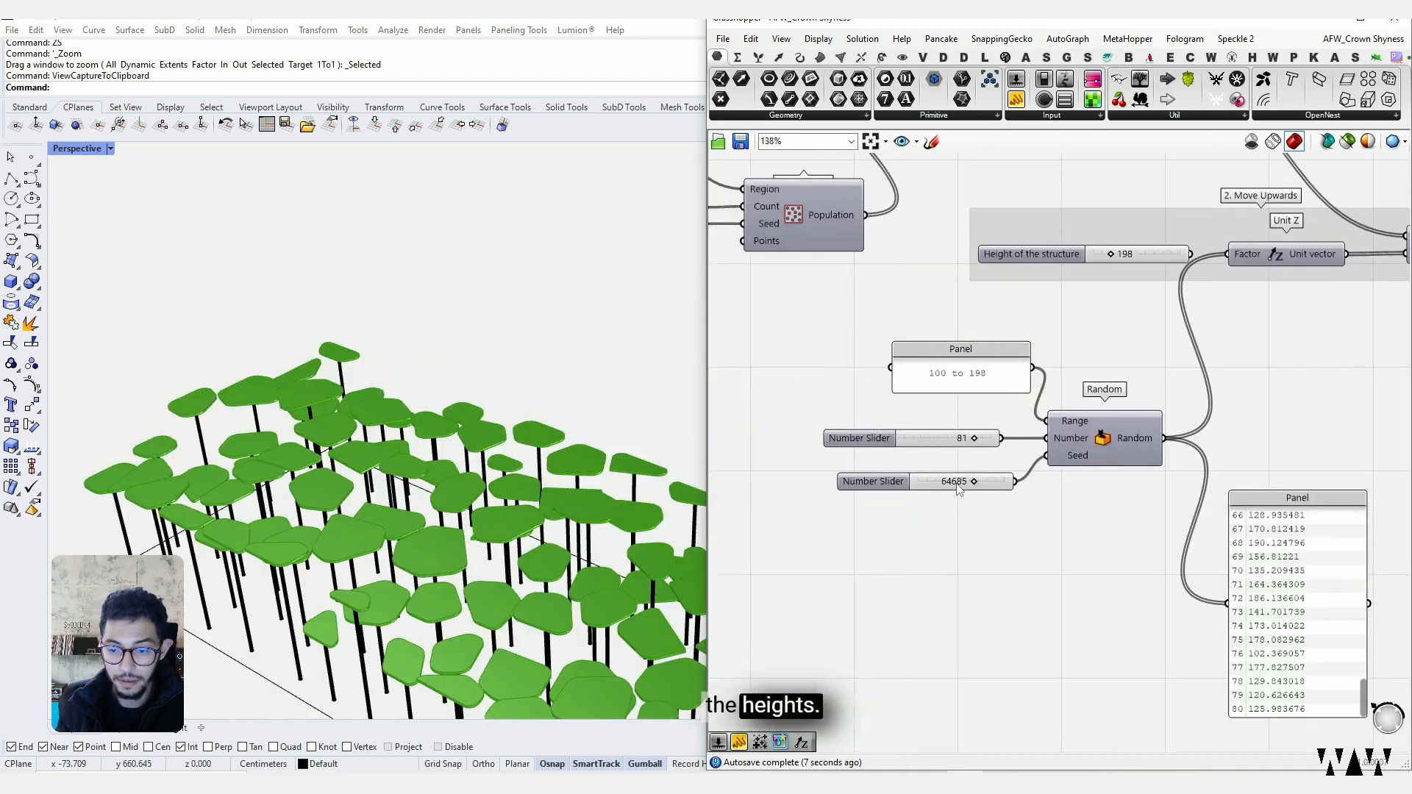
# Step: Set the slider on the Random component's Seed input to 30755 to vary the canopy heights
pyautogui.scroll(3, 958, 487)
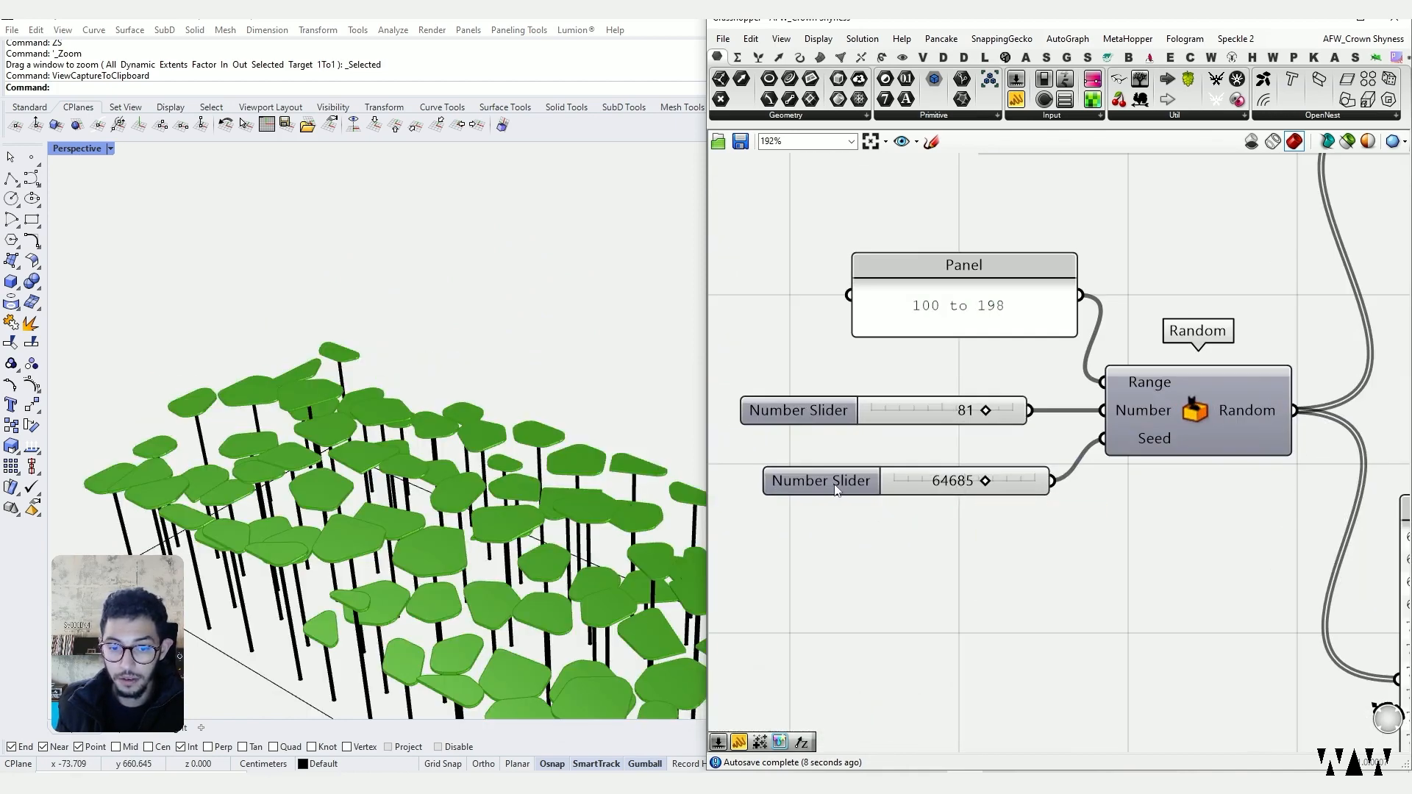
pyautogui.moveTo(540, 519); pyautogui.dragTo(492, 439, button='right')
pyautogui.scroll(-2, 485, 478)
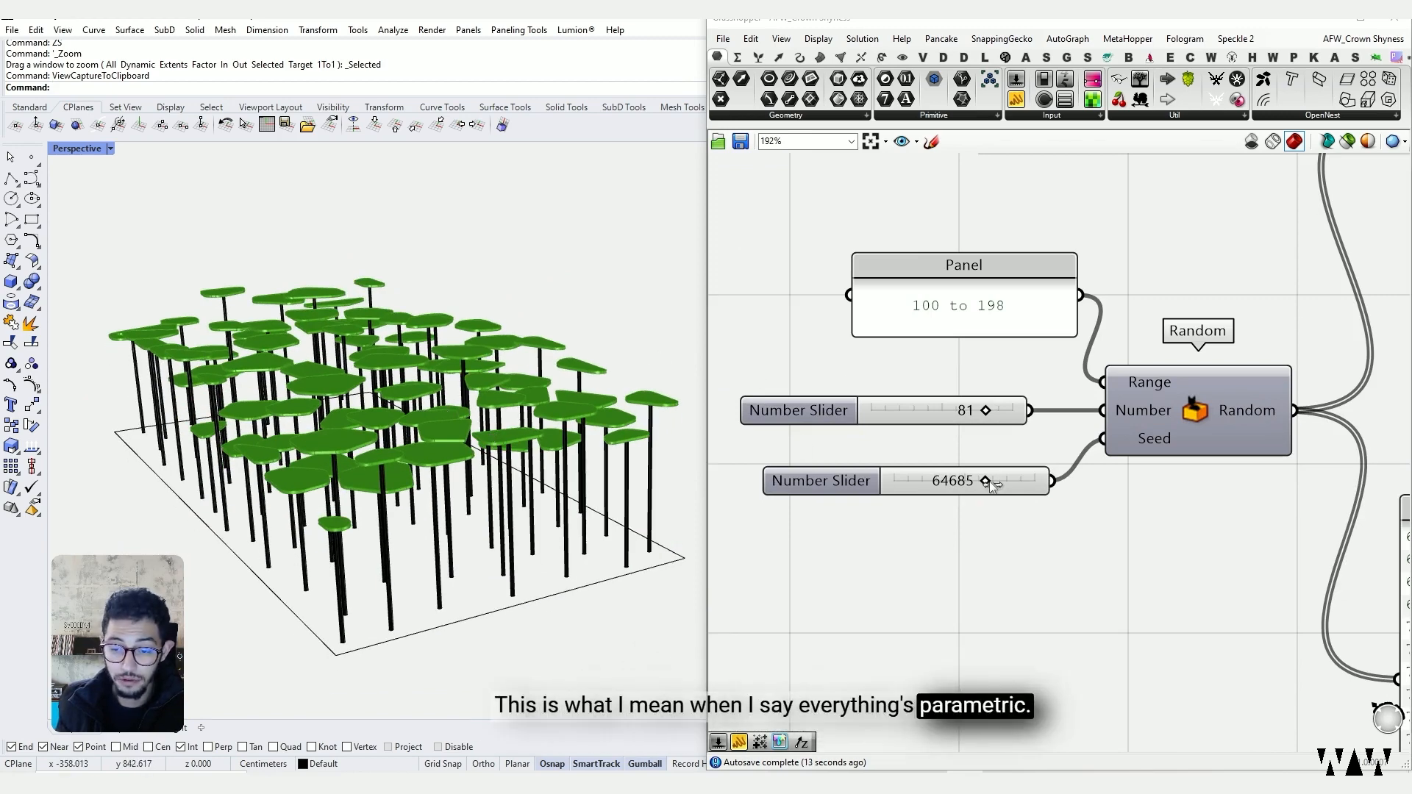
pyautogui.moveTo(989, 483); pyautogui.dragTo(1000, 479)
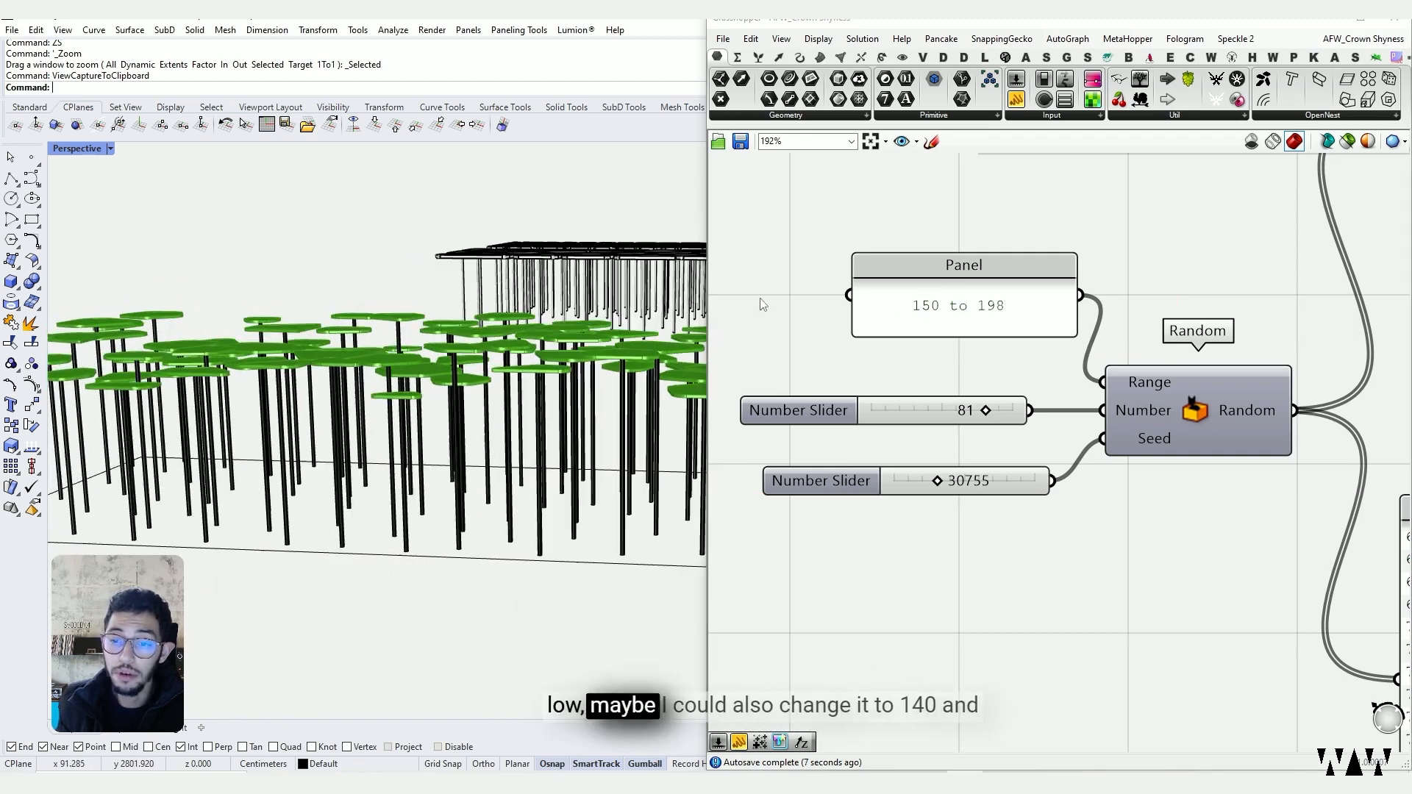
# Step: Change the Range panel of the Random component to 140 to 198 and inspect the pavilion
pyautogui.scroll(1, 980, 288)
pyautogui.click(913, 313)
pyautogui.scroll(4, 913, 312)
pyautogui.doubleClick(923, 315)
pyautogui.moveTo(987, 184); pyautogui.dragTo(963, 186)
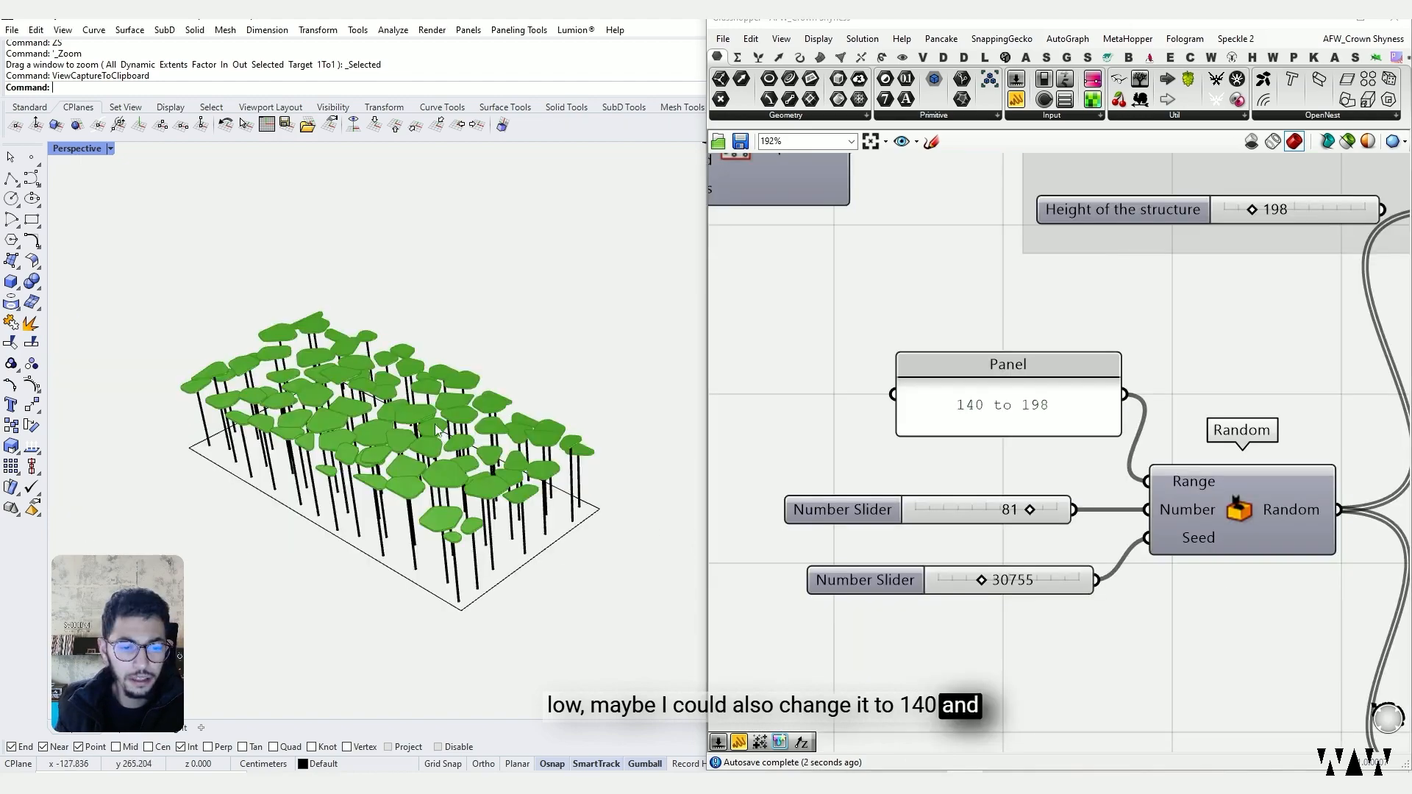
pyautogui.moveTo(407, 412)
pyautogui.mouseDown(button='right')
pyautogui.moveTo(407, 476)
pyautogui.moveTo(382, 414)
pyautogui.mouseUp(button='right')
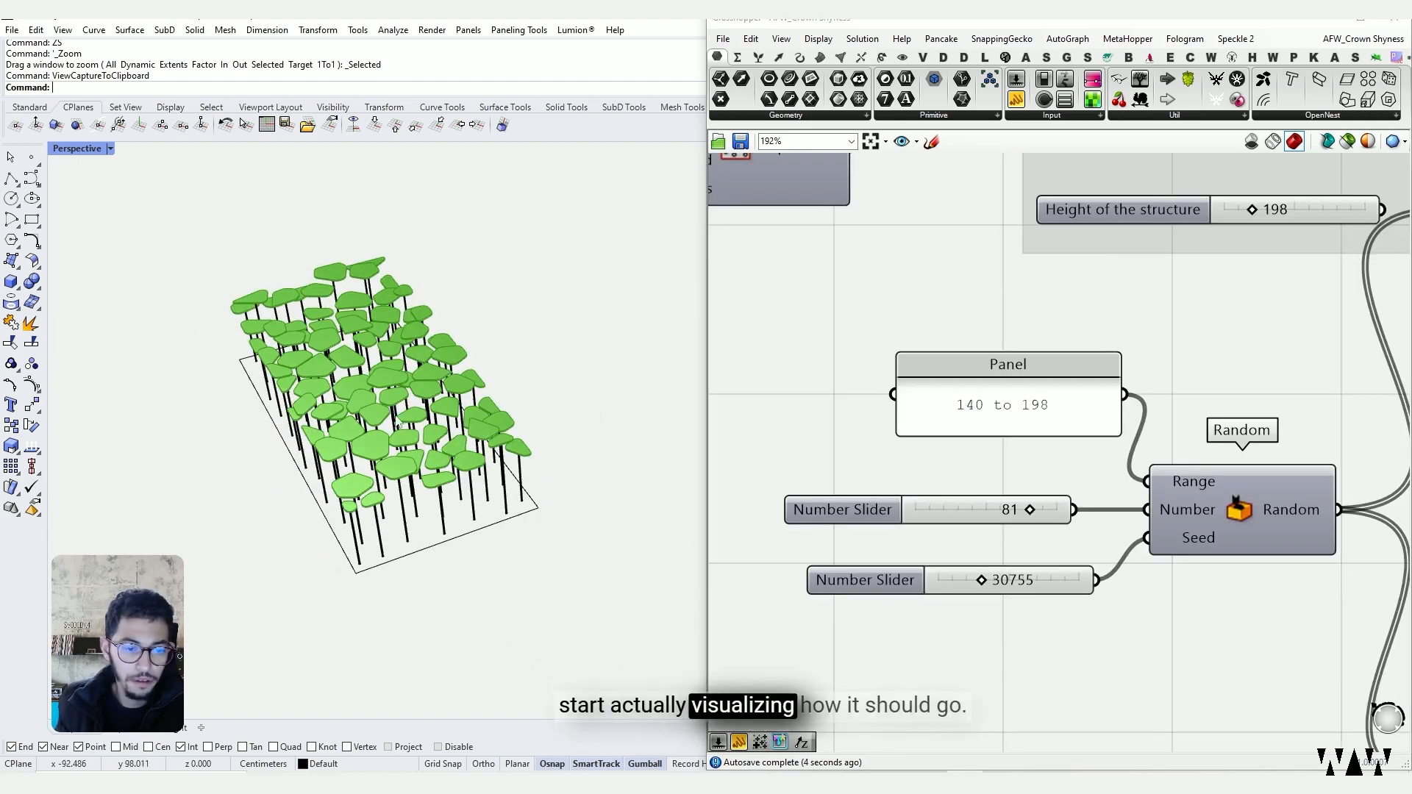
# Step: Group the range panel, the two number sliders and the Random component
pyautogui.scroll(-4, 924, 338)
pyautogui.moveTo(924, 338); pyautogui.dragTo(937, 380, button='right')
pyautogui.moveTo(378, 423)
pyautogui.mouseDown(button='right')
pyautogui.moveTo(443, 412)
pyautogui.moveTo(442, 397)
pyautogui.mouseUp(button='right')
pyautogui.scroll(-4, 1075, 418)
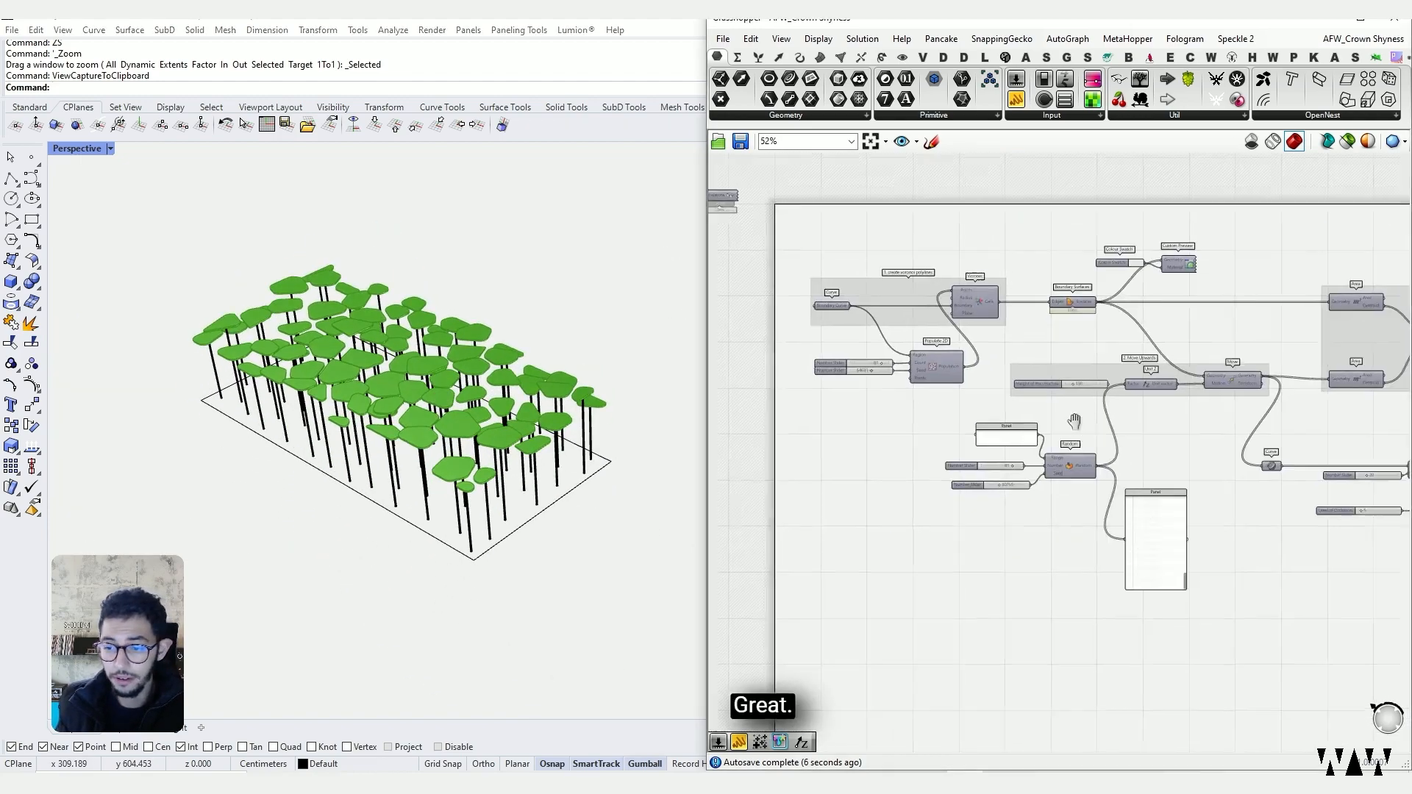
pyautogui.moveTo(1074, 419); pyautogui.dragTo(957, 412, button='right')
pyautogui.scroll(4, 957, 412)
pyautogui.click(838, 440)
pyautogui.moveTo(997, 419); pyautogui.dragTo(837, 585)
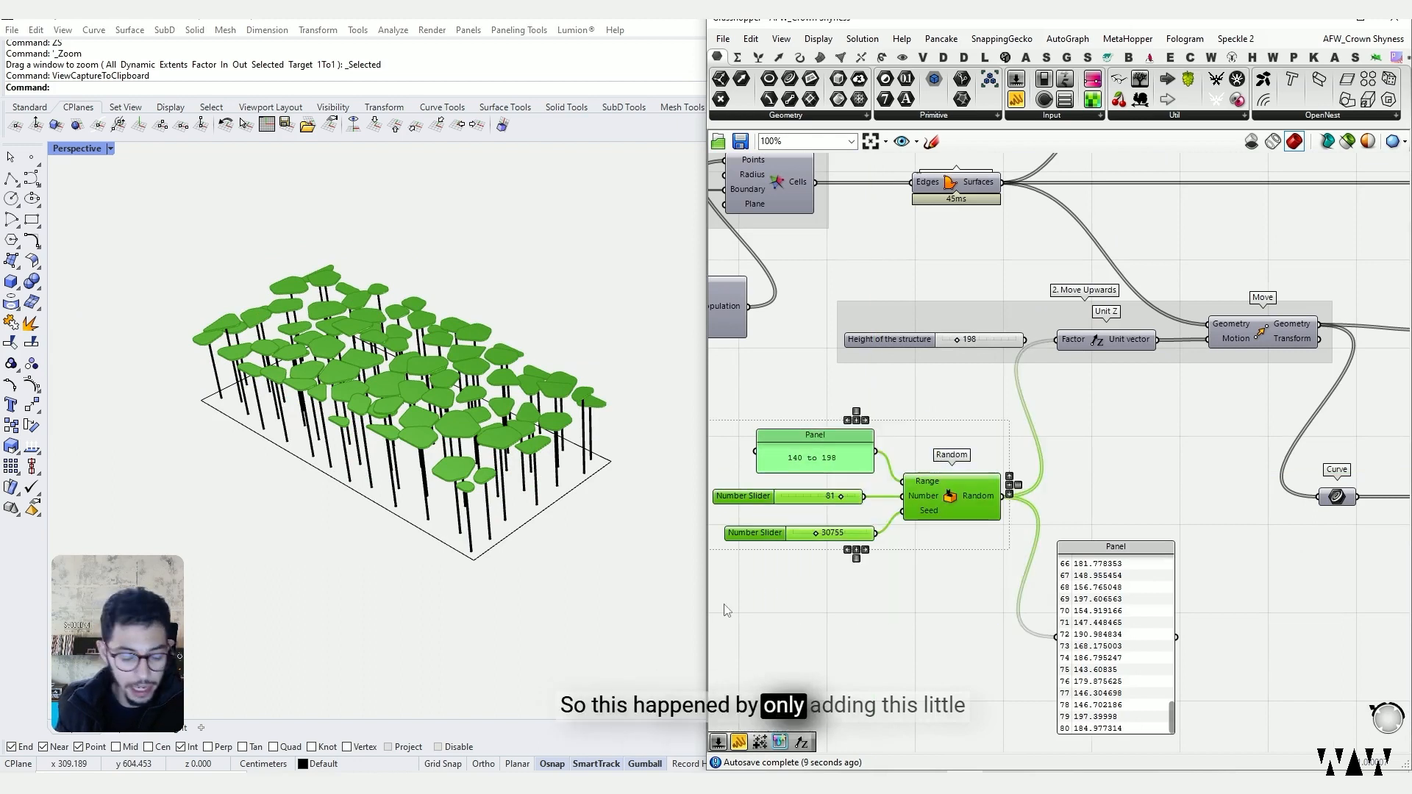
pyautogui.hotkey('ctrl', 'g')
# Step: Name the new group around the Random component Random Height Values
pyautogui.click(935, 421)
pyautogui.rightClick(933, 430)
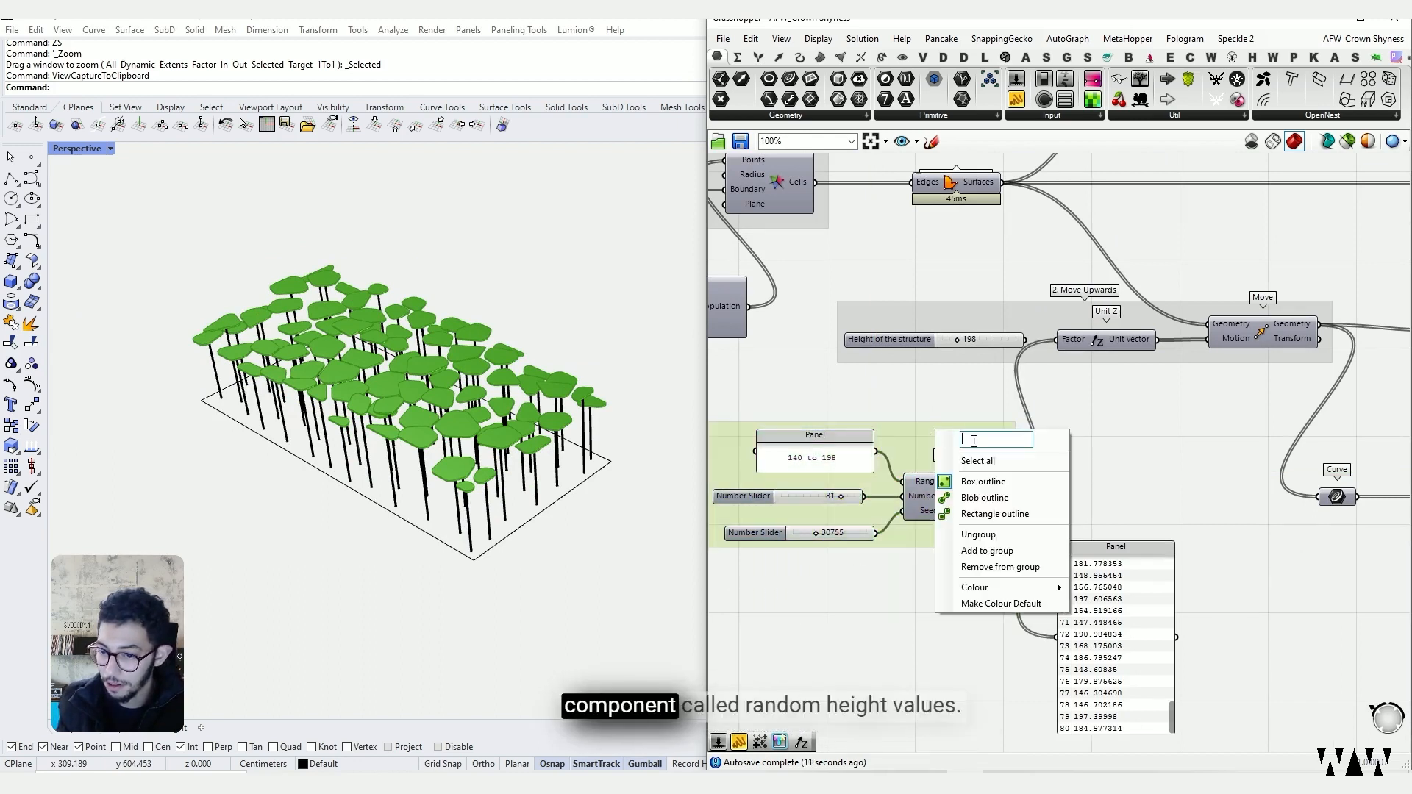
pyautogui.write('Random Height')
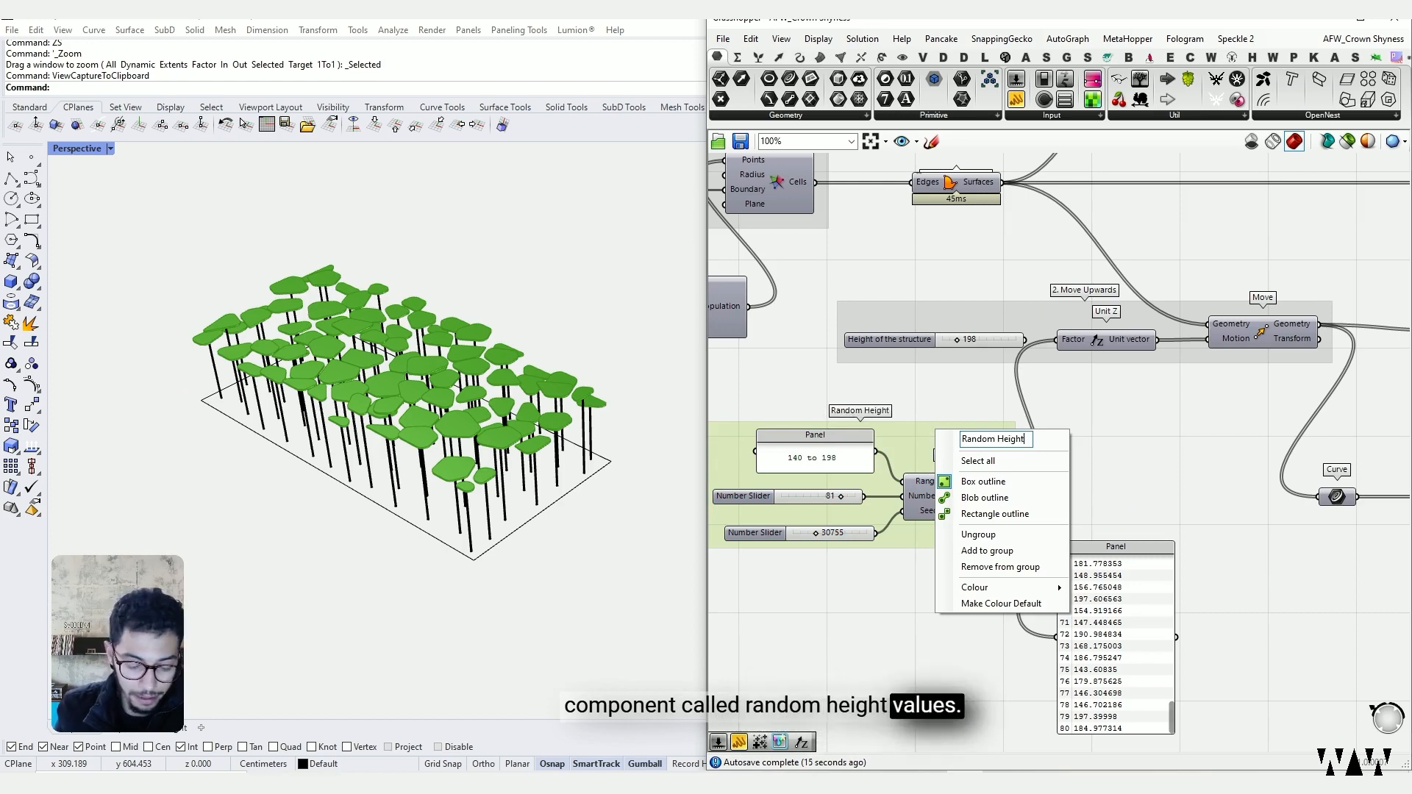
pyautogui.write(' Values')
pyautogui.press('Return')
# Step: Move the Random Height Values group down and further away from the Unit Z component
pyautogui.moveTo(961, 462); pyautogui.dragTo(1123, 451, button='right')
pyautogui.moveTo(1123, 451); pyautogui.dragTo(993, 493)
pyautogui.scroll(-1, 1032, 446)
pyautogui.moveTo(1031, 446); pyautogui.dragTo(933, 446, button='right')
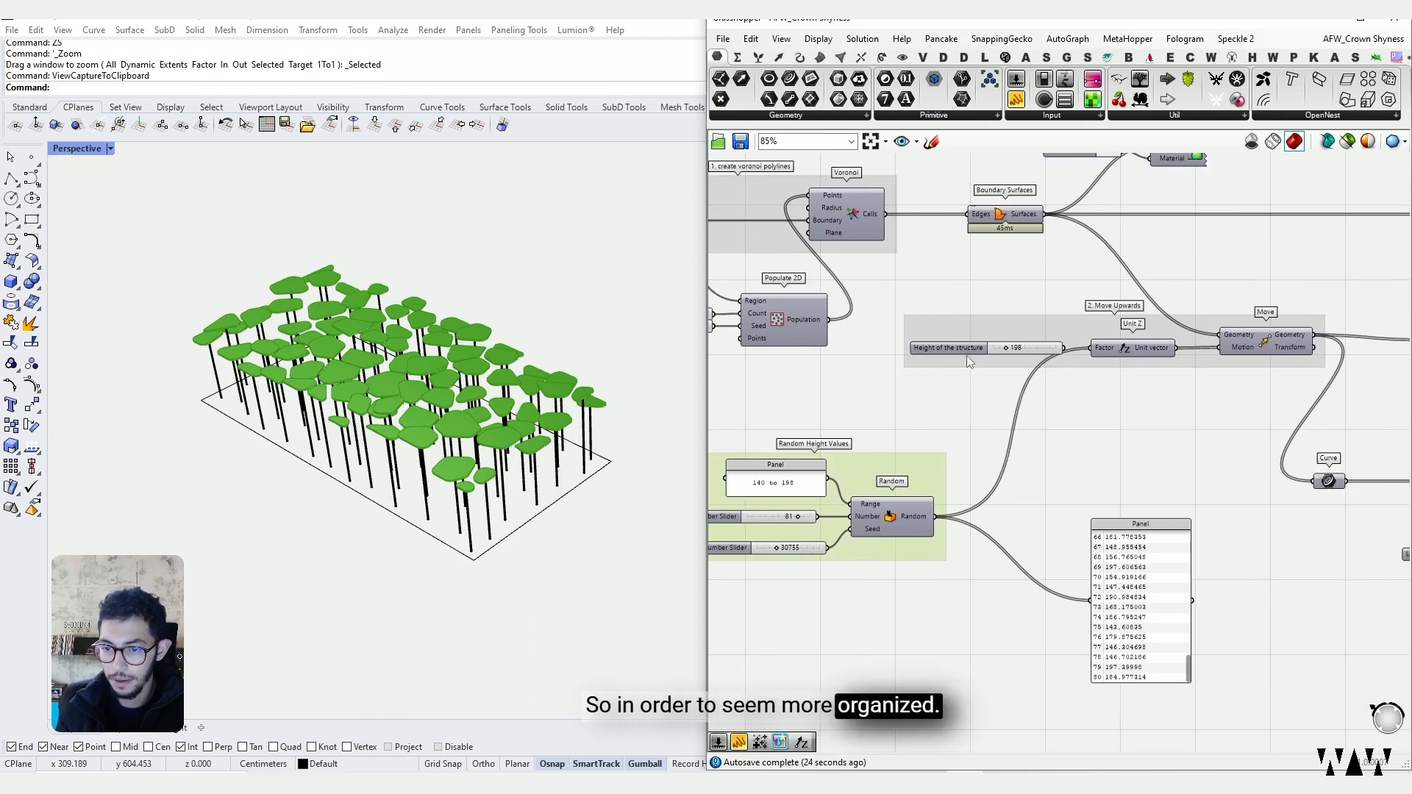
# Step: Shift the Height of the structure slider slightly away from Unit Z and switch the Factor input between that slider and the Random output
pyautogui.moveTo(966, 351); pyautogui.dragTo(957, 351)
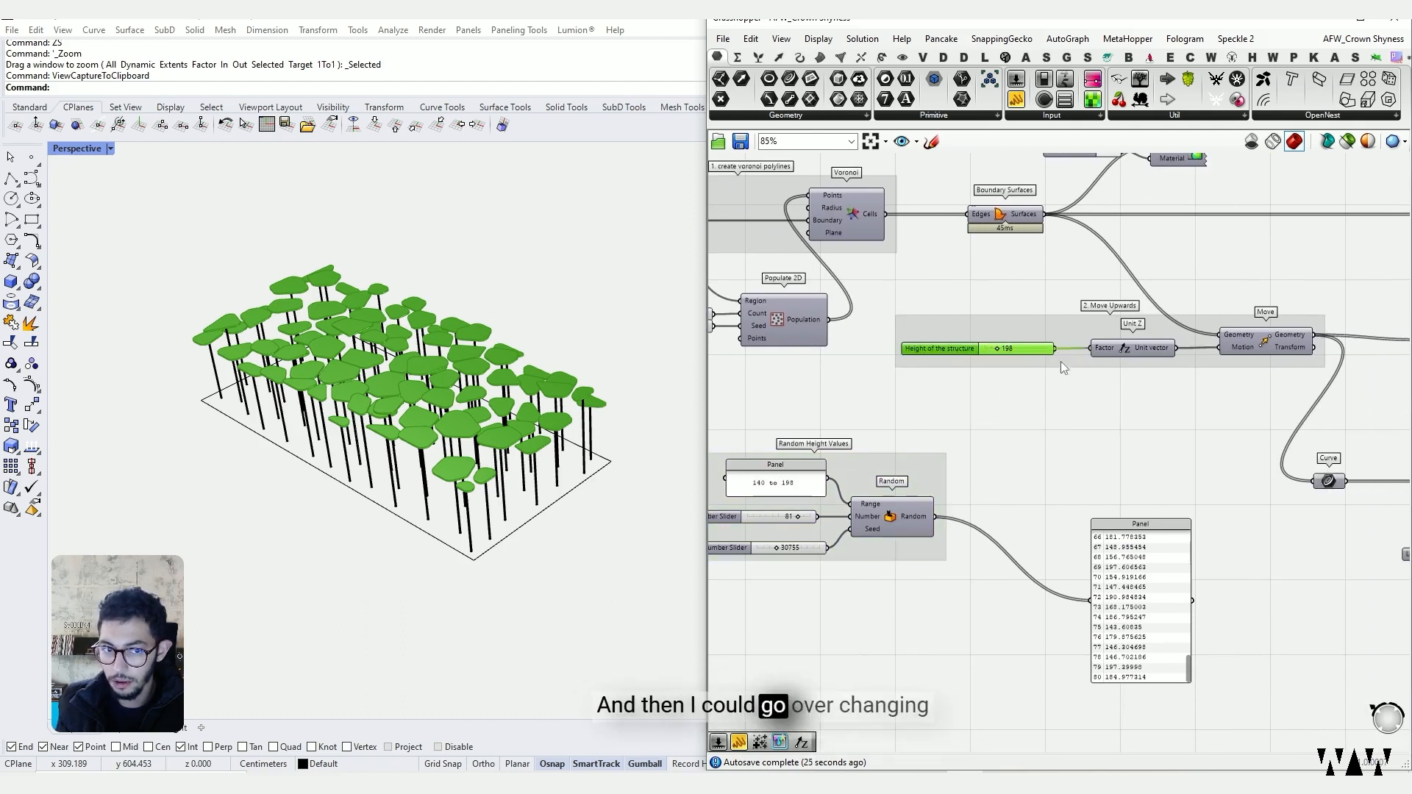
pyautogui.moveTo(937, 516); pyautogui.dragTo(1093, 353)
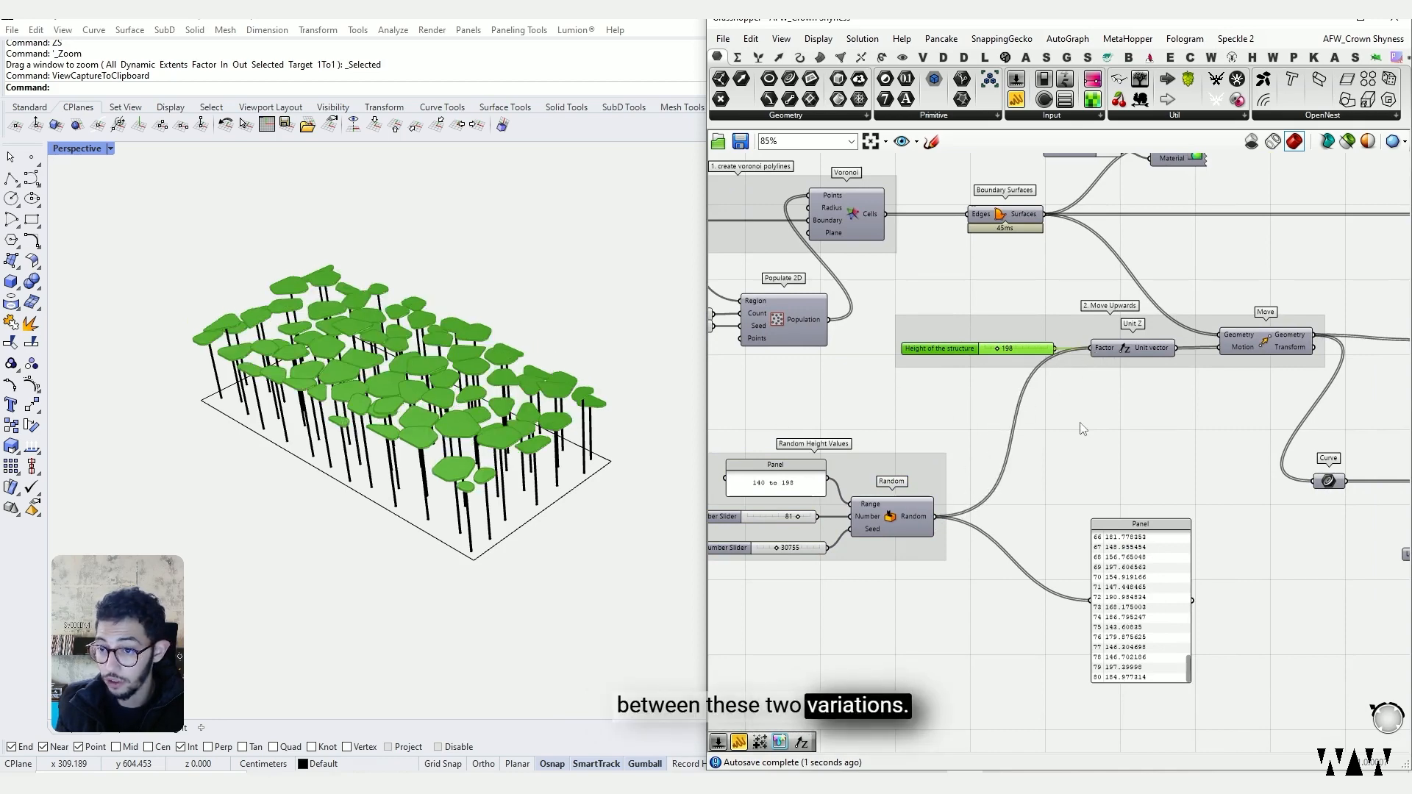
pyautogui.click(1079, 426)
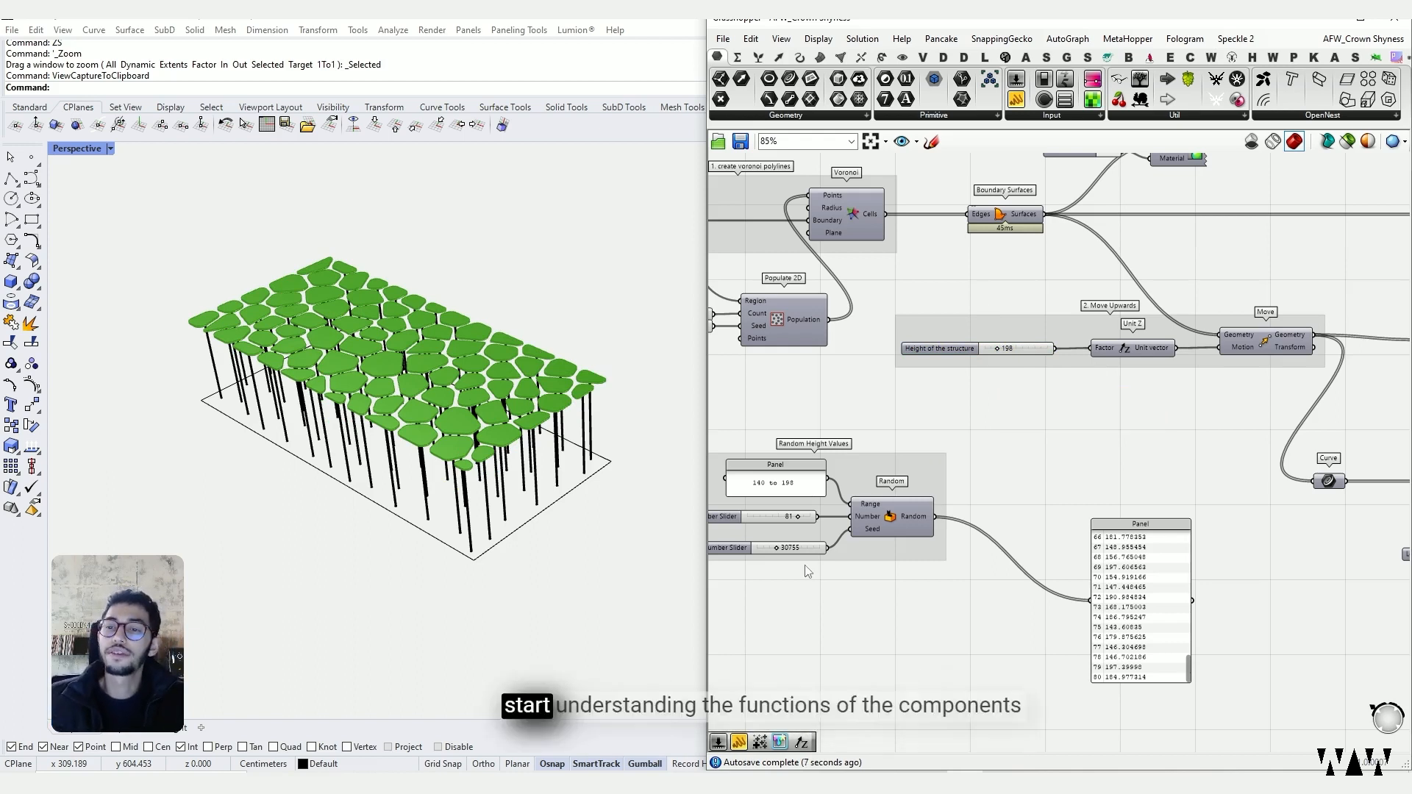
# Step: Read the Random component's description and browse the Curve and Sets components, including the Sequence group
pyautogui.moveTo(850, 513)
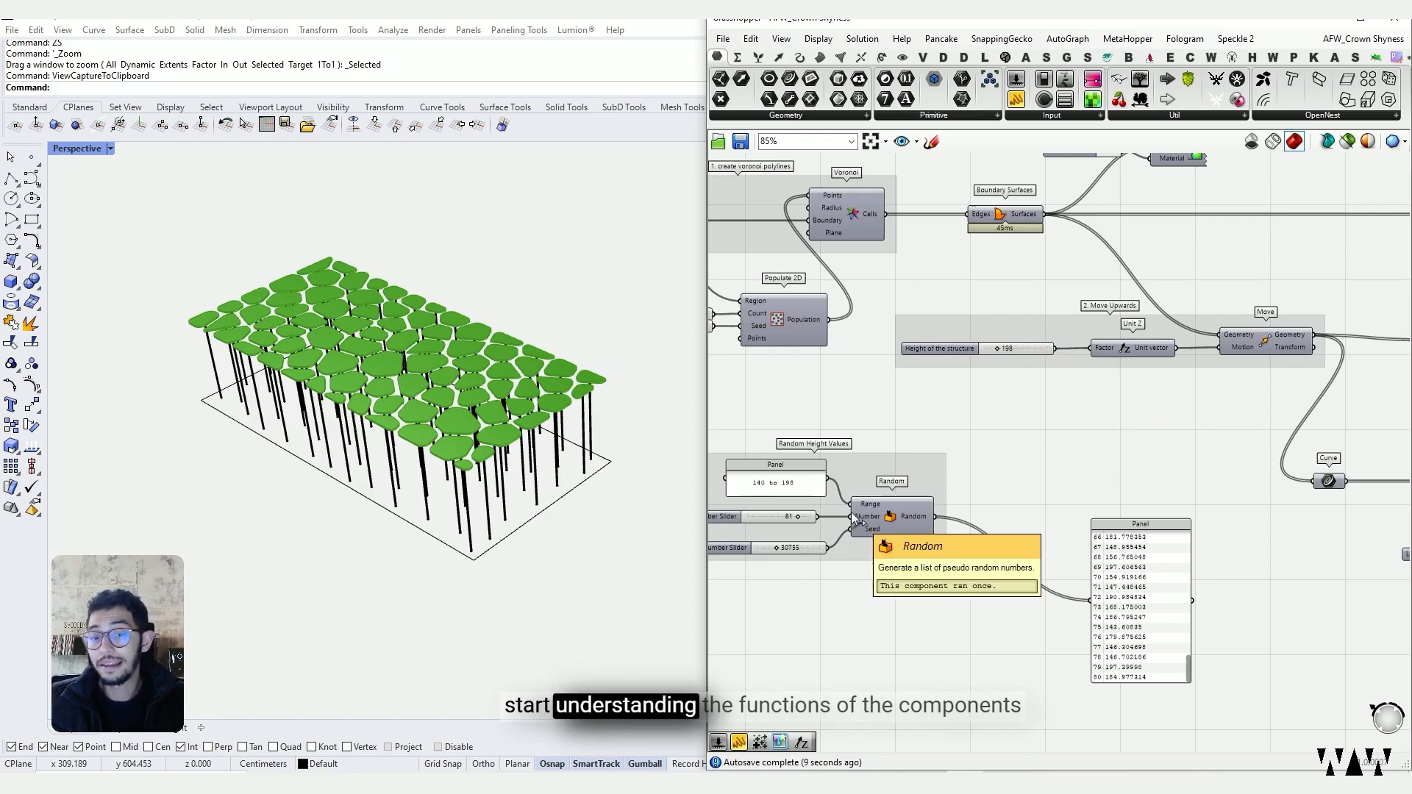
pyautogui.click(779, 58)
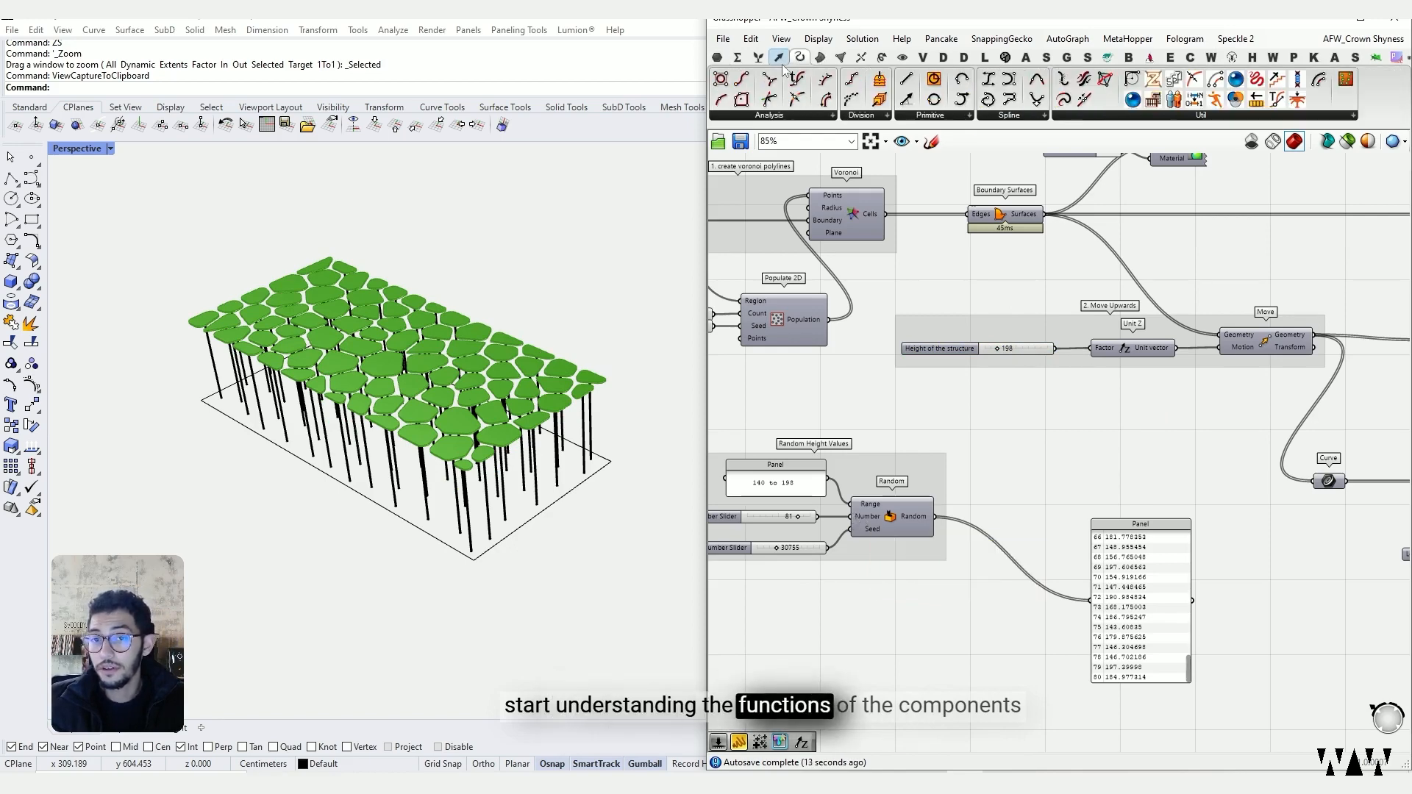
pyautogui.click(758, 58)
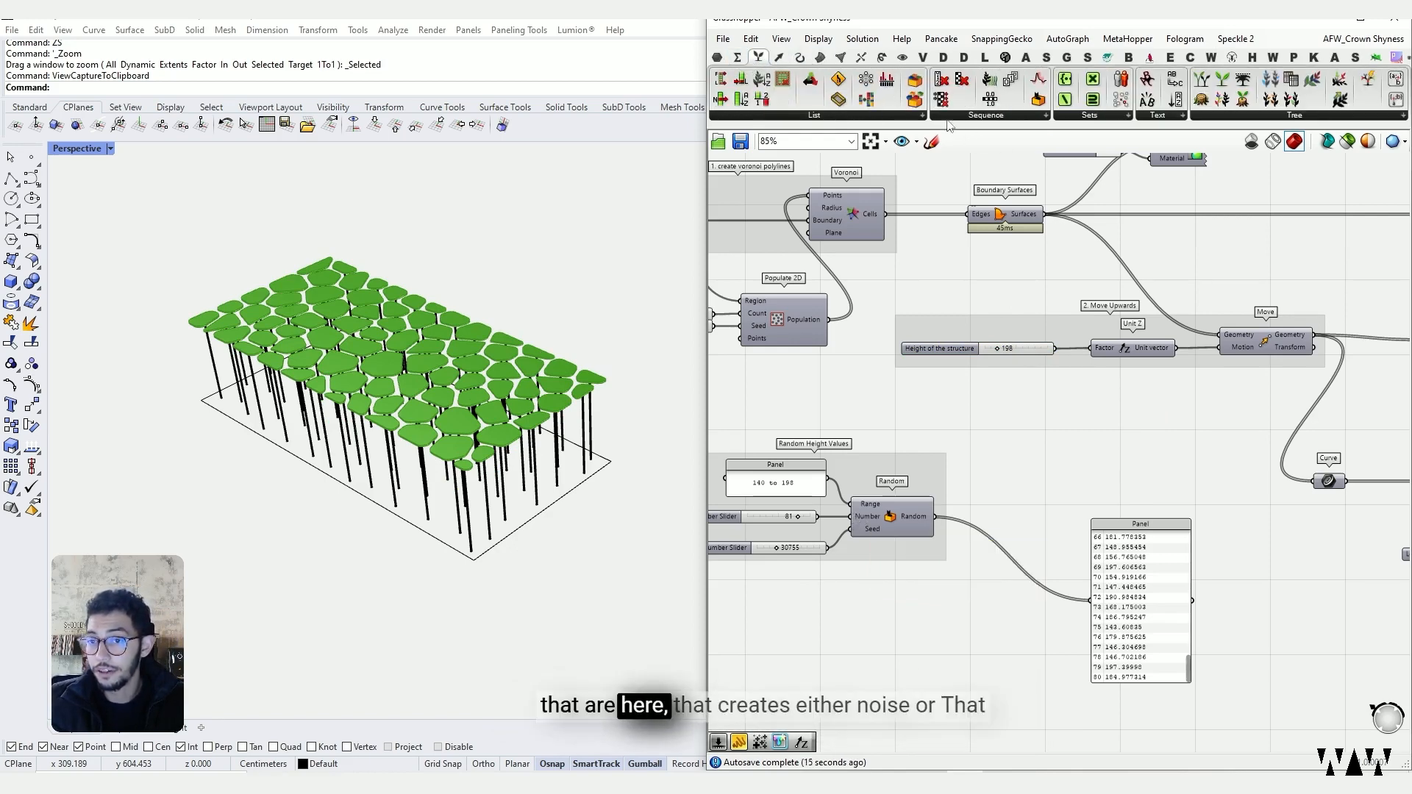
pyautogui.click(997, 116)
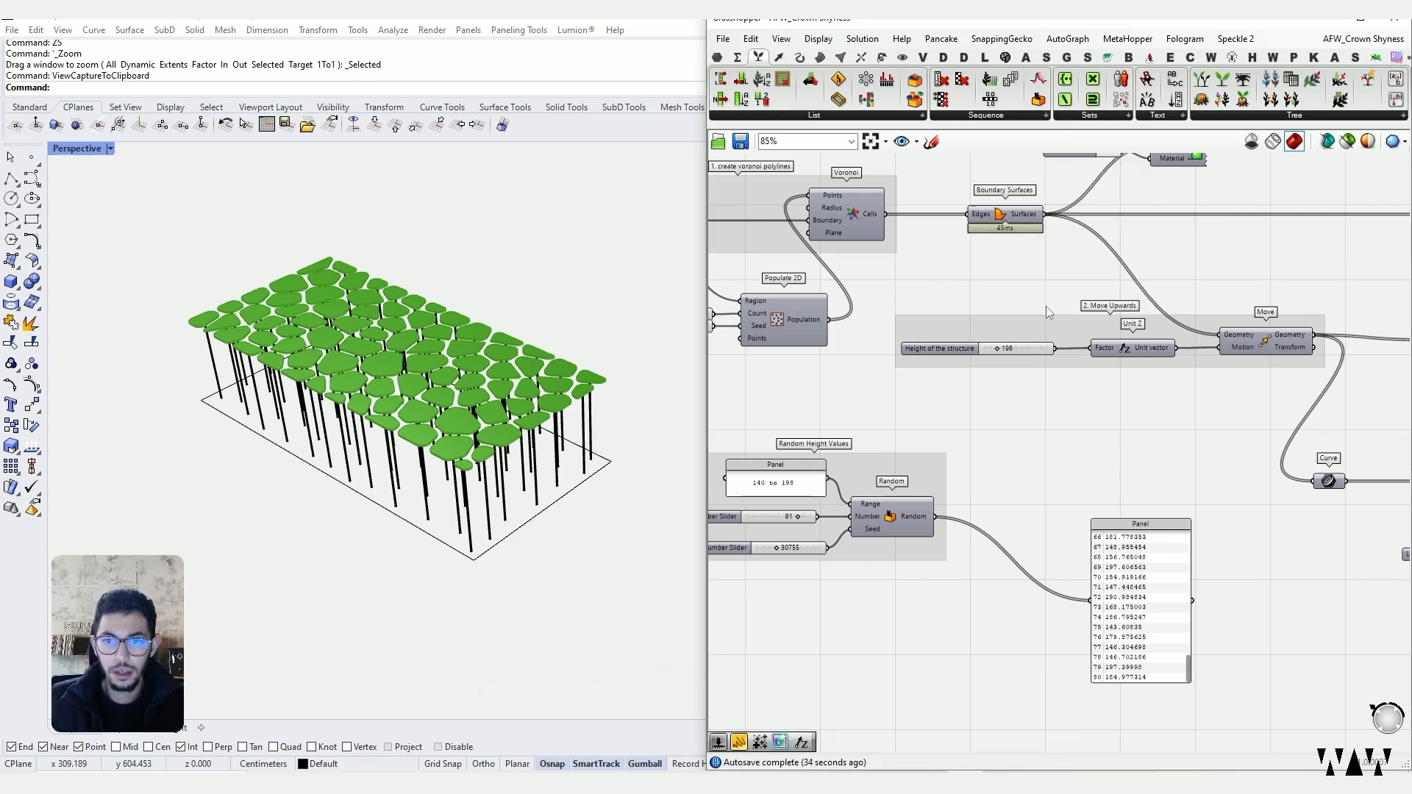
# Step: Connect the Random output to Unit Z's Factor input and delete the panel listing the random values
pyautogui.moveTo(854, 311); pyautogui.dragTo(975, 365, button='right')
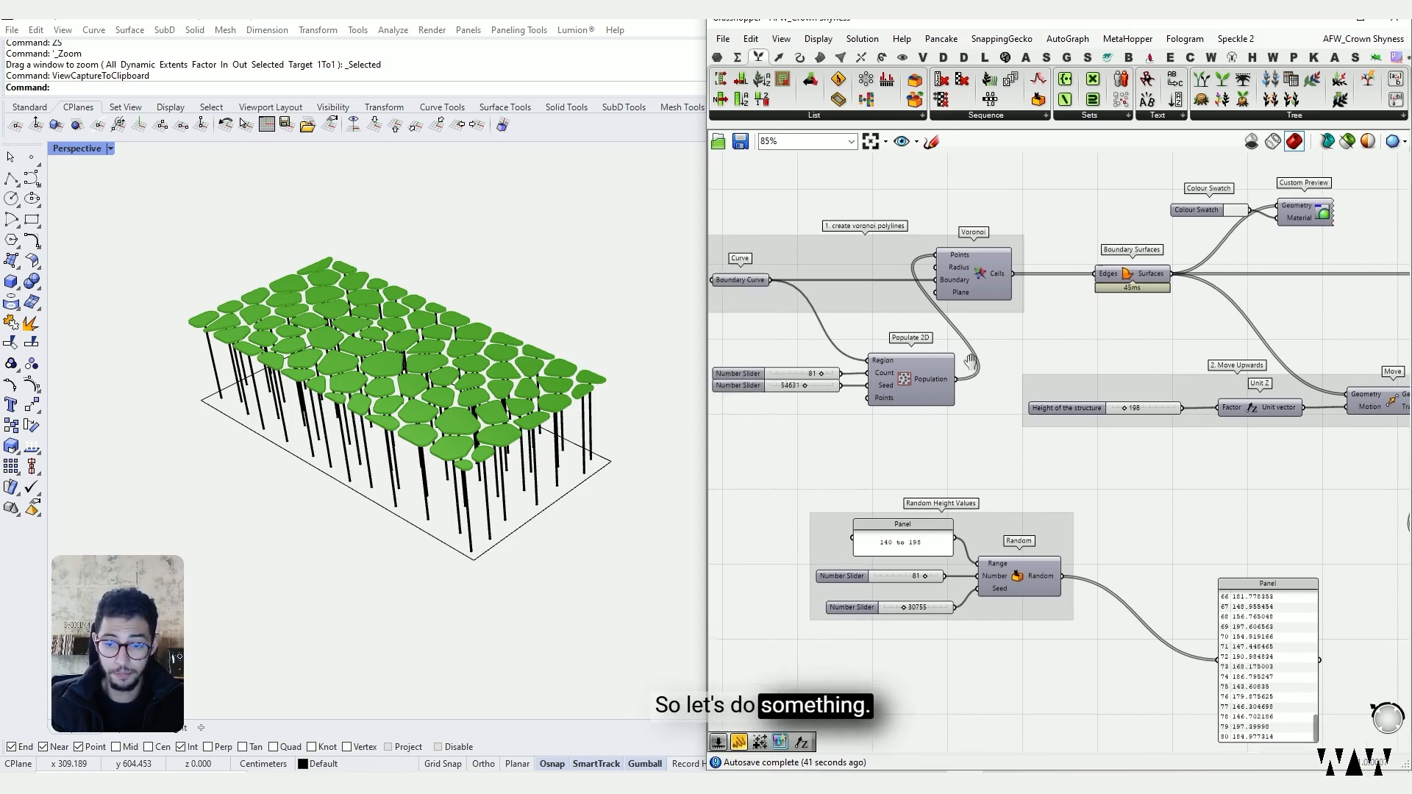
pyautogui.moveTo(1296, 640); pyautogui.dragTo(1280, 556)
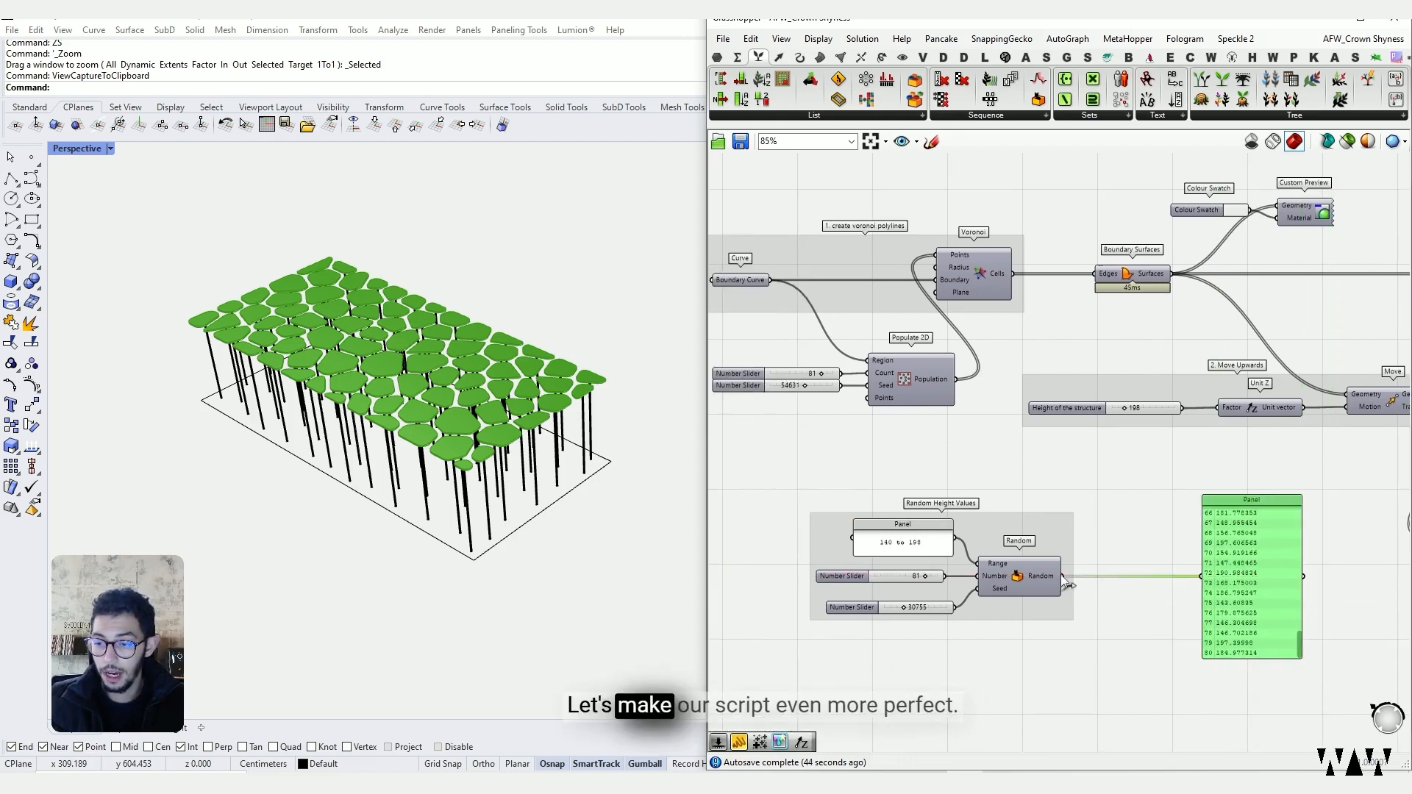
pyautogui.moveTo(1061, 575); pyautogui.dragTo(1191, 417)
pyautogui.press('Delete')
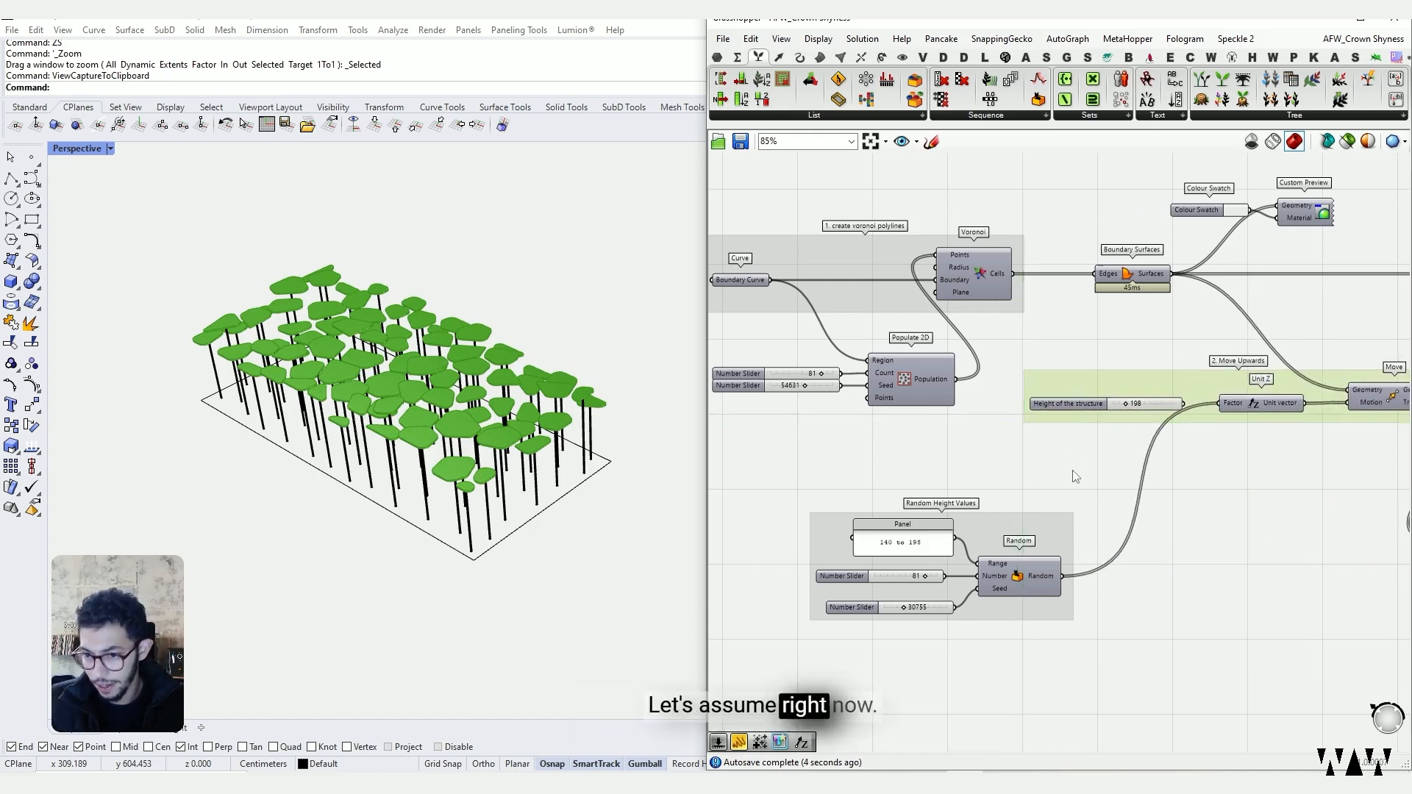
pyautogui.click(1073, 471)
# Step: Set the slider on Populate 2D's Count input to 20
pyautogui.moveTo(1046, 431); pyautogui.dragTo(1005, 407, button='right')
pyautogui.moveTo(992, 330); pyautogui.dragTo(1040, 307, button='right')
pyautogui.moveTo(509, 356)
pyautogui.mouseDown(button='right')
pyautogui.moveTo(519, 326)
pyautogui.moveTo(533, 344)
pyautogui.mouseUp(button='right')
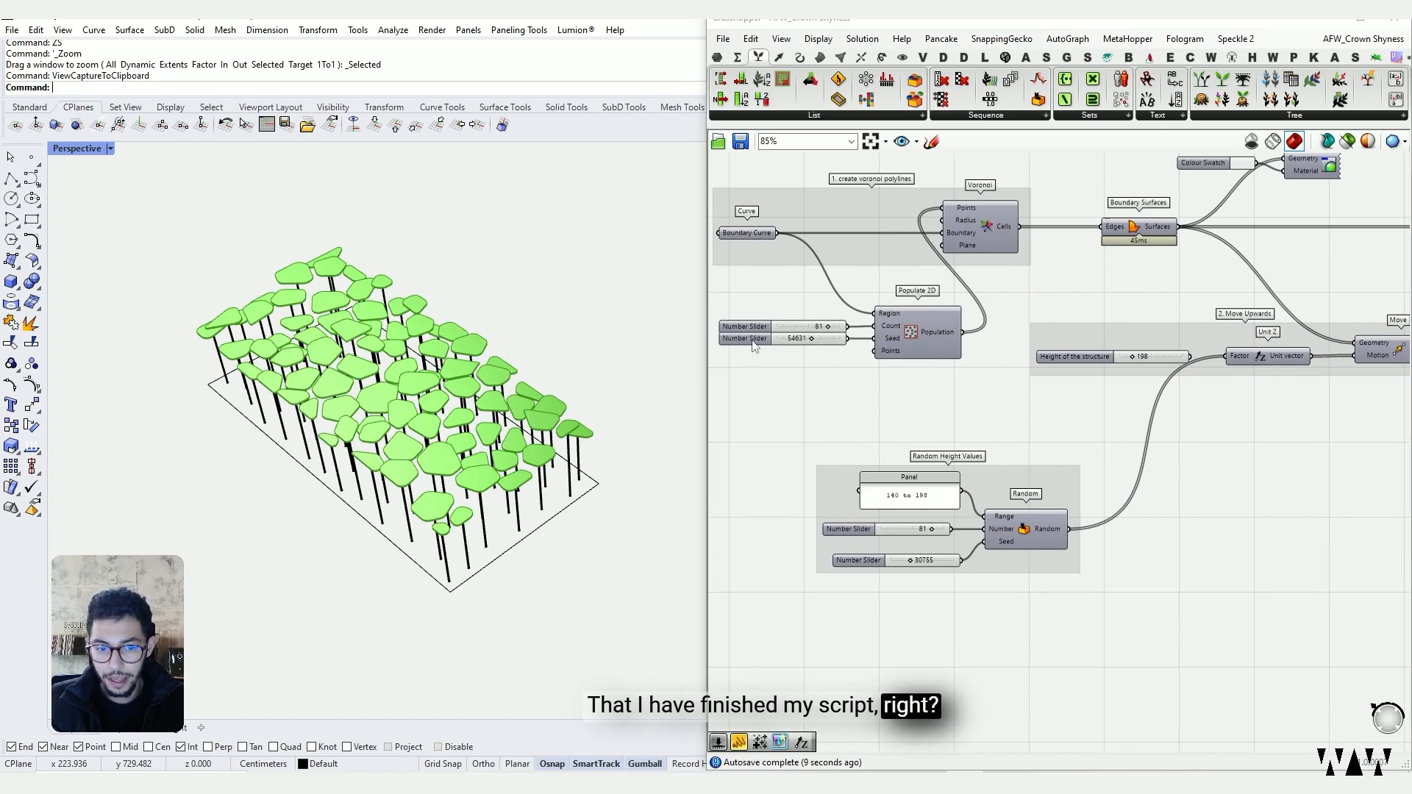
pyautogui.scroll(2, 696, 341)
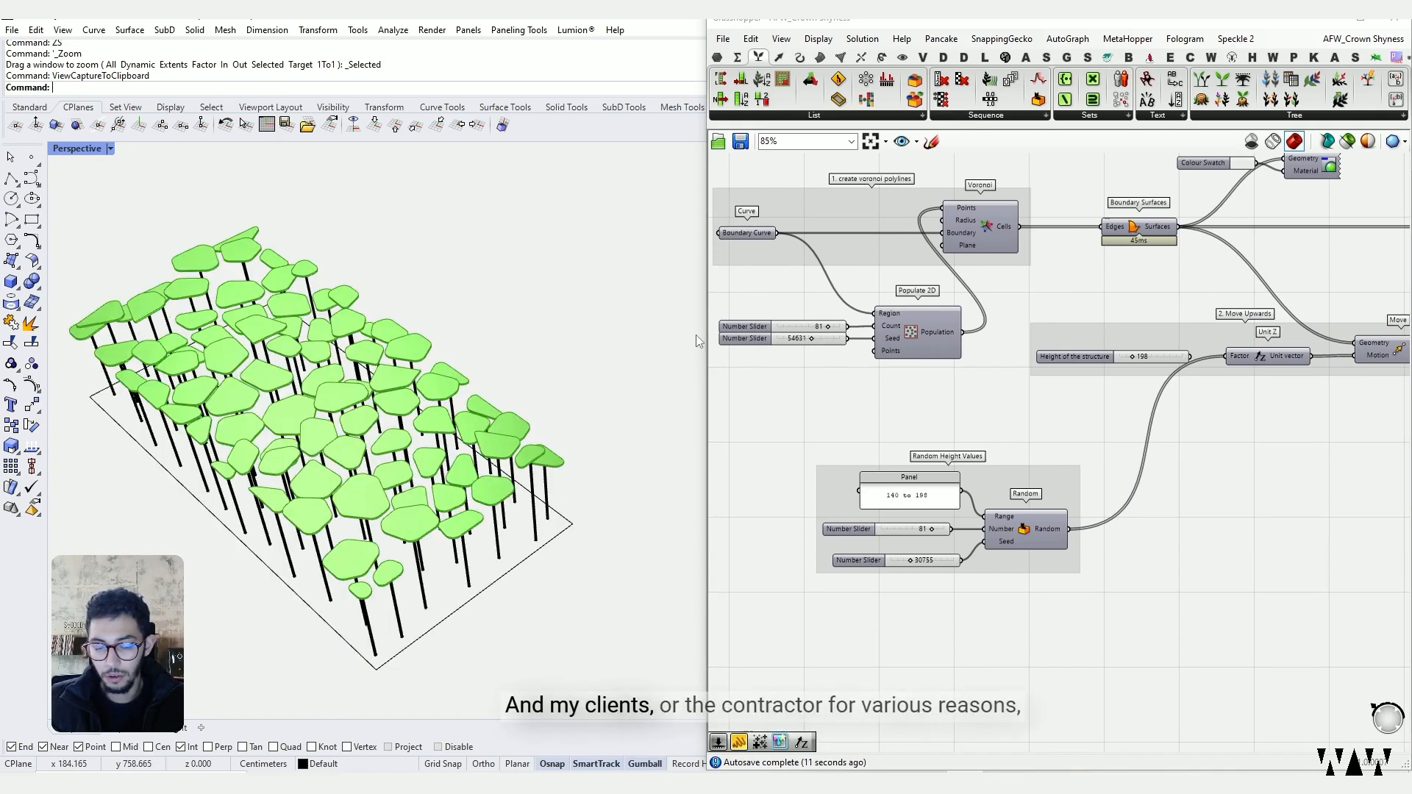
pyautogui.moveTo(536, 395); pyautogui.dragTo(546, 338, button='right')
pyautogui.scroll(3, 757, 314)
pyautogui.doubleClick(832, 340)
pyautogui.write('20')
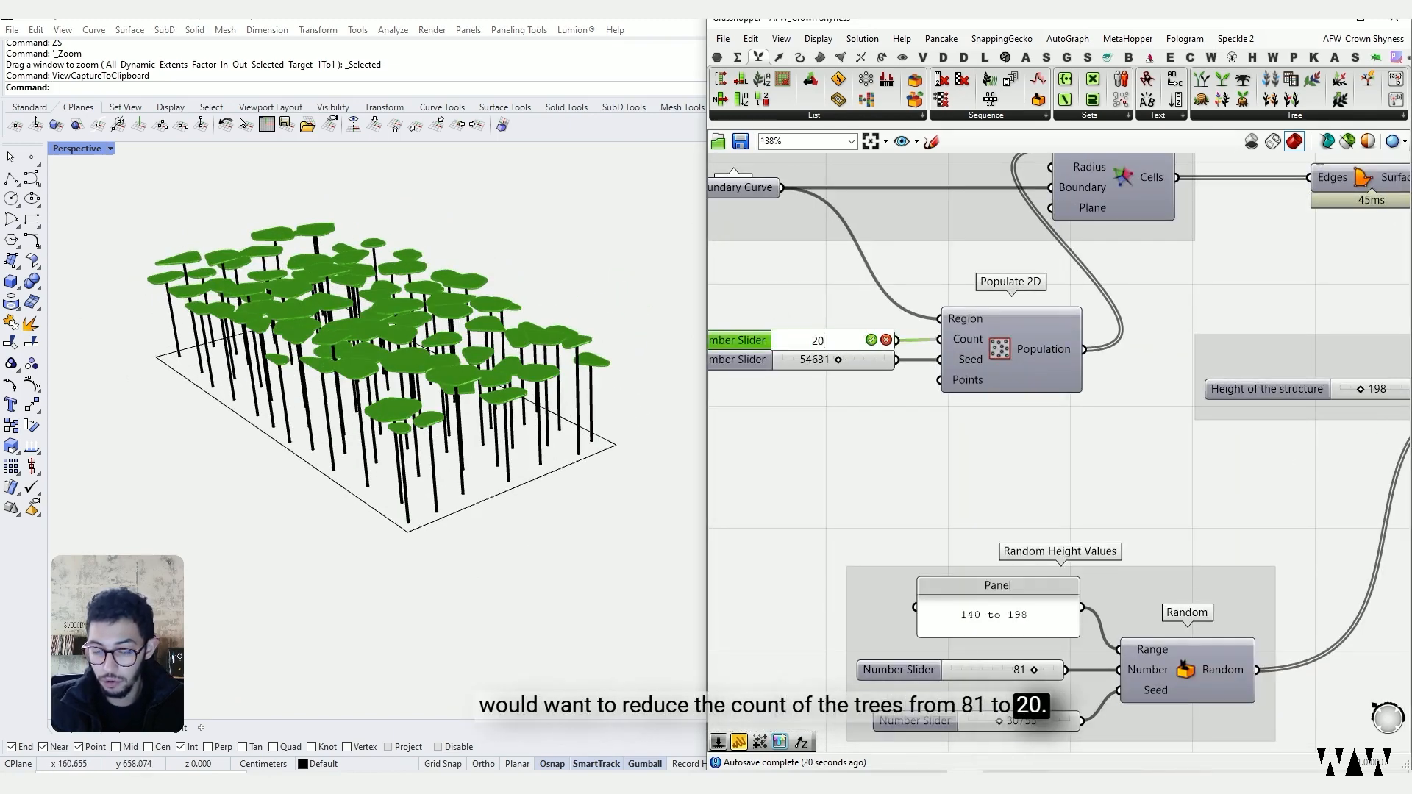
pyautogui.press('Return')
# Step: Inspect the canopies of the reduced pavilion up close from the side and review the Random and Move wiring
pyautogui.moveTo(526, 353); pyautogui.dragTo(528, 431, button='right')
pyautogui.moveTo(600, 352); pyautogui.dragTo(515, 289, button='right')
pyautogui.scroll(7, 458, 276)
pyautogui.scroll(3, 471, 273)
pyautogui.scroll(-4, 555, 345)
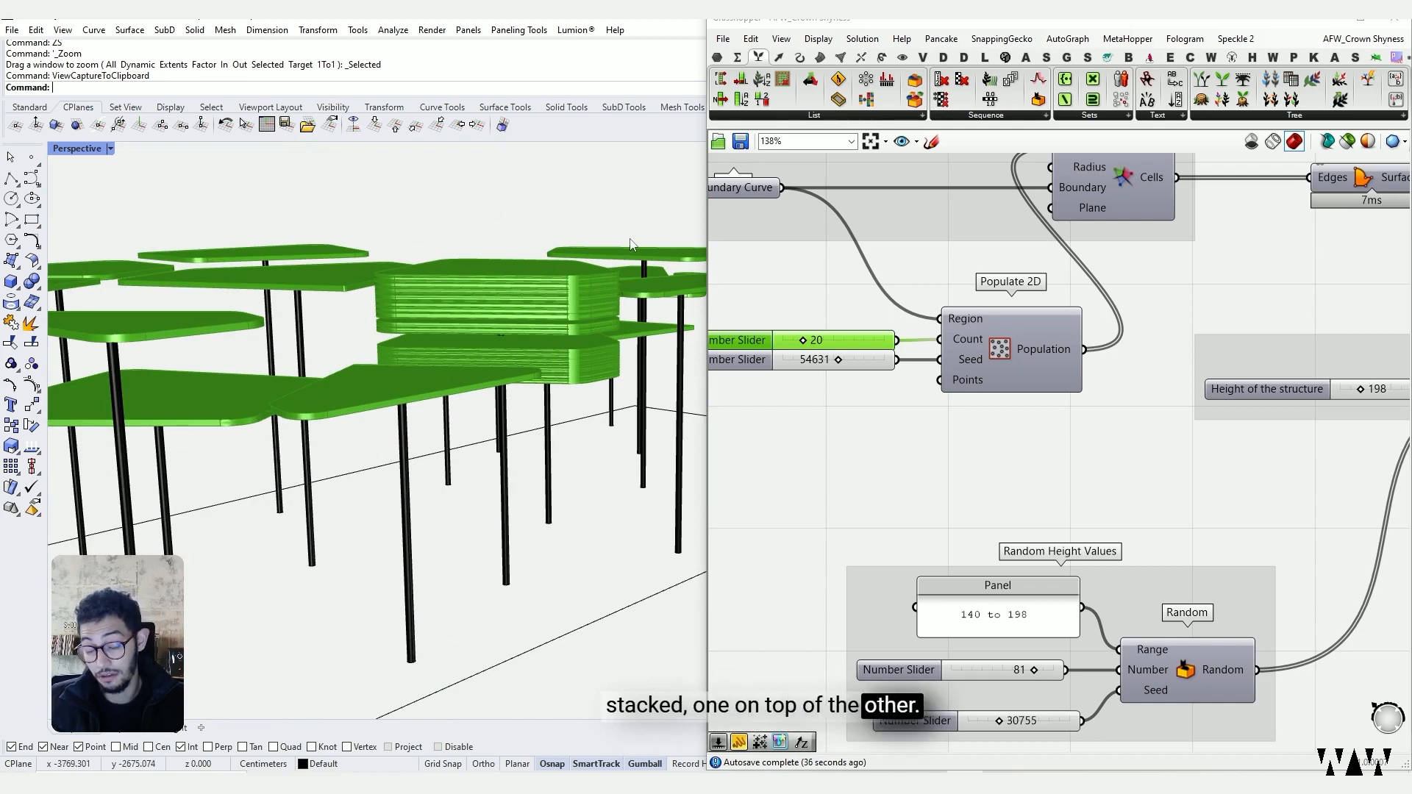
pyautogui.moveTo(647, 266); pyautogui.dragTo(648, 287, button='right')
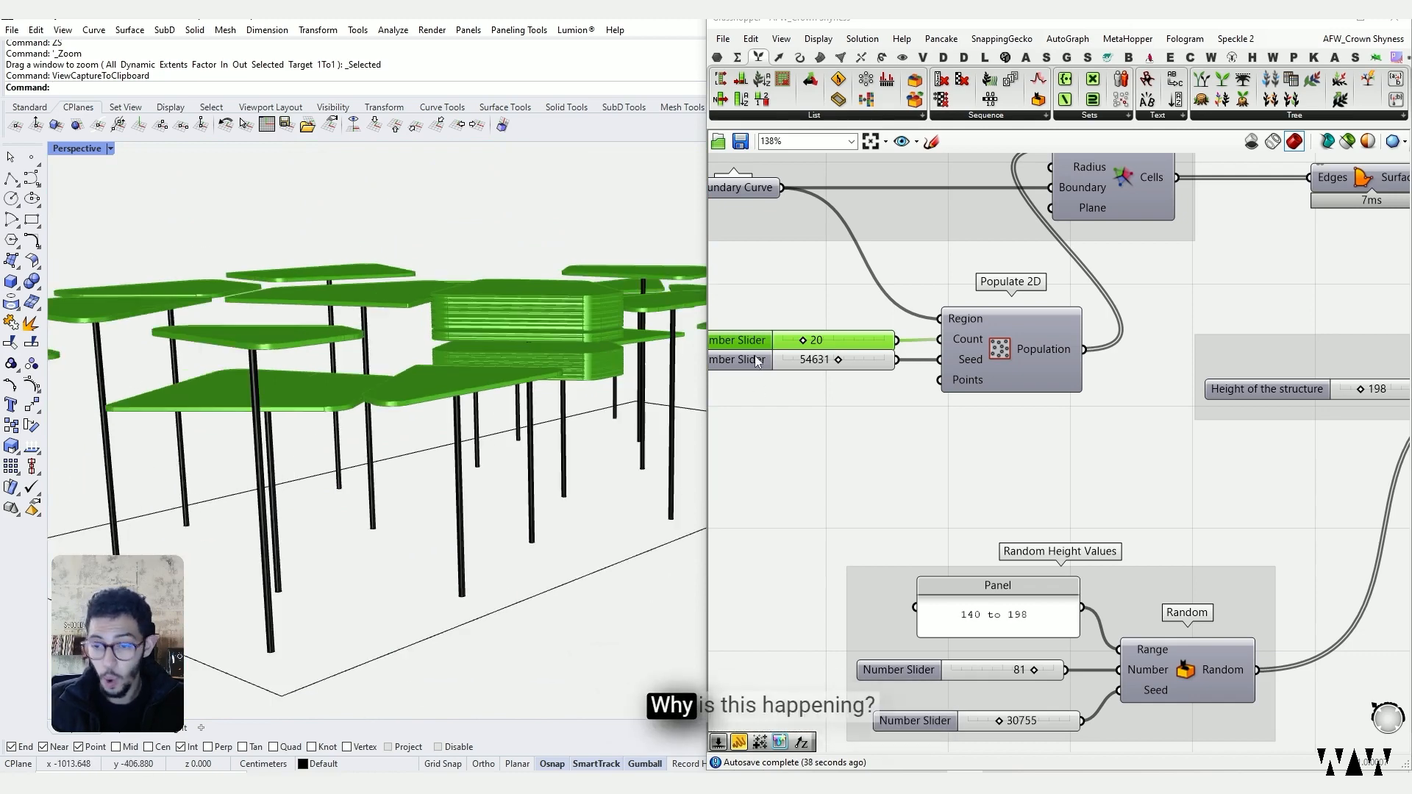
pyautogui.scroll(-5, 999, 257)
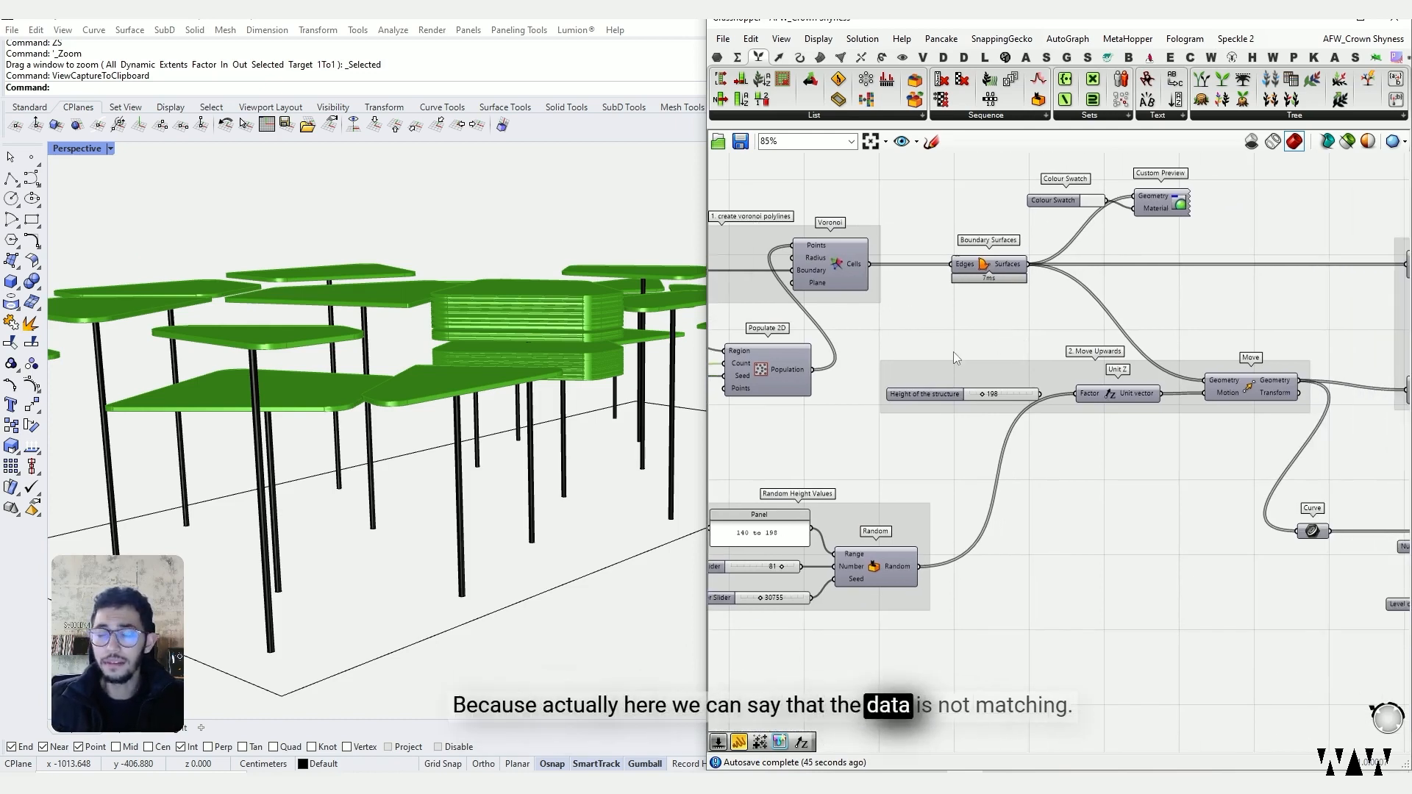
# Step: Sketch a 20 beside the circled Boundary Surfaces component, circle Random's Number slider and Unit Z, and discard the markup
pyautogui.click(931, 142)
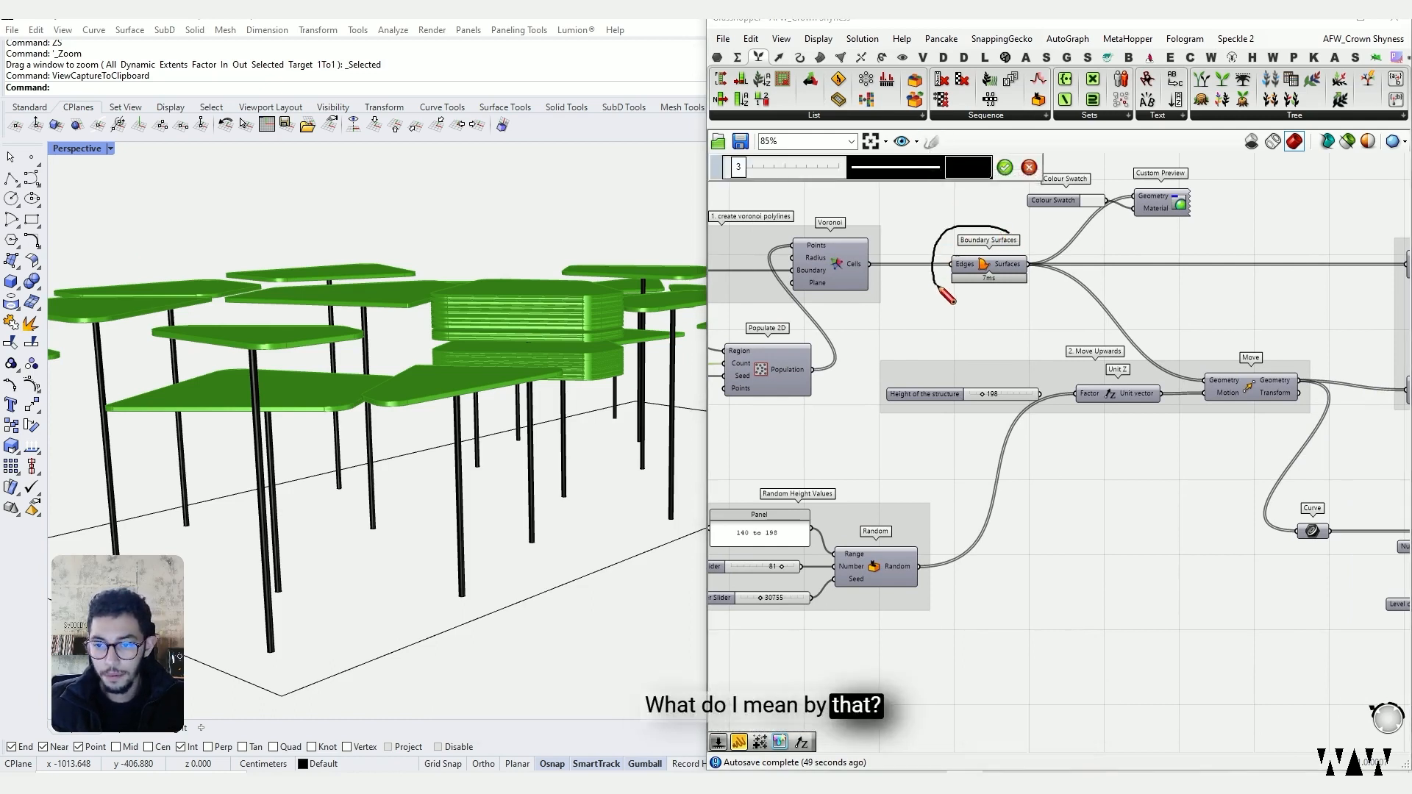
pyautogui.moveTo(947, 295)
pyautogui.mouseDown()
pyautogui.moveTo(1038, 283)
pyautogui.moveTo(1009, 234)
pyautogui.mouseUp()
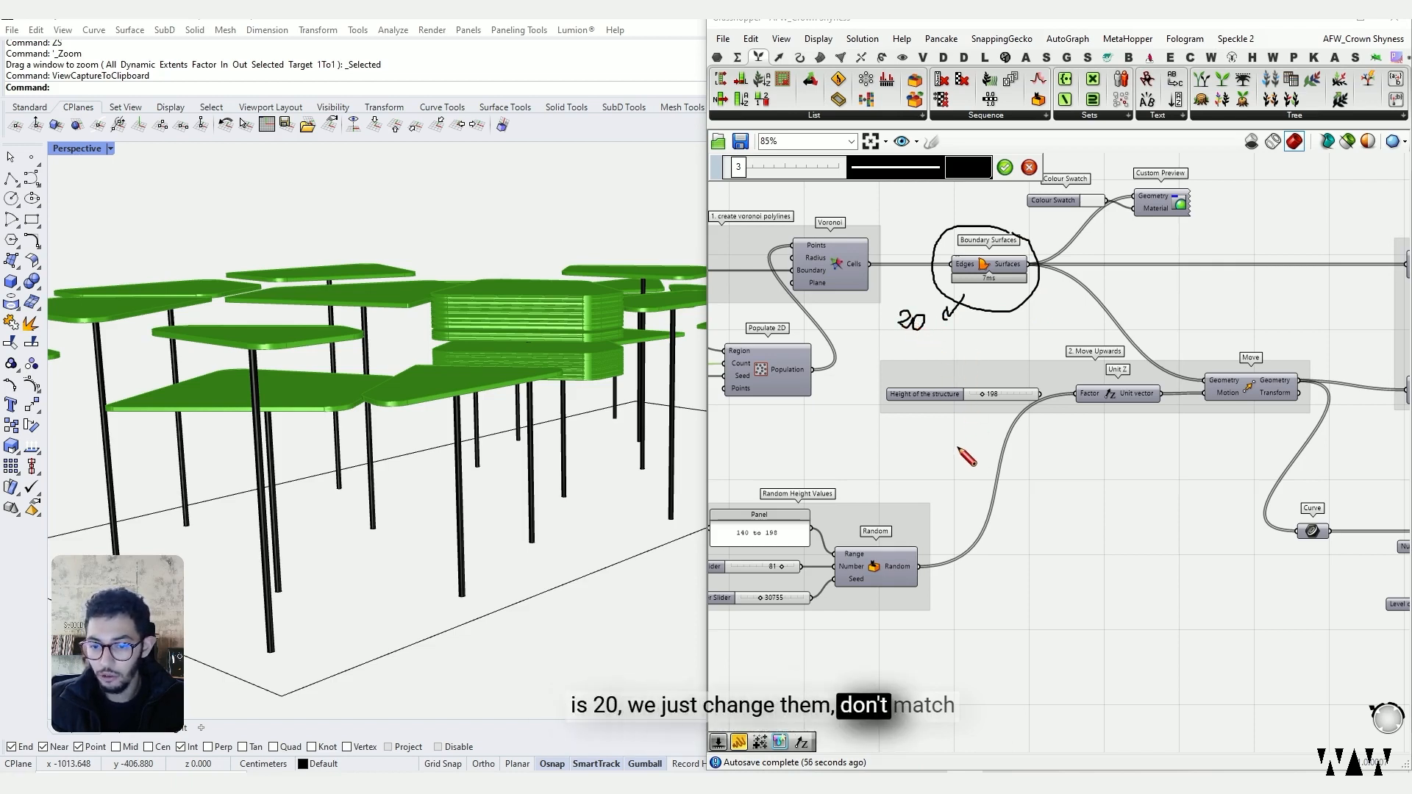
pyautogui.moveTo(796, 556); pyautogui.dragTo(766, 561)
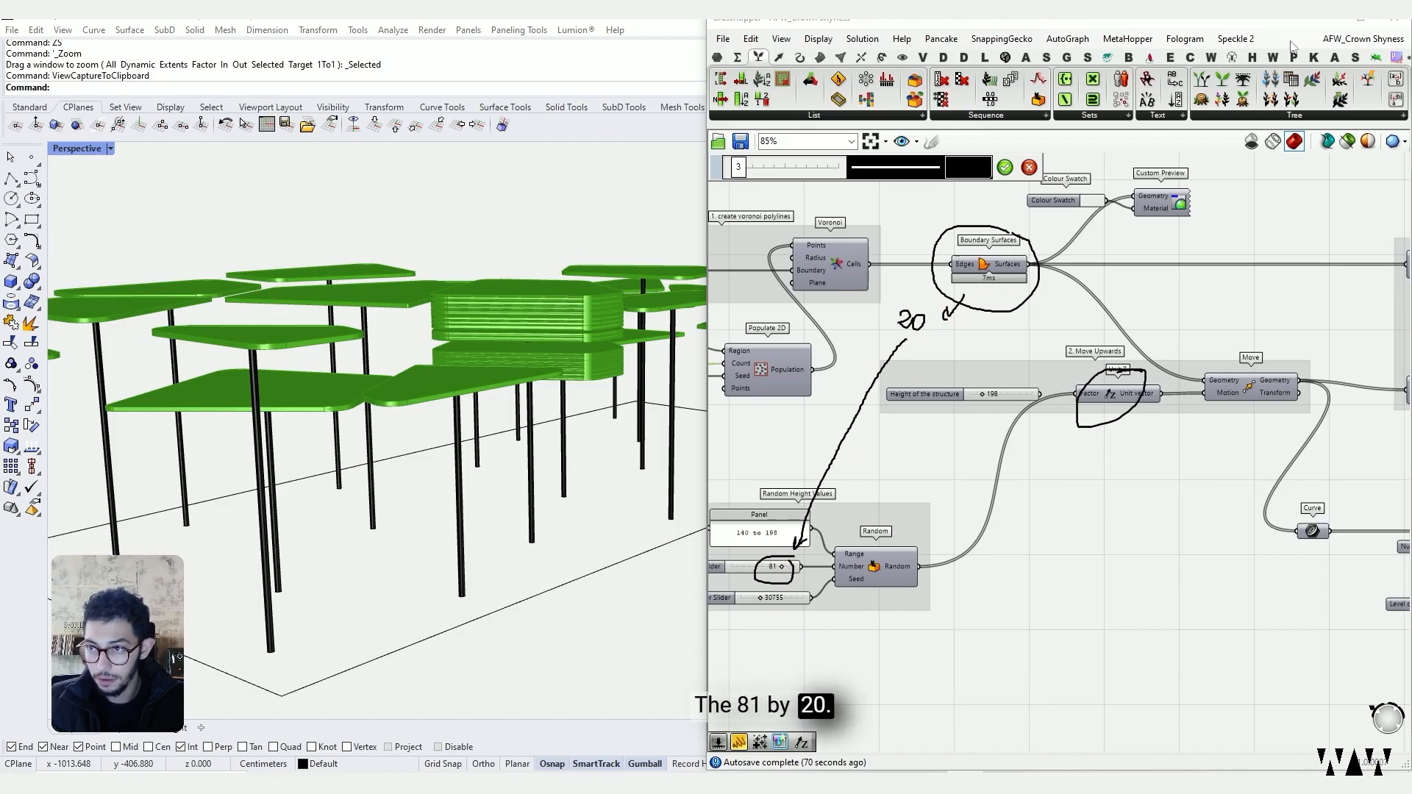
pyautogui.click(1323, 25)
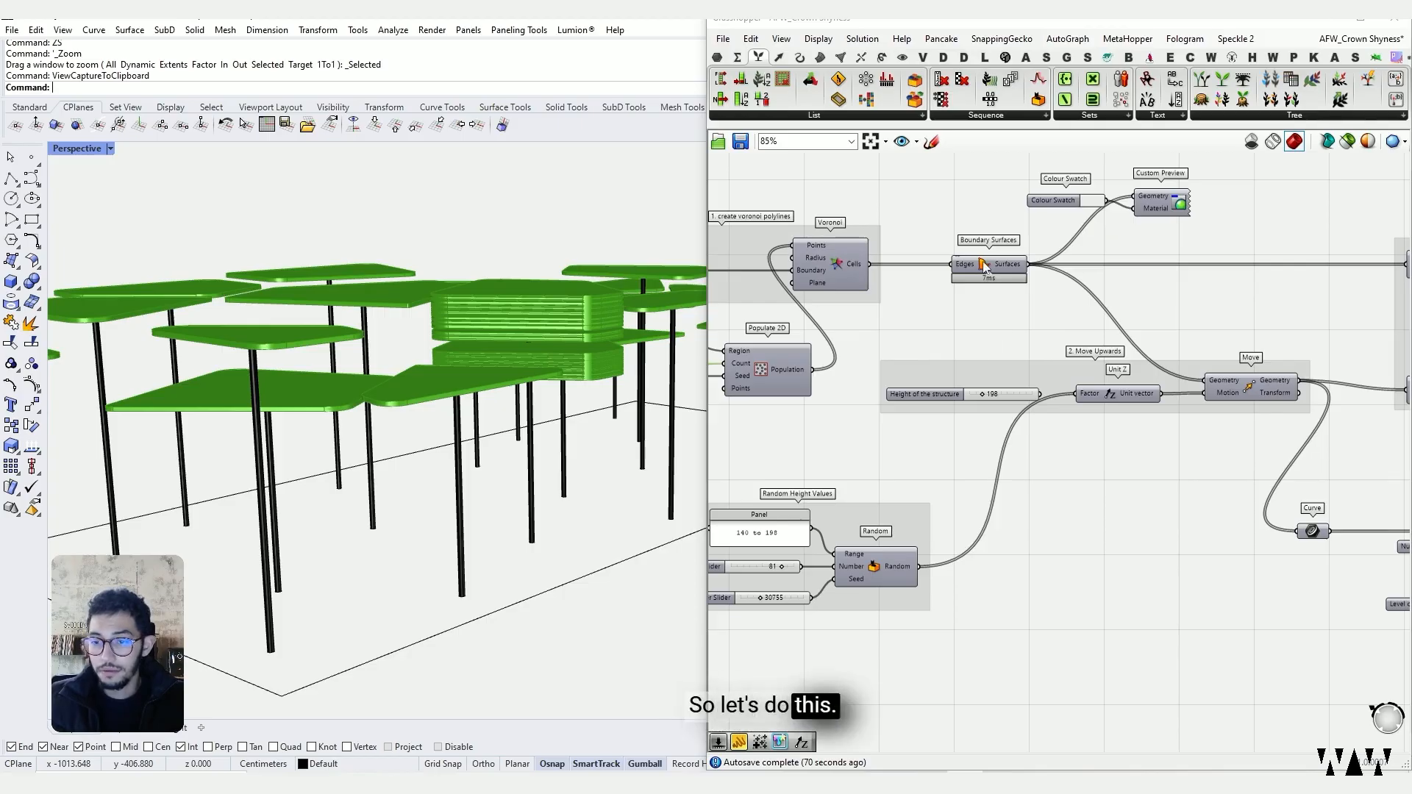
# Step: Set the slider on Random's Number input to 20 to match the Boundary Surfaces output, and inspect the canopies from above
pyautogui.scroll(5, 984, 266)
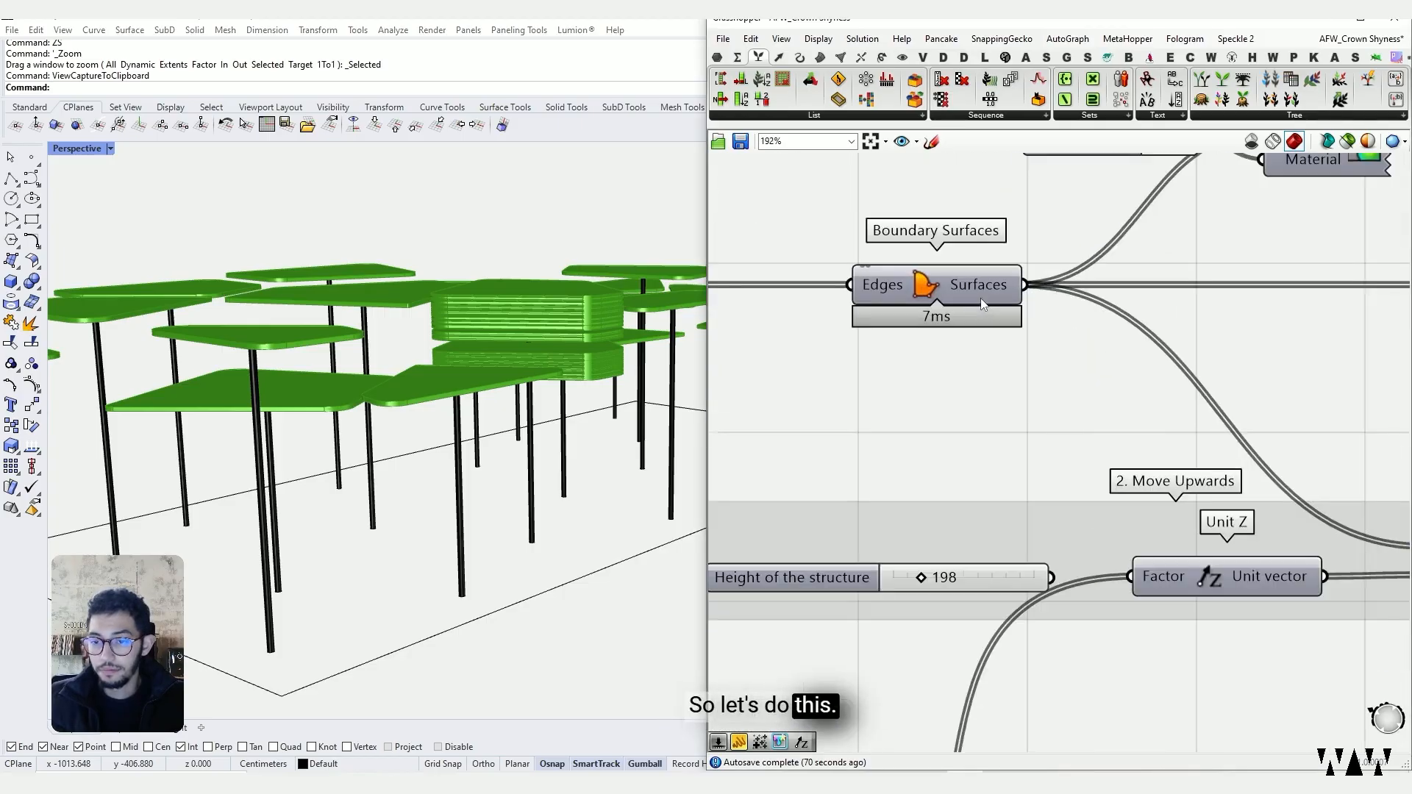
pyautogui.moveTo(986, 288)
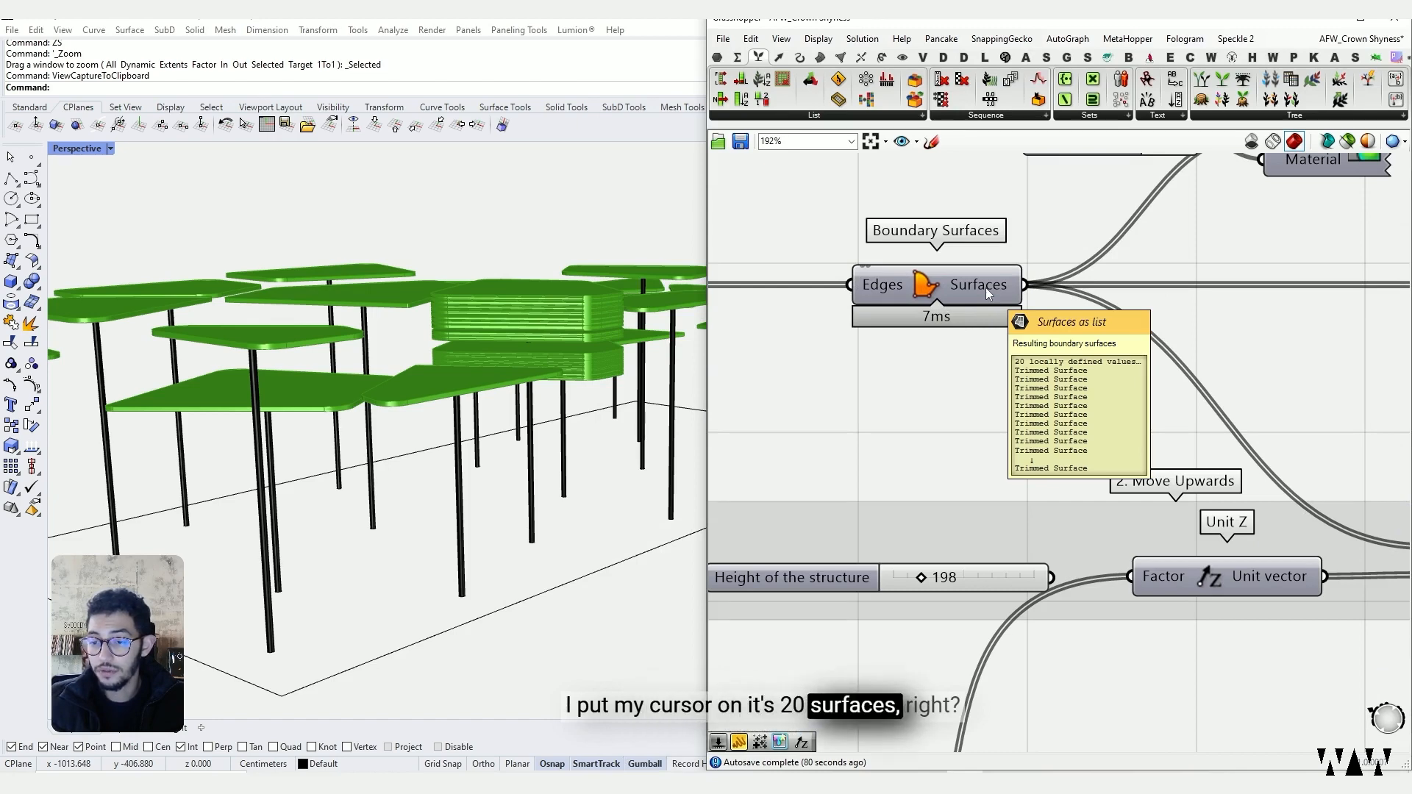
pyautogui.scroll(-5, 945, 312)
pyautogui.moveTo(758, 604); pyautogui.dragTo(979, 504, button='right')
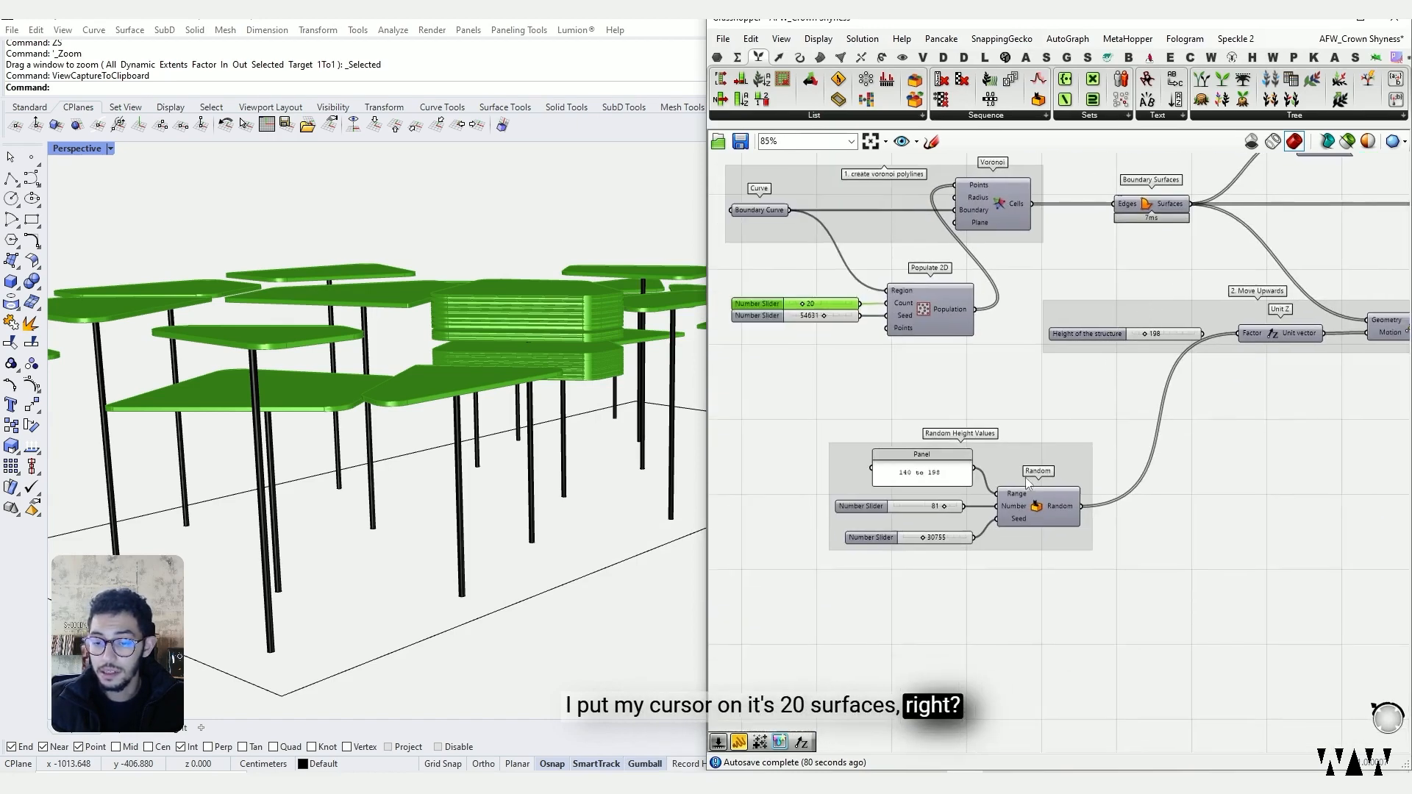
pyautogui.scroll(4, 978, 504)
pyautogui.doubleClick(877, 510)
pyautogui.write('20')
pyautogui.press('Return')
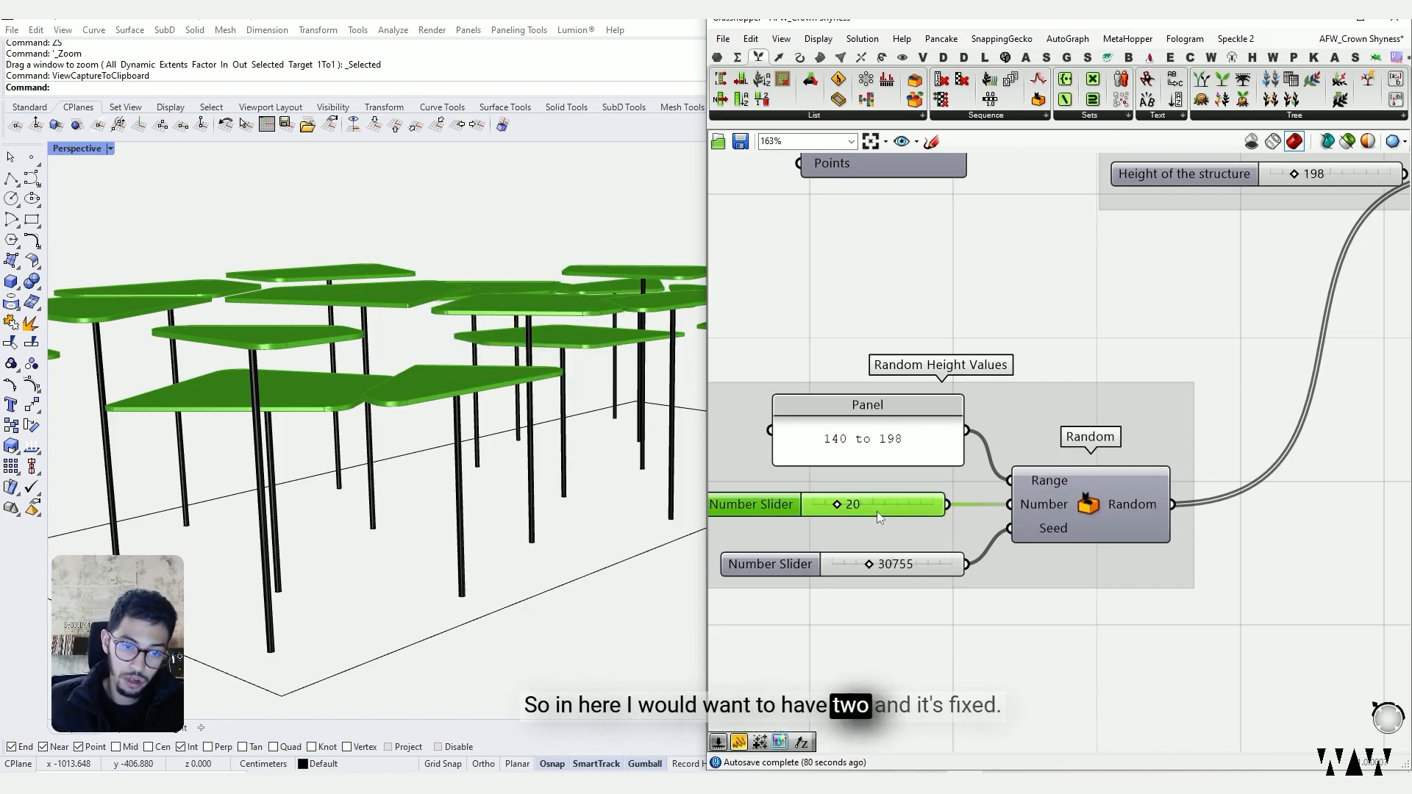
pyautogui.click(539, 370)
pyautogui.moveTo(539, 369); pyautogui.dragTo(542, 444, button='right')
pyautogui.scroll(-4, 479, 409)
pyautogui.scroll(-3, 960, 417)
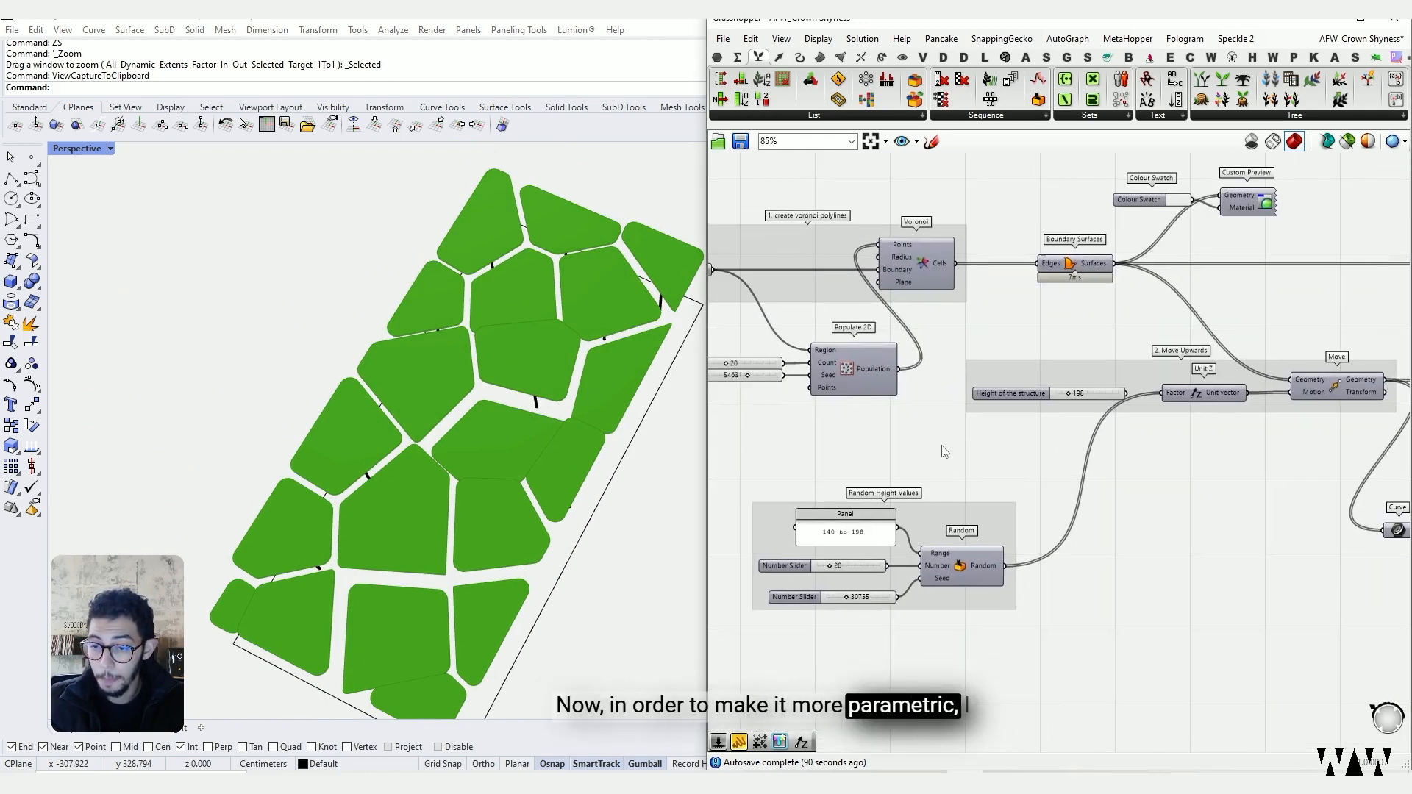
# Step: Add a List Length component between the Populate 2D and Random Height Values groups
pyautogui.doubleClick(943, 430)
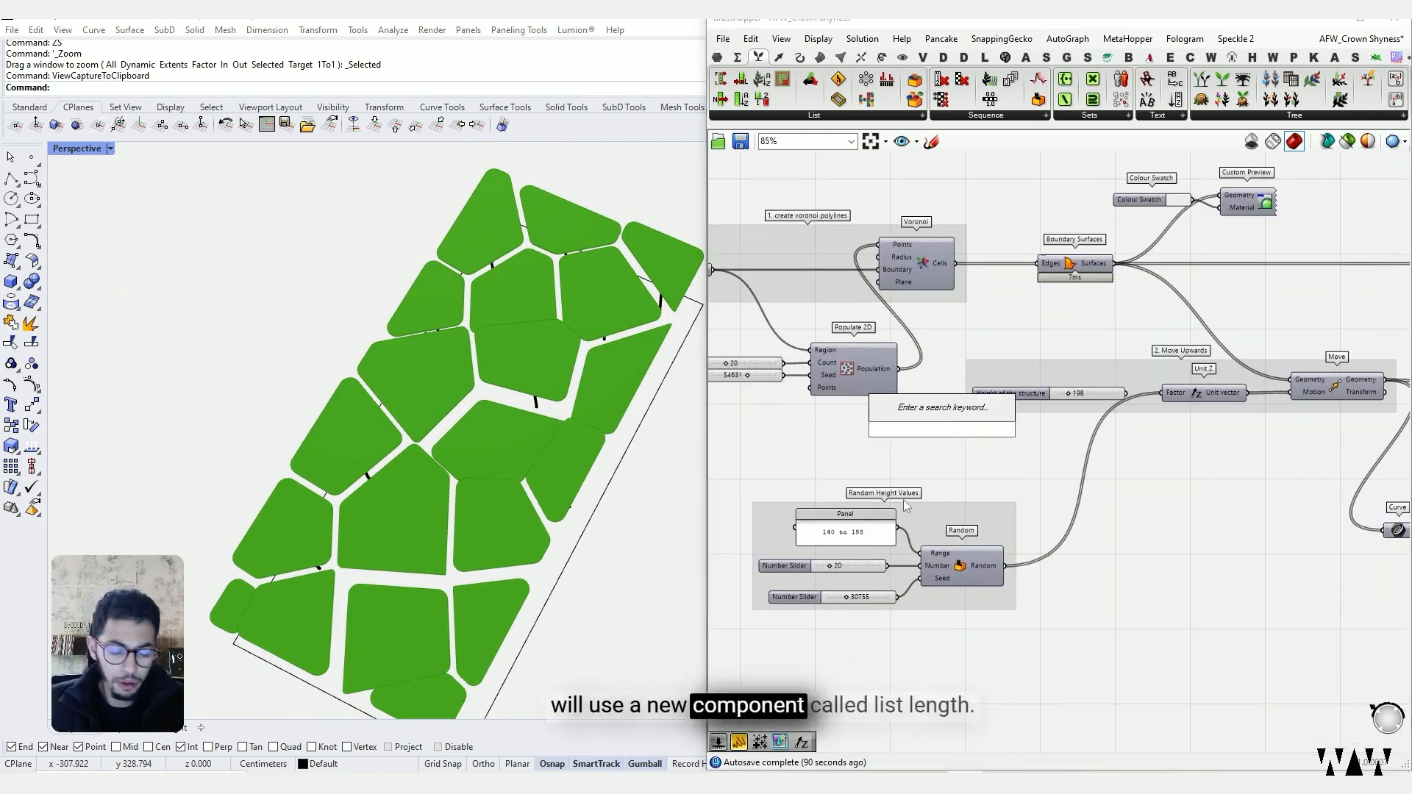
pyautogui.write('list le')
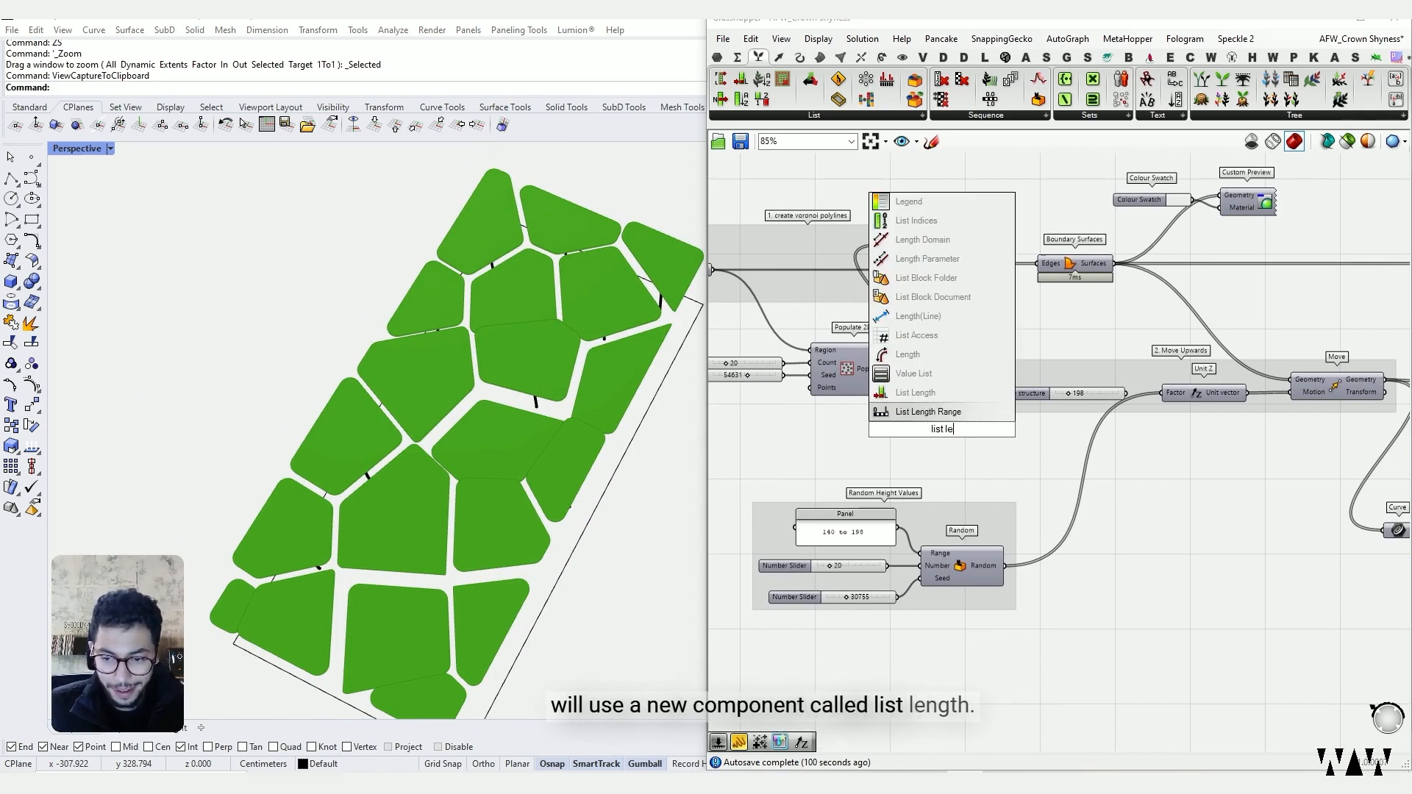
pyautogui.press('Return')
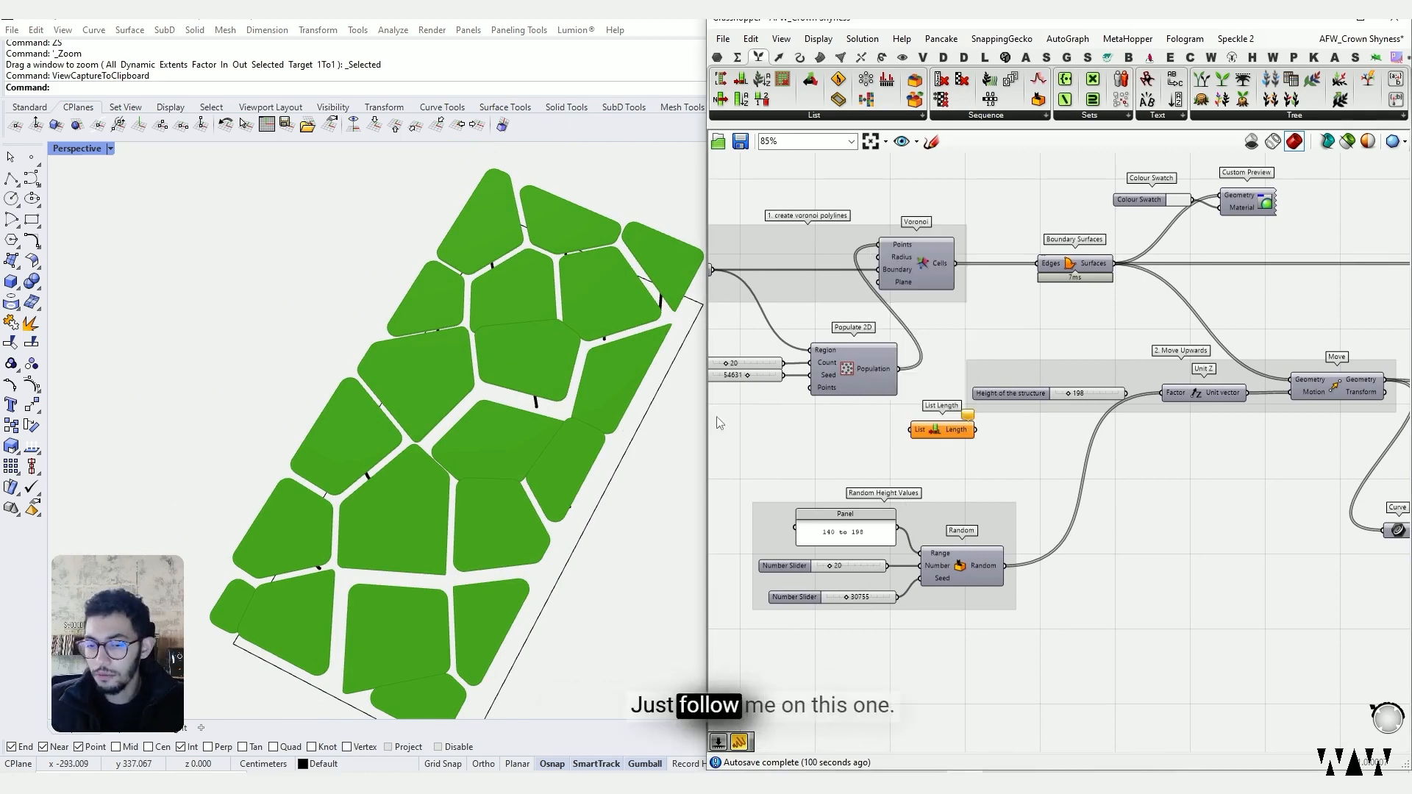
pyautogui.scroll(3, 966, 431)
pyautogui.scroll(-4, 966, 432)
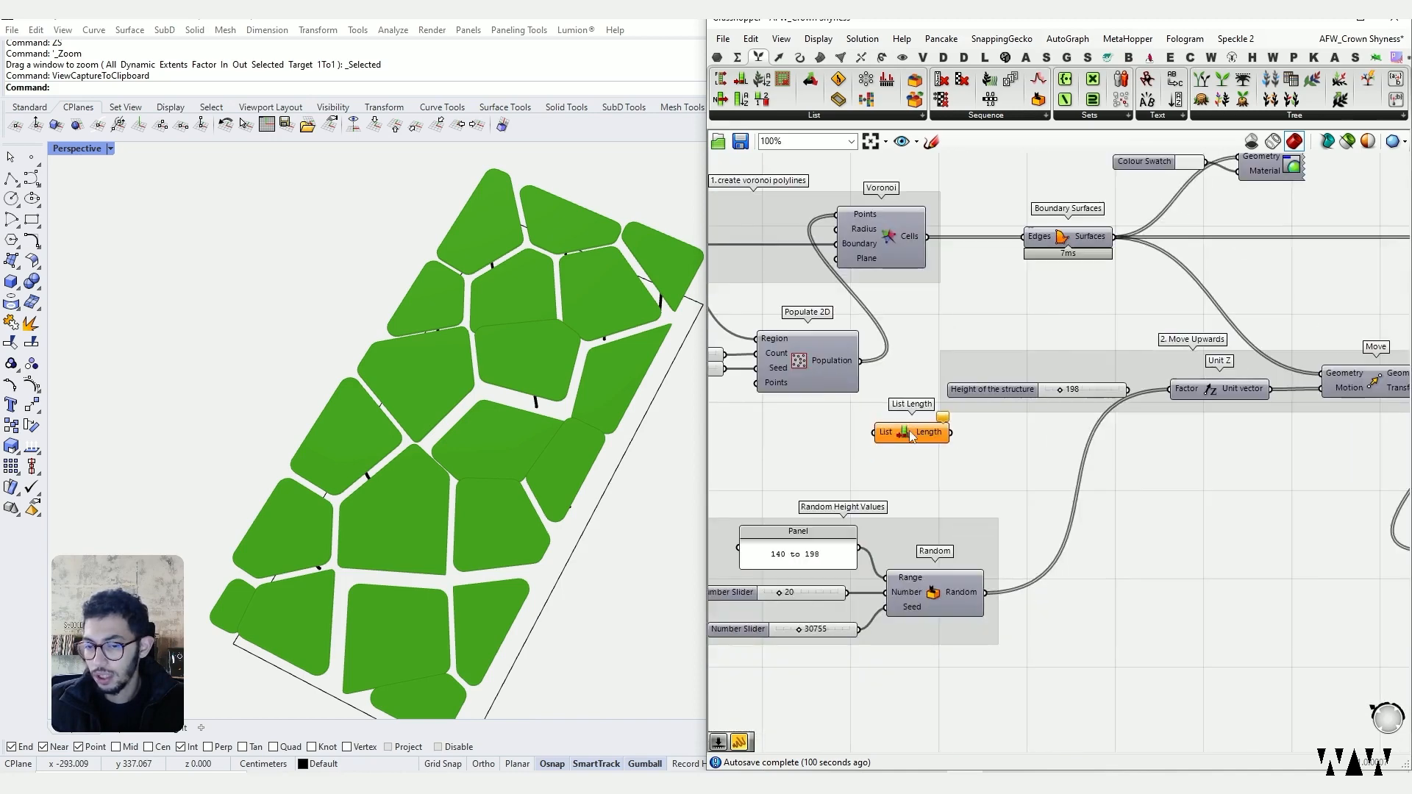
# Step: Open up space by shifting the Move Upwards part of the definition away from Boundary Surfaces, and place List Length just after Boundary Surfaces
pyautogui.click(948, 454)
pyautogui.scroll(1, 949, 456)
pyautogui.moveTo(949, 456); pyautogui.dragTo(1160, 265)
pyautogui.scroll(-3, 1168, 267)
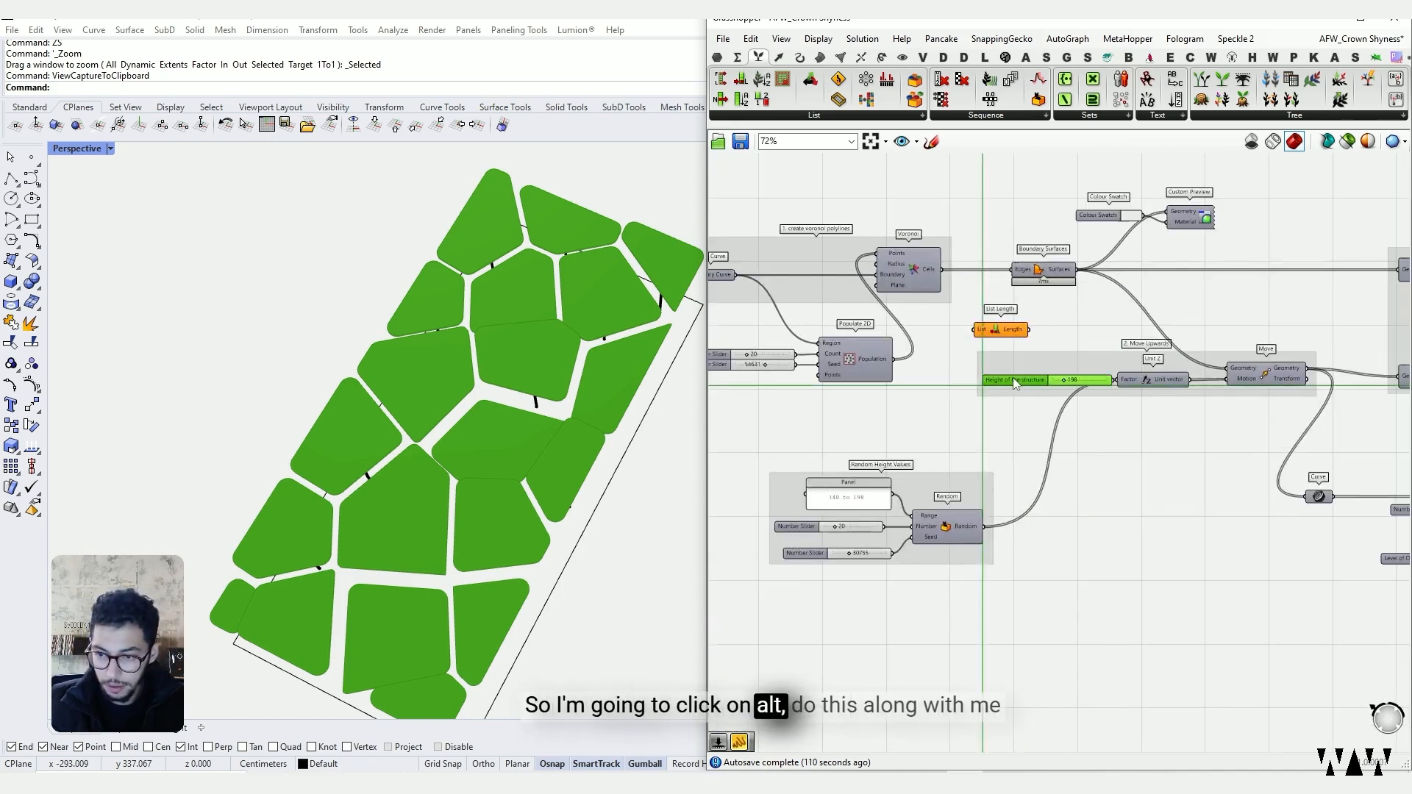
pyautogui.moveTo(1014, 383); pyautogui.dragTo(1349, 392)
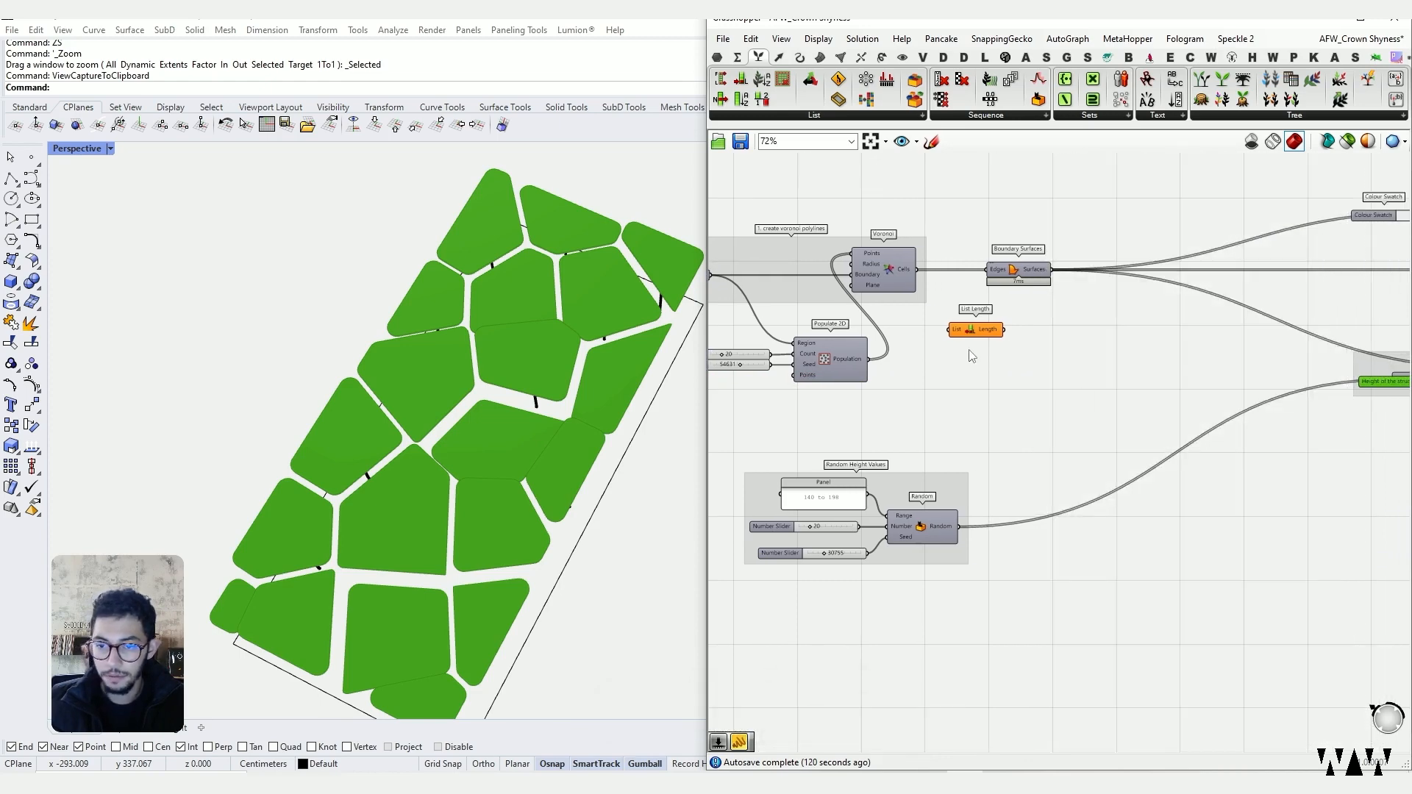
pyautogui.moveTo(974, 337); pyautogui.dragTo(1084, 338)
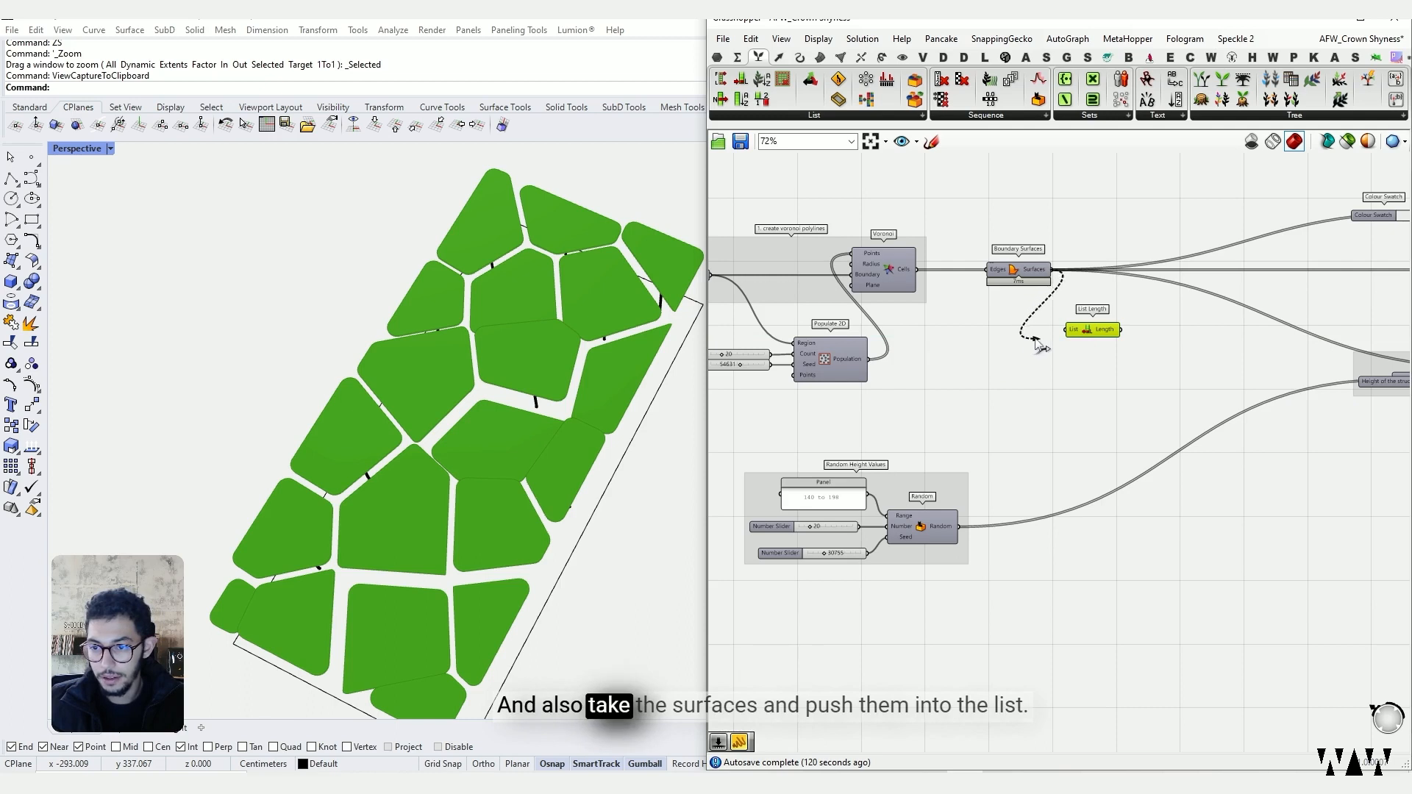
# Step: Wire the Surfaces output of Boundary Surfaces into List Length's List input
pyautogui.moveTo(1037, 346); pyautogui.dragTo(1082, 339)
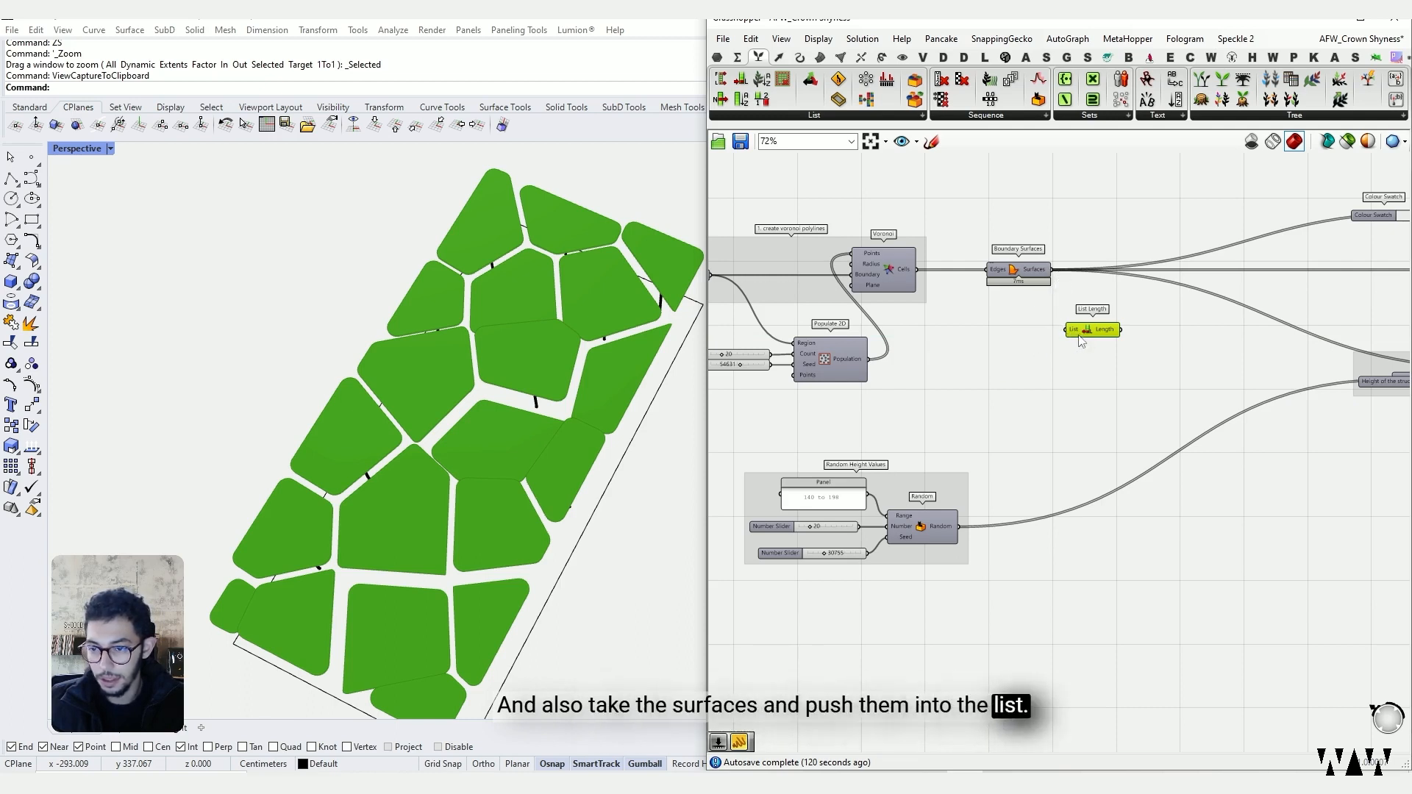
pyautogui.moveTo(1052, 269); pyautogui.dragTo(1074, 330)
pyautogui.click(1012, 349)
pyautogui.moveTo(1012, 349); pyautogui.dragTo(941, 434, button='right')
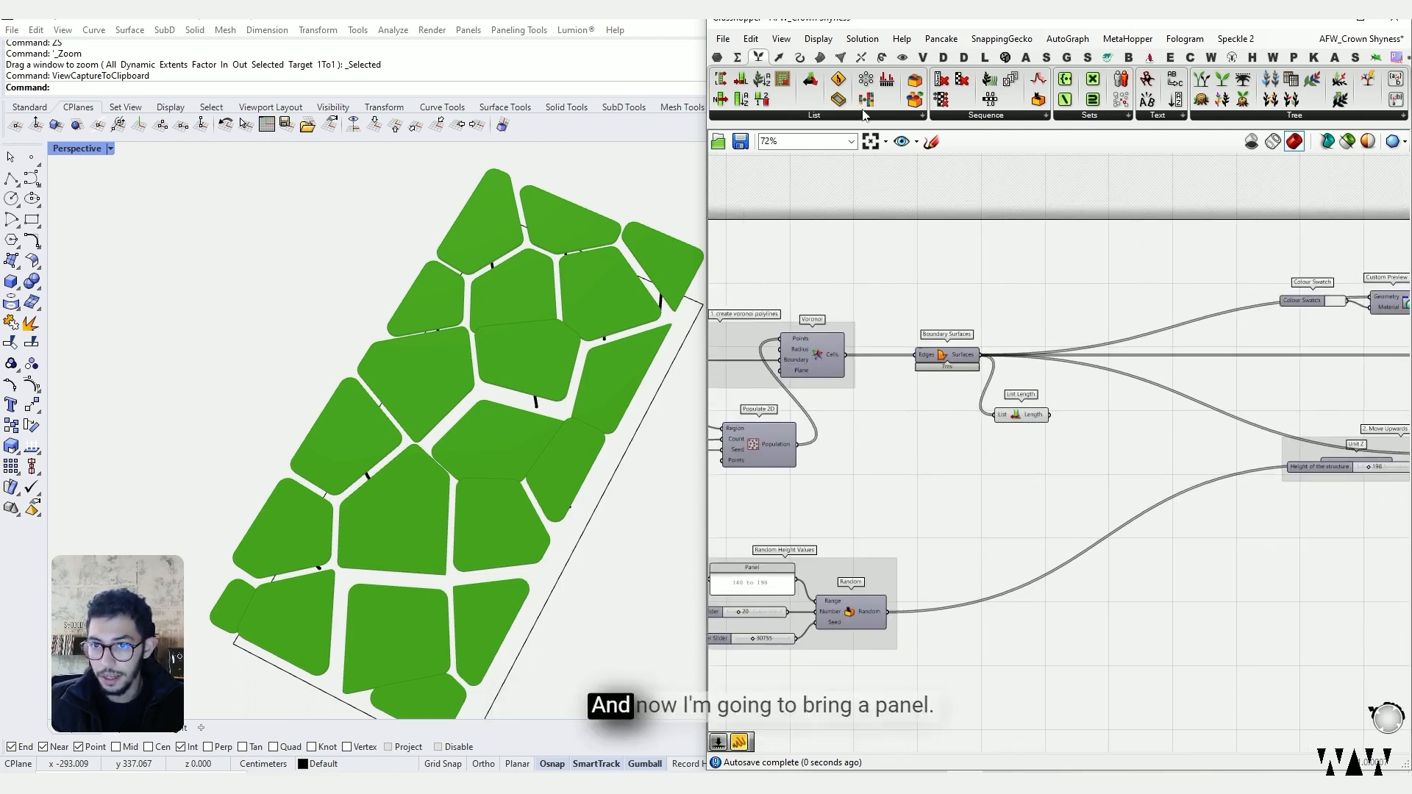
# Step: Add a panel fed by List Length's Length output and compare it with the Boundary Surfaces list
pyautogui.click(717, 58)
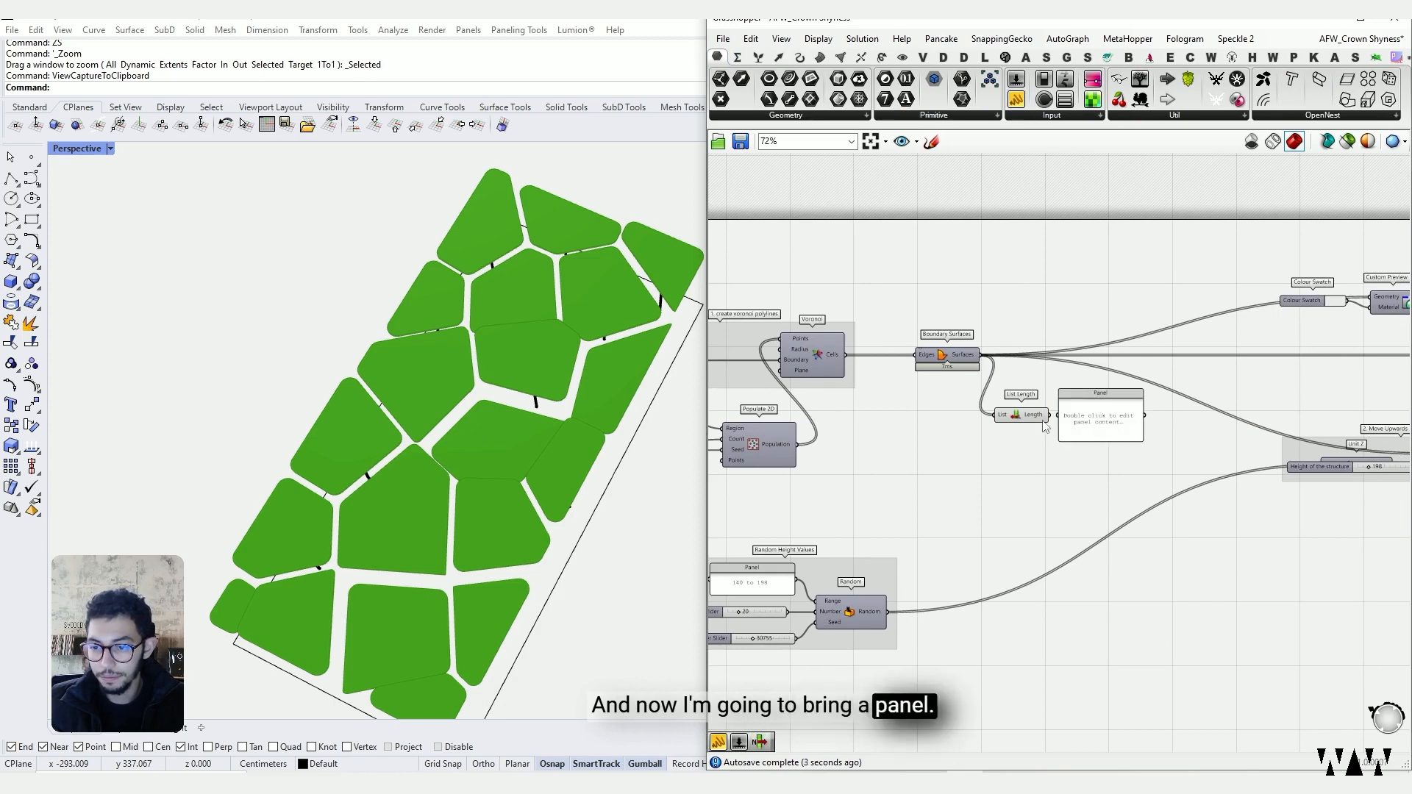
pyautogui.moveTo(1049, 416); pyautogui.dragTo(1060, 416)
pyautogui.scroll(5, 974, 450)
pyautogui.click(1084, 368)
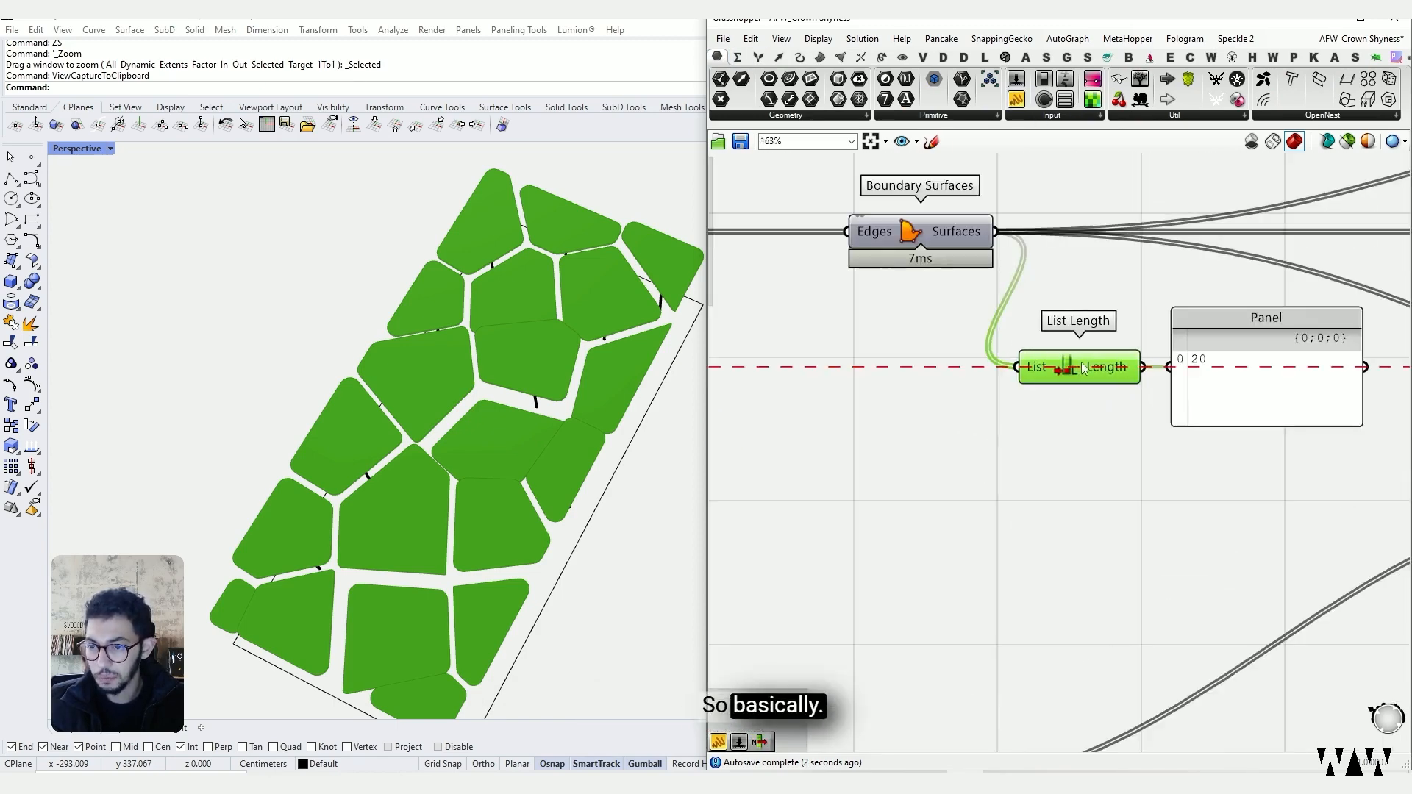
pyautogui.moveTo(1116, 293); pyautogui.dragTo(1026, 460)
pyautogui.click(1026, 460)
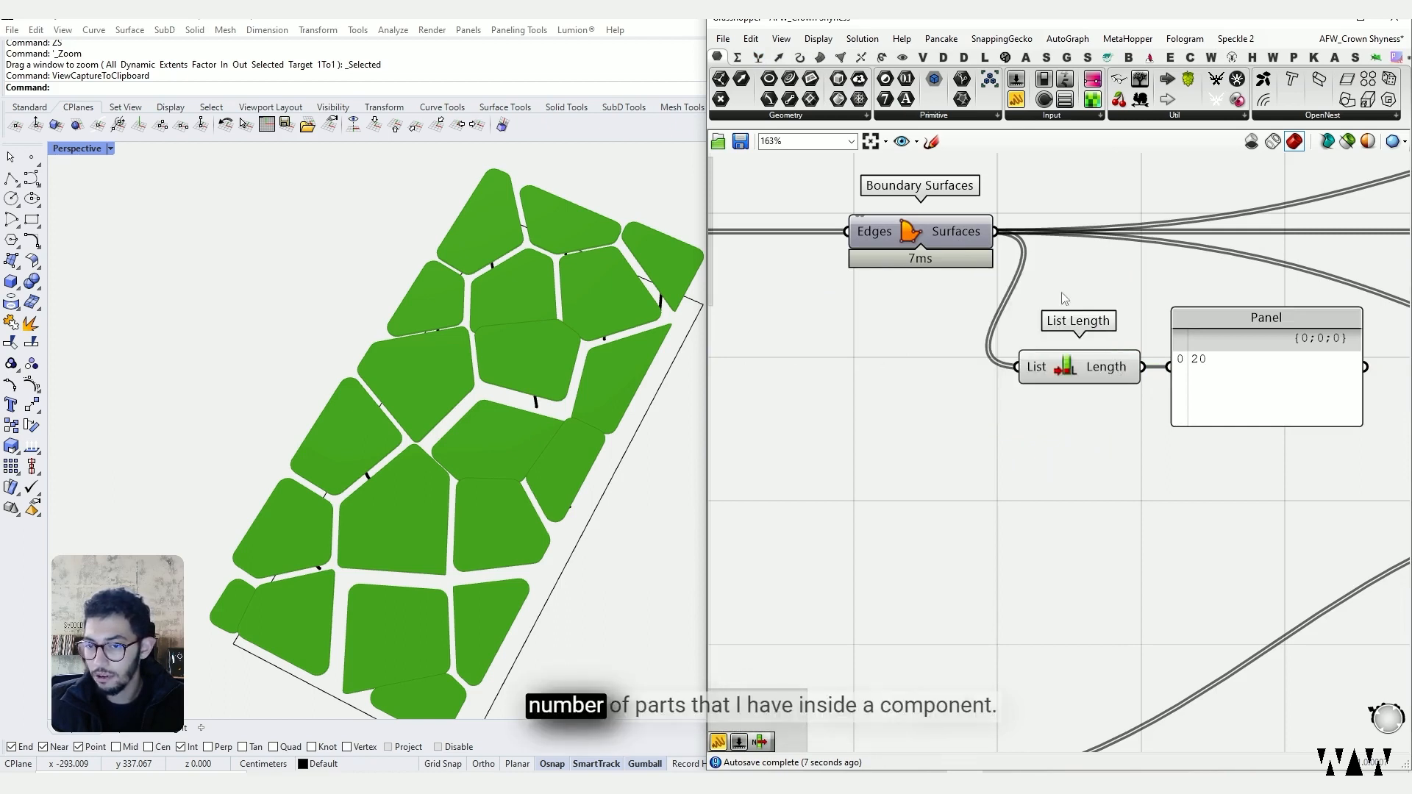
pyautogui.moveTo(968, 231)
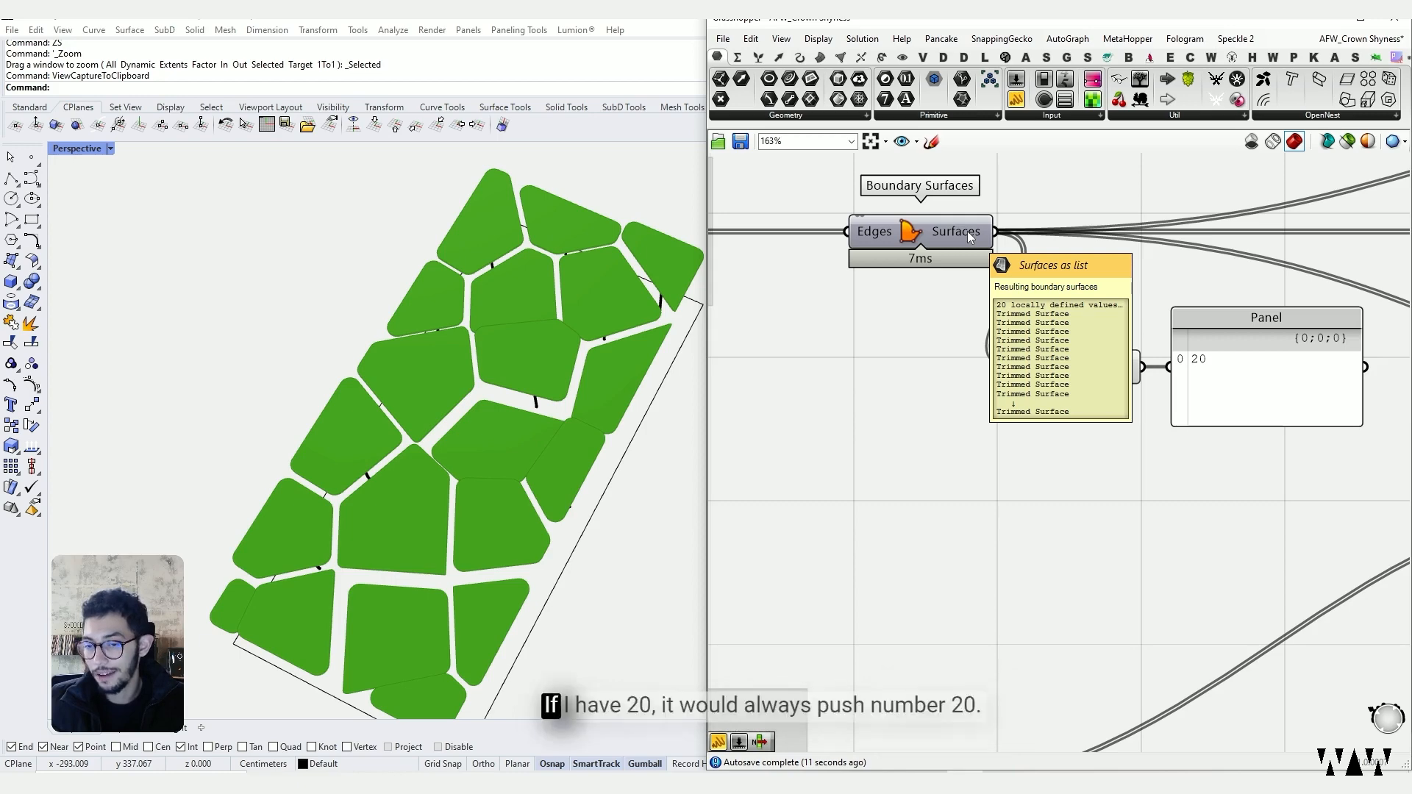
pyautogui.moveTo(1230, 370); pyautogui.dragTo(1244, 367)
pyautogui.scroll(-2, 1240, 350)
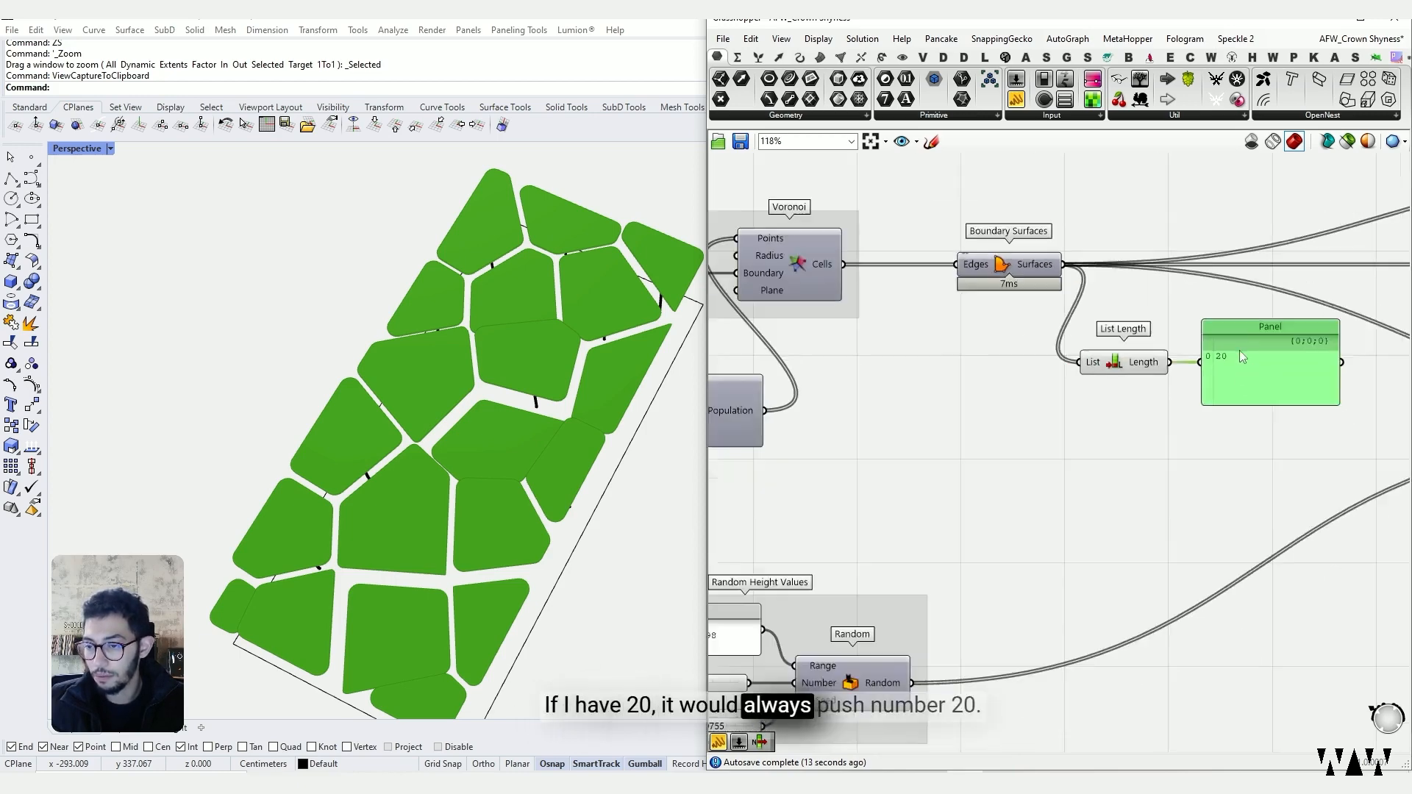
# Step: Move the Random Height Values group to just below List Length and its panel
pyautogui.moveTo(1217, 377); pyautogui.dragTo(1132, 349, button='right')
pyautogui.scroll(2, 1133, 343)
pyautogui.click(1016, 340)
pyautogui.scroll(-5, 1015, 341)
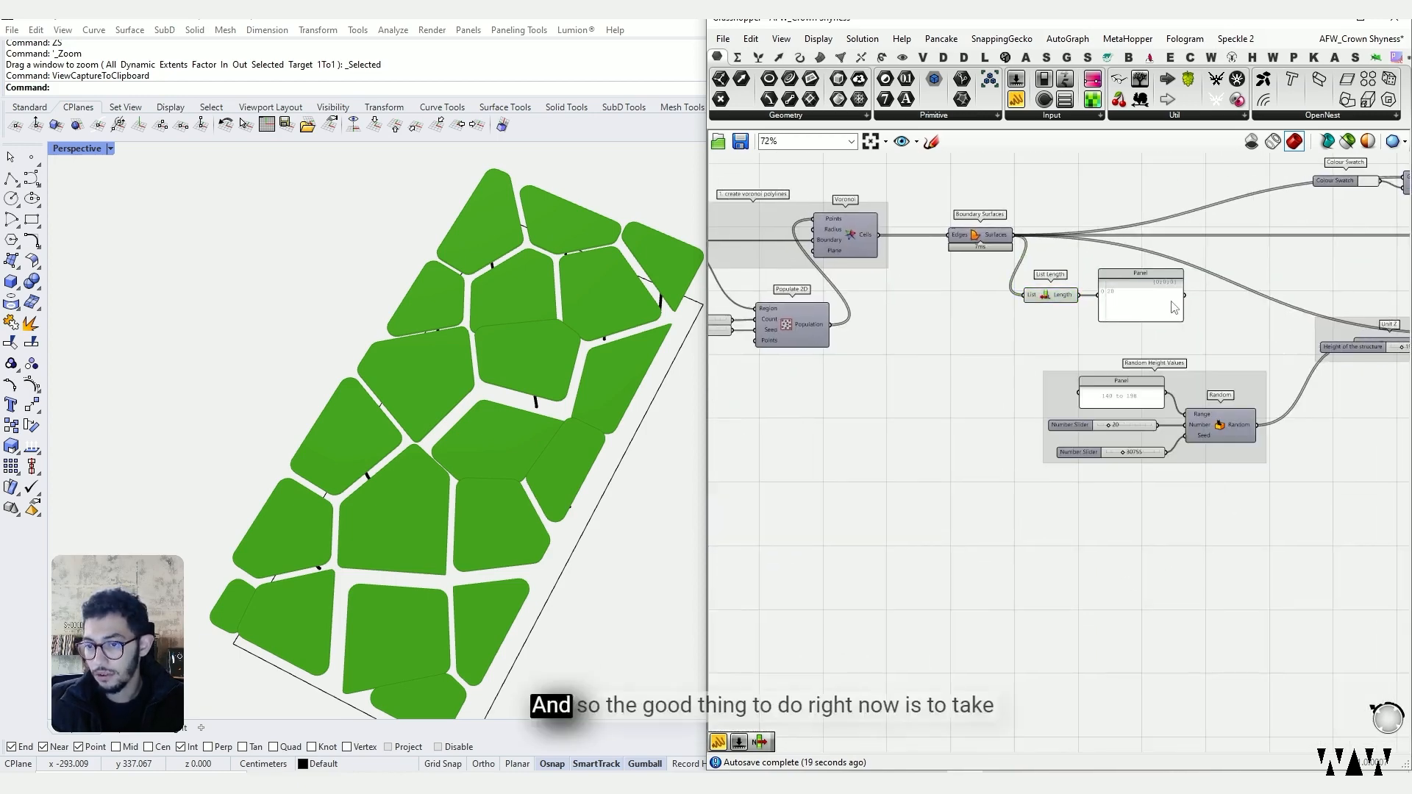
pyautogui.moveTo(1208, 291); pyautogui.dragTo(1087, 303, button='right')
pyautogui.scroll(3, 987, 324)
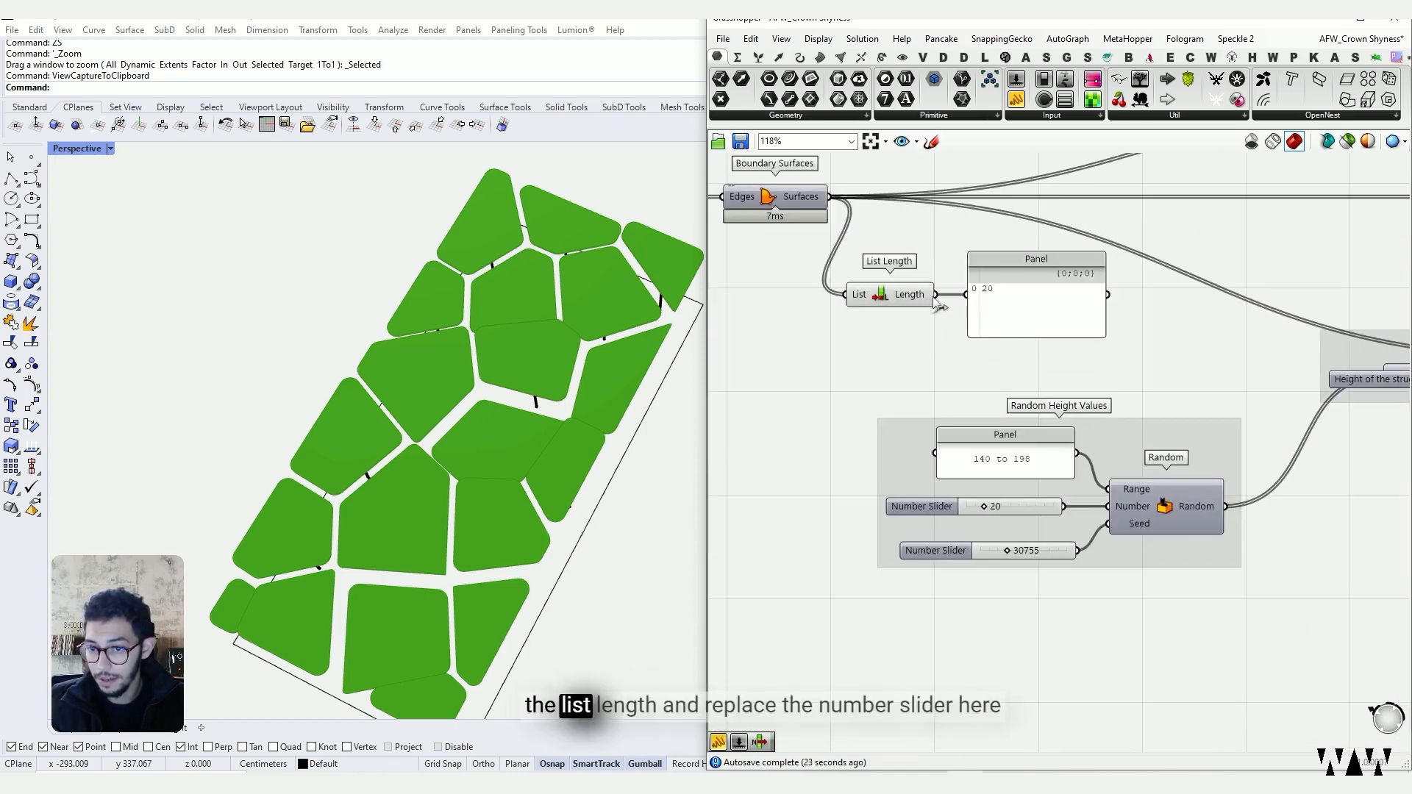
# Step: Connect List Length's Length output to Random's Number input in place of the slider, and delete the length panel
pyautogui.moveTo(936, 294); pyautogui.dragTo(979, 332)
pyautogui.moveTo(944, 477); pyautogui.dragTo(1109, 510)
pyautogui.moveTo(985, 505); pyautogui.dragTo(1108, 508)
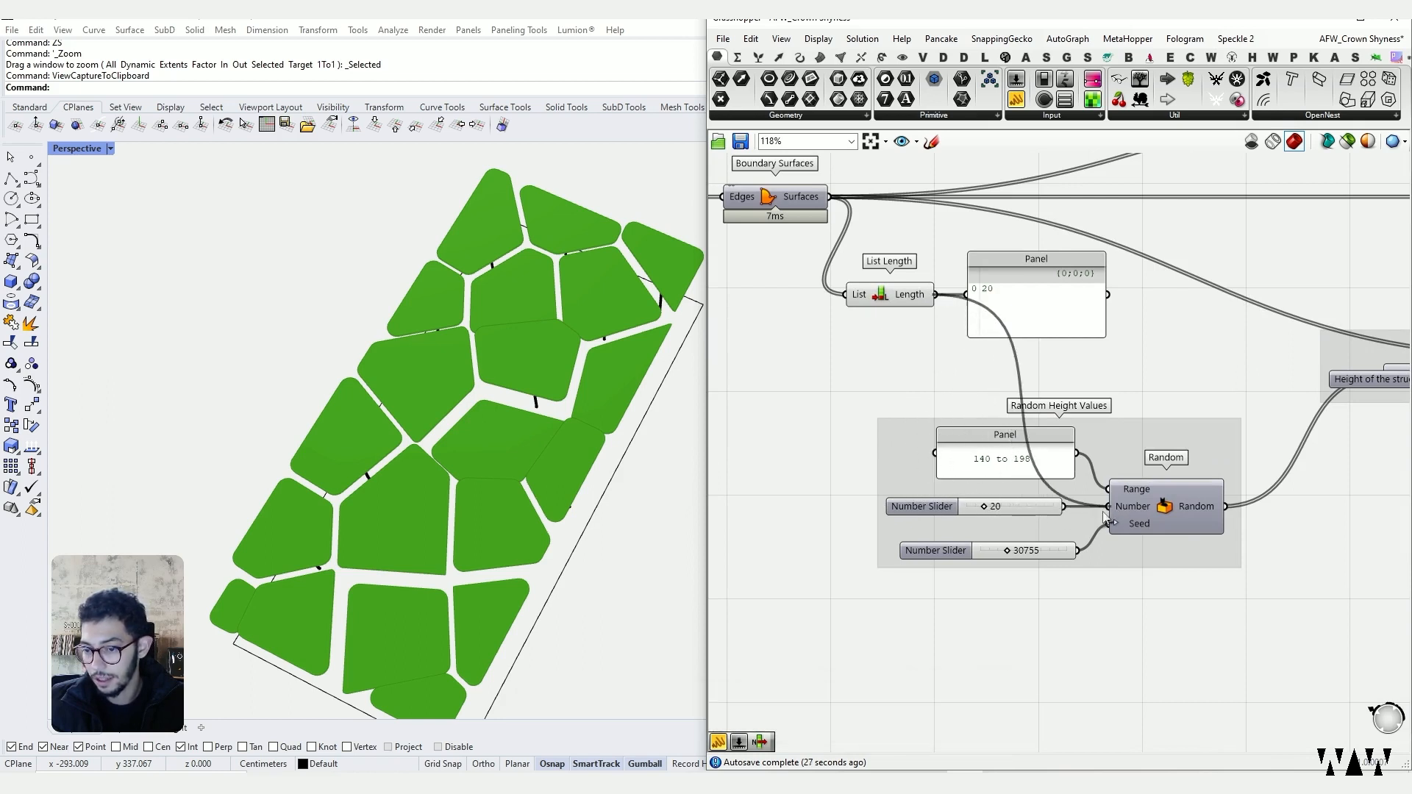
pyautogui.click(1027, 272)
pyautogui.press('Delete')
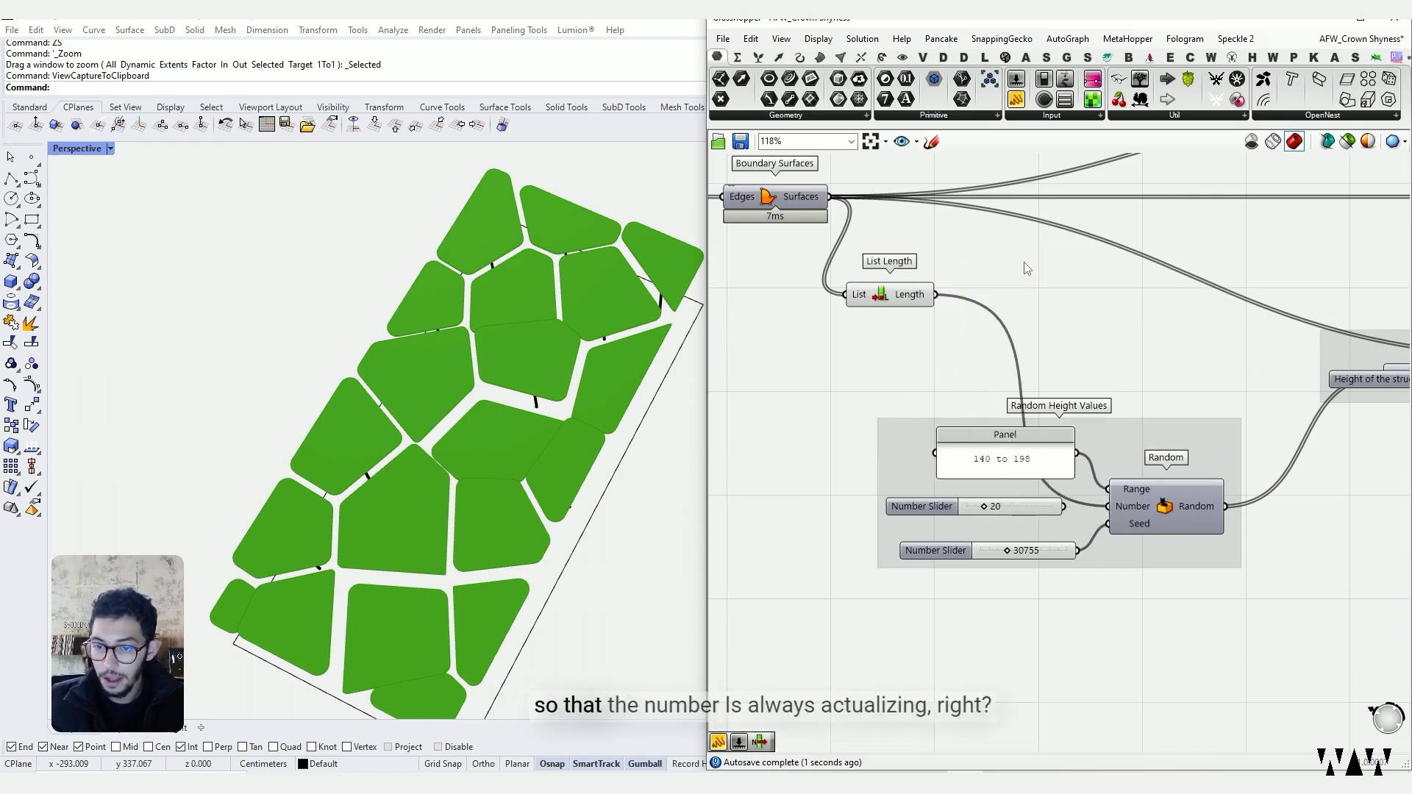
# Step: Move List Length into the Random Height Values group where the Number slider sits, and delete that slider
pyautogui.moveTo(915, 295); pyautogui.dragTo(943, 507)
pyautogui.press('Delete')
pyautogui.scroll(-2, 942, 469)
pyautogui.moveTo(928, 450); pyautogui.dragTo(1057, 430, button='right')
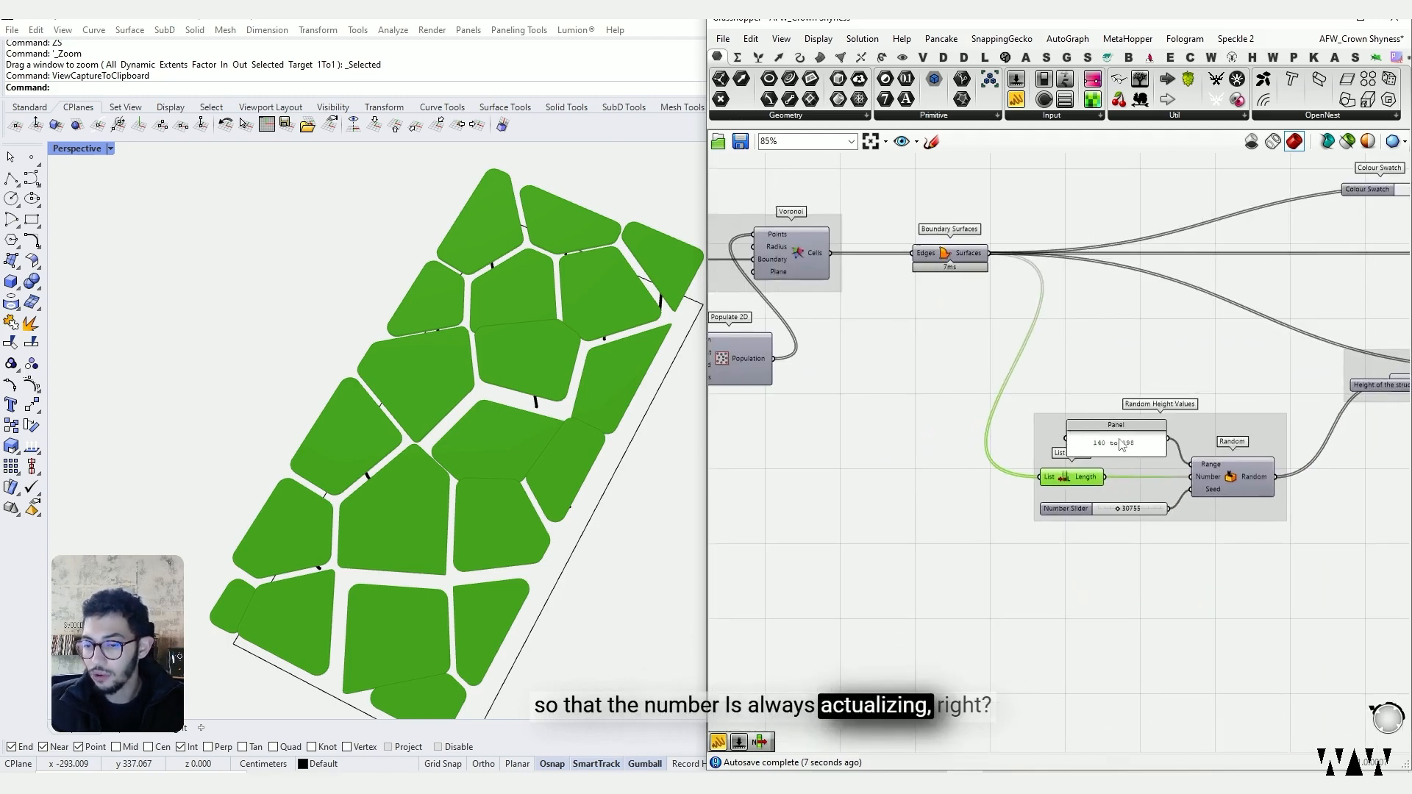
# Step: Set Populate 2D's Count slider to 56 and review the pavilion and the List Length wiring into Random
pyautogui.moveTo(975, 356); pyautogui.dragTo(1144, 360, button='right')
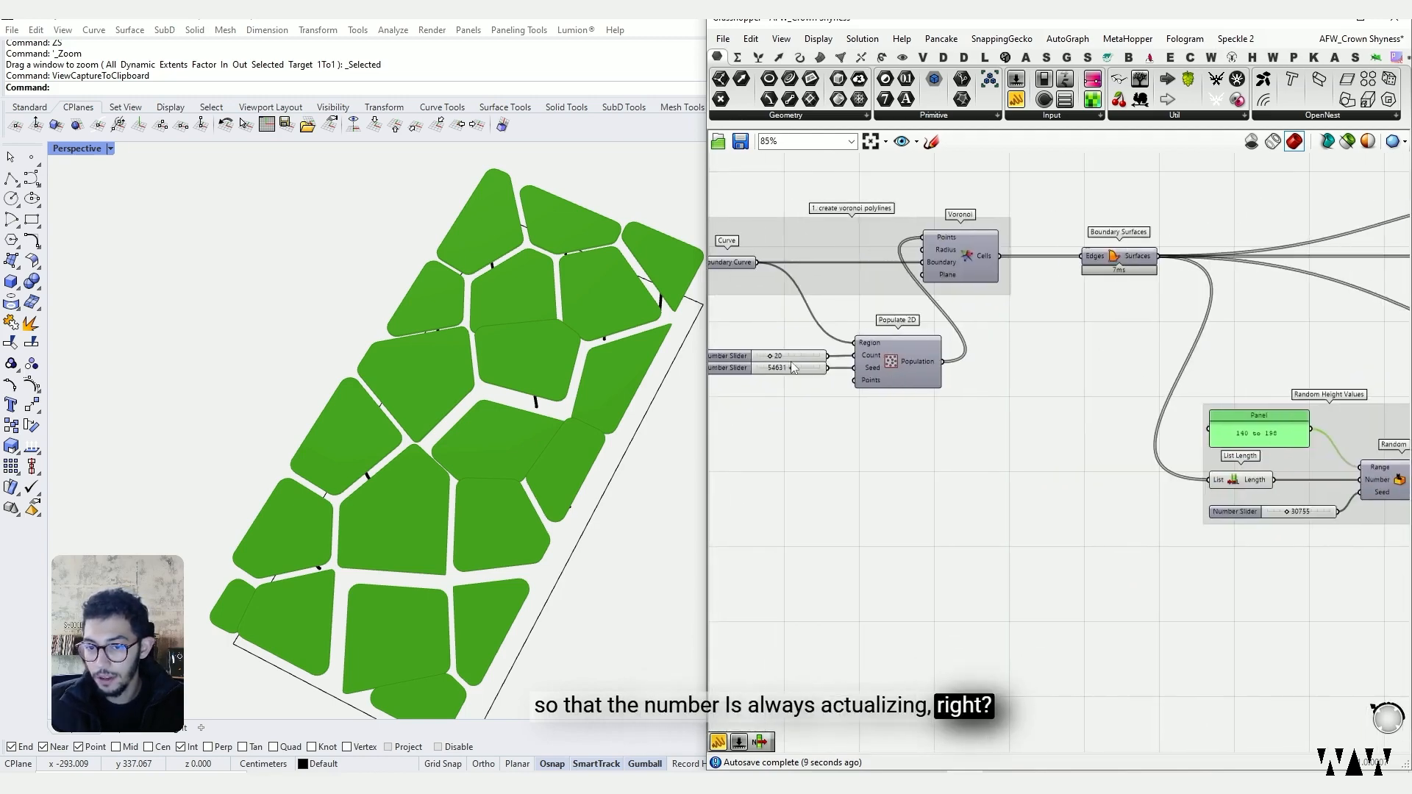
pyautogui.moveTo(777, 360); pyautogui.dragTo(793, 360)
pyautogui.moveTo(497, 396); pyautogui.dragTo(476, 265, button='right')
pyautogui.scroll(3, 764, 353)
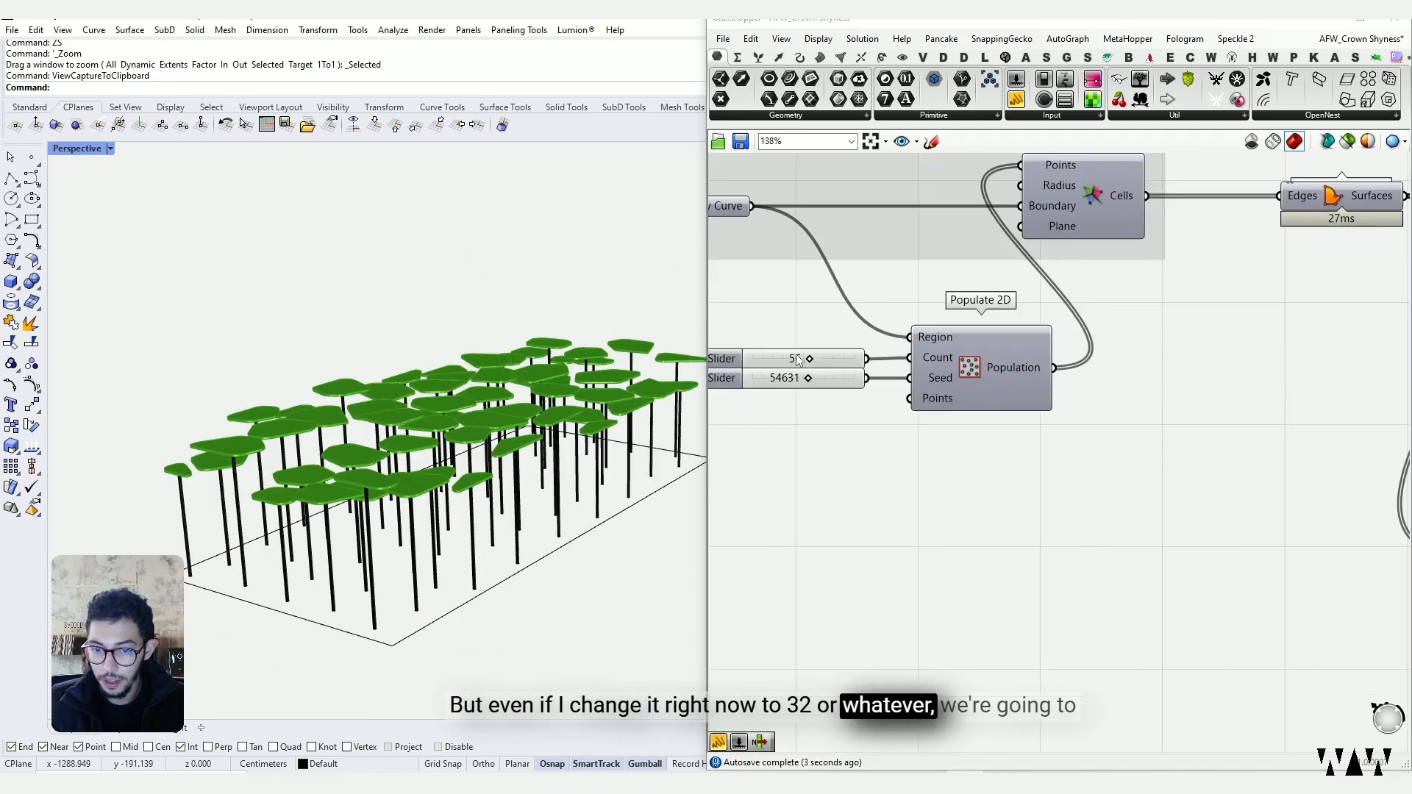
pyautogui.moveTo(518, 386); pyautogui.dragTo(654, 373, button='right')
pyautogui.scroll(-2, 1079, 372)
pyautogui.moveTo(1078, 372); pyautogui.dragTo(786, 356, button='right')
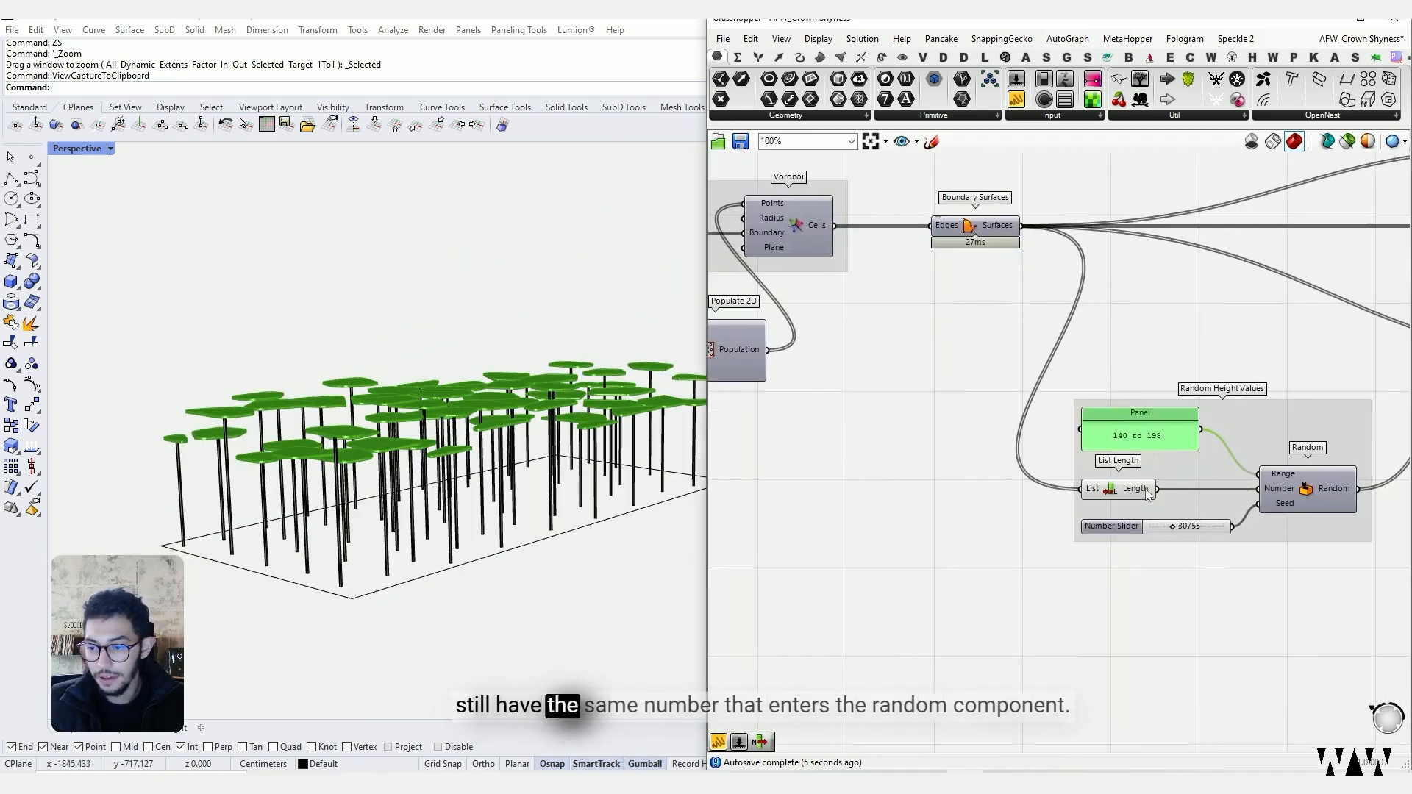
pyautogui.moveTo(1268, 484); pyautogui.dragTo(1099, 482, button='right')
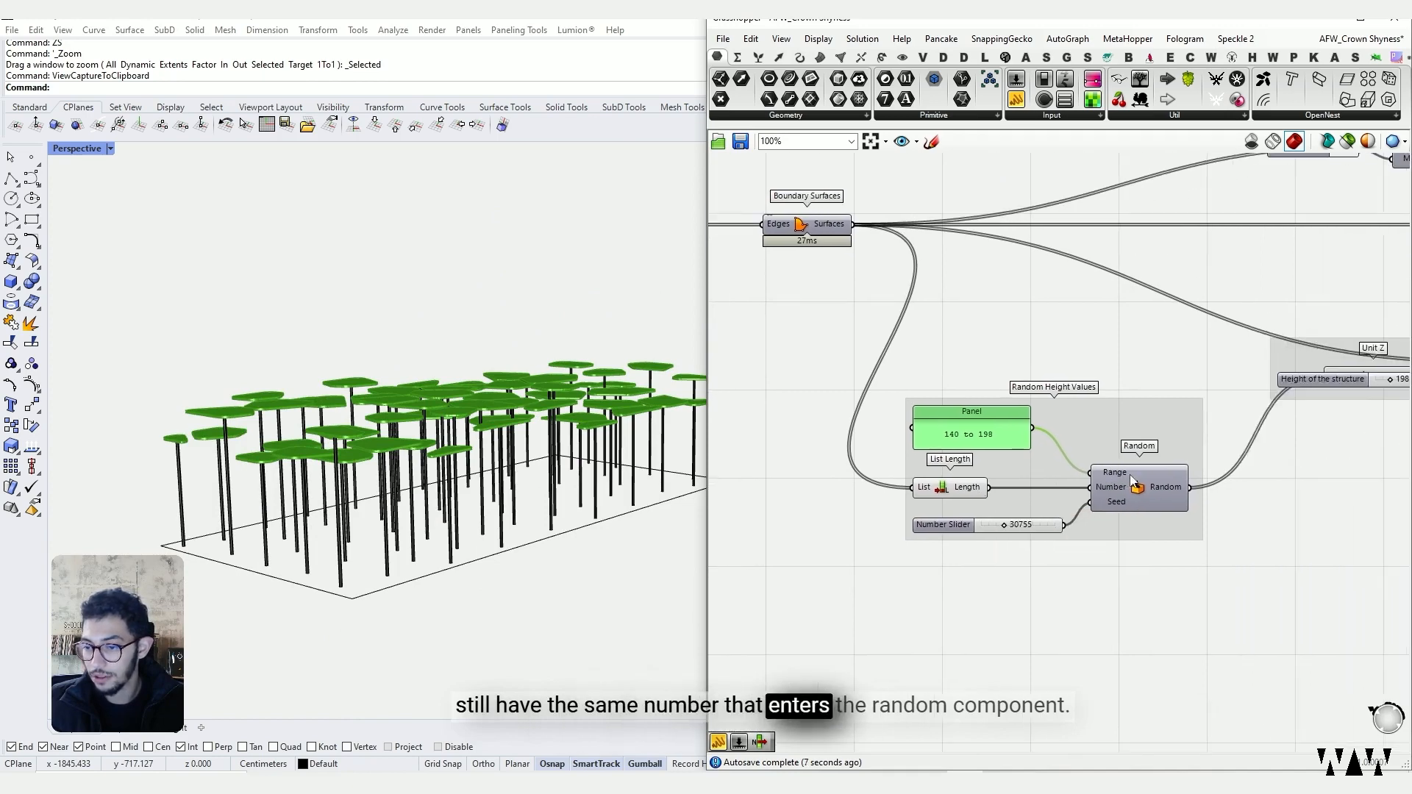
# Step: Delete the unused Height of the structure slider from the Move Upwards group
pyautogui.moveTo(1134, 482); pyautogui.dragTo(1147, 482)
pyautogui.scroll(-1, 1152, 487)
pyautogui.moveTo(1152, 487); pyautogui.dragTo(912, 503, button='right')
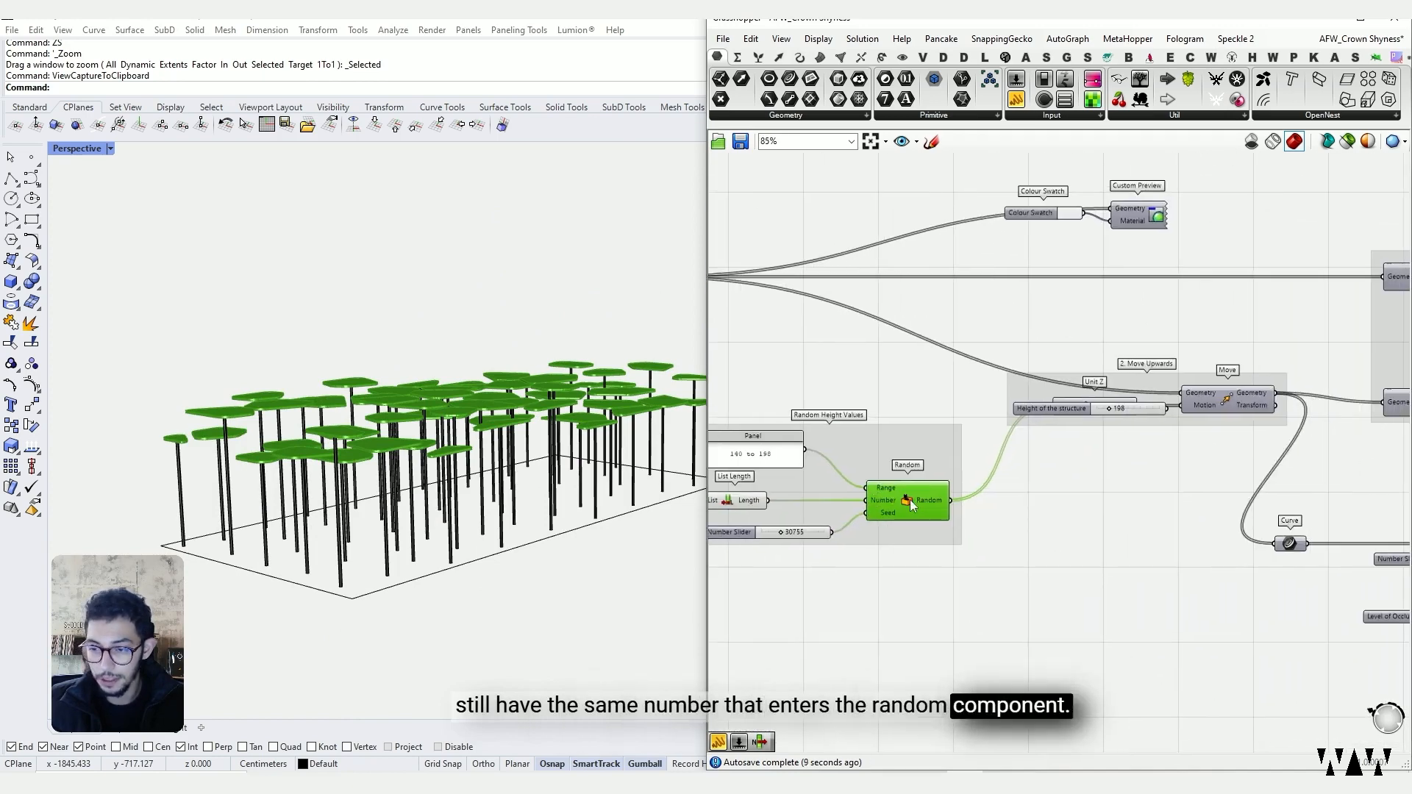
pyautogui.moveTo(1059, 409); pyautogui.dragTo(1058, 435)
pyautogui.press('Delete')
# Step: Set Random's Seed slider to 14788 for a different height variation and view the pavilion from above
pyautogui.scroll(-3, 1058, 465)
pyautogui.scroll(7, 880, 462)
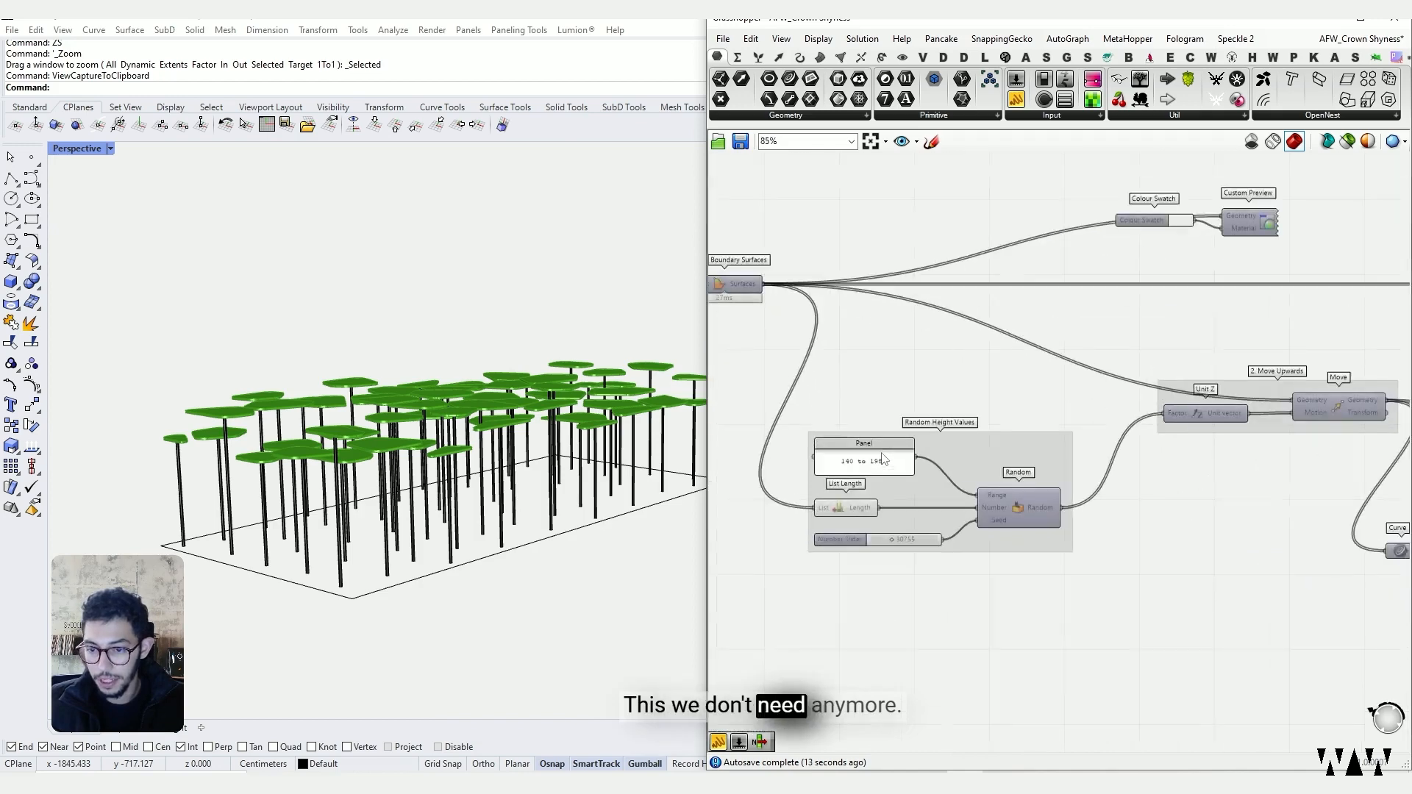
pyautogui.moveTo(869, 508); pyautogui.dragTo(973, 468, button='right')
pyautogui.moveTo(1015, 555)
pyautogui.mouseDown()
pyautogui.moveTo(1039, 553)
pyautogui.moveTo(994, 555)
pyautogui.mouseUp()
pyautogui.moveTo(561, 432); pyautogui.dragTo(656, 521, button='right')
# Step: Lower Populate 2D's Count to produce a variation with fewer, larger canopies
pyautogui.moveTo(965, 449); pyautogui.dragTo(1038, 454, button='right')
pyautogui.scroll(-5, 1127, 434)
pyautogui.scroll(8, 956, 515)
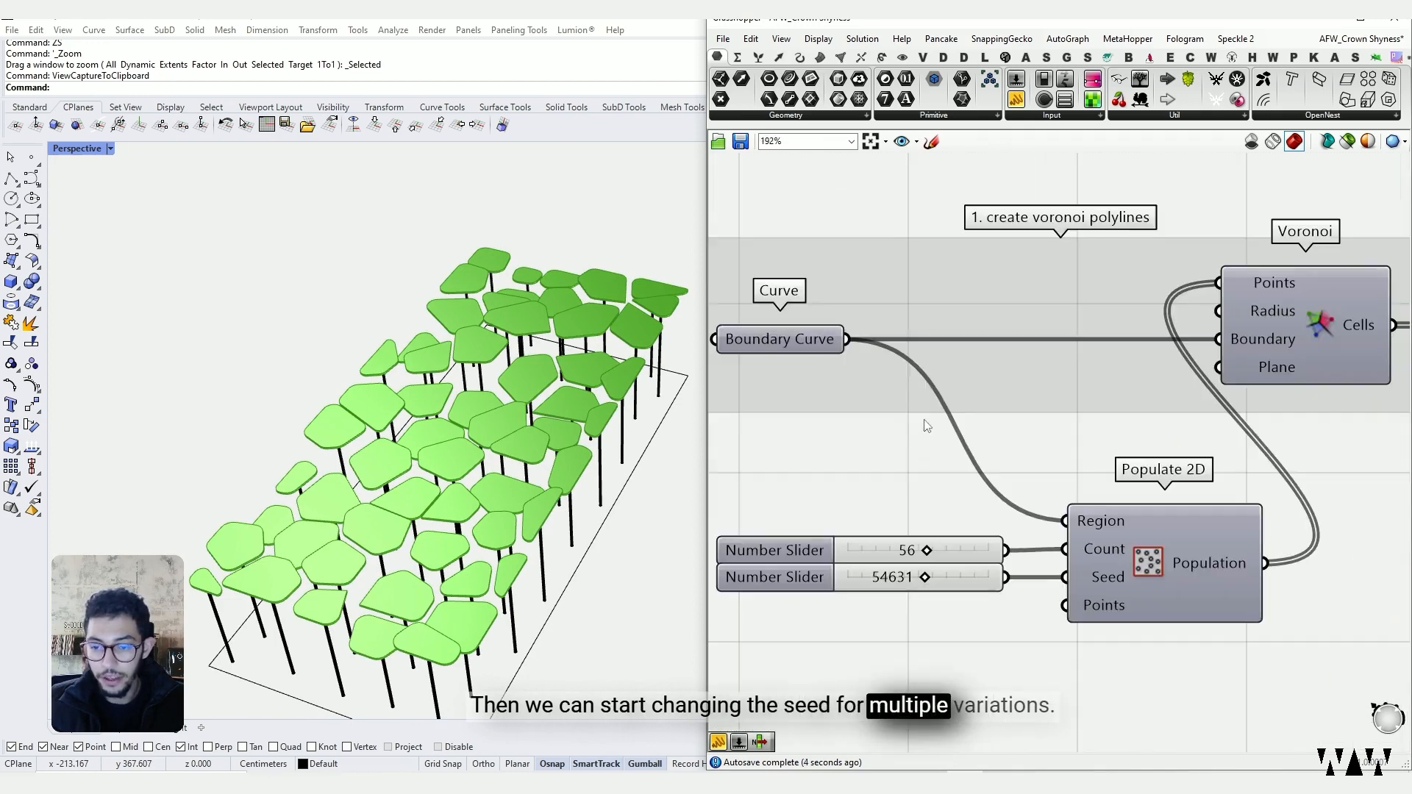
pyautogui.doubleClick(938, 528)
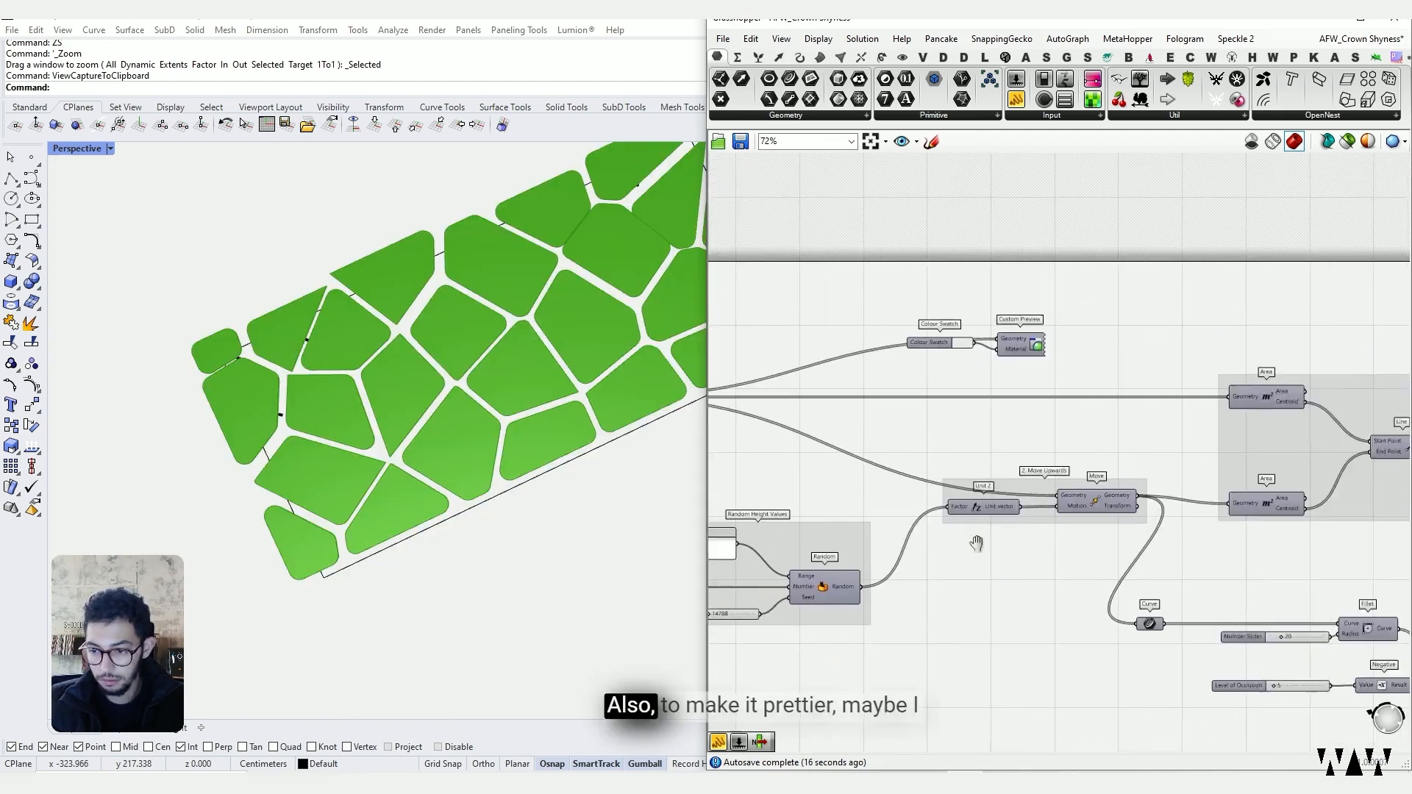
# Step: Set the Fillet Radius slider to 100 to round the canopies, and inspect them from the top
pyautogui.moveTo(977, 542); pyautogui.dragTo(611, 453, button='right')
pyautogui.scroll(5, 842, 506)
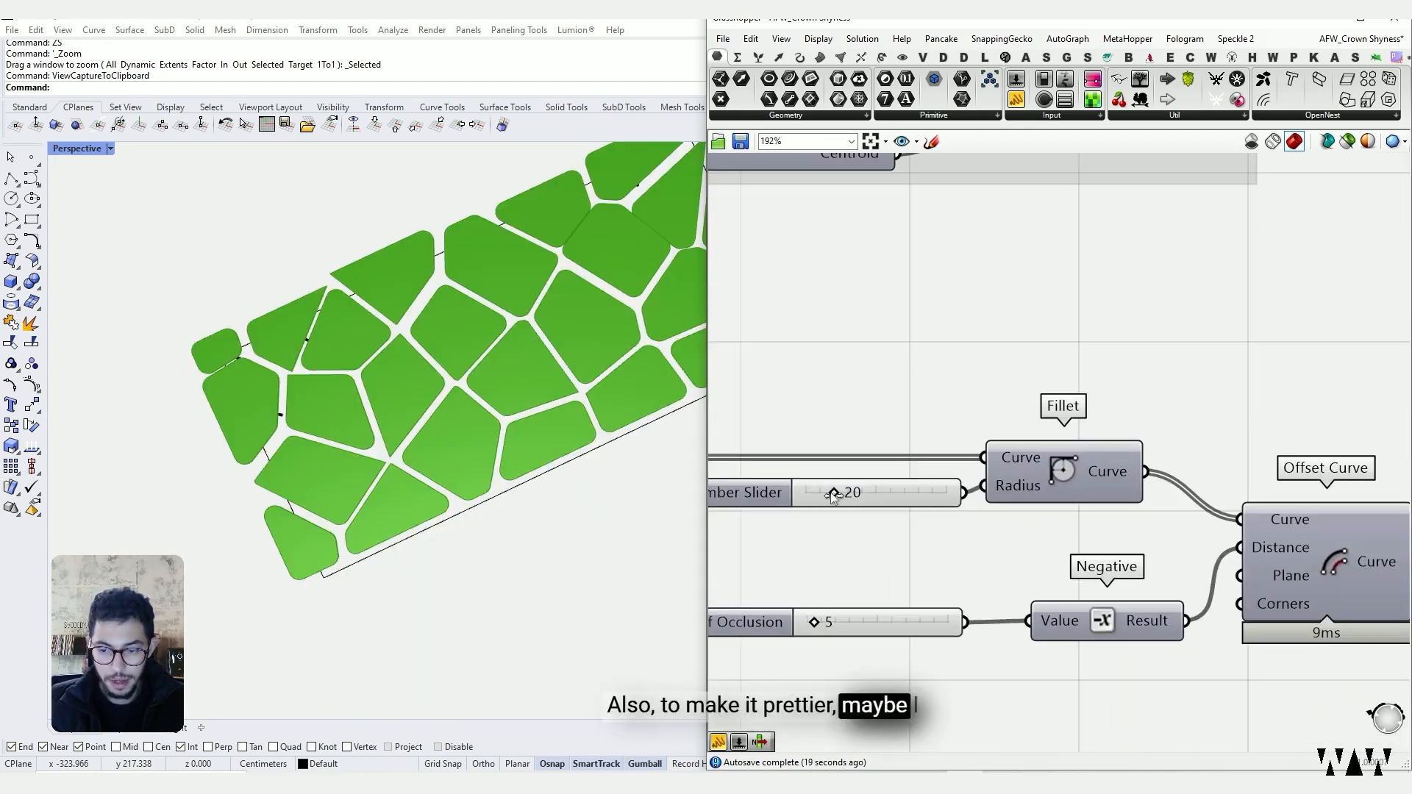
pyautogui.moveTo(833, 494); pyautogui.dragTo(1076, 487)
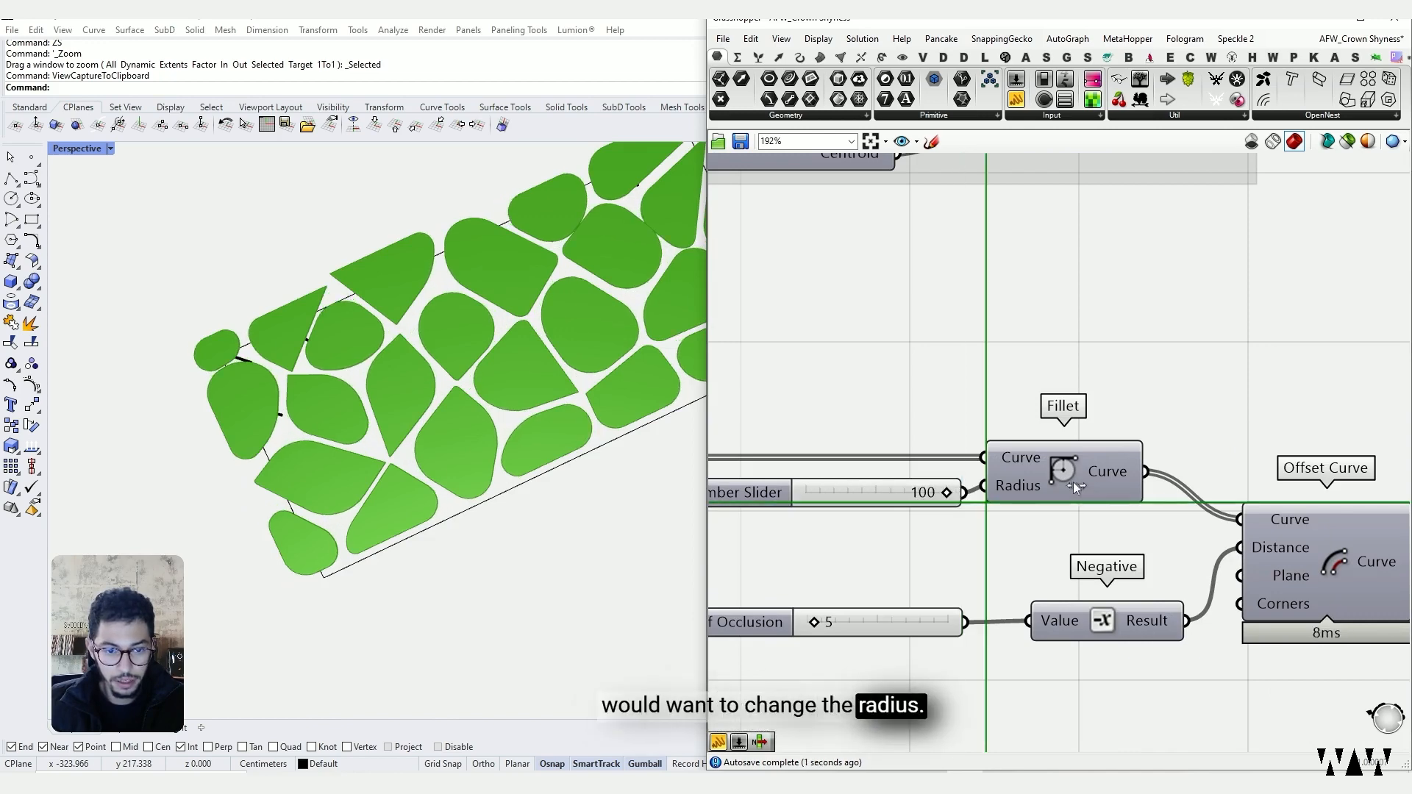
pyautogui.moveTo(545, 434); pyautogui.dragTo(536, 436, button='right')
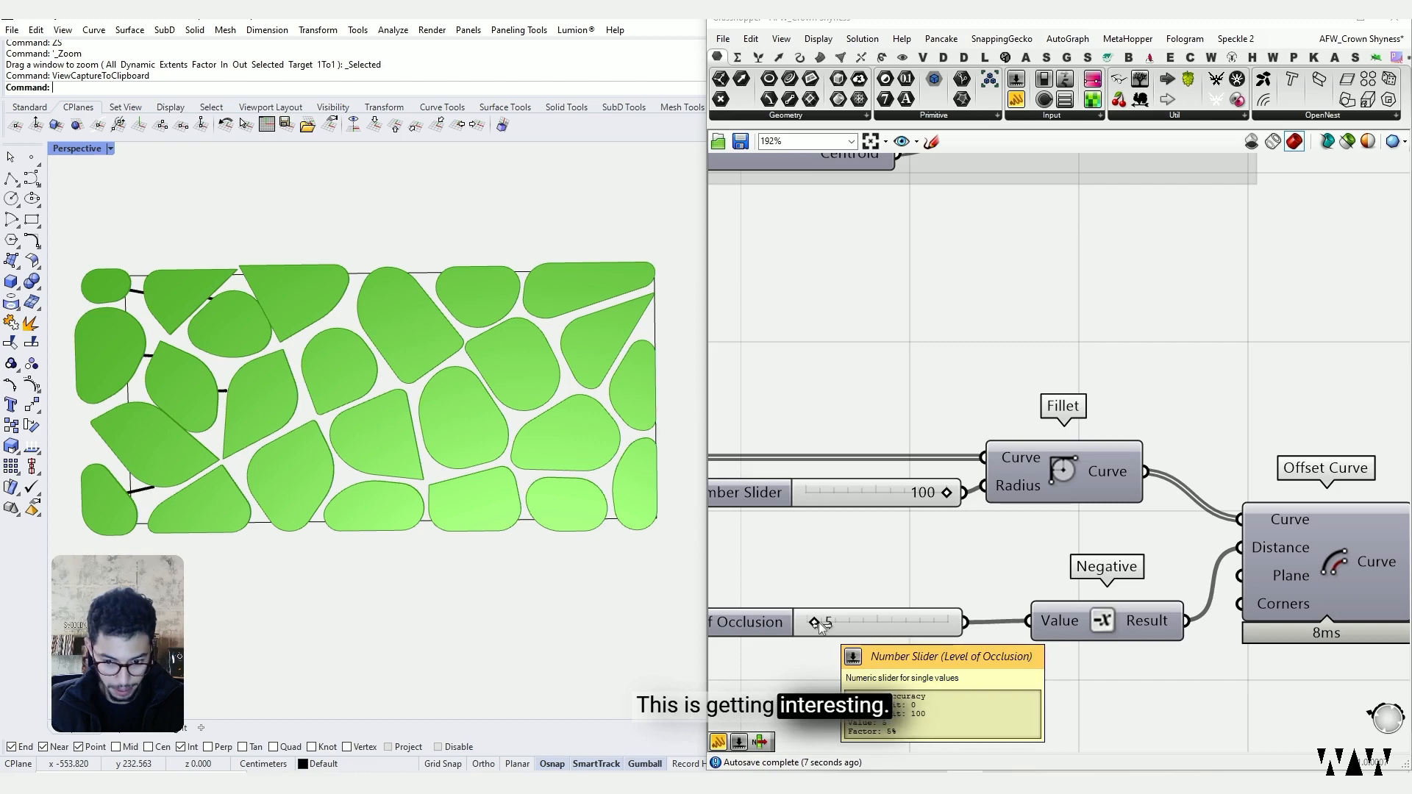
# Step: Set the Level of Occlusion slider to 0 and inspect the canopies from an angle
pyautogui.moveTo(822, 625); pyautogui.dragTo(787, 635)
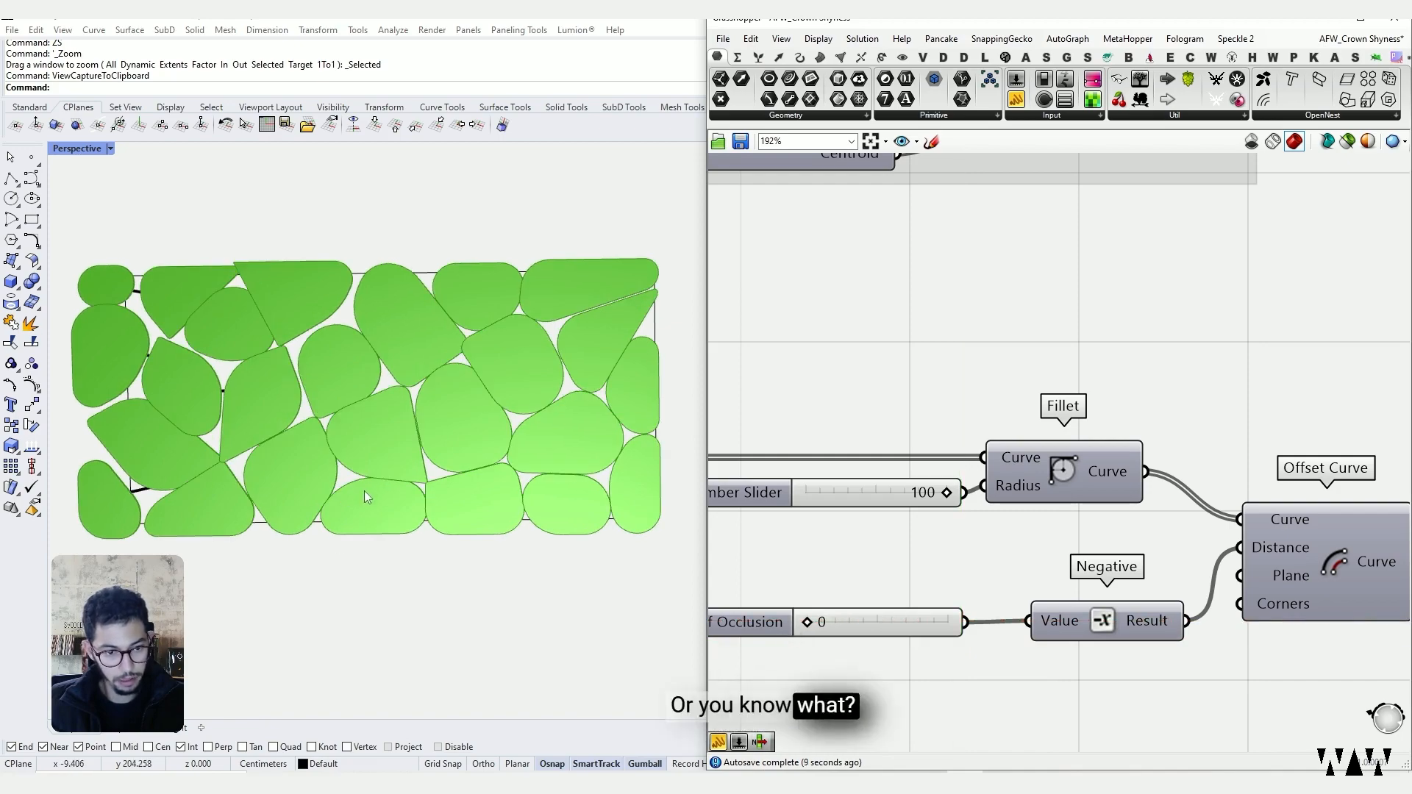
pyautogui.moveTo(364, 491); pyautogui.dragTo(412, 442, button='right')
pyautogui.scroll(-3, 515, 390)
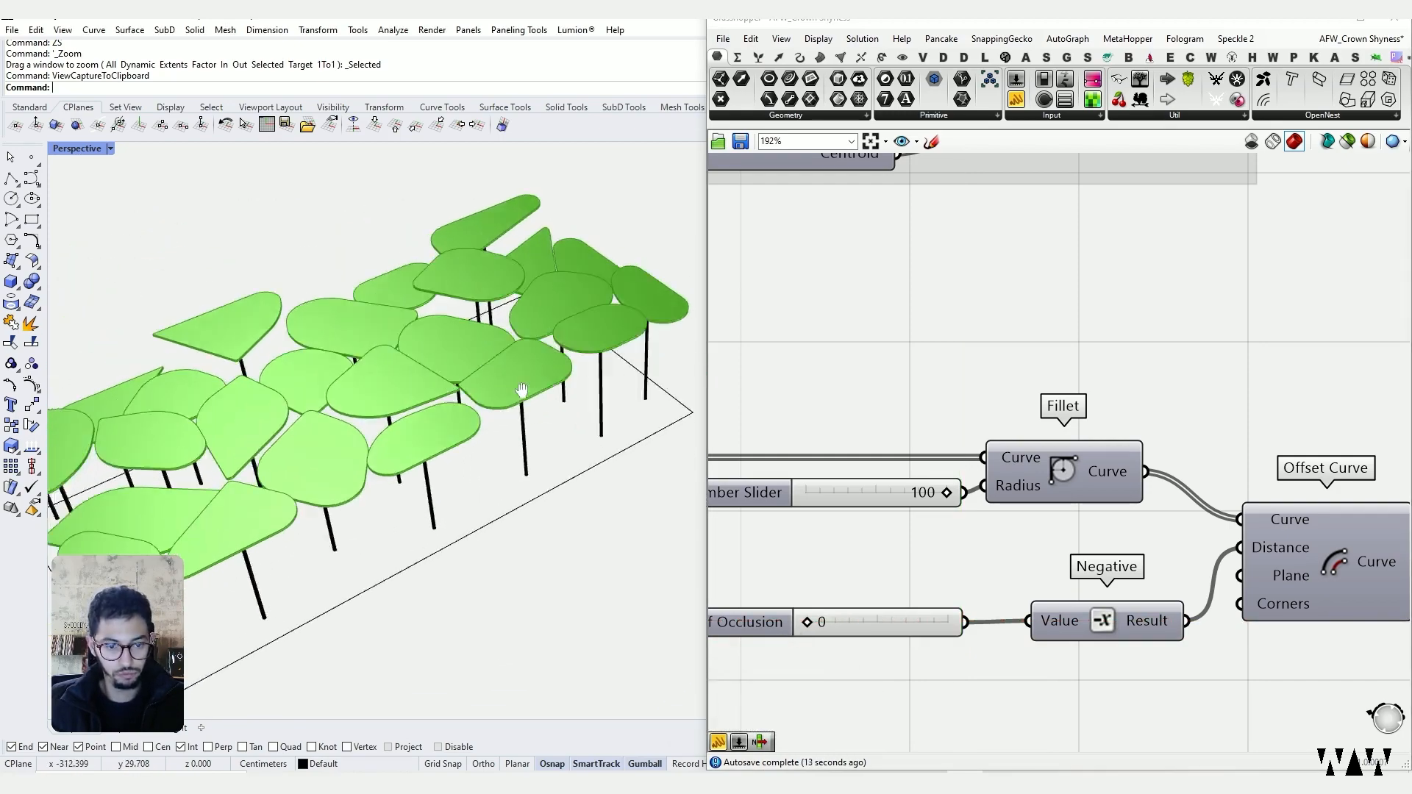
pyautogui.scroll(-5, 1135, 352)
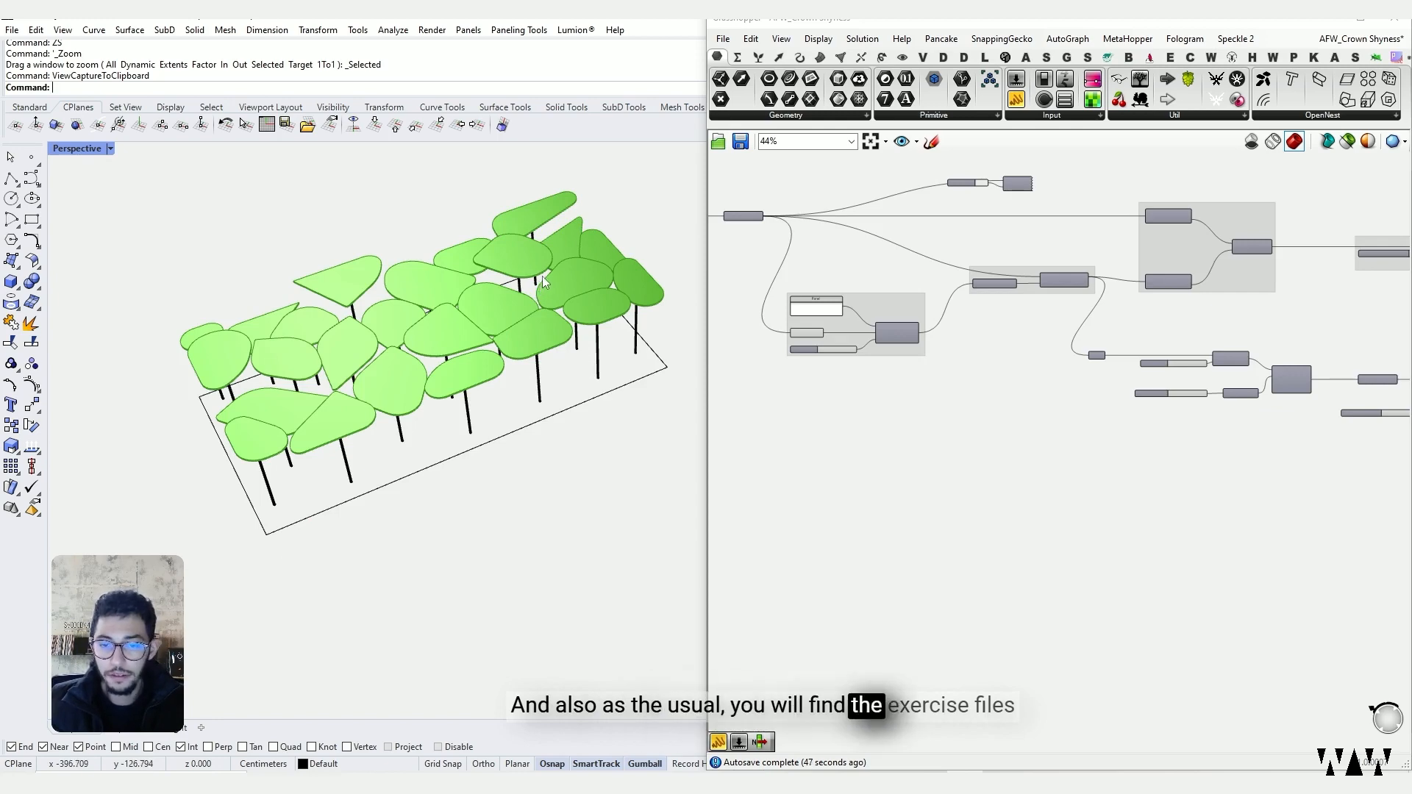
pyautogui.scroll(5, 838, 254)
pyautogui.scroll(-5, 997, 354)
pyautogui.moveTo(1068, 343); pyautogui.dragTo(766, 554)
pyautogui.scroll(4, 1063, 441)
pyautogui.click(1047, 485)
pyautogui.scroll(-3, 1041, 493)
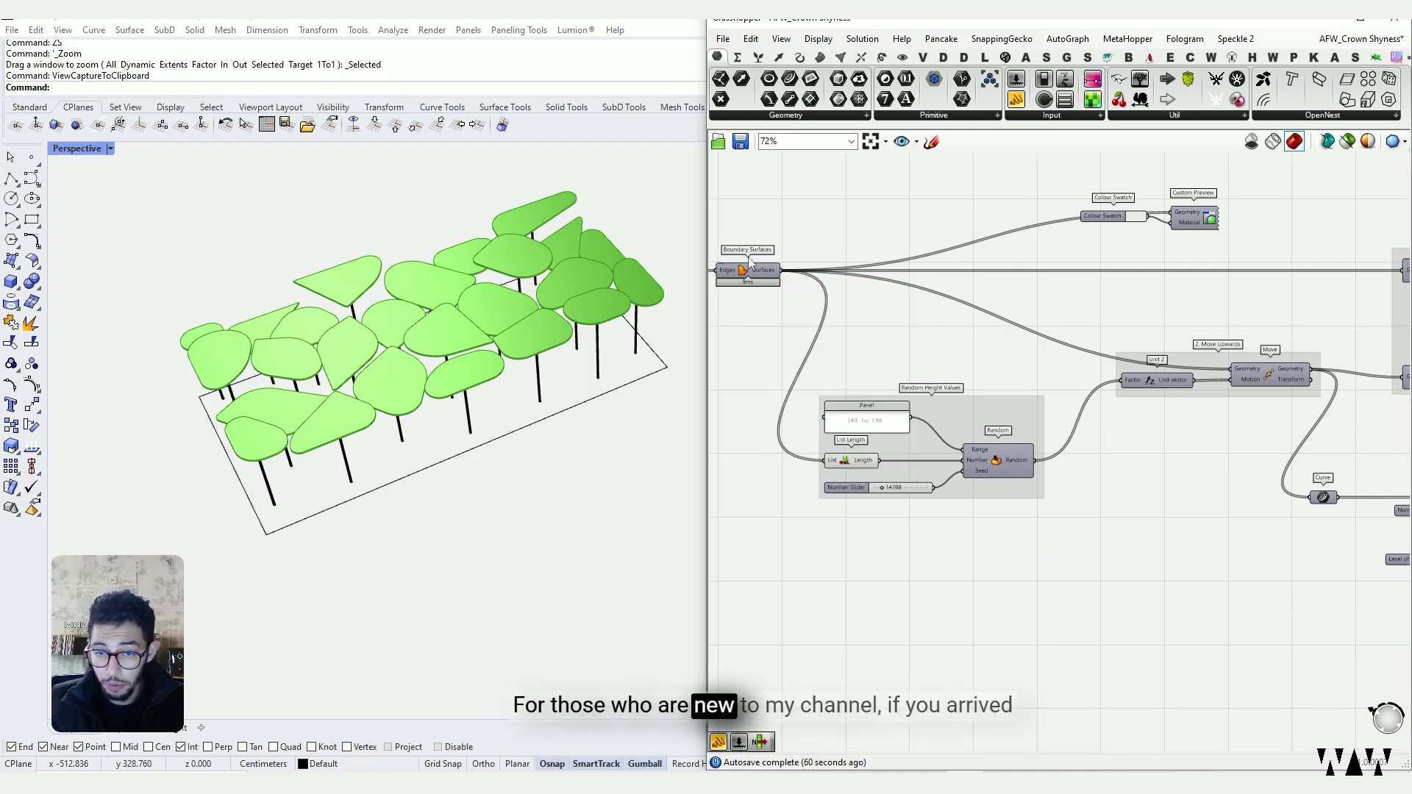
# Step: Shift the Random Height Values panel, Seed slider and Random component slightly upward on the canvas, leaving List Length in place
pyautogui.moveTo(944, 419); pyautogui.dragTo(950, 395)
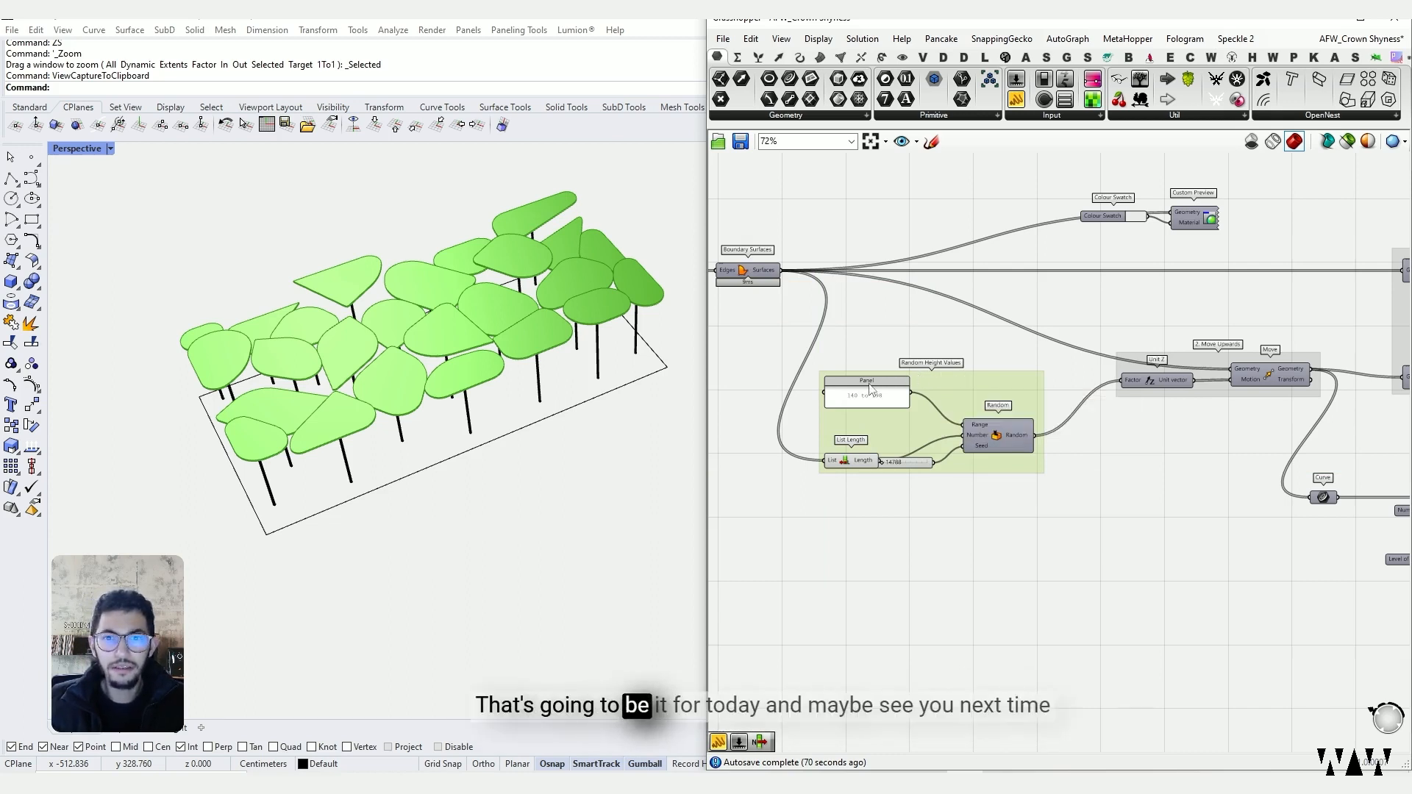
pyautogui.scroll(-3, 915, 343)
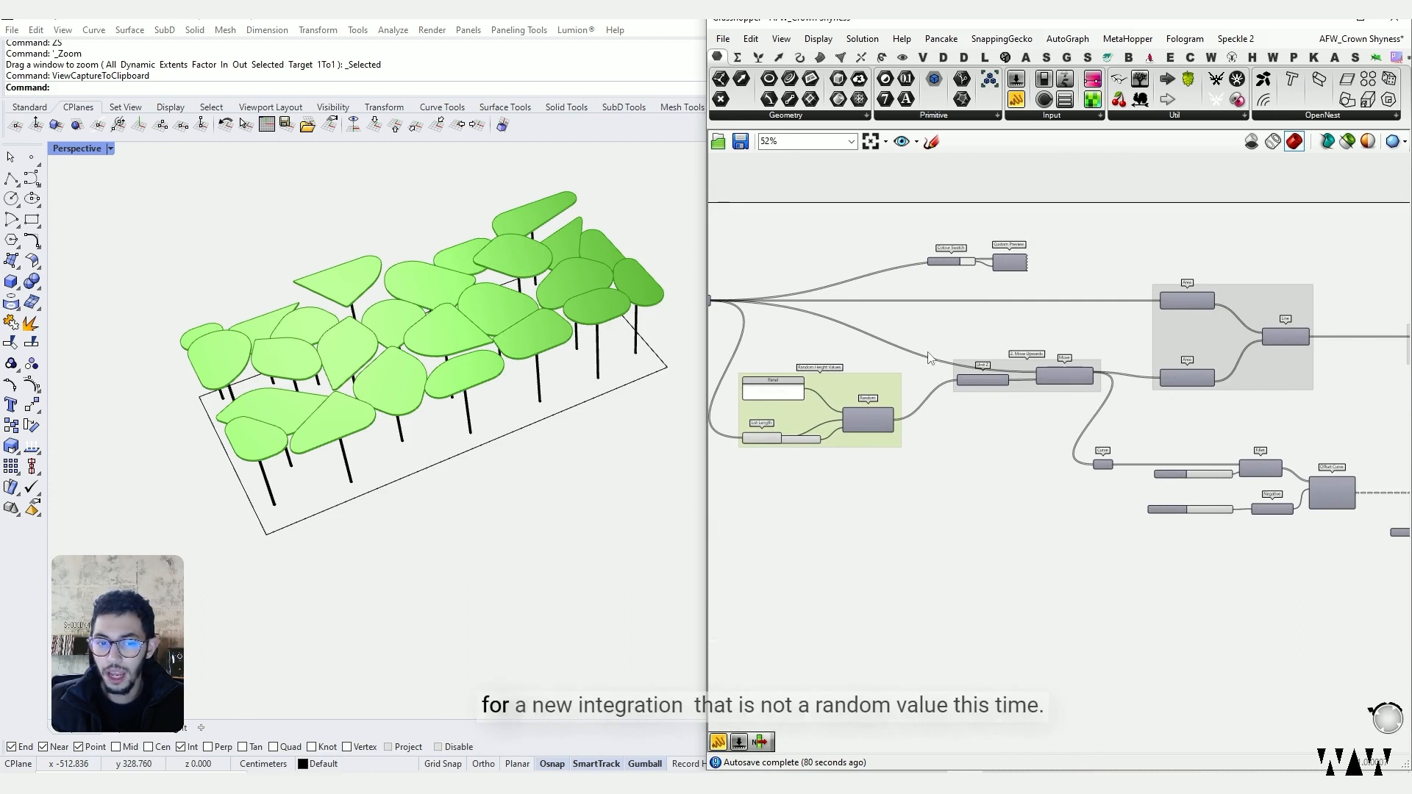
pyautogui.scroll(4, 930, 361)
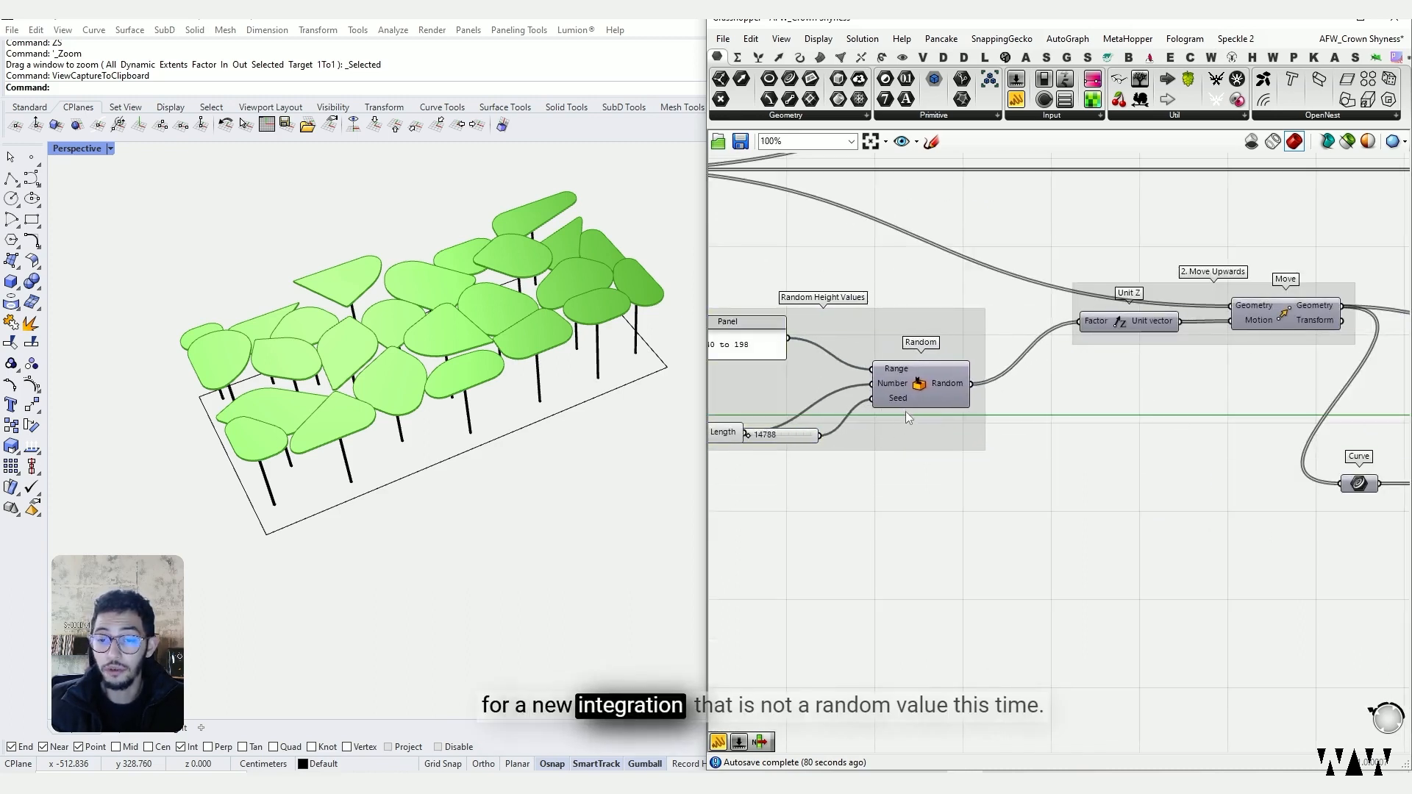
pyautogui.scroll(-1, 888, 412)
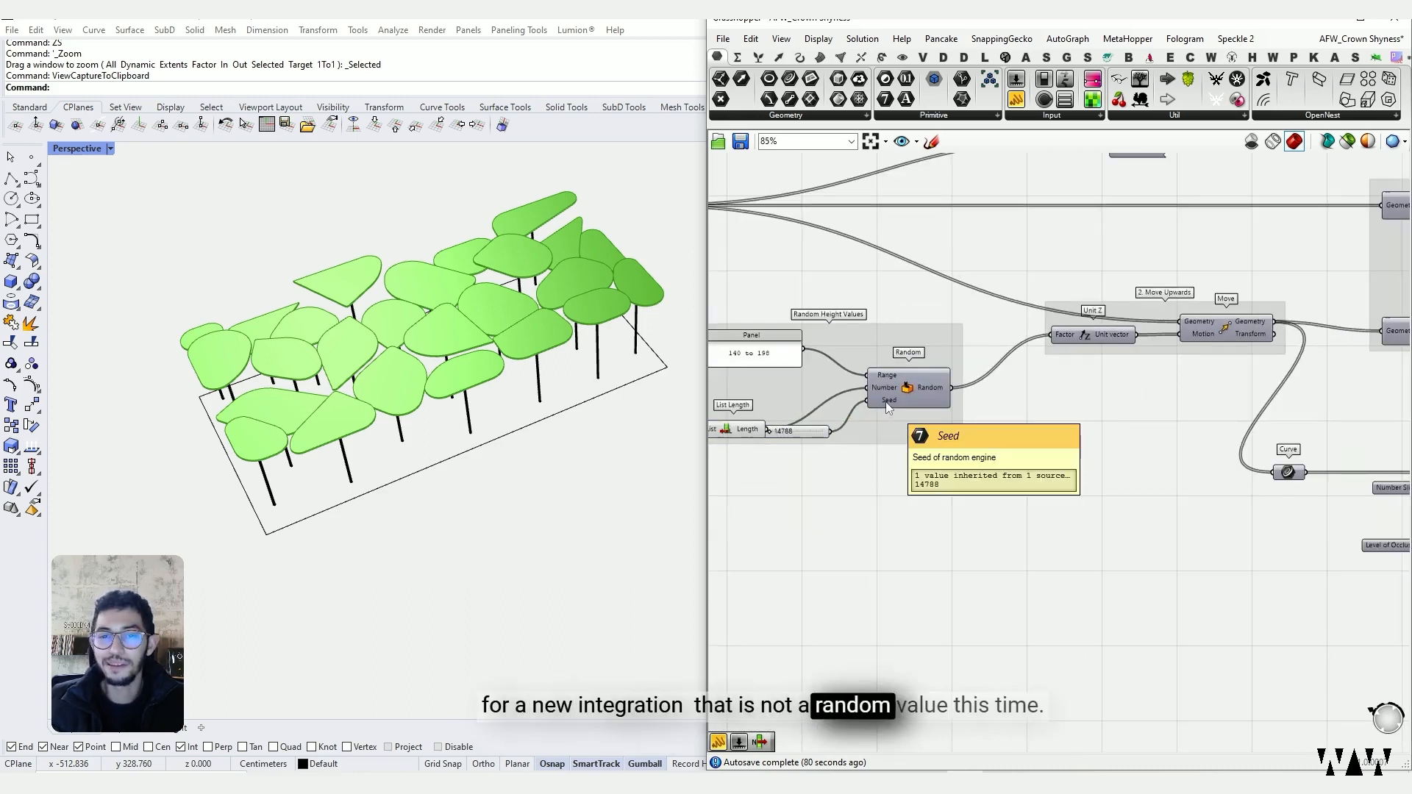